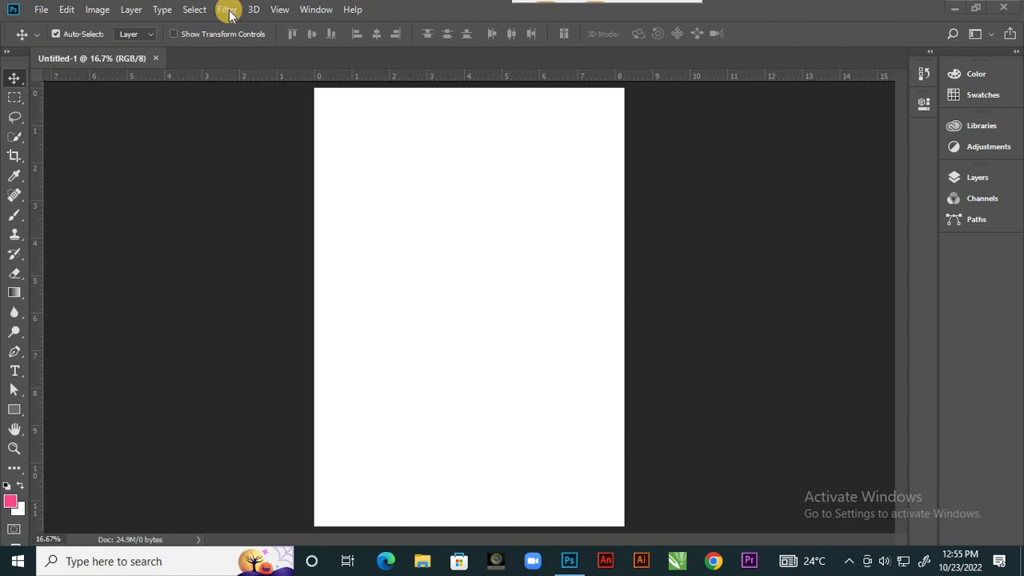
Step: Open original.jpg from the LATEST PICTURES folder and dismiss the JPEG error message
click(42, 10)
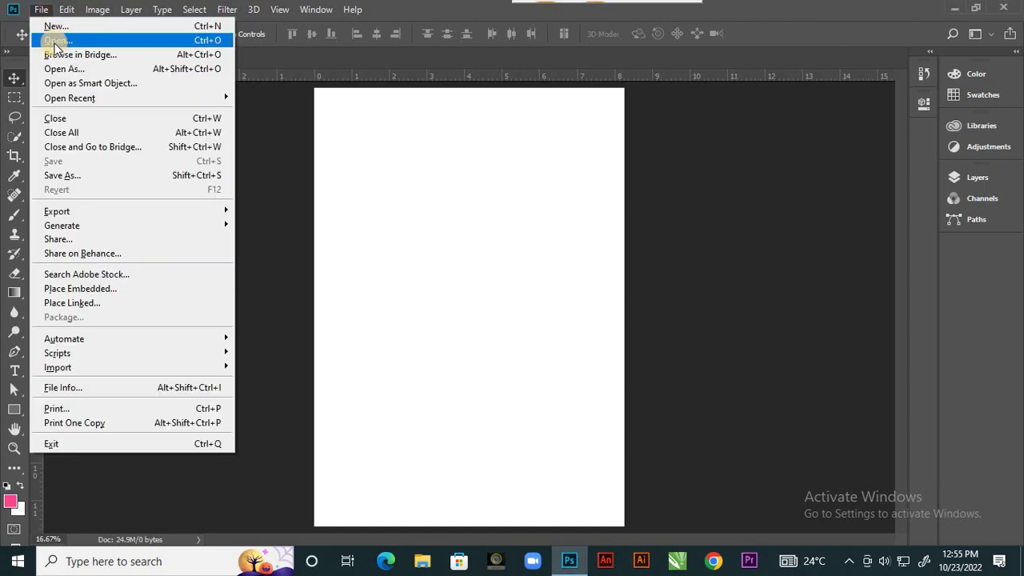
click(54, 42)
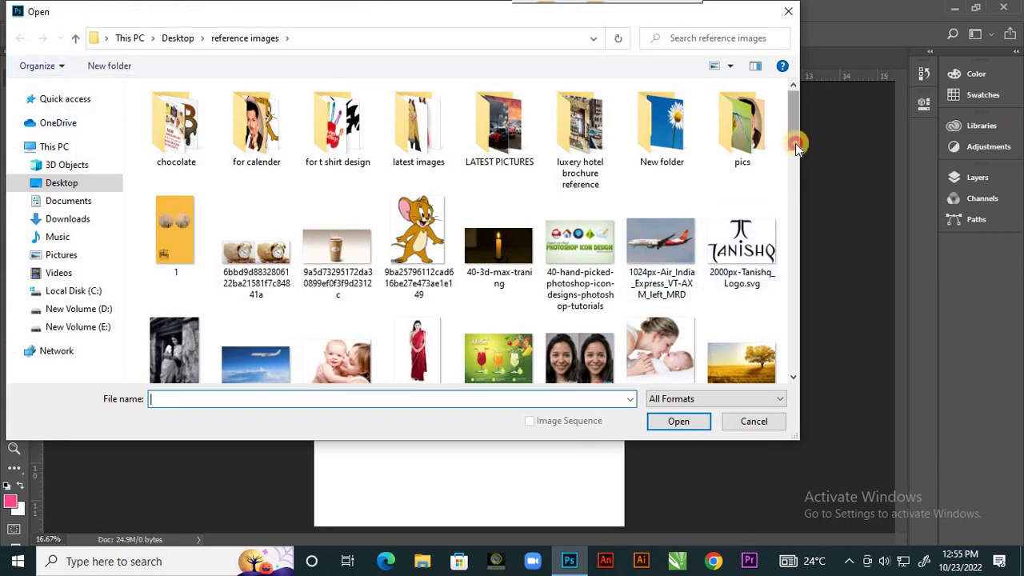
drag(795, 142, 781, 119)
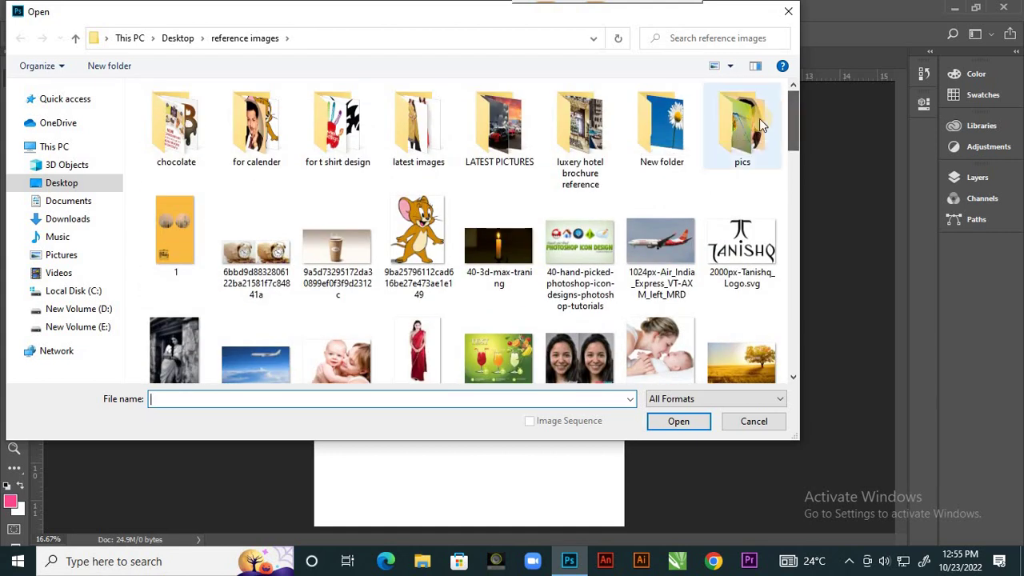
double_click(516, 165)
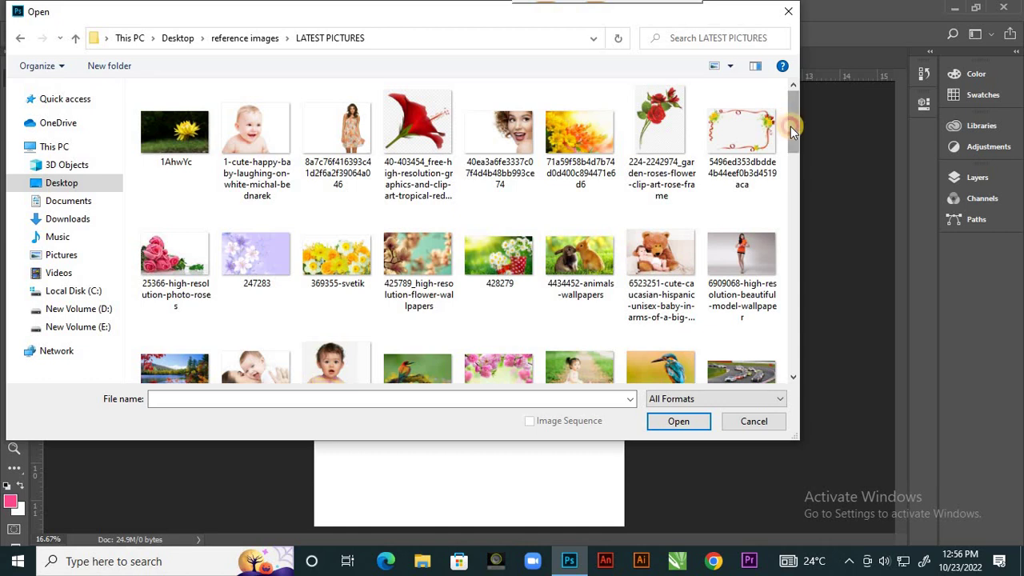
drag(790, 126, 782, 278)
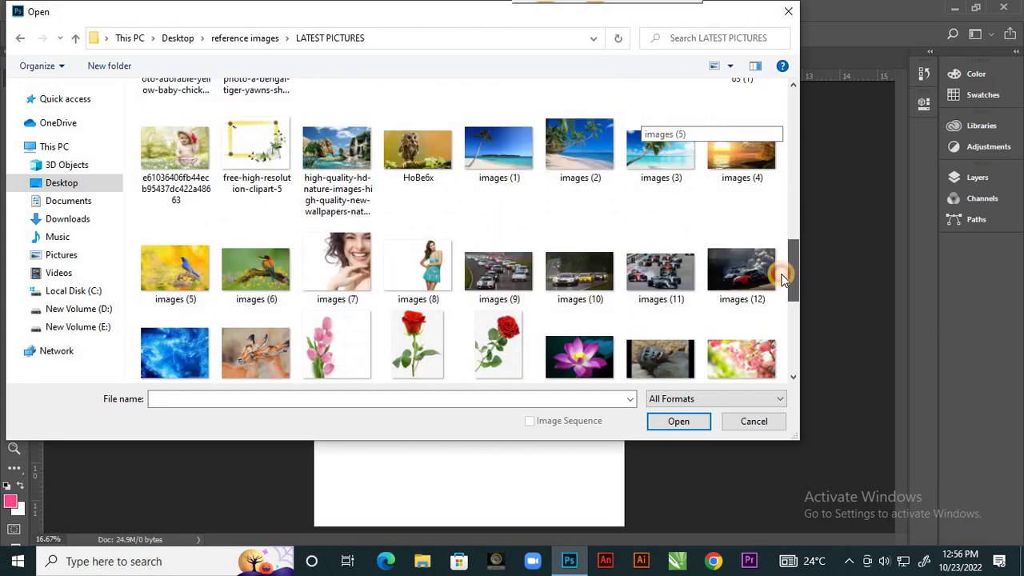
drag(782, 278, 777, 320)
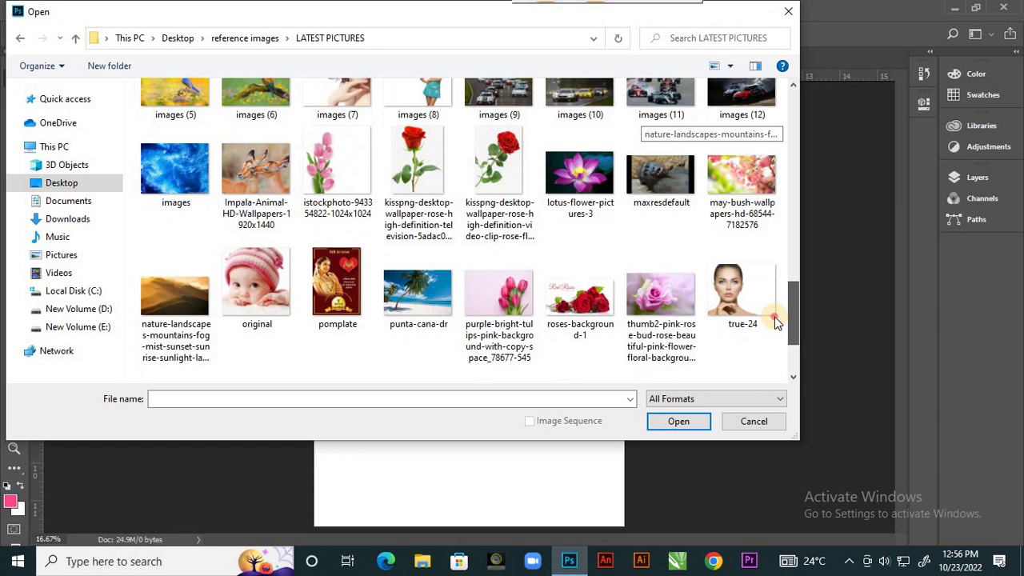
click(270, 296)
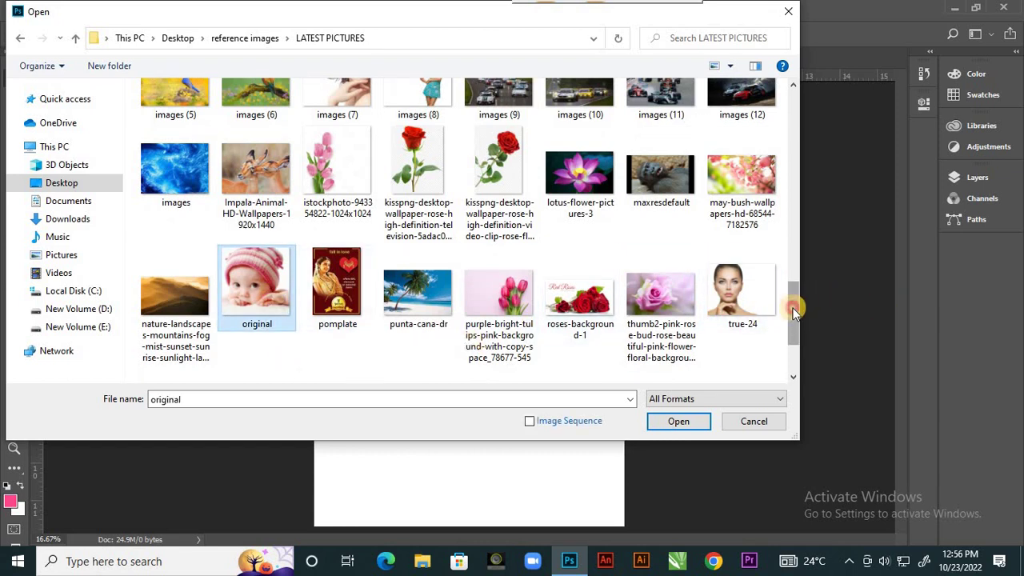
drag(789, 298, 790, 324)
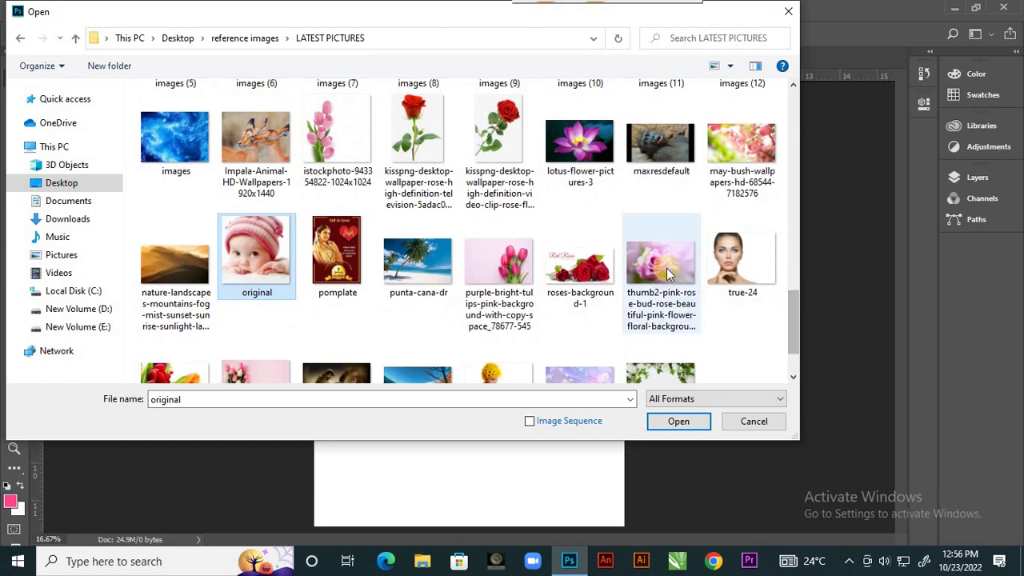
ctrl+click(665, 264)
click(678, 421)
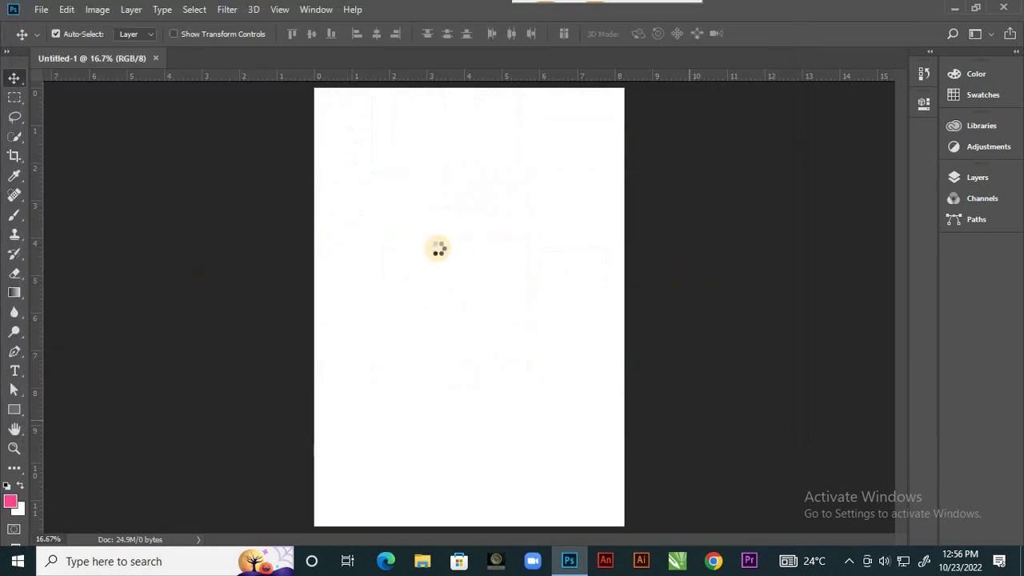
click(503, 222)
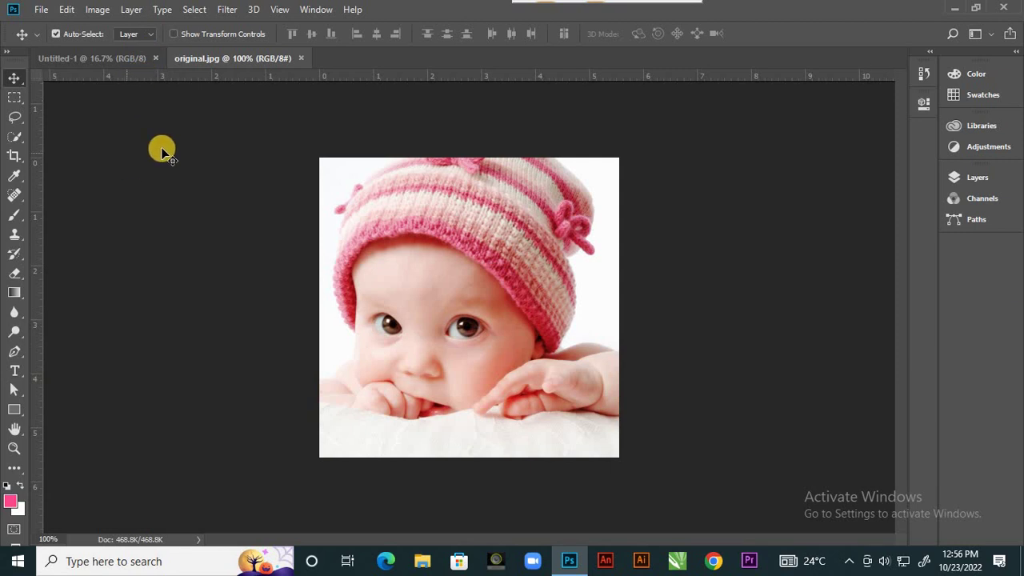
Step: Open the thumb2 pink rose bud image in Paint from the Open dialog
click(41, 12)
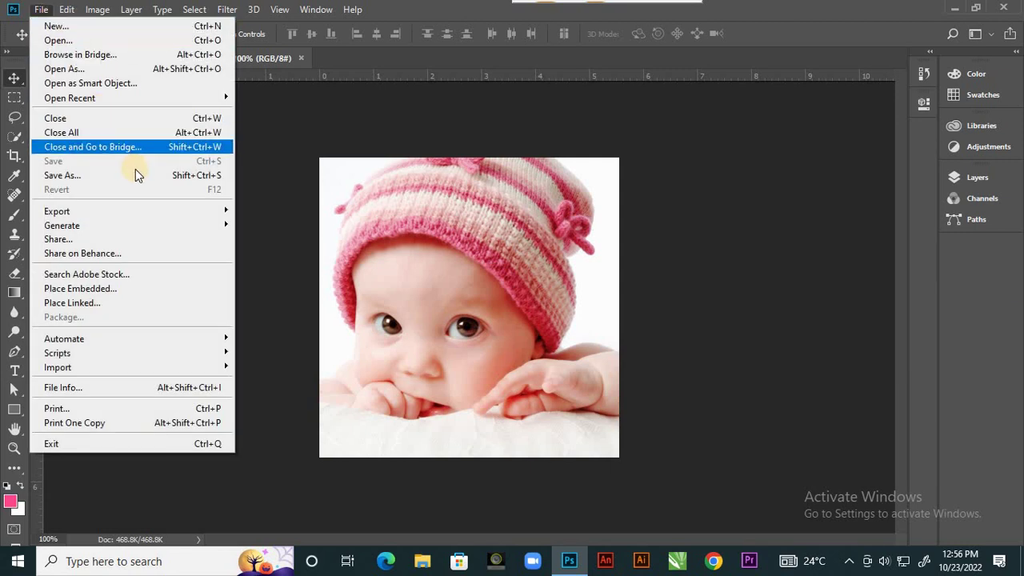
click(72, 41)
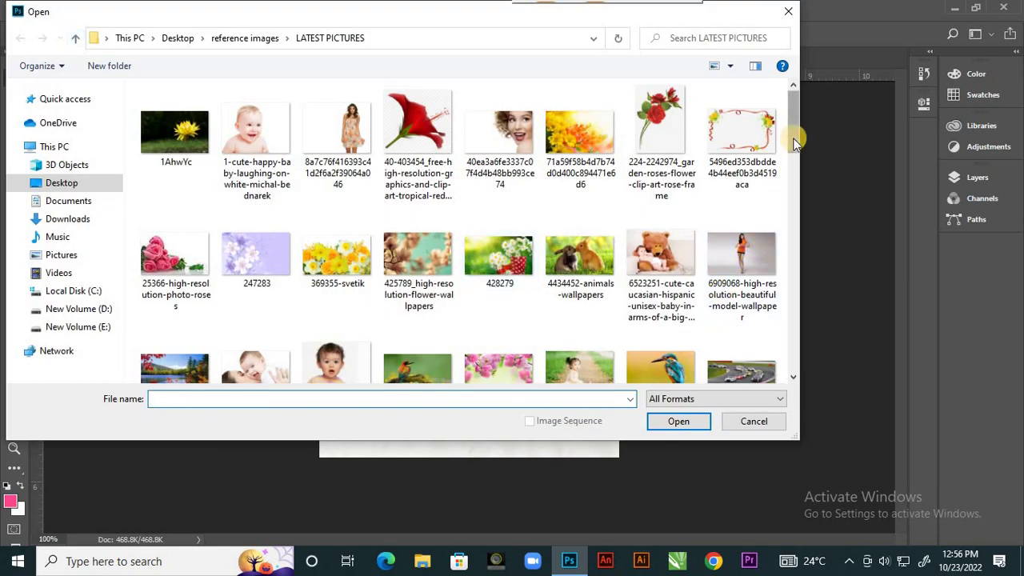
drag(797, 156, 777, 343)
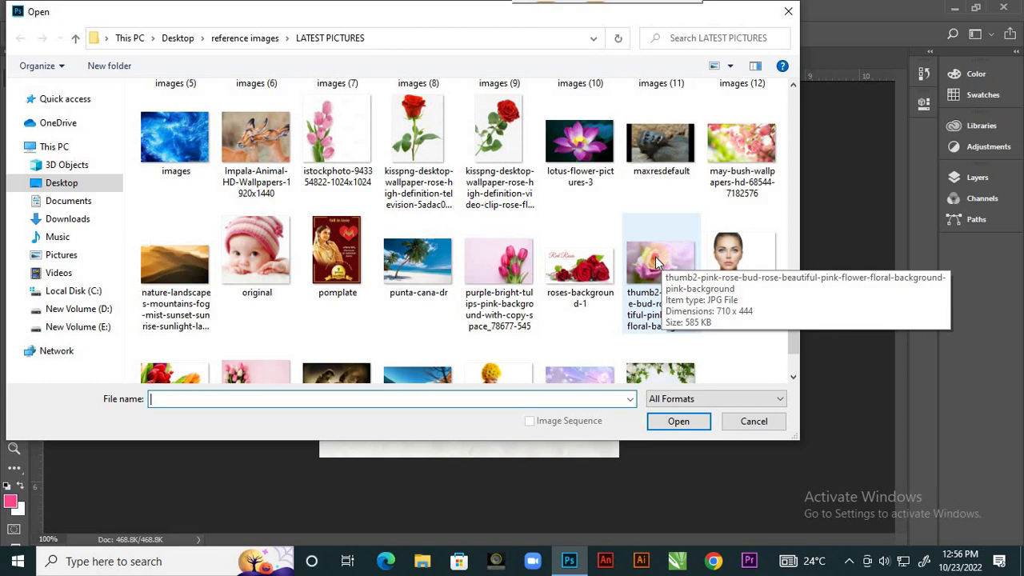
click(655, 257)
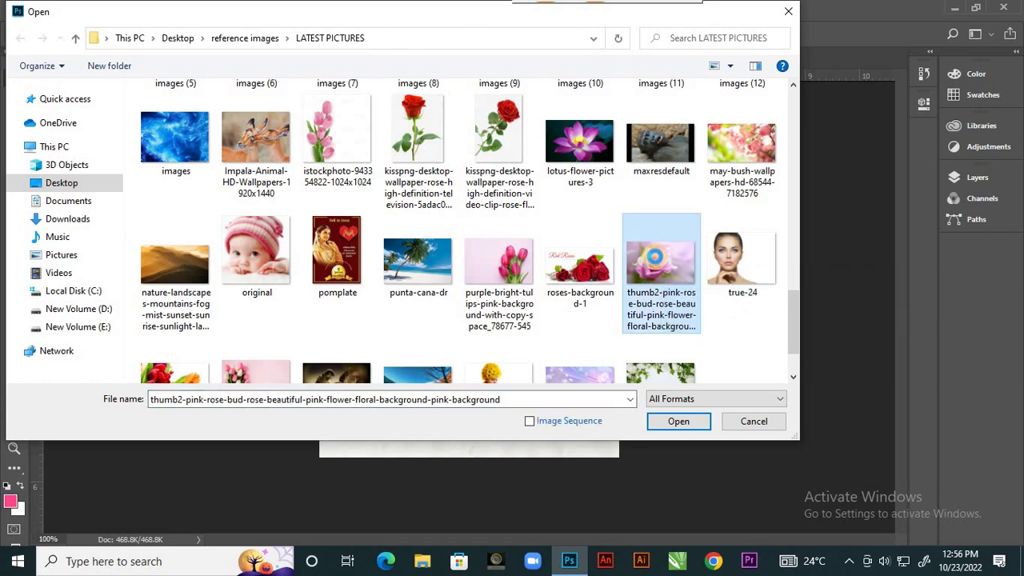
right_click(655, 257)
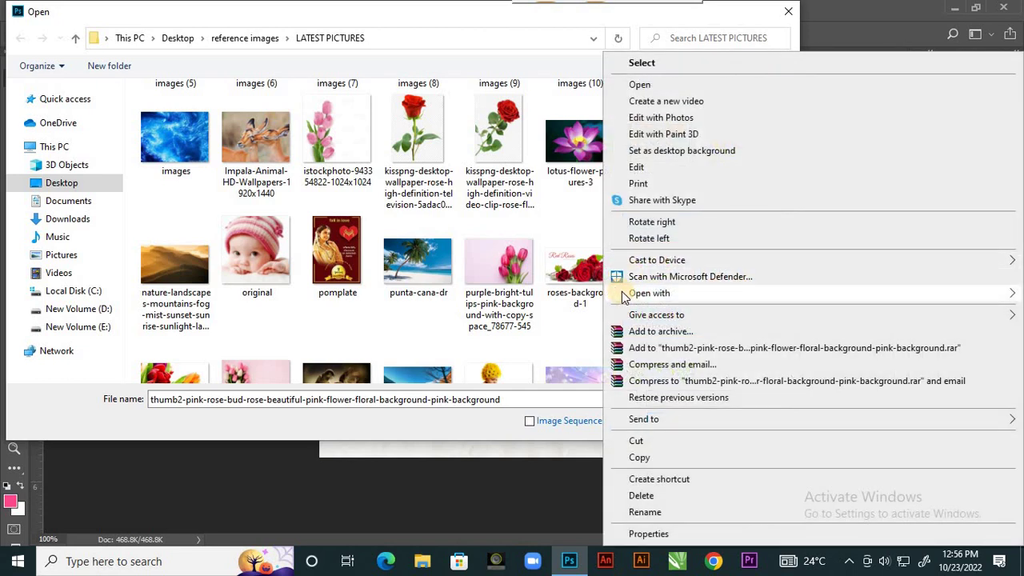
mouse_move(628, 294)
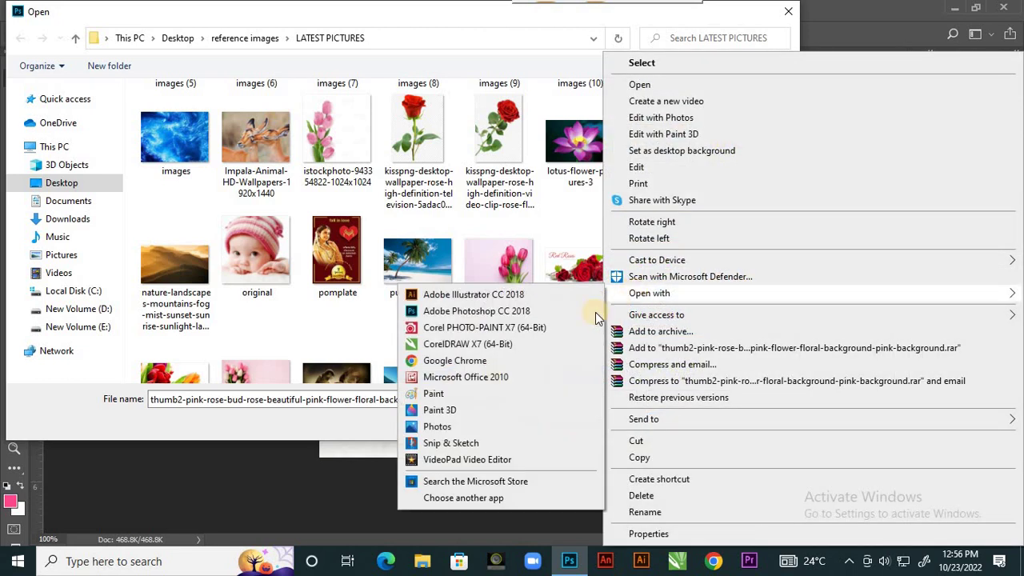
click(455, 395)
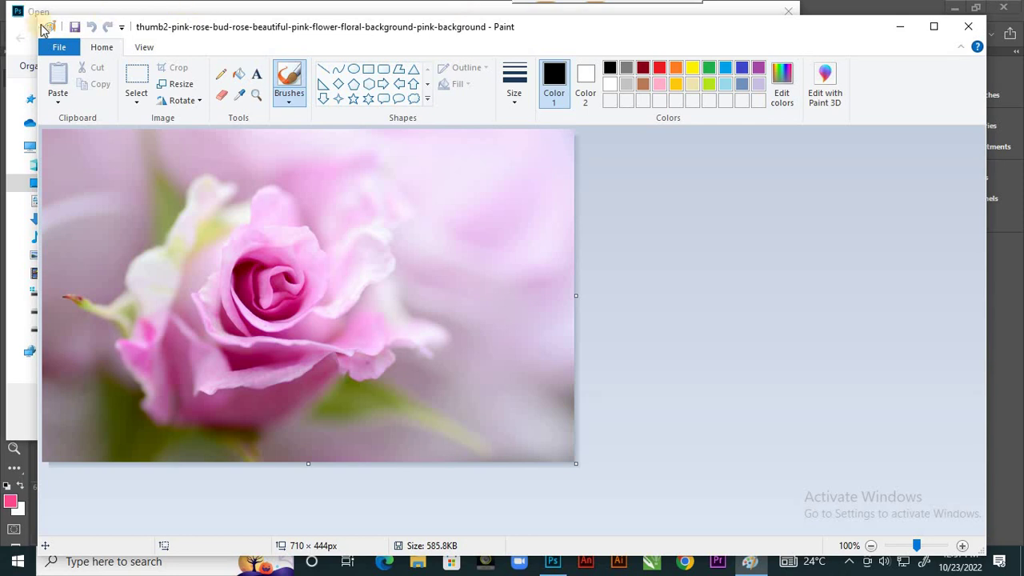
Step: Save the rose picture as a JPEG named rose on the Desktop, then close Paint
click(57, 48)
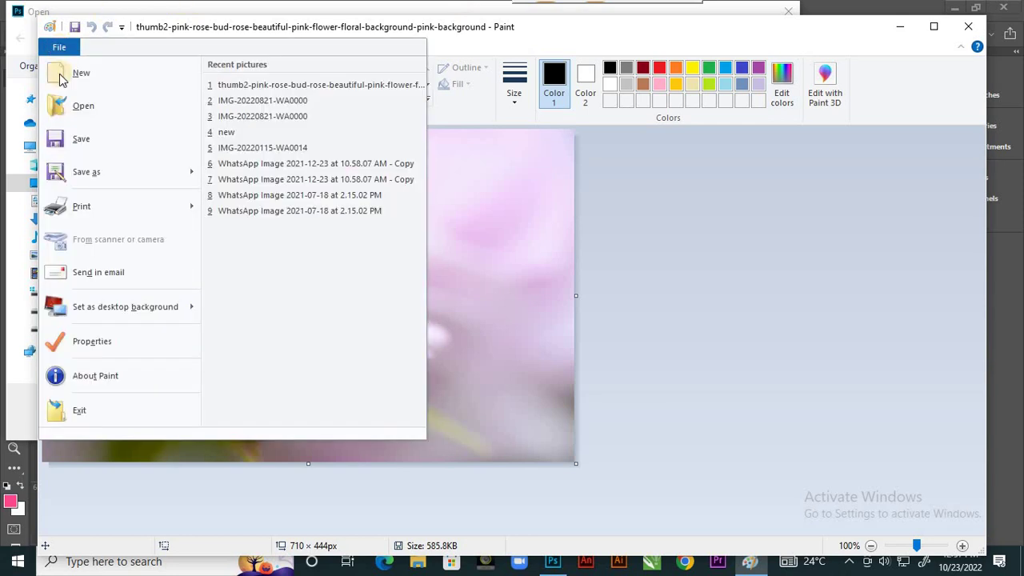
click(110, 170)
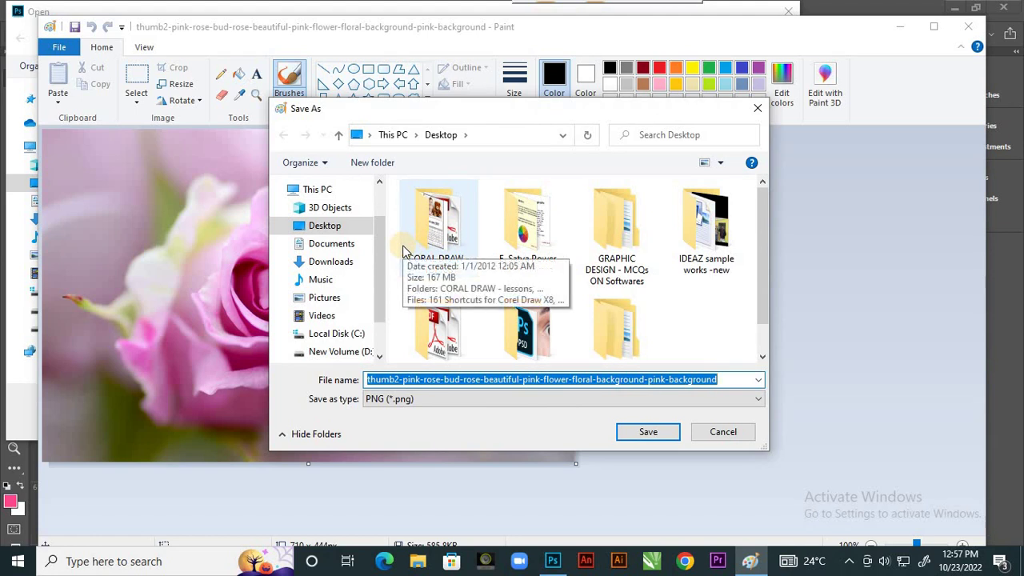
click(336, 227)
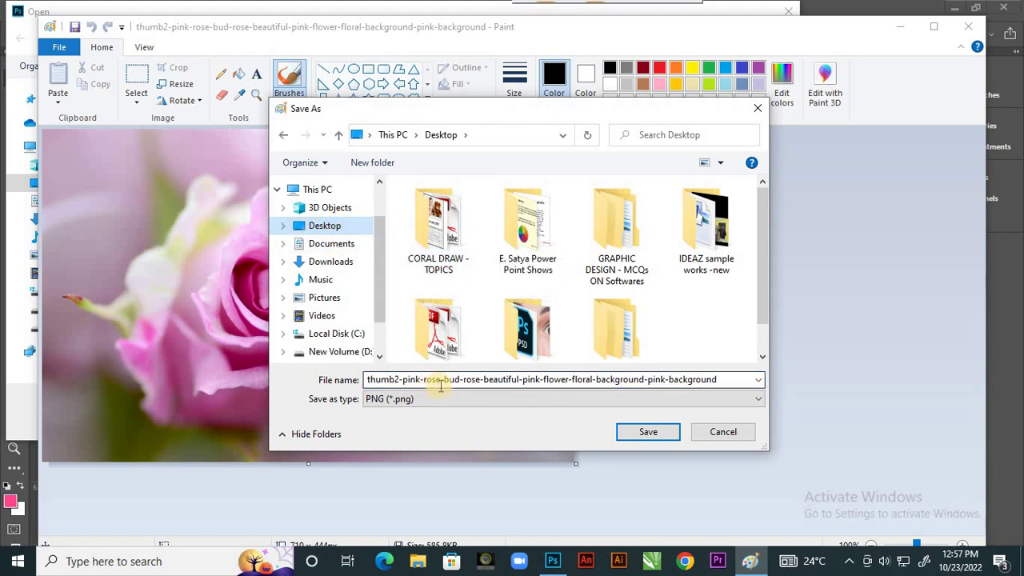
click(507, 399)
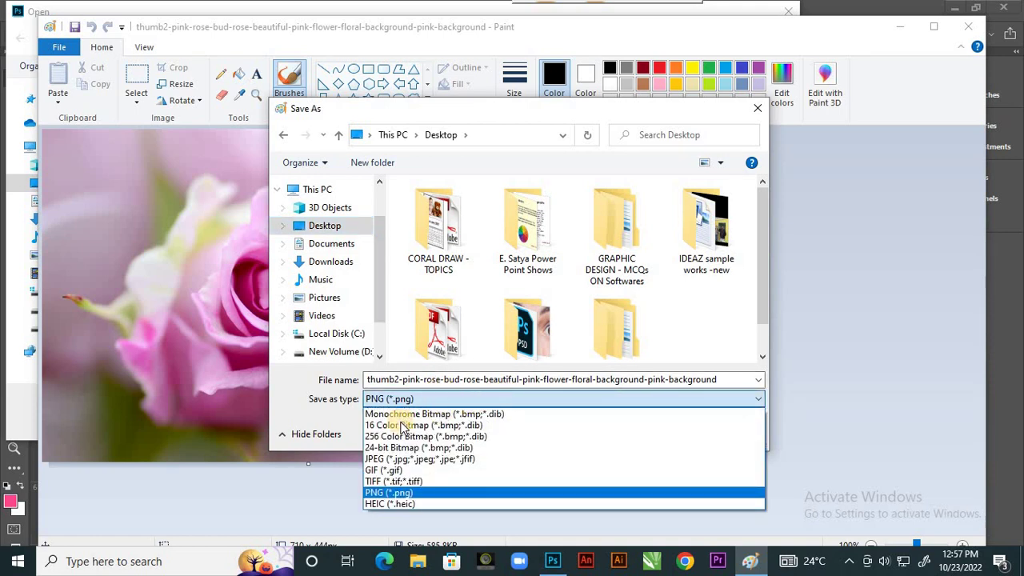
click(390, 458)
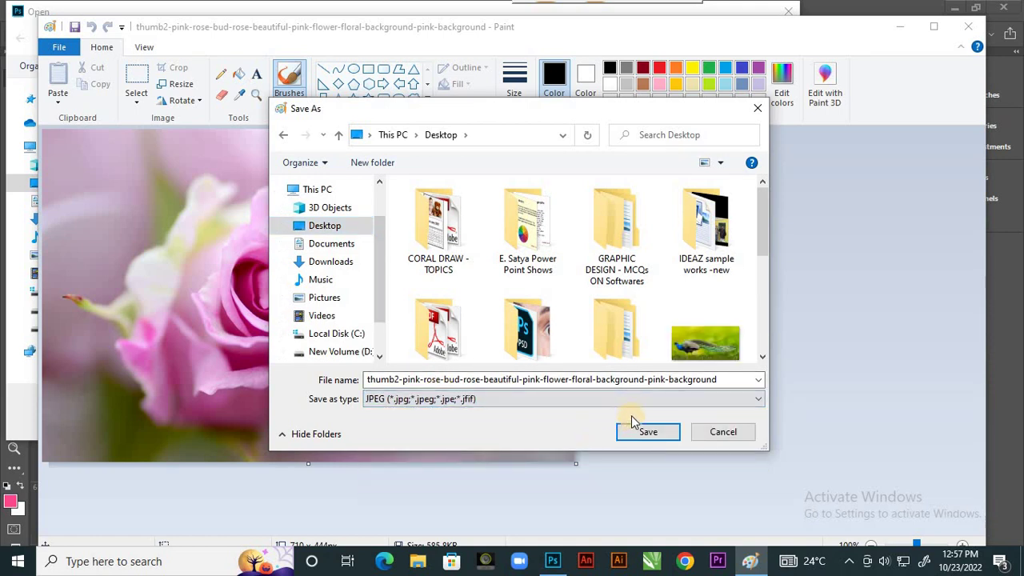
double_click(721, 379)
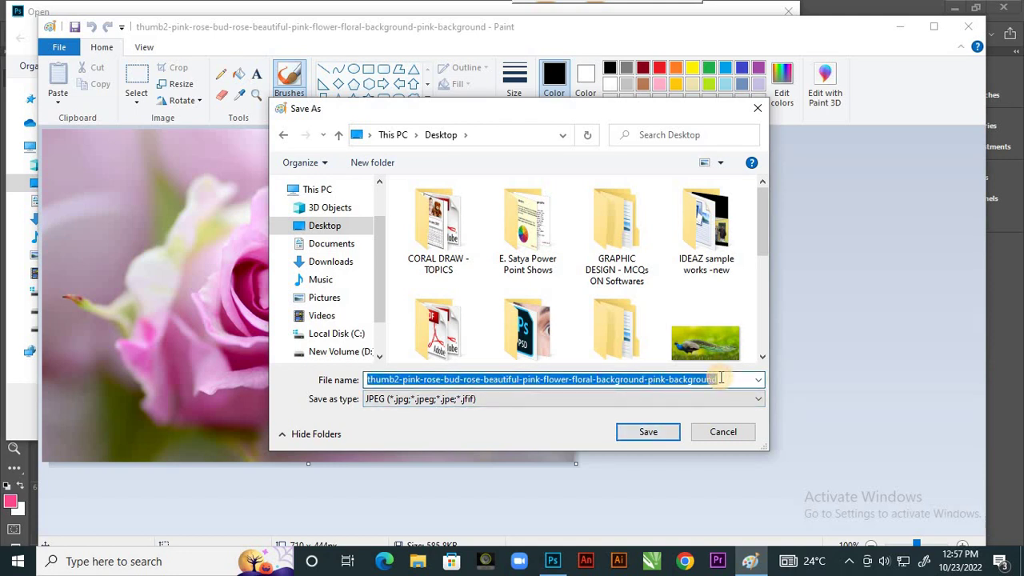
text(rose)
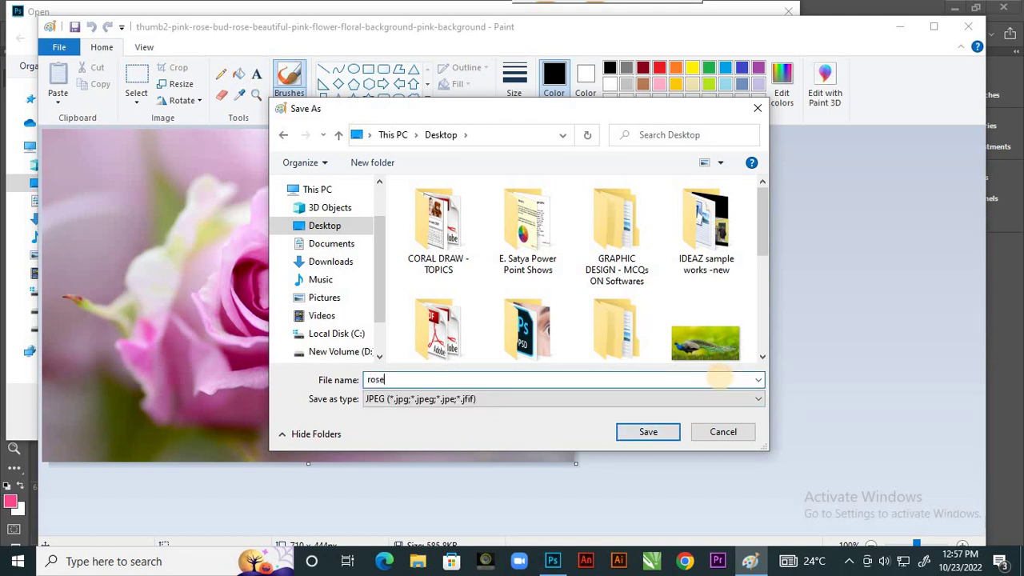
click(645, 436)
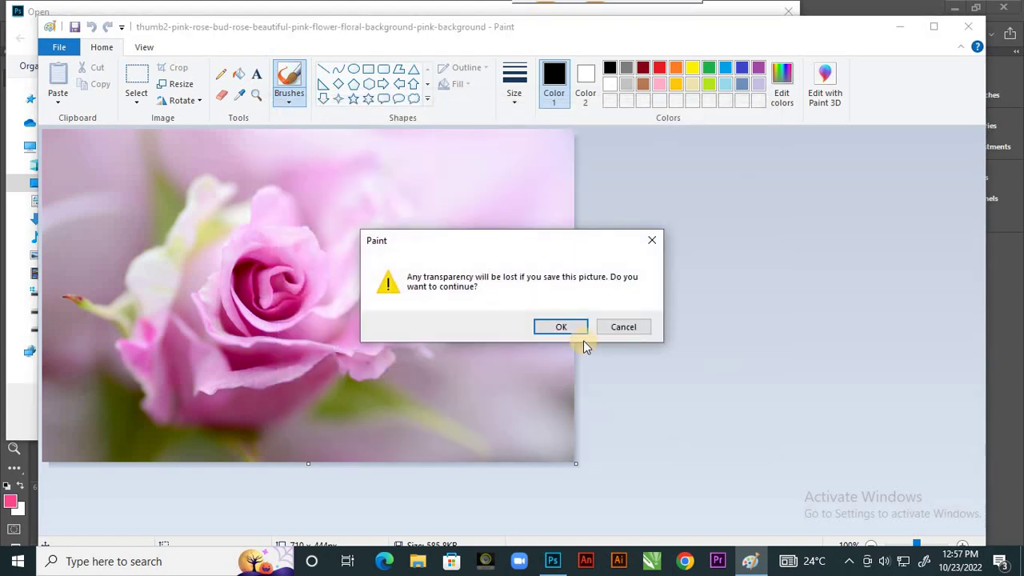
click(572, 326)
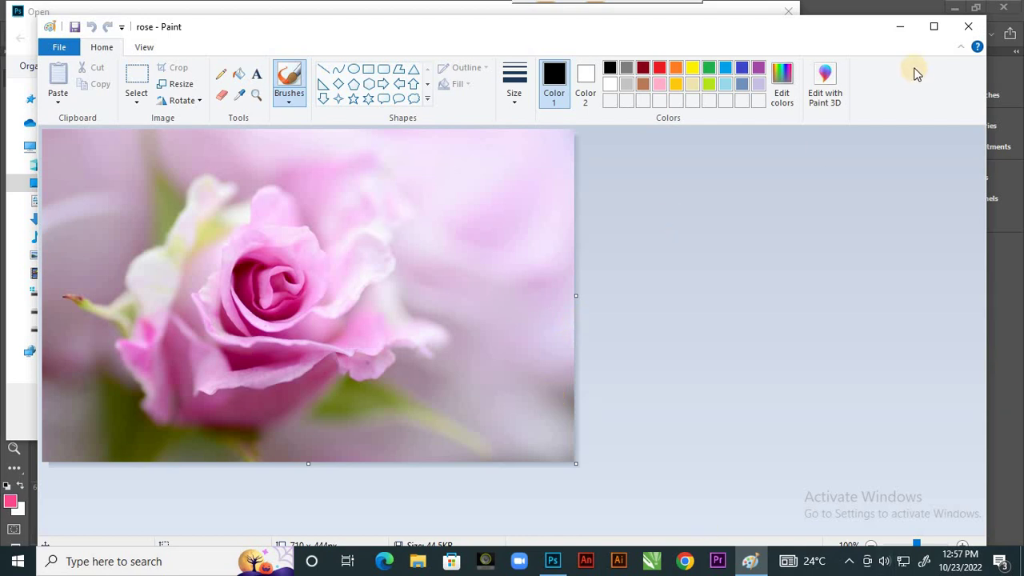
click(965, 26)
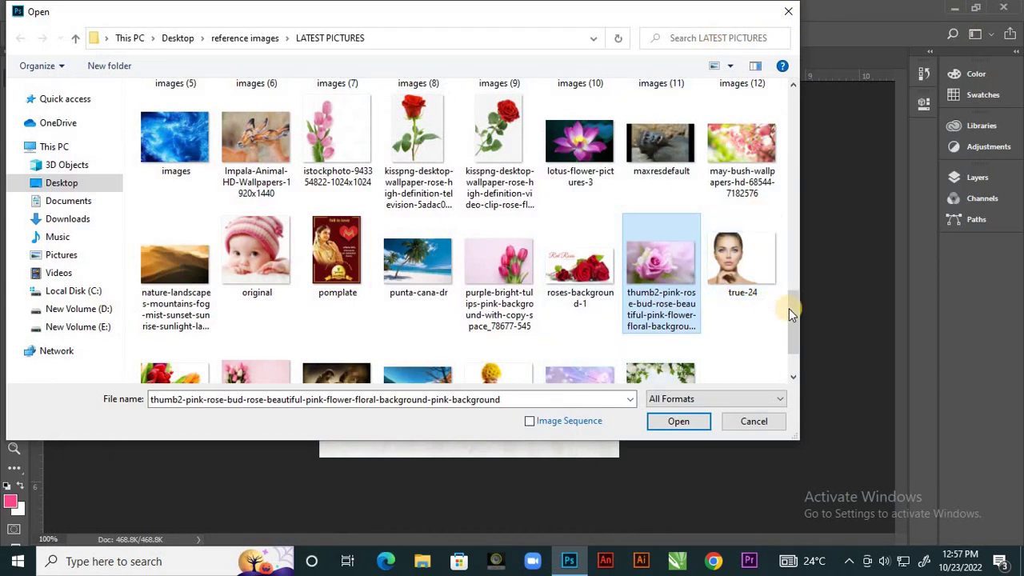
Step: Open 164039043-baby-wallpapers.jpg as a new document and return to original.jpg
drag(789, 308, 786, 122)
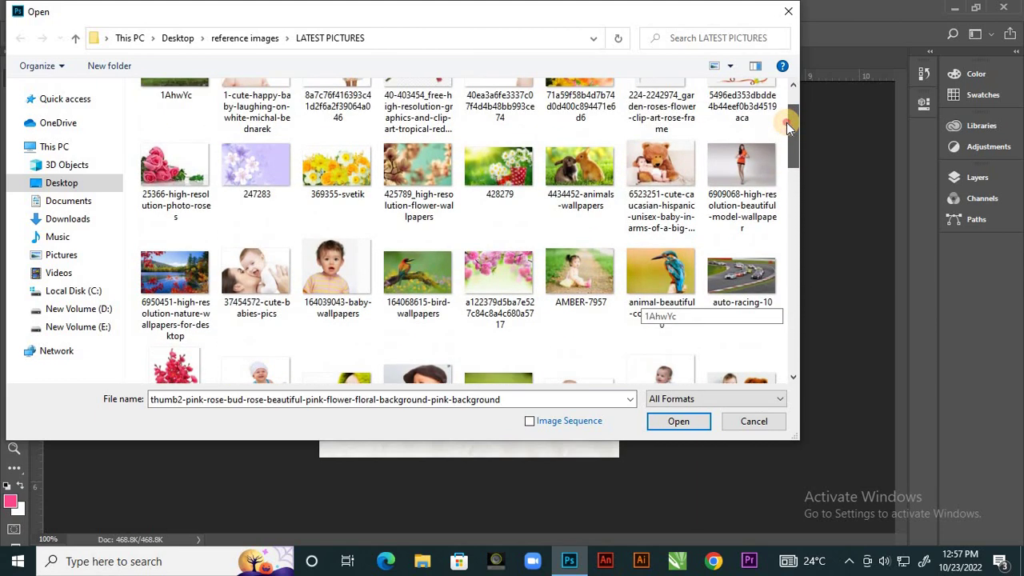
click(325, 269)
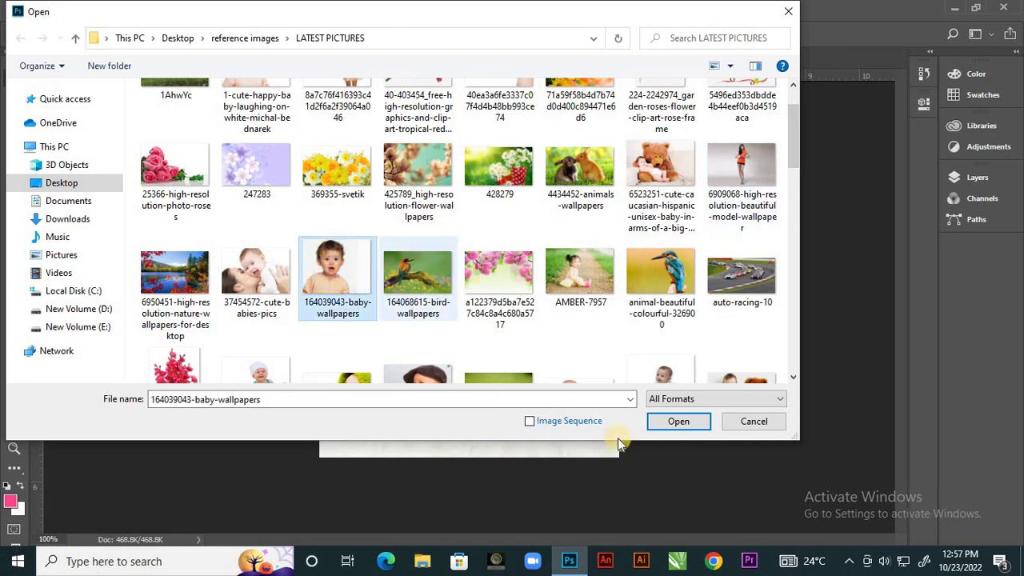
click(677, 422)
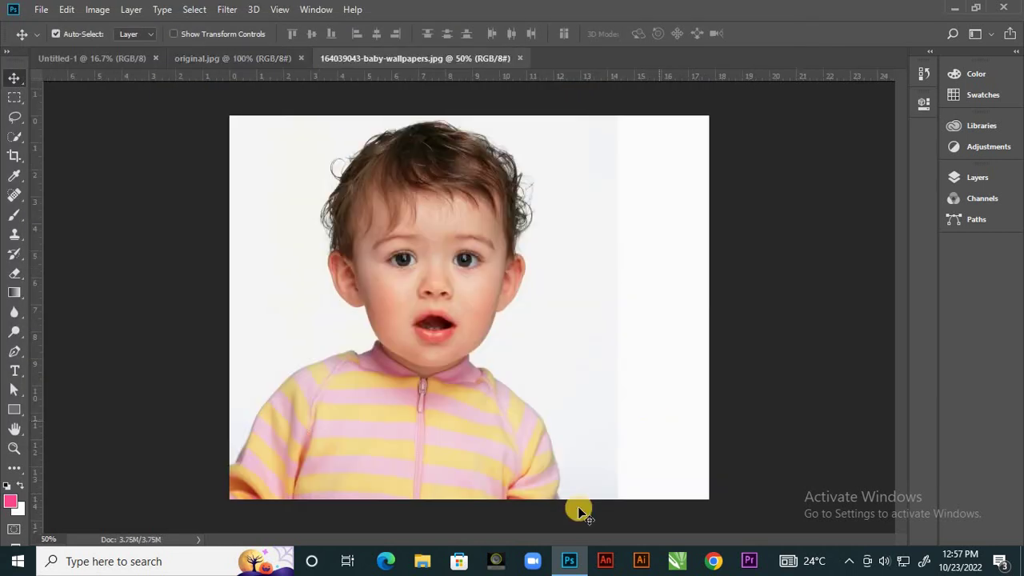
click(240, 57)
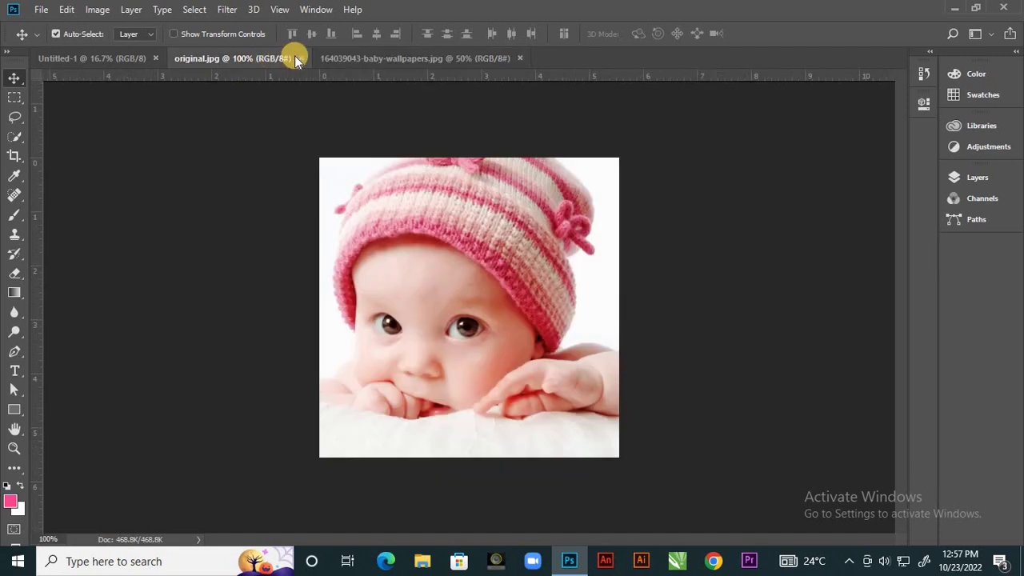
click(339, 56)
click(269, 57)
Step: Open rose.jpg from the Desktop, then switch back to the original.jpg tab
click(42, 9)
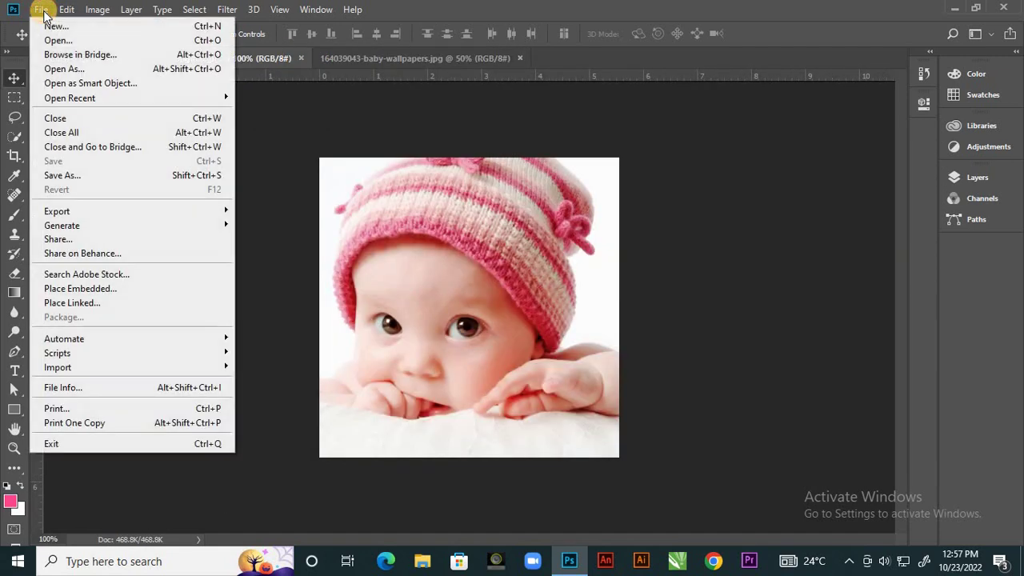
click(52, 40)
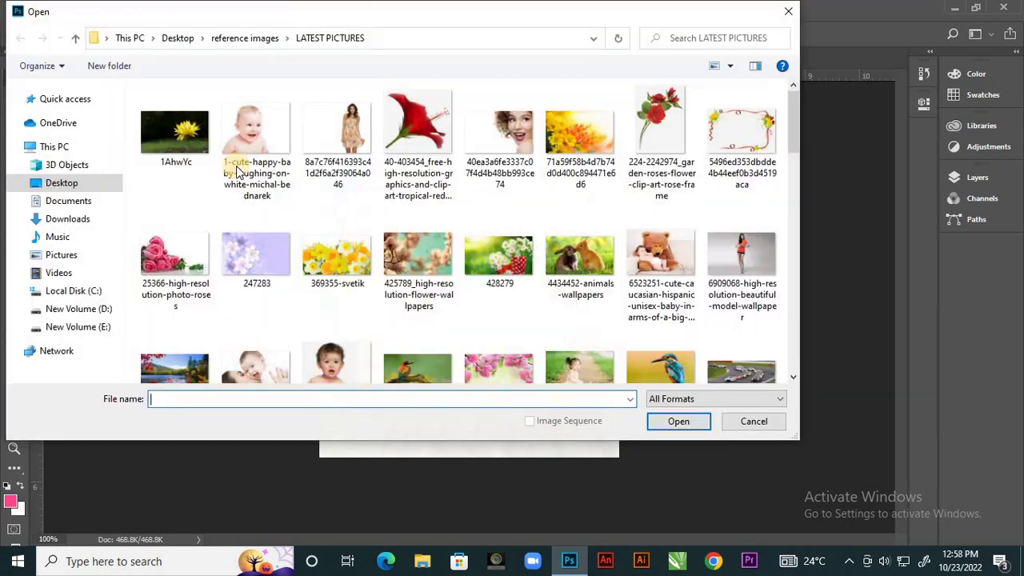
click(83, 185)
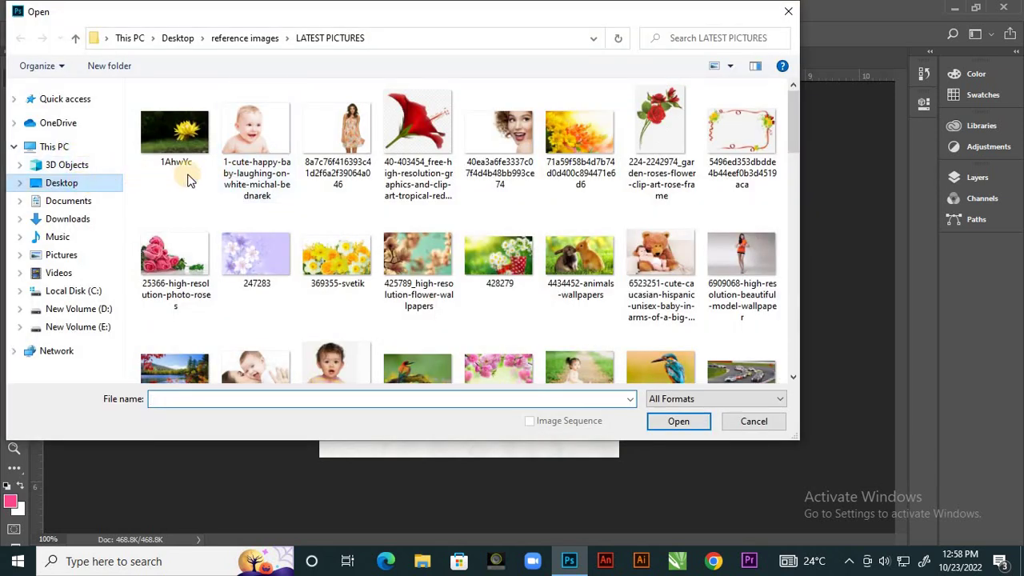
drag(796, 185, 803, 270)
click(330, 352)
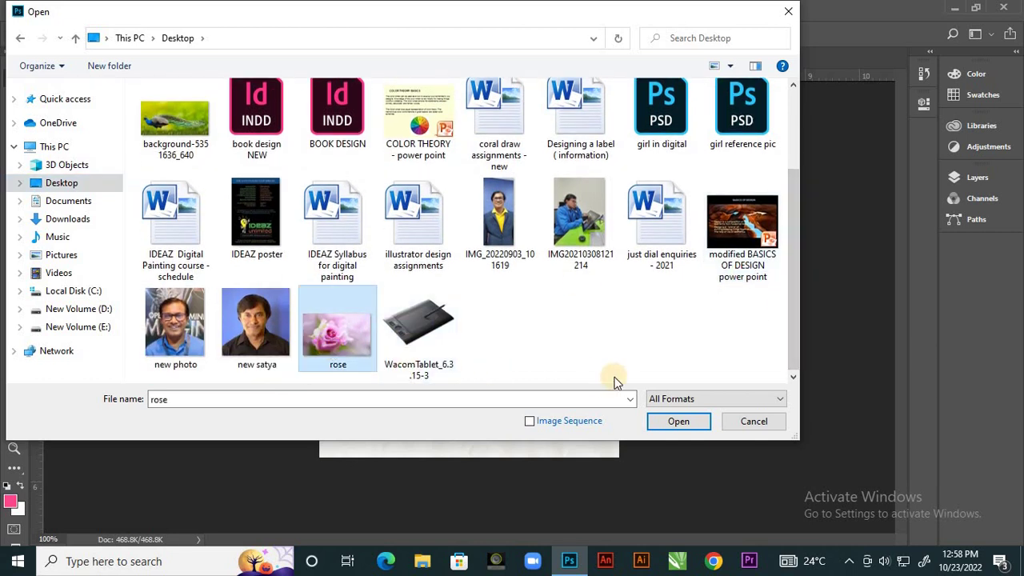
click(678, 422)
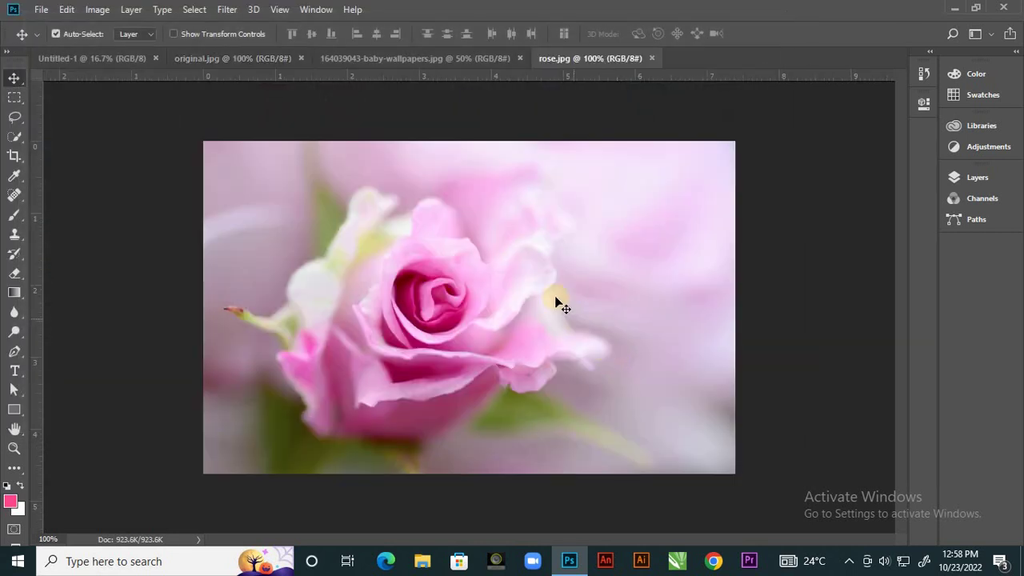
click(476, 58)
click(279, 60)
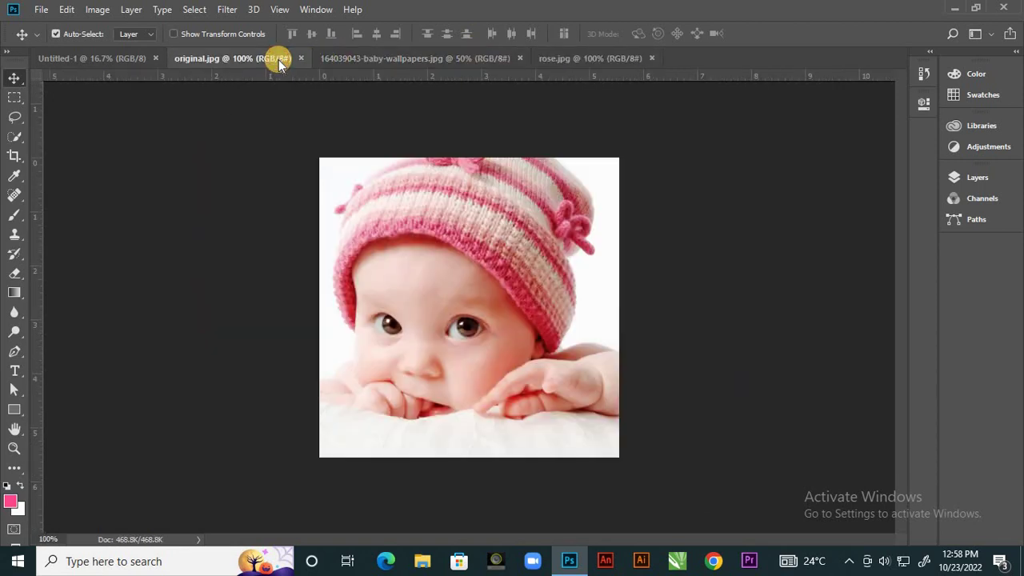
click(229, 10)
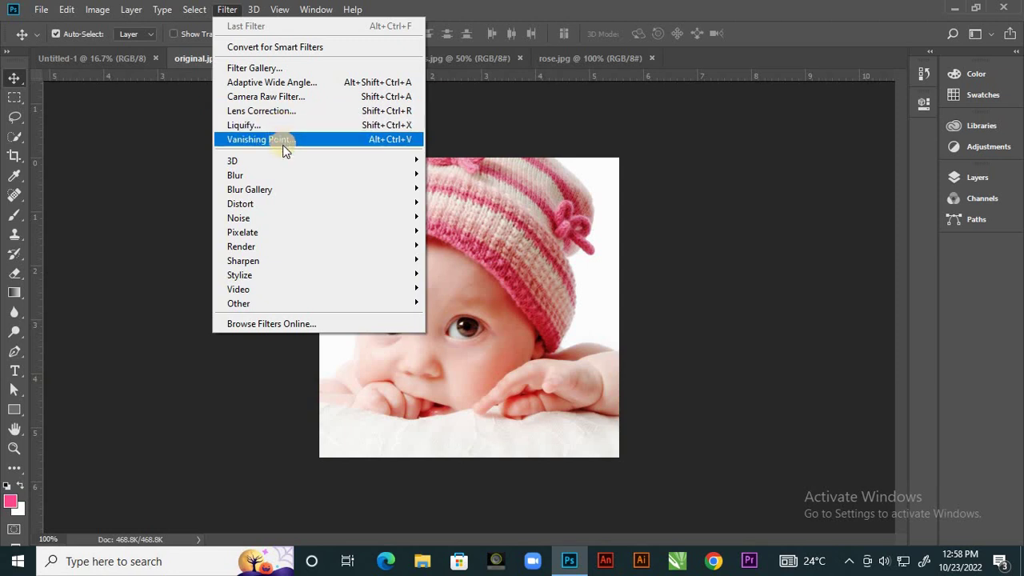
mouse_move(287, 163)
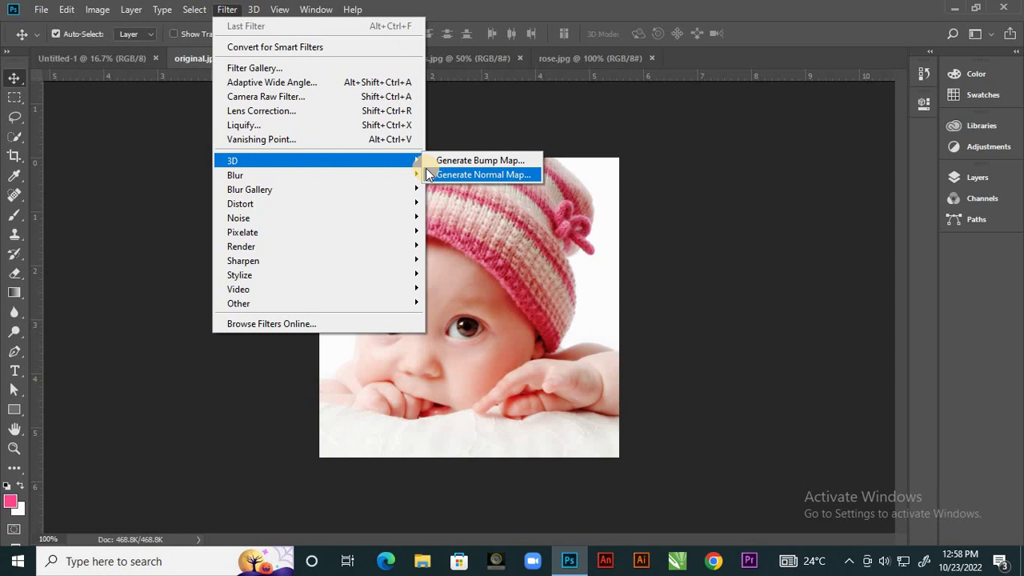
mouse_move(417, 177)
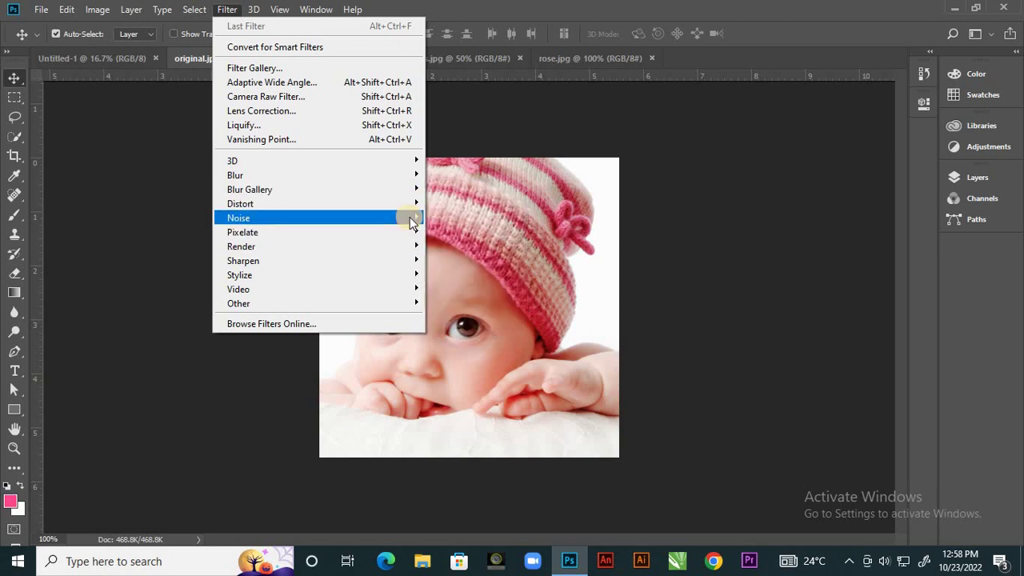
mouse_move(410, 221)
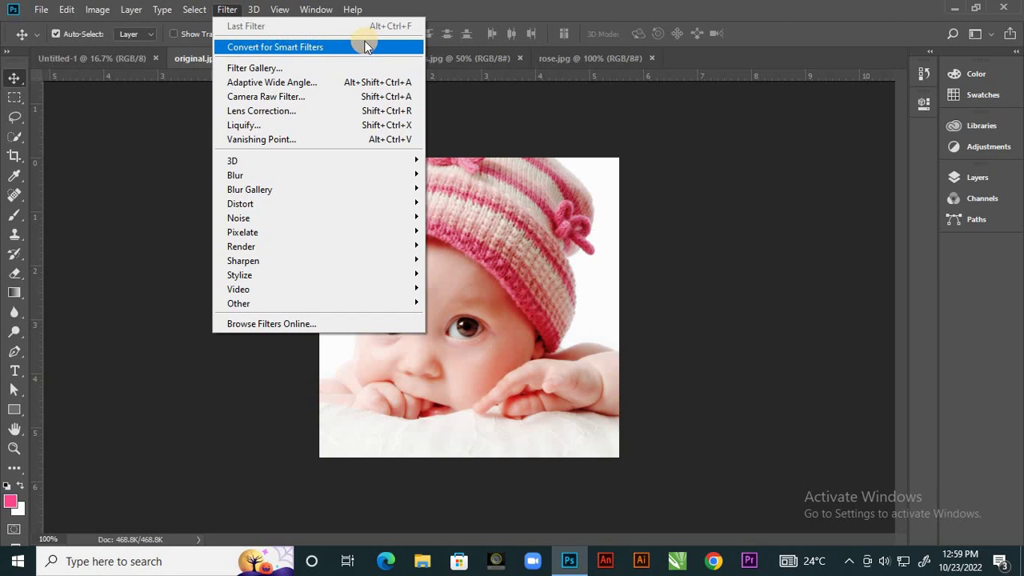
click(486, 104)
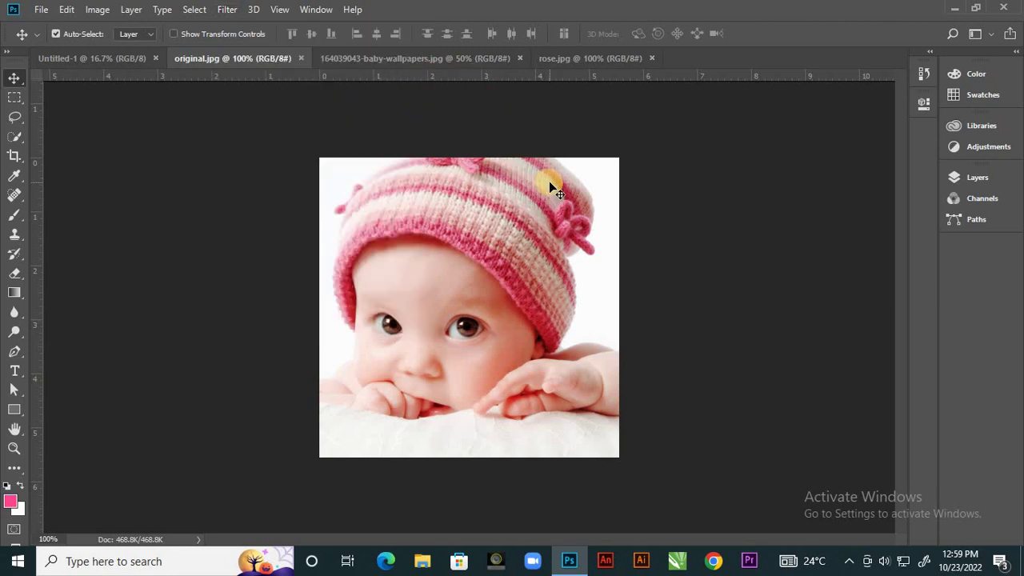
Step: Zoom in and unlock the Background layer into Layer 0 in the Layers panel
key(ctrl+plus)
scroll(548, 219, down, 2)
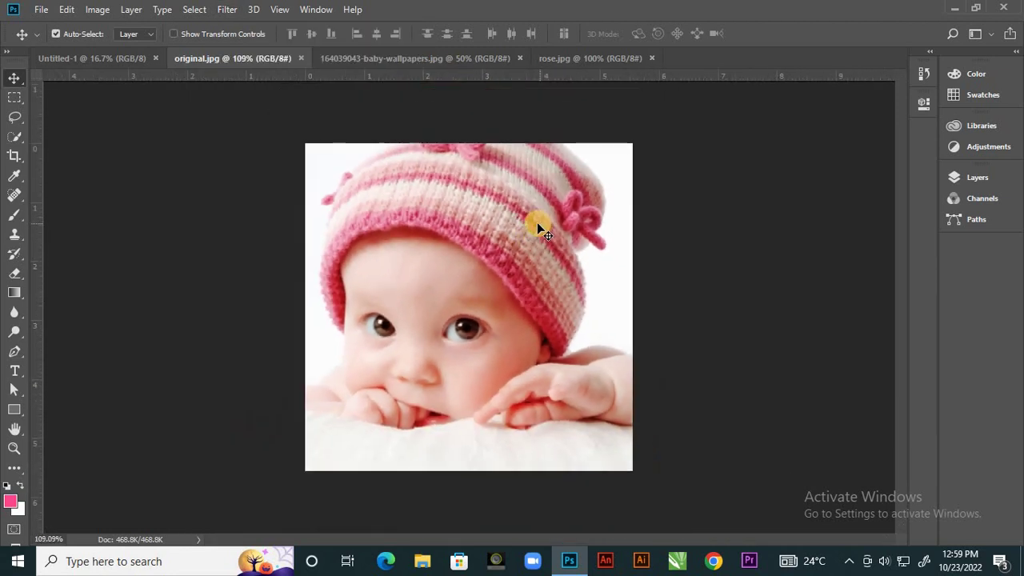
scroll(630, 126, up, 2)
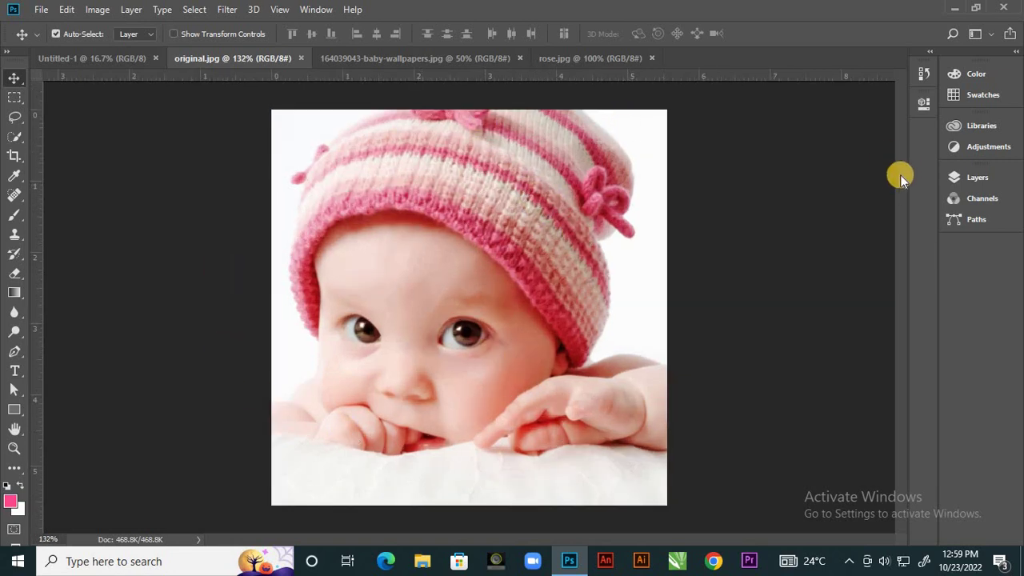
click(967, 178)
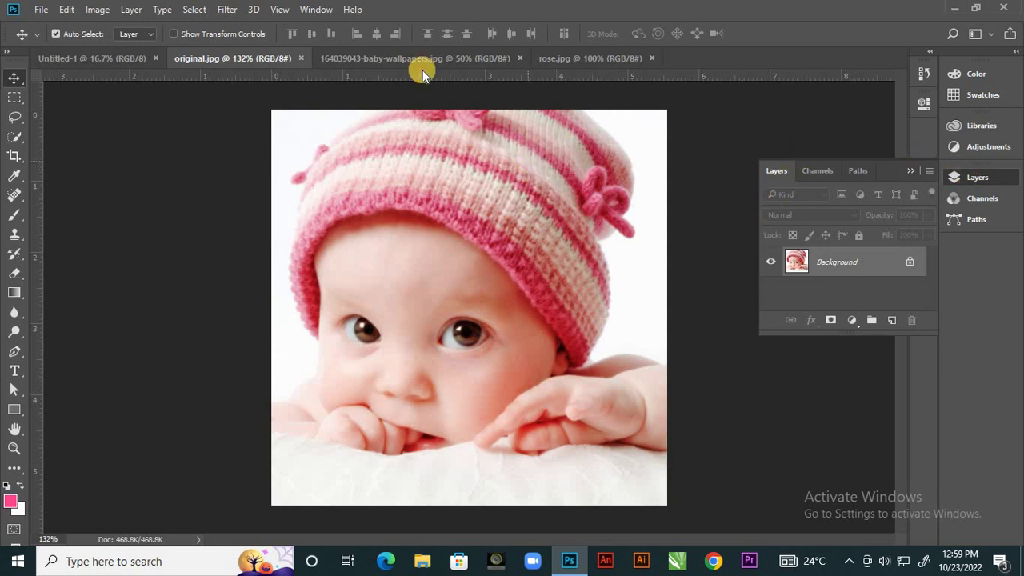
click(910, 266)
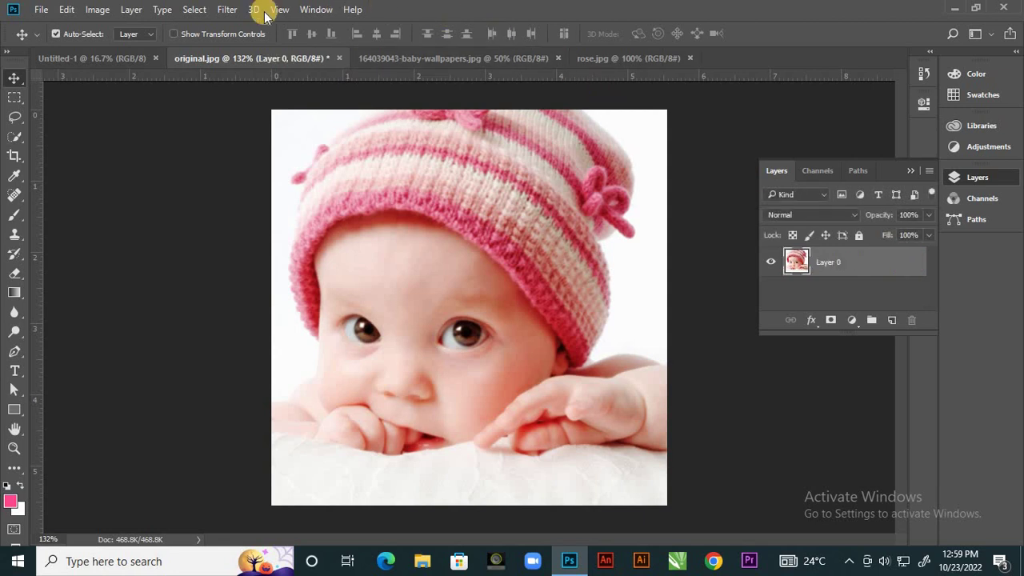
click(228, 12)
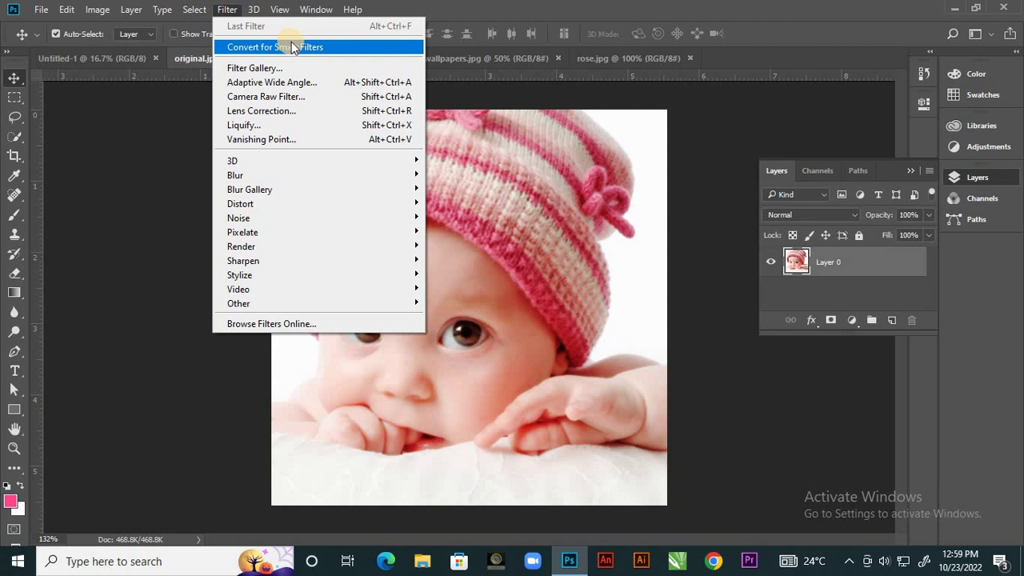
click(590, 201)
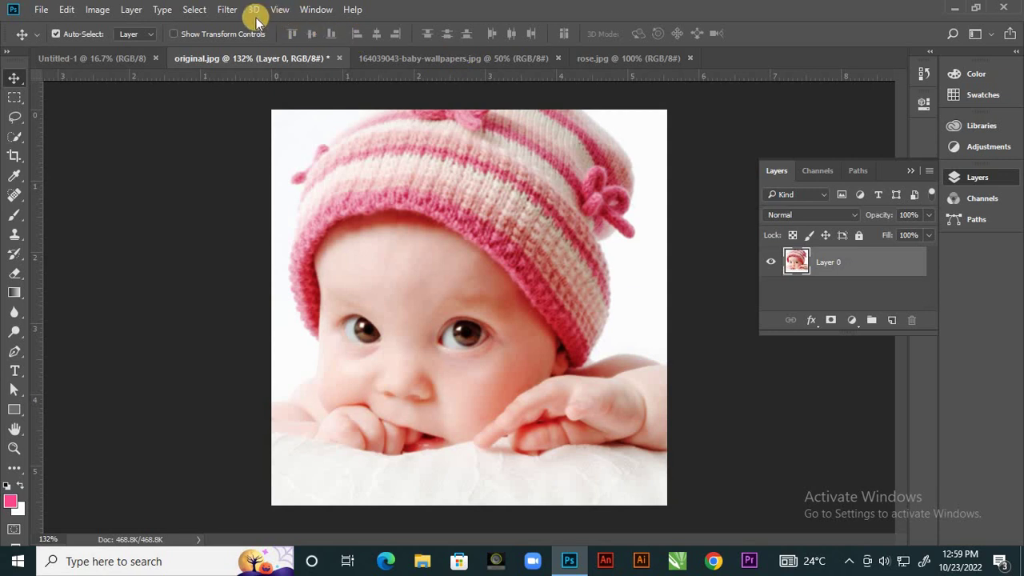
Step: Open the Filter menu for the baby photo's Layer 0
click(228, 12)
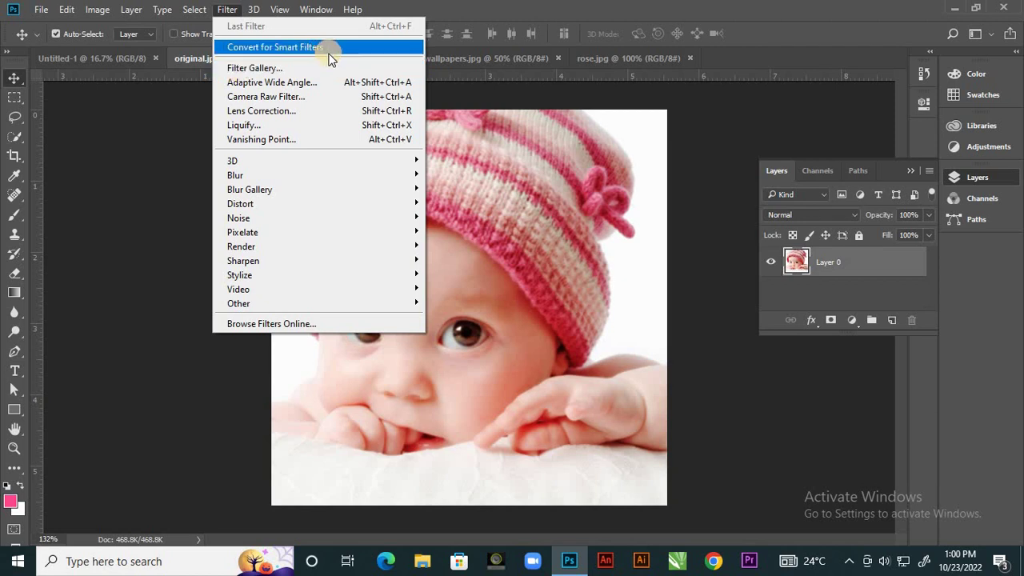
Step: In Filter Gallery, preview Colored Pencil, Cutout, Dry Brush and Graphic Pen, ending on Plastic Wrap
click(282, 67)
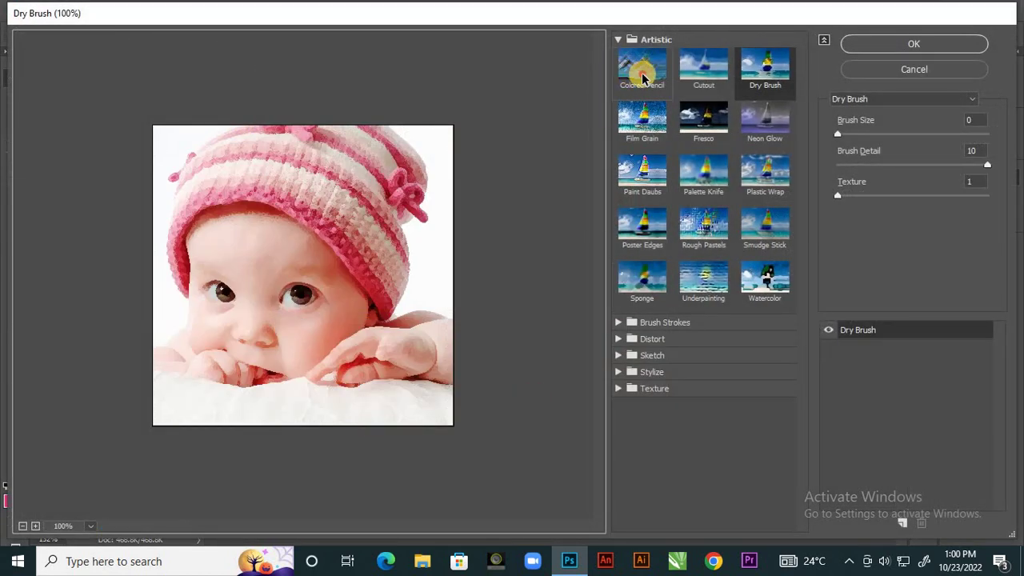
click(642, 78)
click(700, 78)
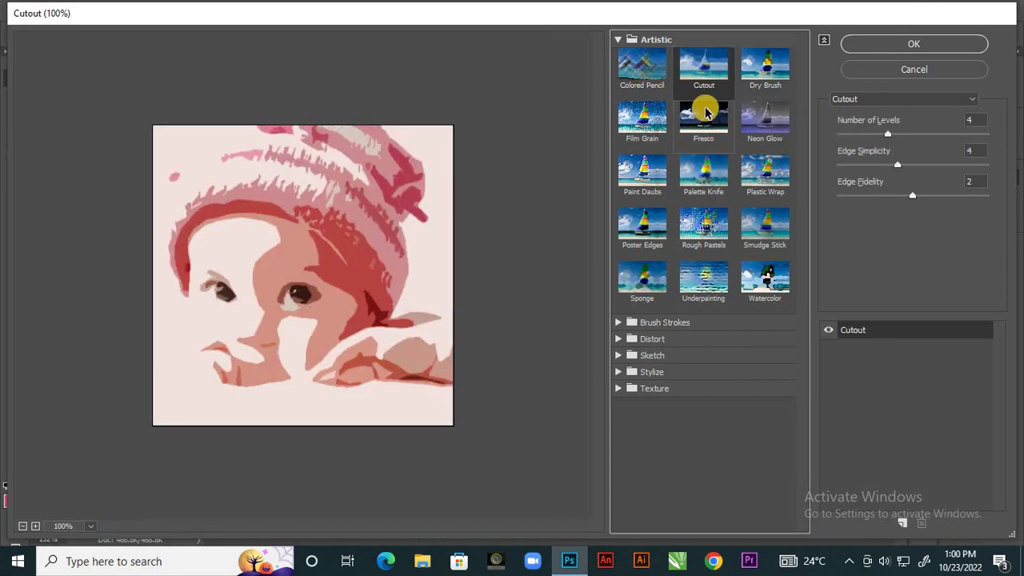
click(768, 90)
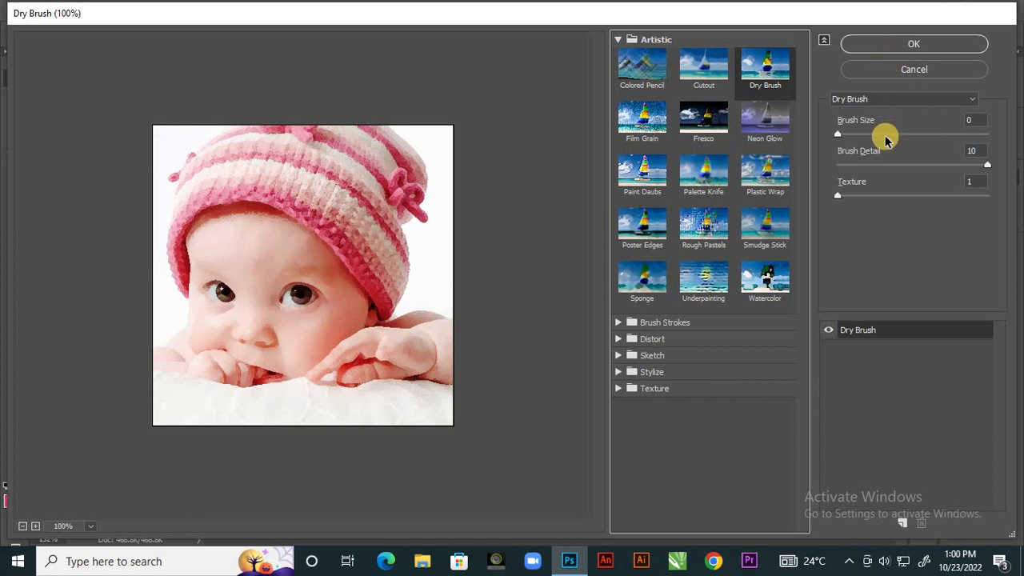
click(965, 97)
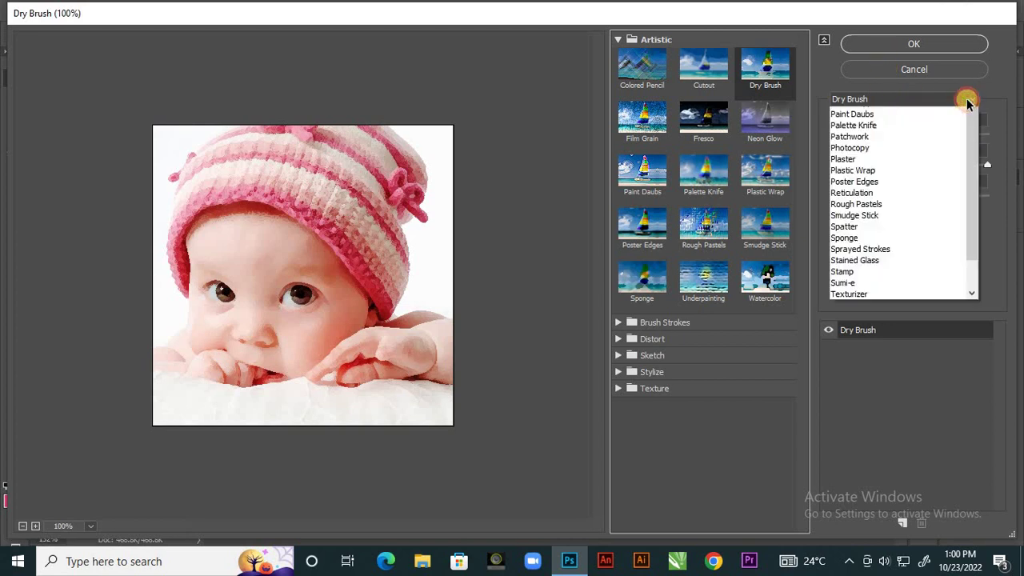
click(877, 180)
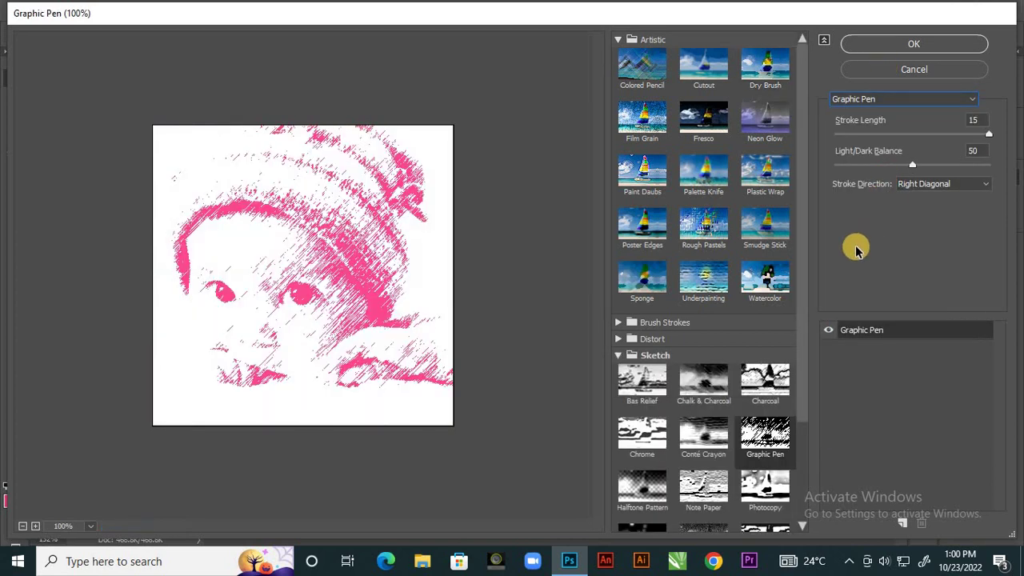
click(928, 99)
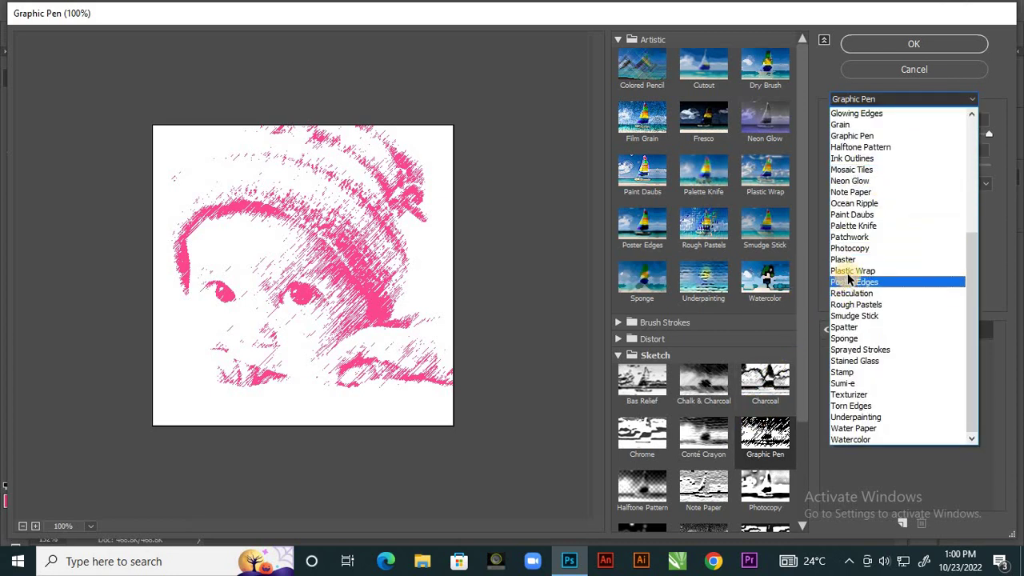
click(853, 271)
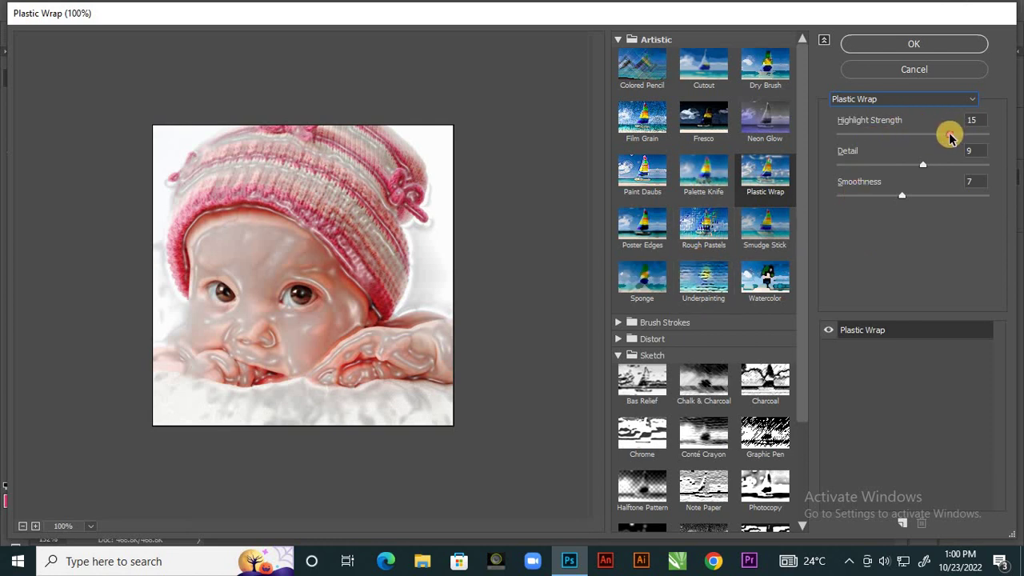
Step: Set Plastic Wrap to Highlight Strength 18, Detail 11, Smoothness 5, then switch to Film Grain
mouse_move(950, 137)
mouse_down()
mouse_move(920, 137)
mouse_move(965, 141)
mouse_up()
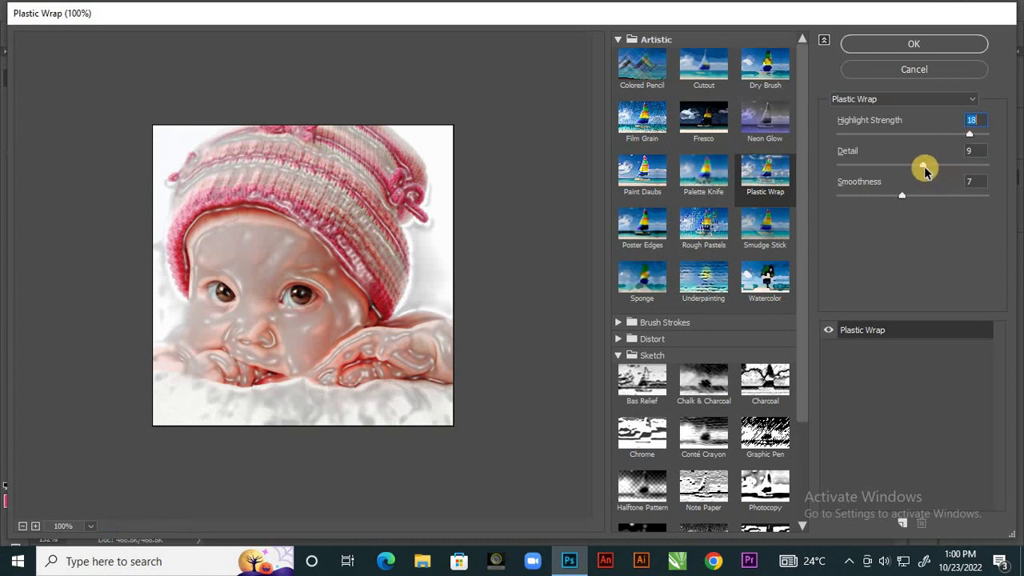
drag(893, 168, 939, 168)
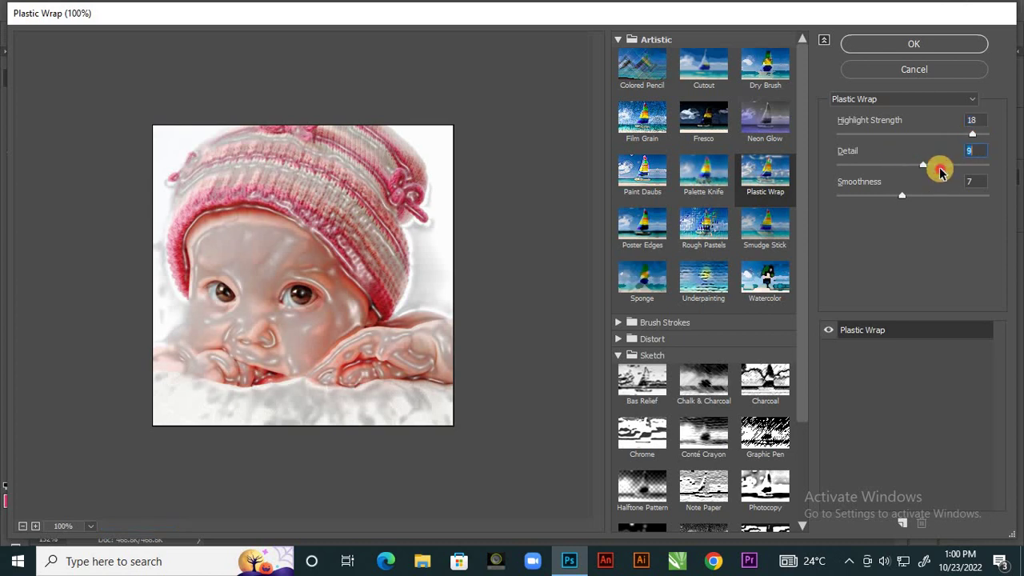
mouse_move(902, 195)
mouse_down()
mouse_move(948, 201)
mouse_move(884, 199)
mouse_up()
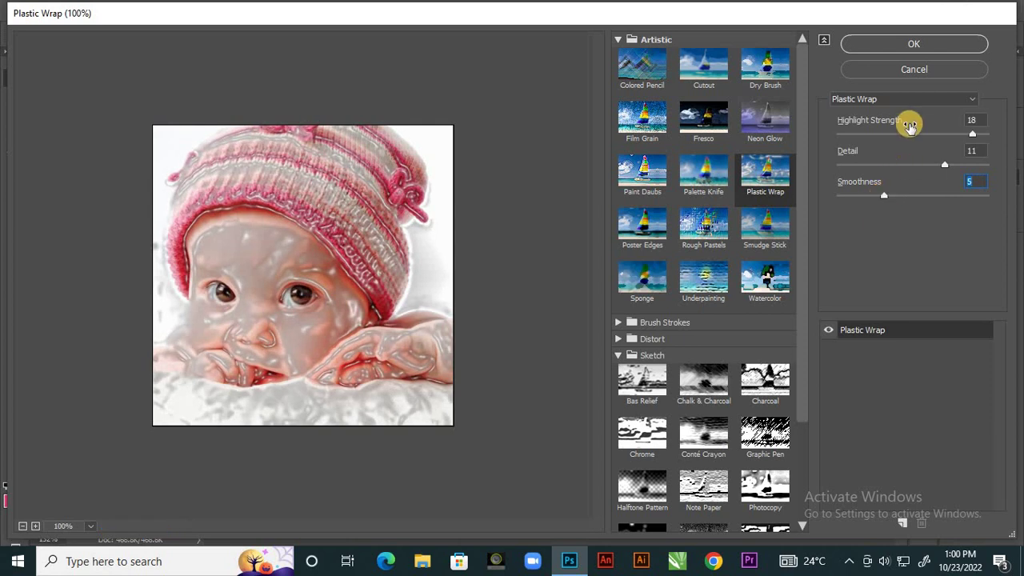
click(647, 124)
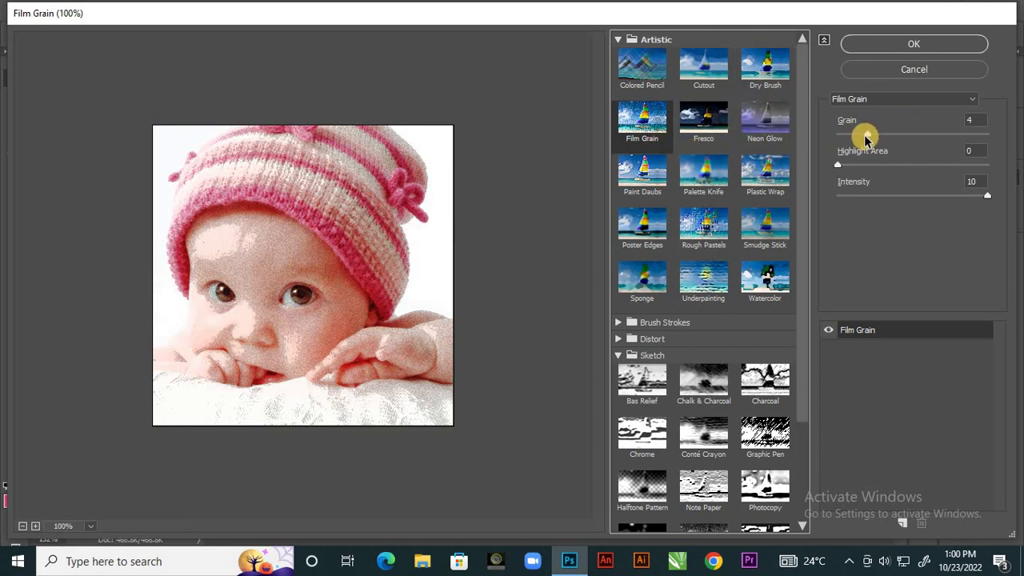
Step: Switch to Rough Pastels with Stroke Length 16, Stroke Detail 13, Scaling 85% and Relief 22
mouse_move(866, 138)
mouse_down()
mouse_move(944, 137)
mouse_move(859, 131)
mouse_move(868, 134)
mouse_up()
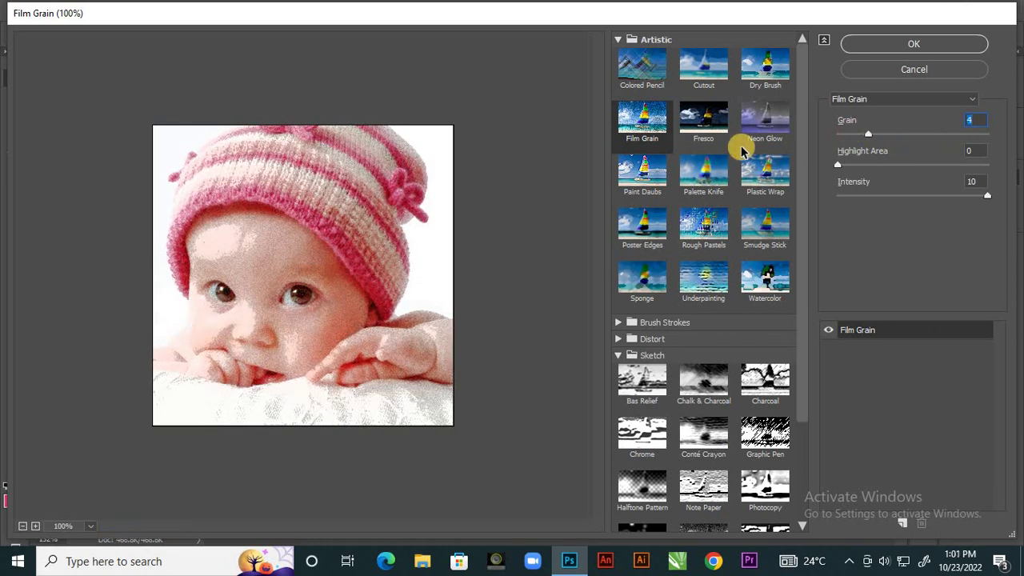
click(711, 227)
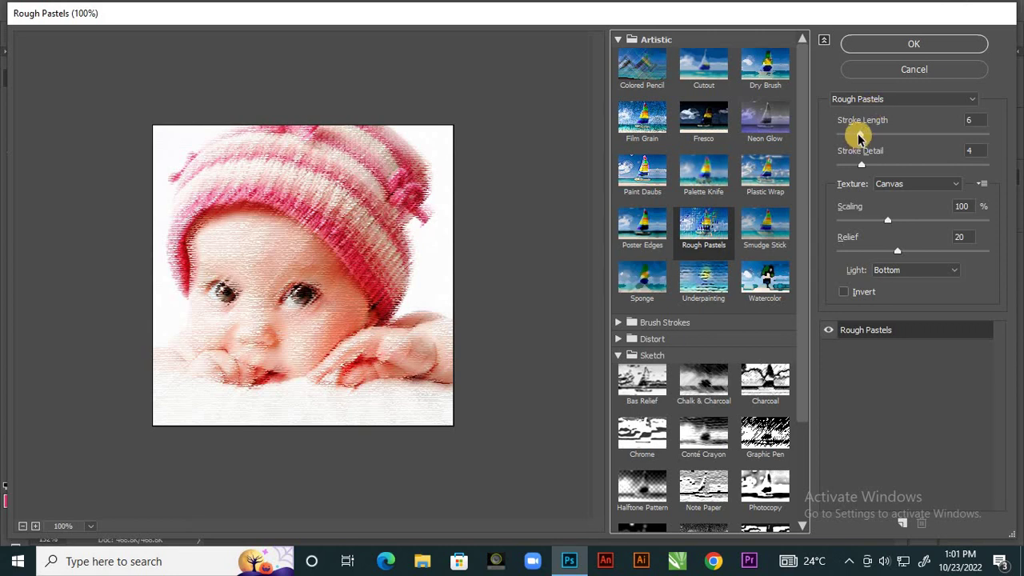
drag(858, 138, 898, 142)
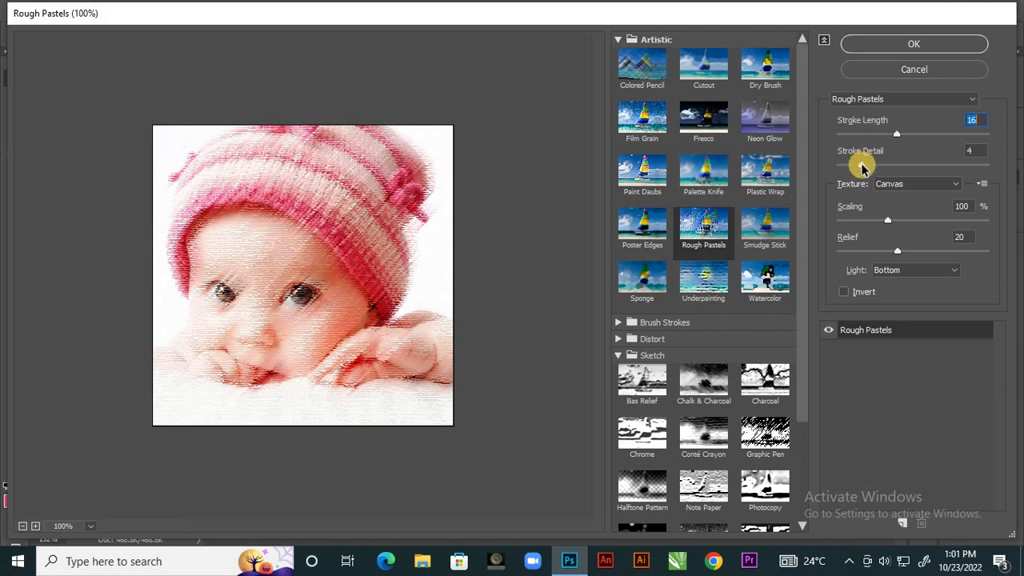
mouse_move(862, 168)
mouse_down()
mouse_move(908, 168)
mouse_move(829, 160)
mouse_move(966, 183)
mouse_move(929, 184)
mouse_up()
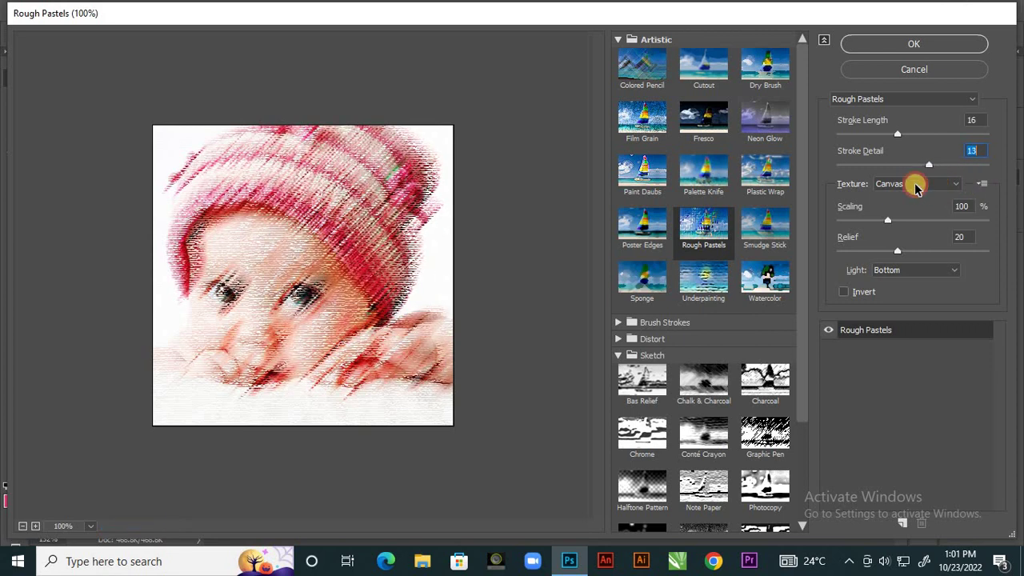
mouse_move(887, 219)
mouse_down()
mouse_move(919, 219)
mouse_move(872, 210)
mouse_up()
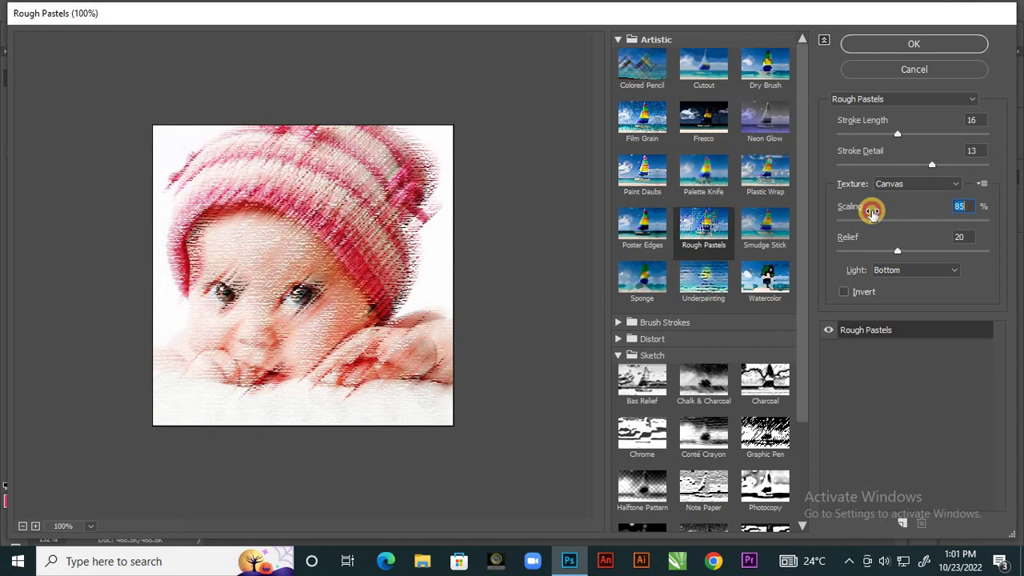
click(898, 250)
drag(931, 253, 904, 241)
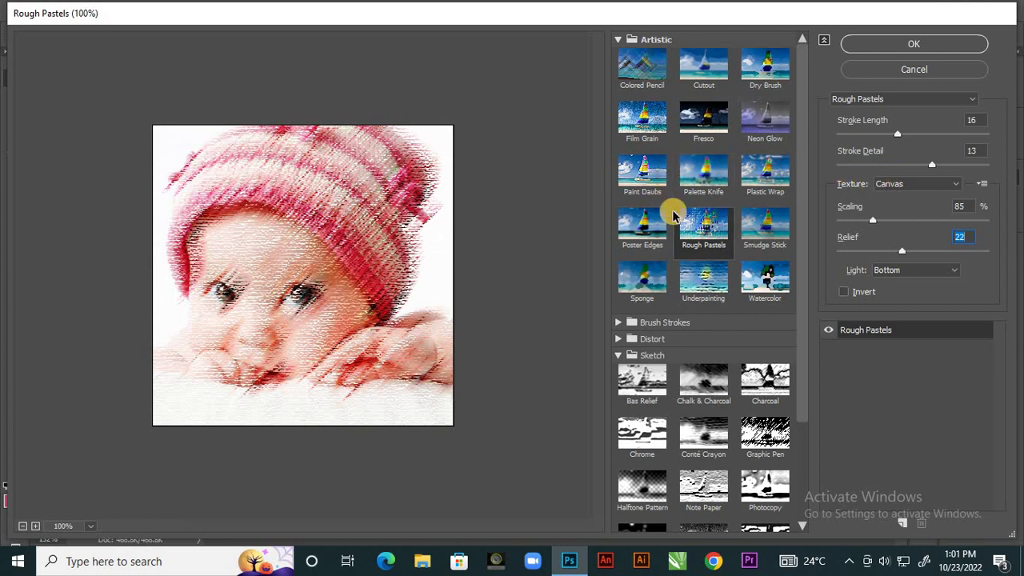
Step: Preview the Underpainting, Watercolor, Sponge and Poster Edges filters
click(698, 275)
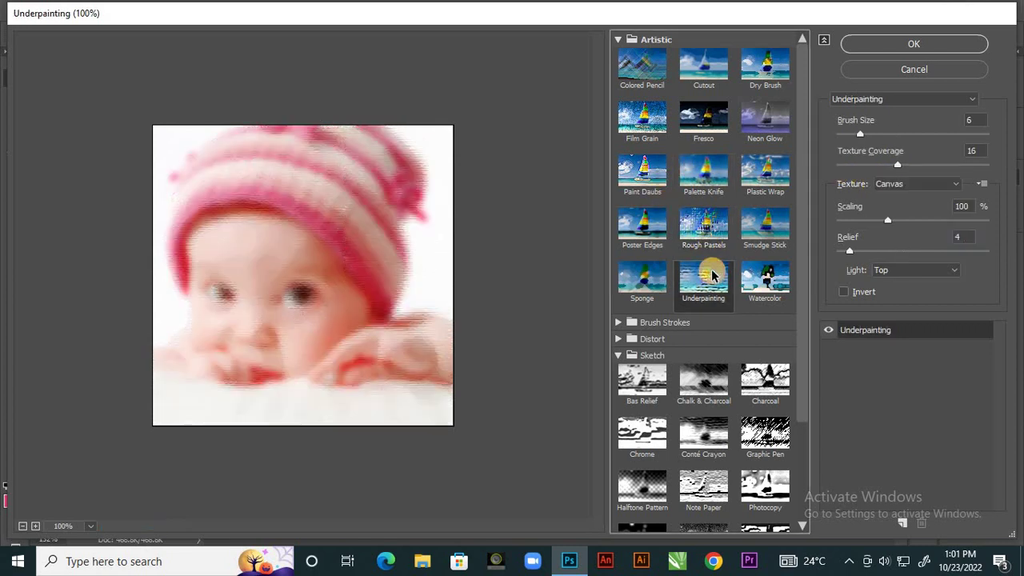
click(762, 277)
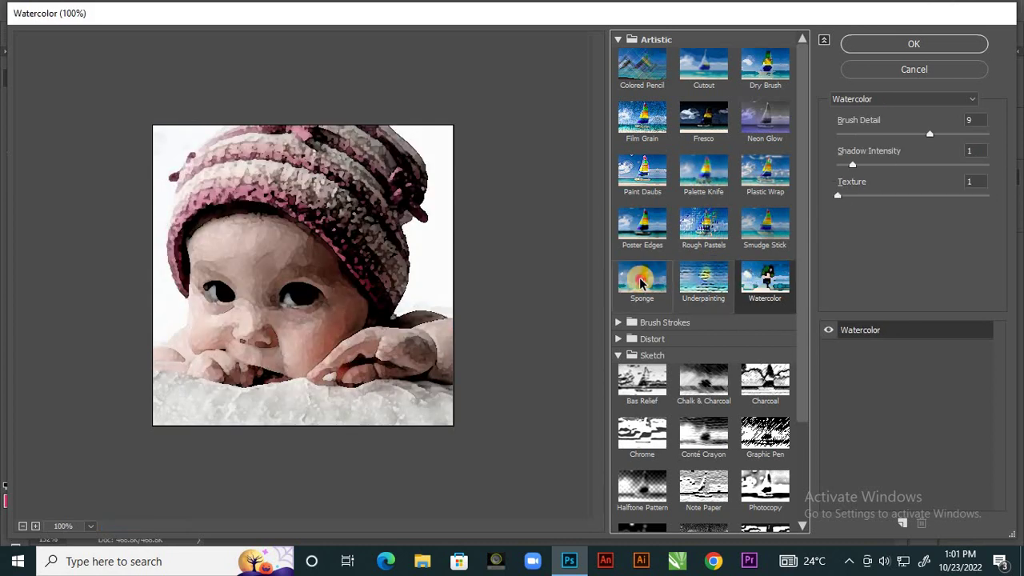
click(642, 276)
click(644, 232)
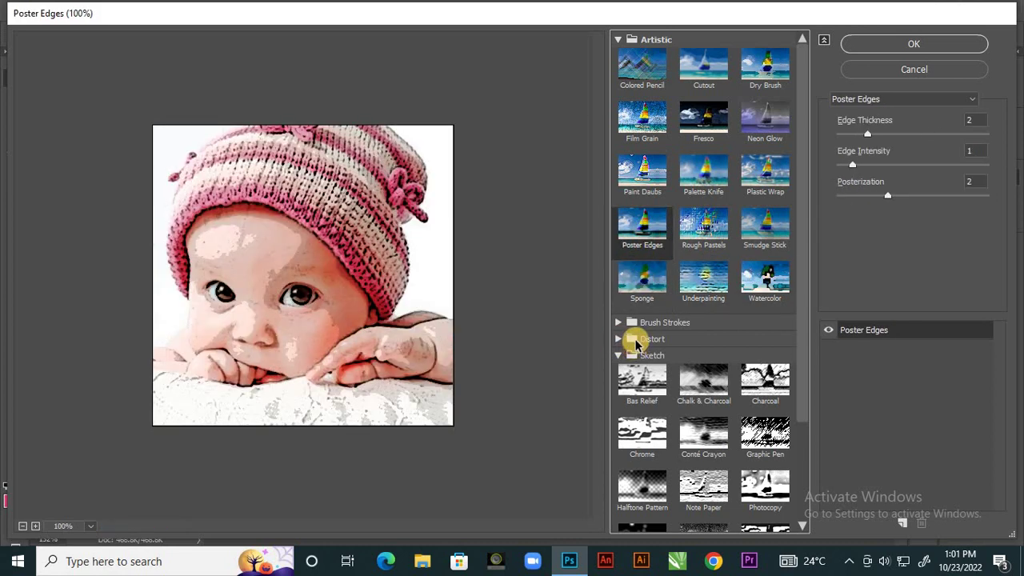
Step: Try Angled Strokes, Crosshatch, Ink Outlines and Spatter, widening Spatter's spray radius to 14
click(619, 324)
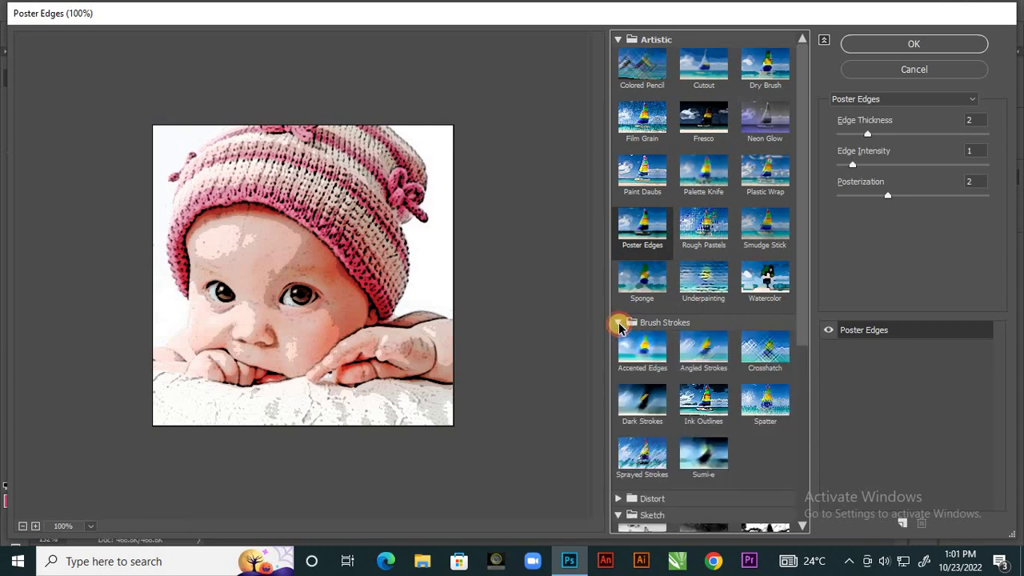
click(703, 350)
click(764, 356)
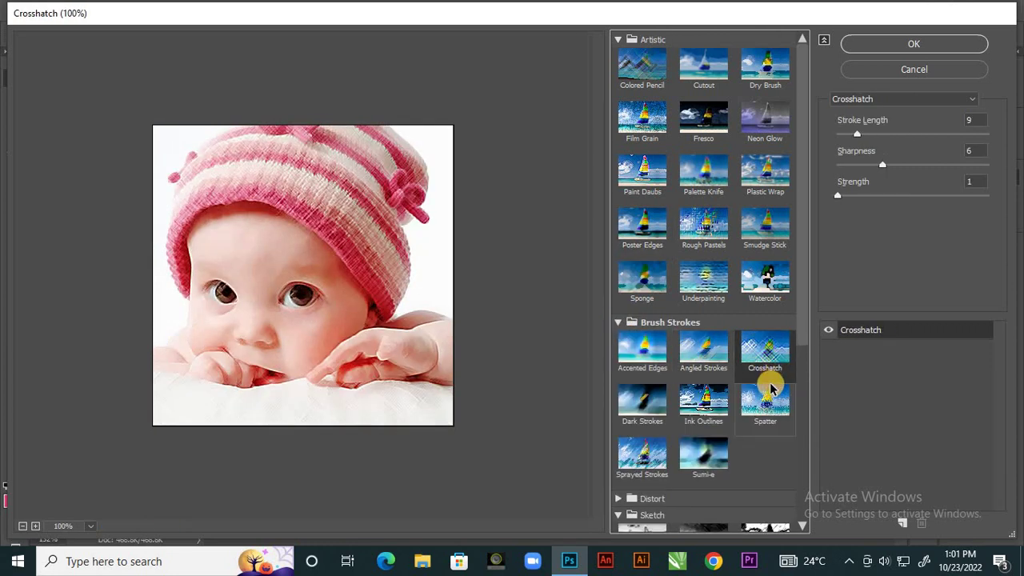
click(769, 392)
click(714, 401)
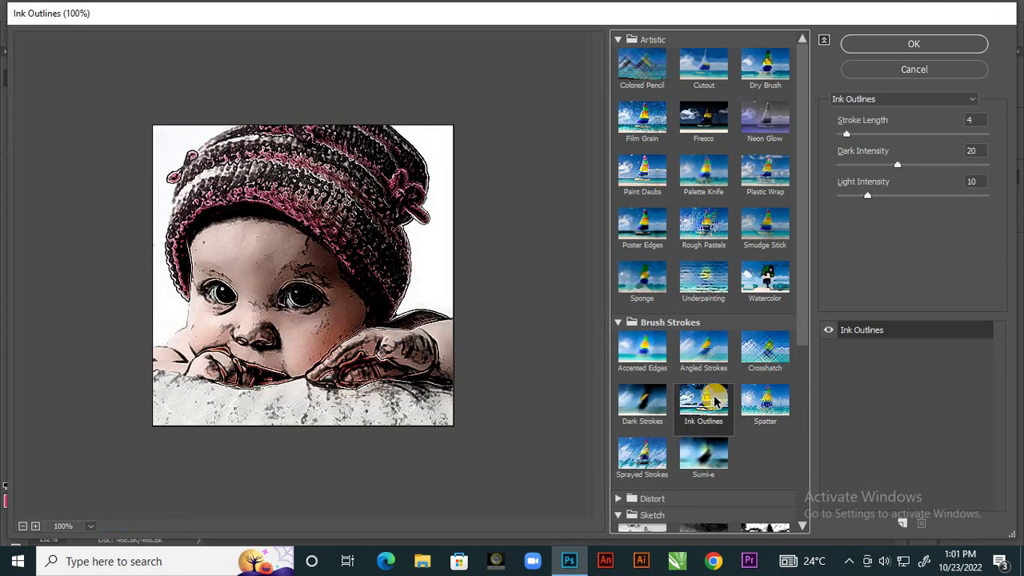
click(764, 398)
drag(898, 138, 918, 137)
mouse_move(878, 168)
mouse_down()
mouse_move(931, 167)
mouse_move(877, 157)
mouse_up()
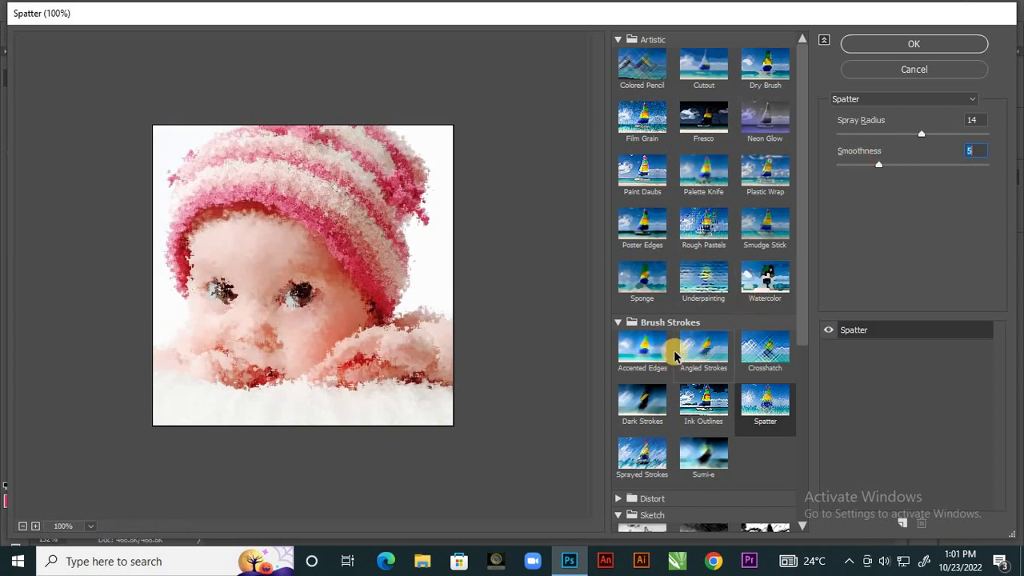
Step: Try Sponge, Underpainting, Rough Pastels, Poster Edges and Paint Daubs at brush size 1, ending on Film Grain
click(648, 276)
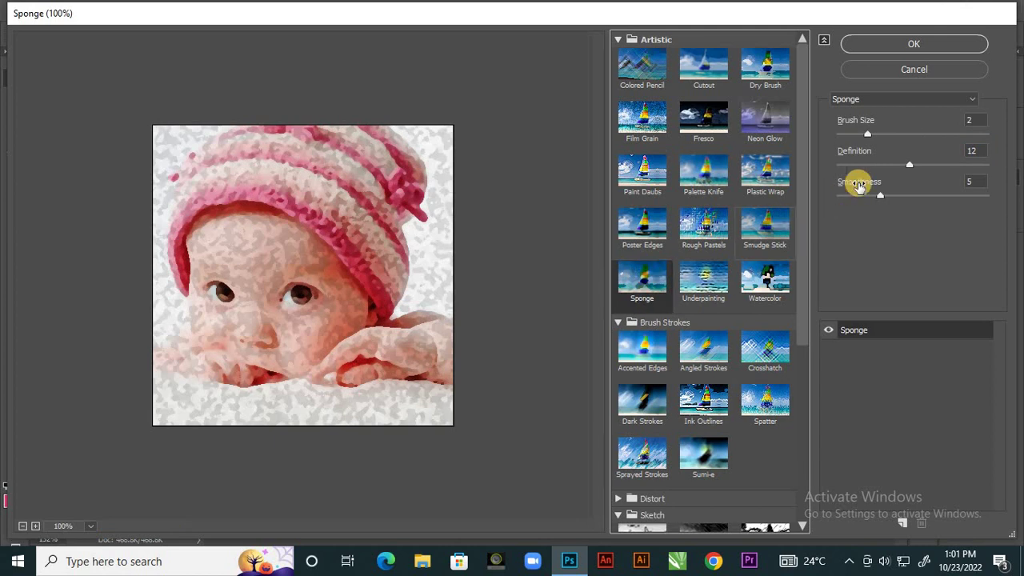
click(704, 278)
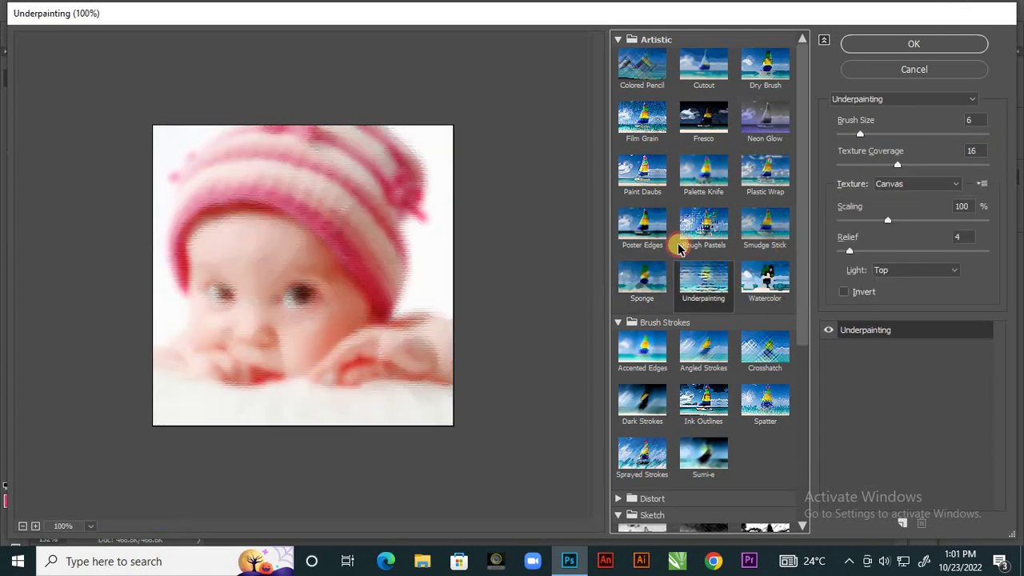
click(698, 226)
click(646, 224)
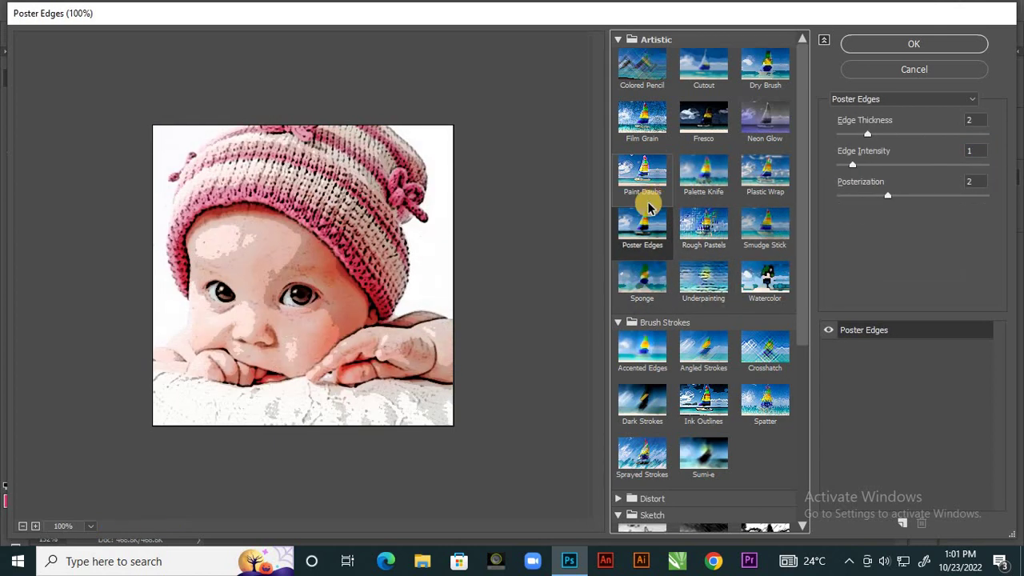
click(648, 178)
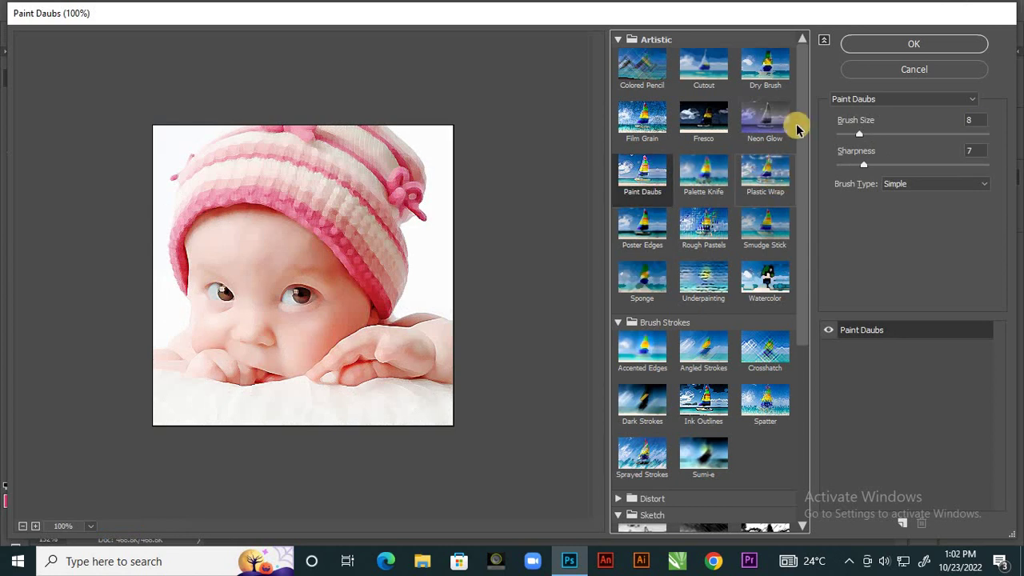
mouse_move(860, 138)
mouse_down()
mouse_move(914, 142)
mouse_move(789, 137)
mouse_up()
drag(916, 147, 828, 137)
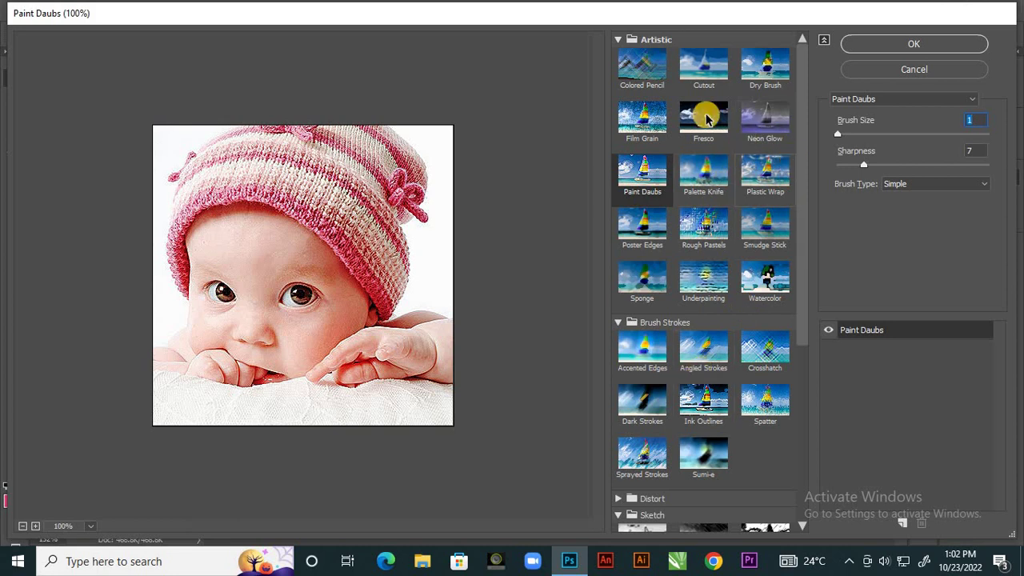
click(656, 126)
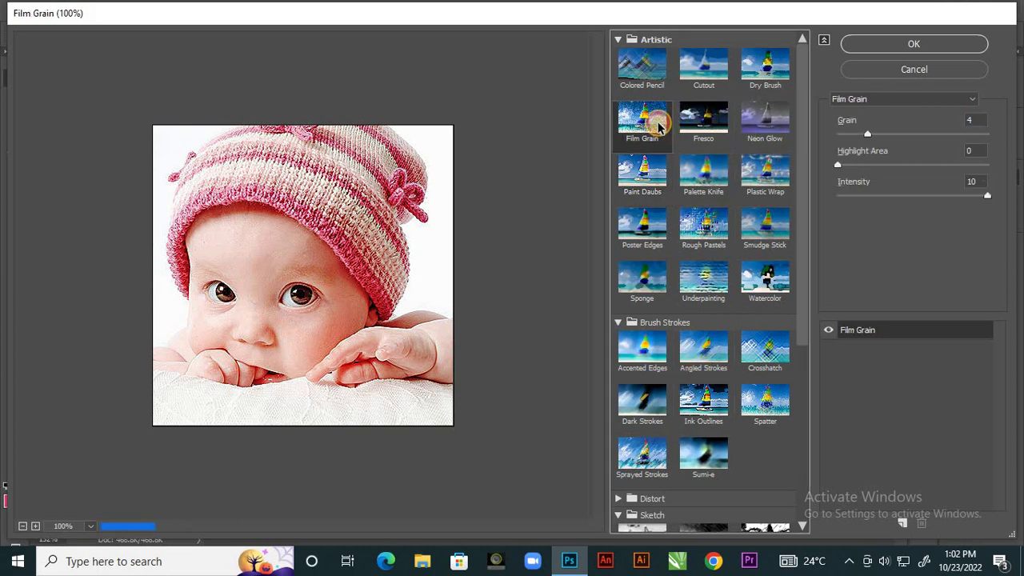
Step: Apply Rough Pastels to Layer 0 with Stroke Length 15, Stroke Detail 13, Canvas 85%, Relief 22
click(710, 219)
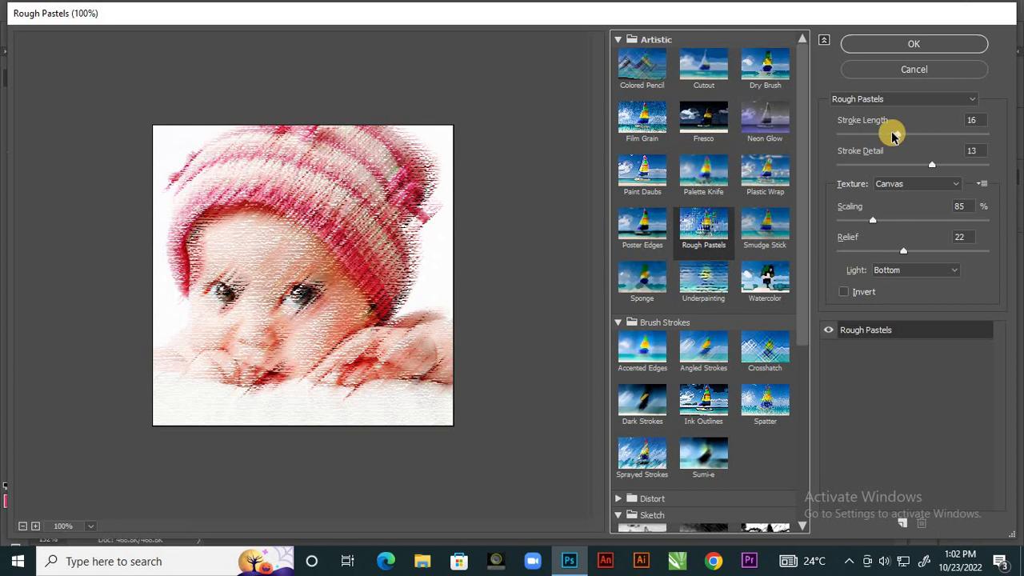
mouse_move(896, 136)
mouse_down()
mouse_move(916, 140)
mouse_move(895, 133)
mouse_up()
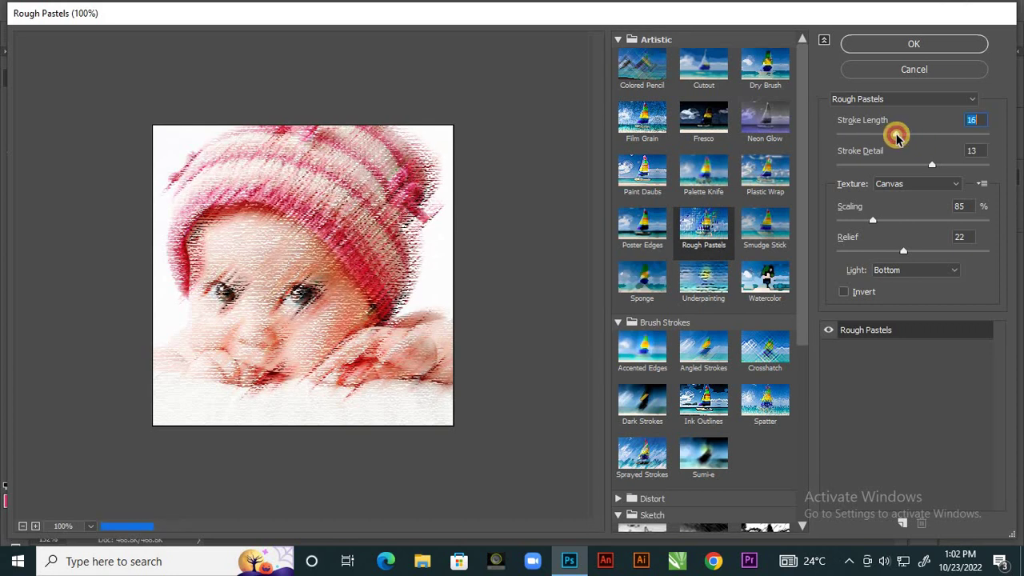
click(911, 46)
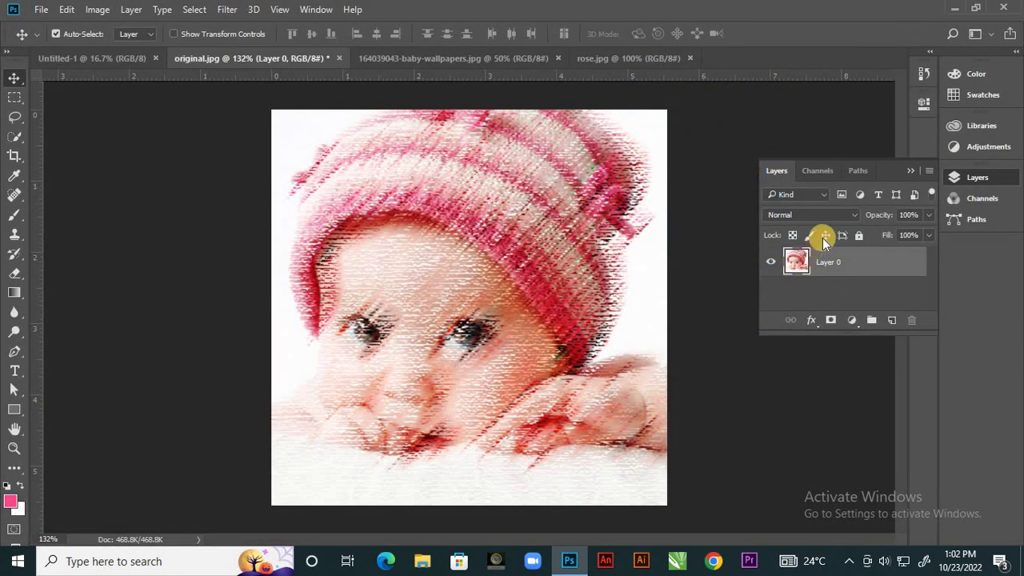
scroll(518, 250, down, 2)
scroll(521, 249, up, 4)
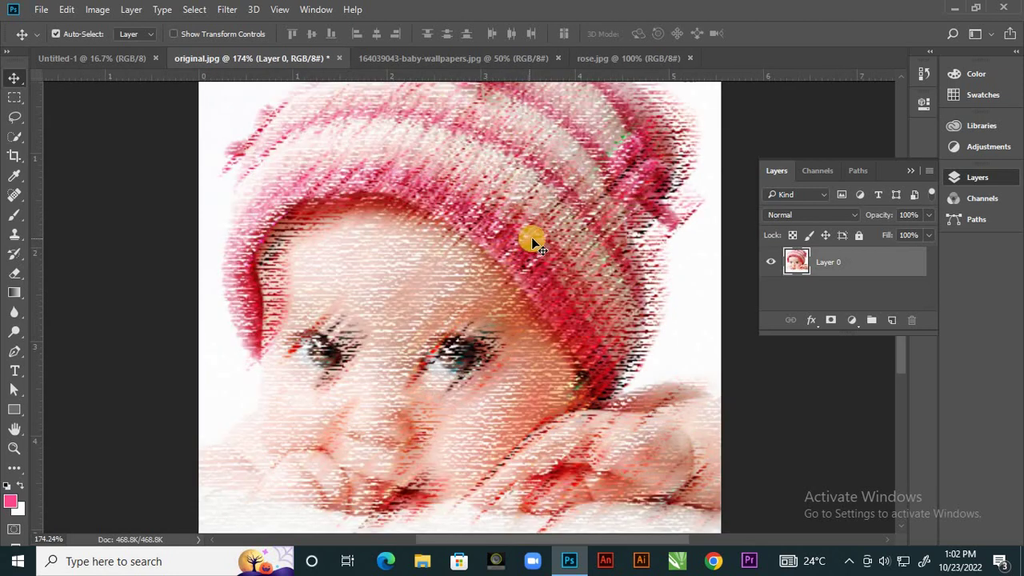
Step: Toggle Layer 0's visibility to compare, then undo the Rough Pastels filter with Ctrl+Z
click(773, 262)
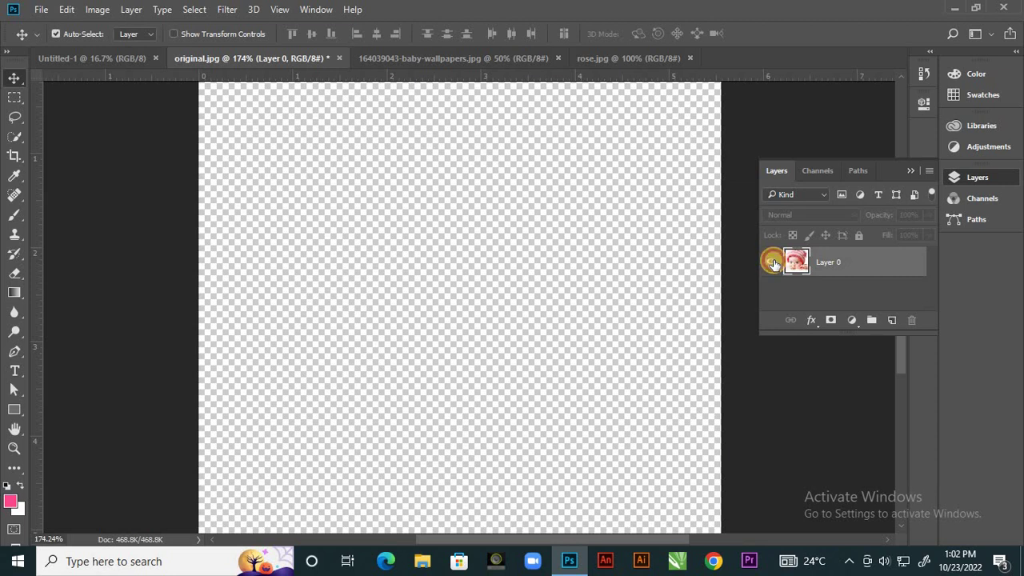
click(773, 262)
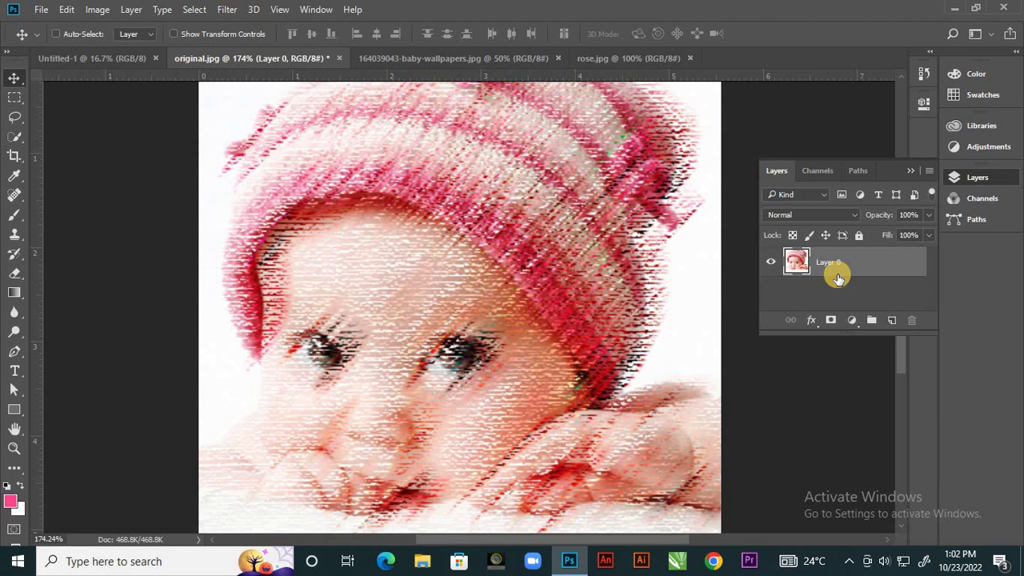
key(ctrl+z)
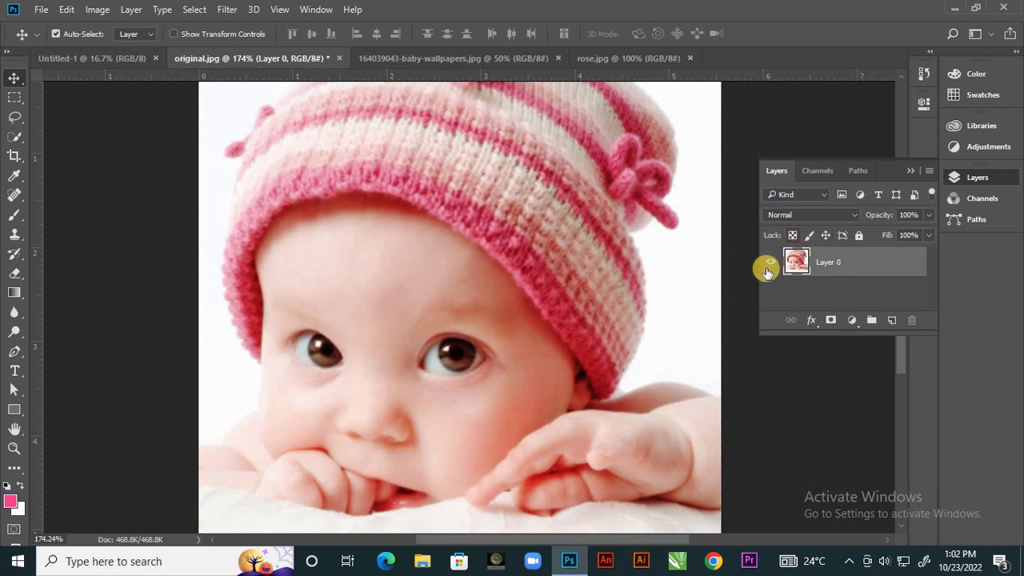
Step: Convert Layer 0 to a Smart Object from its Layers panel context menu
right_click(872, 262)
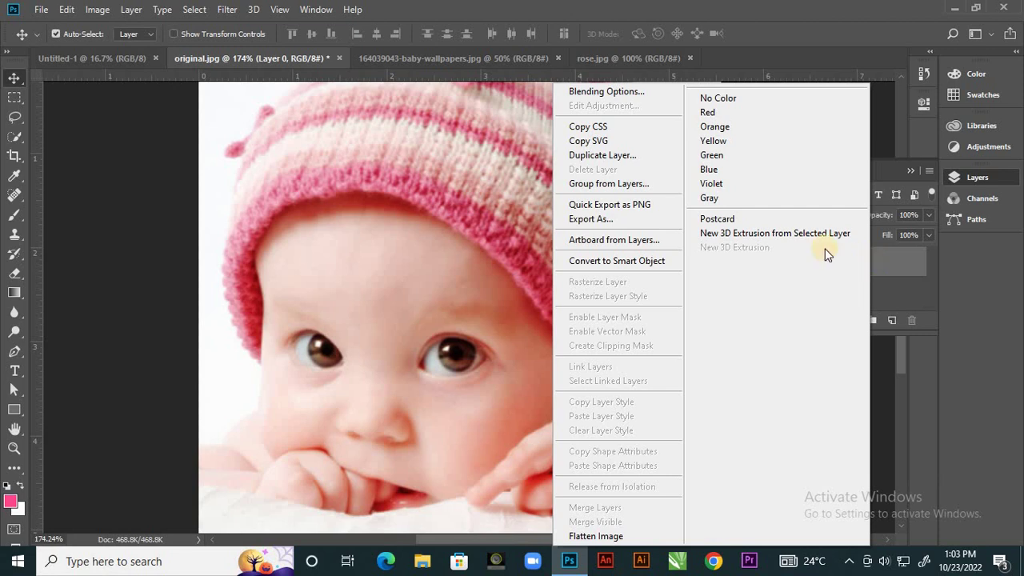
click(667, 263)
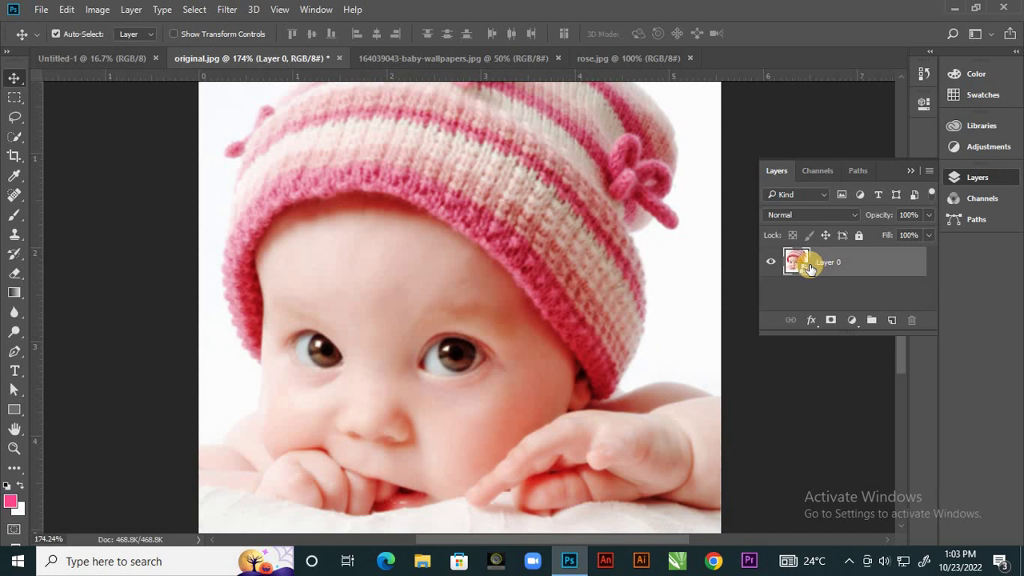
Step: Preview Paint Daubs, Film Grain, Rough Pastels, Underpainting, Watercolor and Smudge Stick in Filter Gallery
click(227, 10)
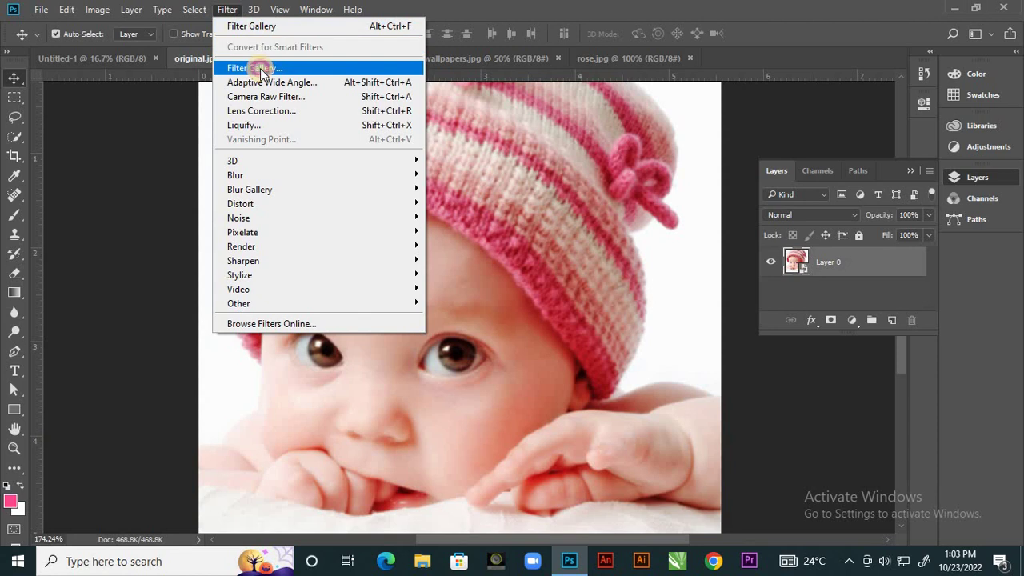
click(260, 68)
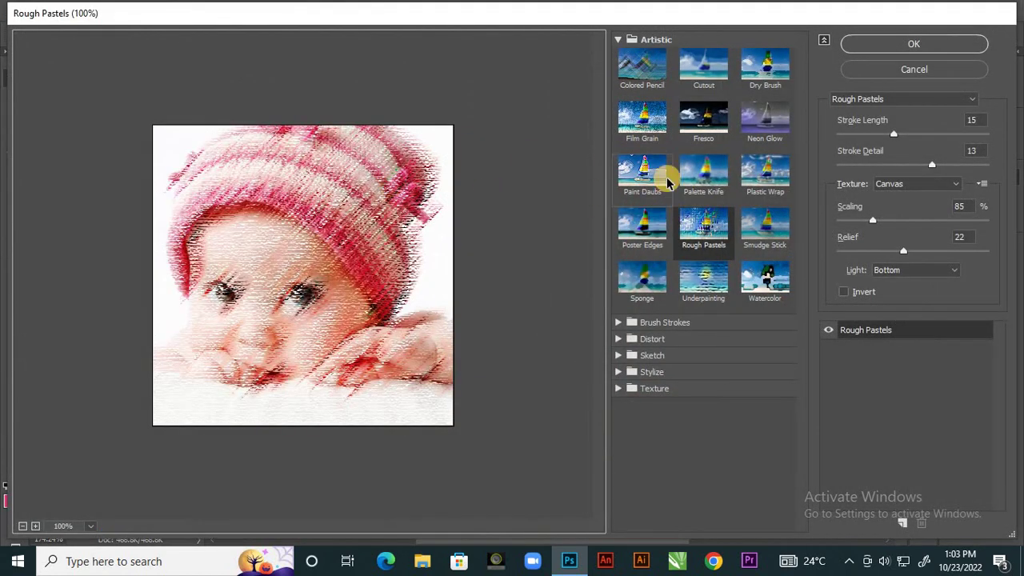
click(646, 168)
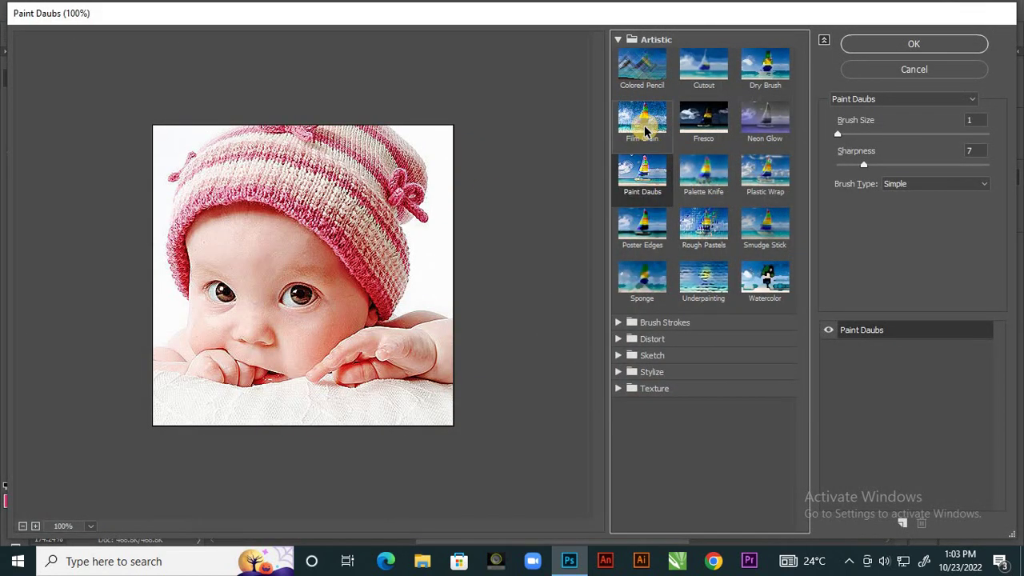
click(644, 117)
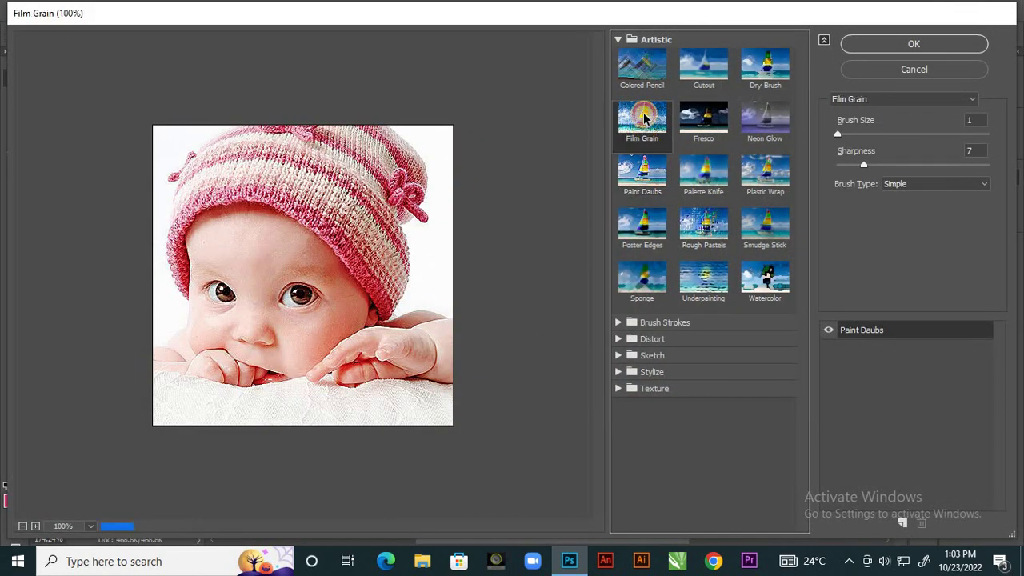
click(701, 228)
click(704, 282)
click(760, 280)
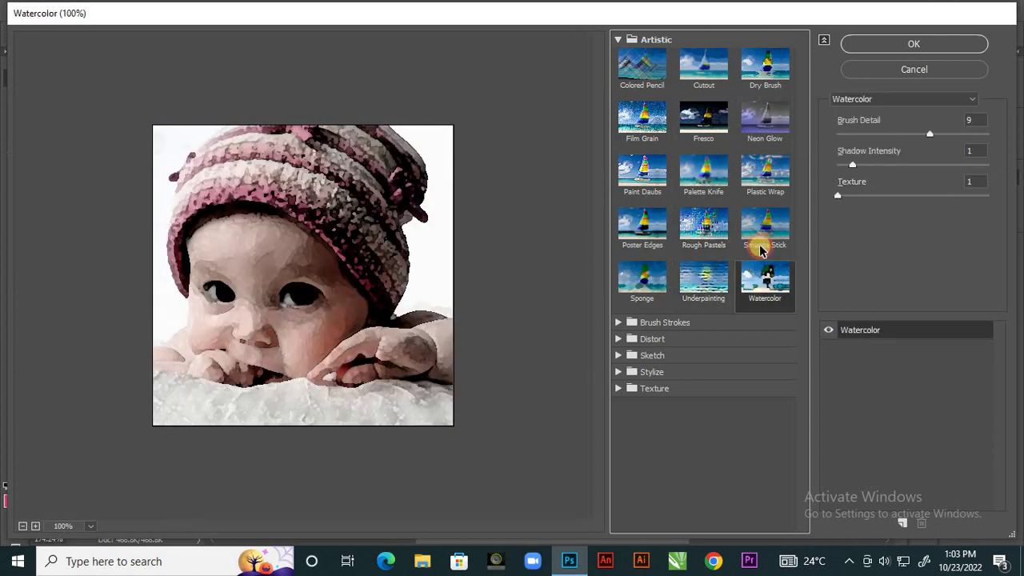
click(761, 240)
Step: Apply Plastic Wrap with Detail 8 and Smoothness 7 to the photo
click(760, 168)
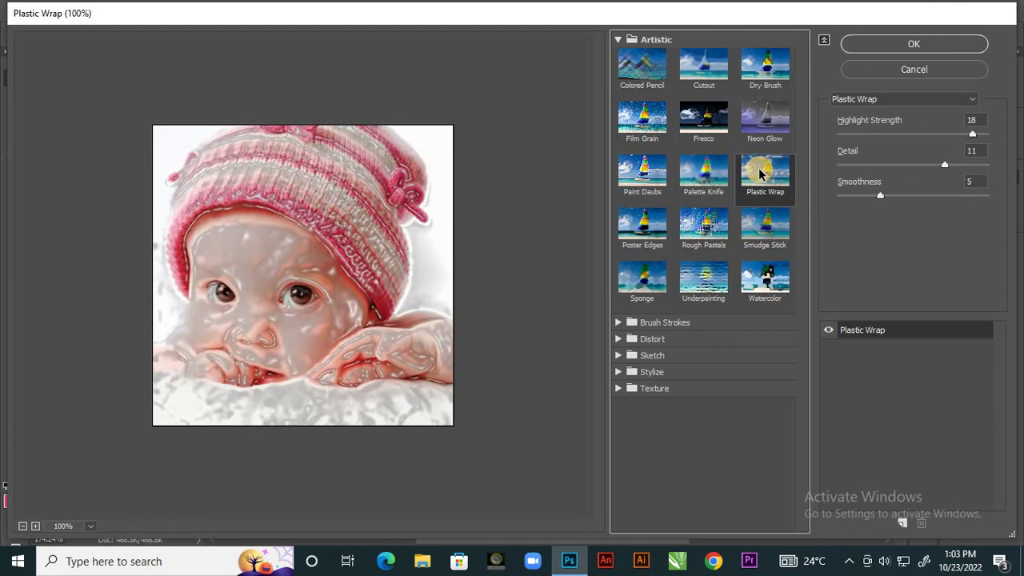
drag(944, 164, 910, 162)
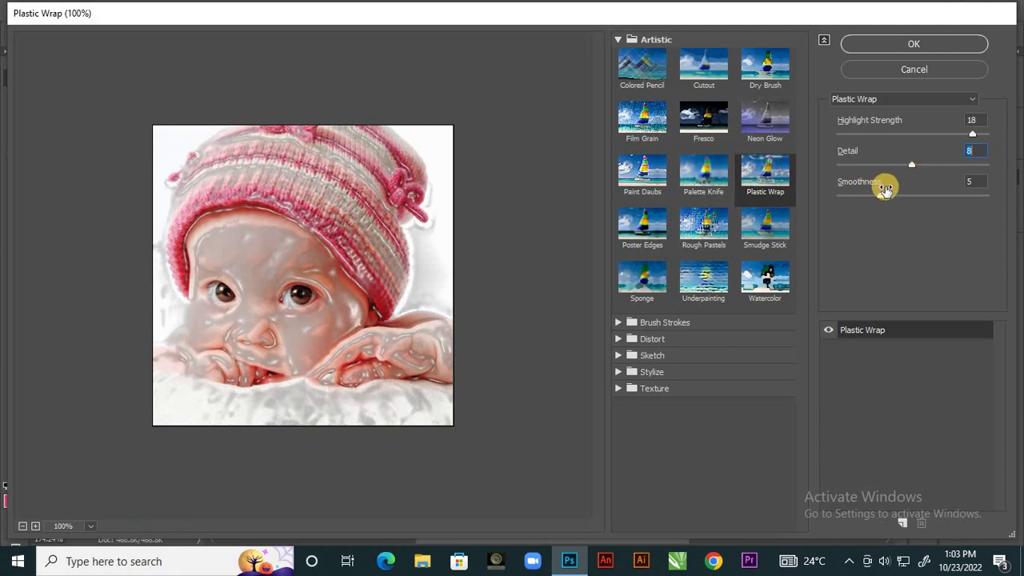
drag(876, 196, 901, 195)
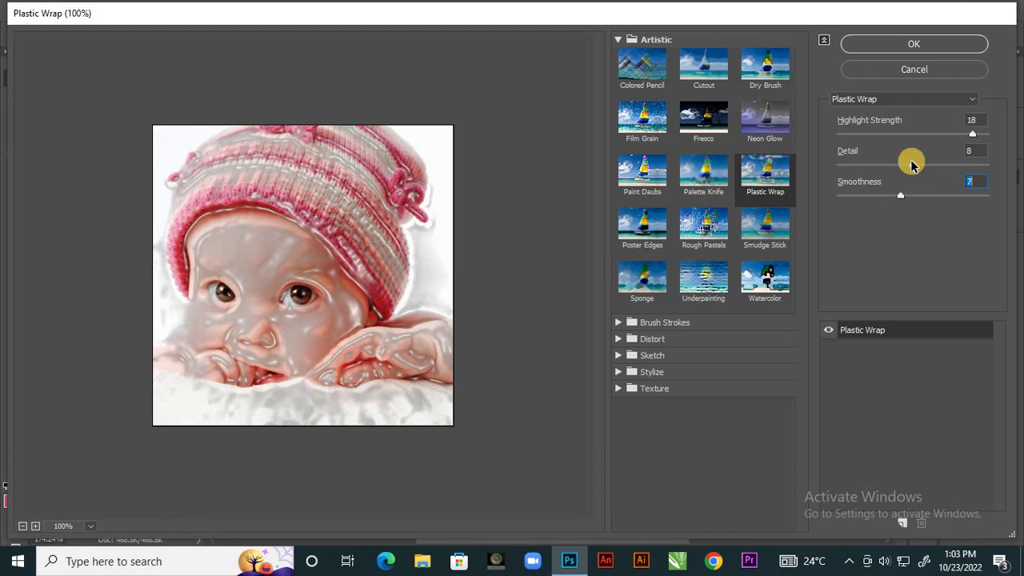
click(913, 44)
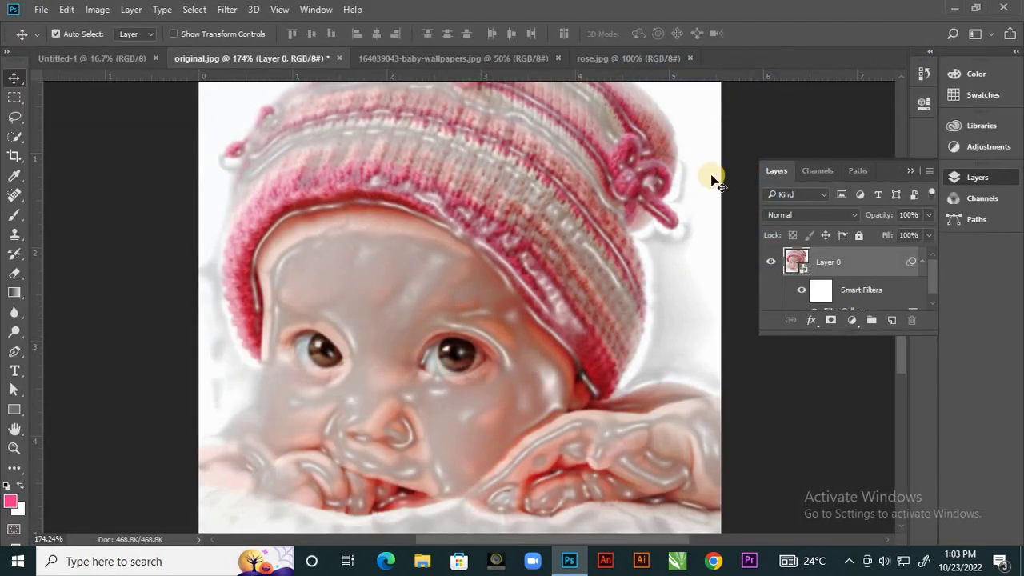
Step: Enlarge the Layers panel to show the smart filter rows and select Layer 0
scroll(573, 306, down, 2)
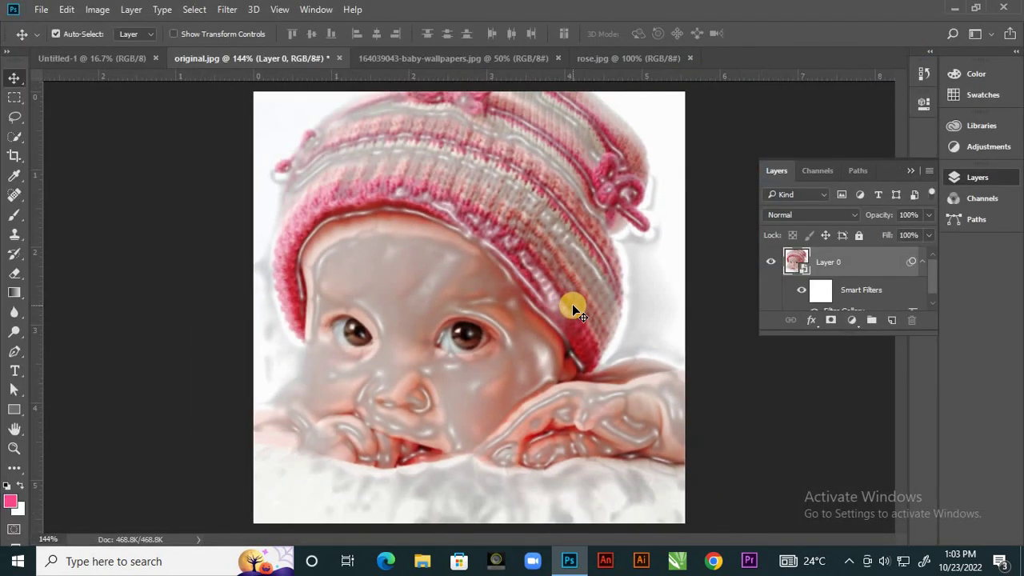
click(808, 336)
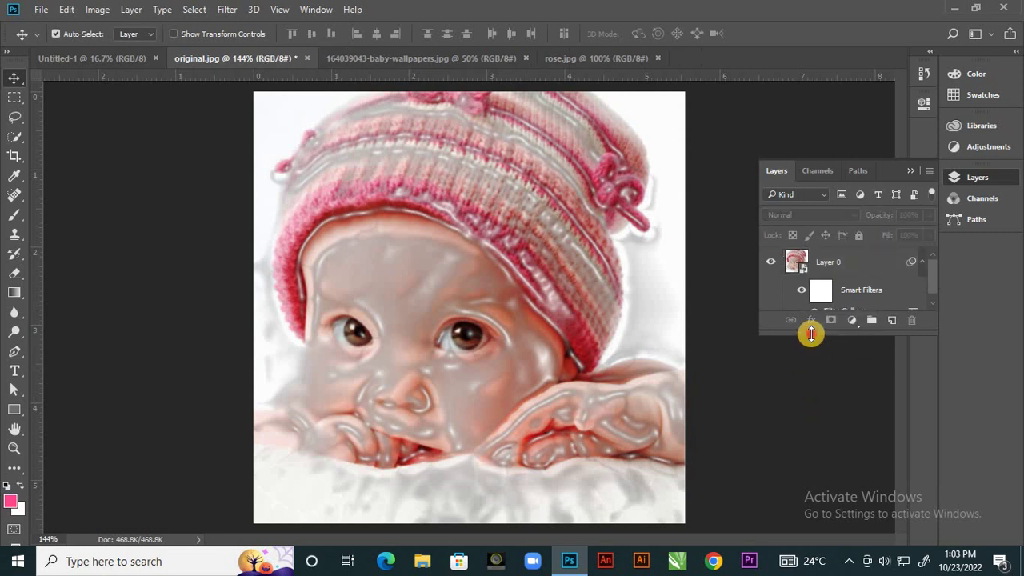
drag(811, 334, 803, 400)
click(832, 256)
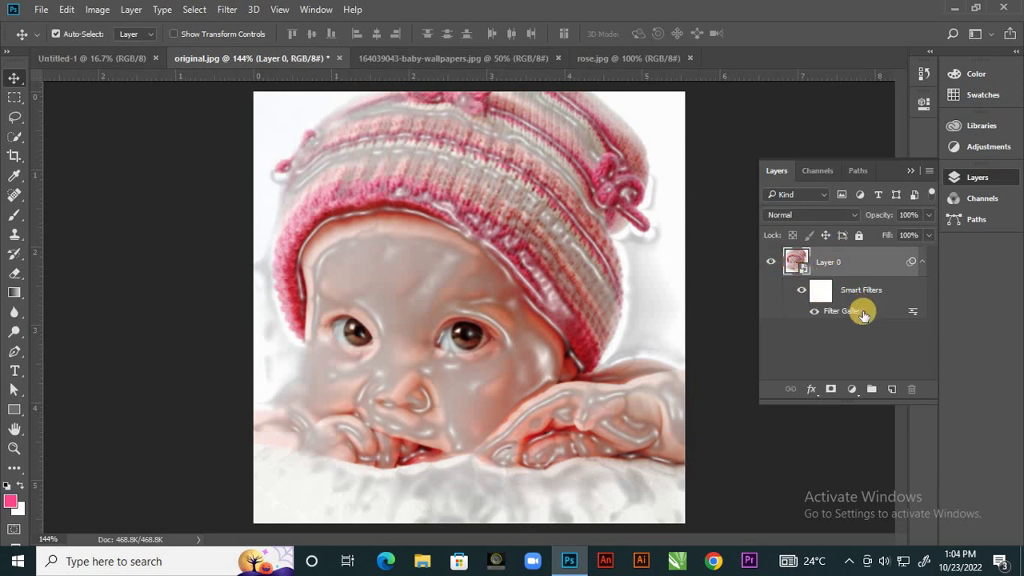
Step: Compare with the original by toggling Filter Gallery, Smart Filters and Layer 0 visibility, ending with all visible
click(814, 311)
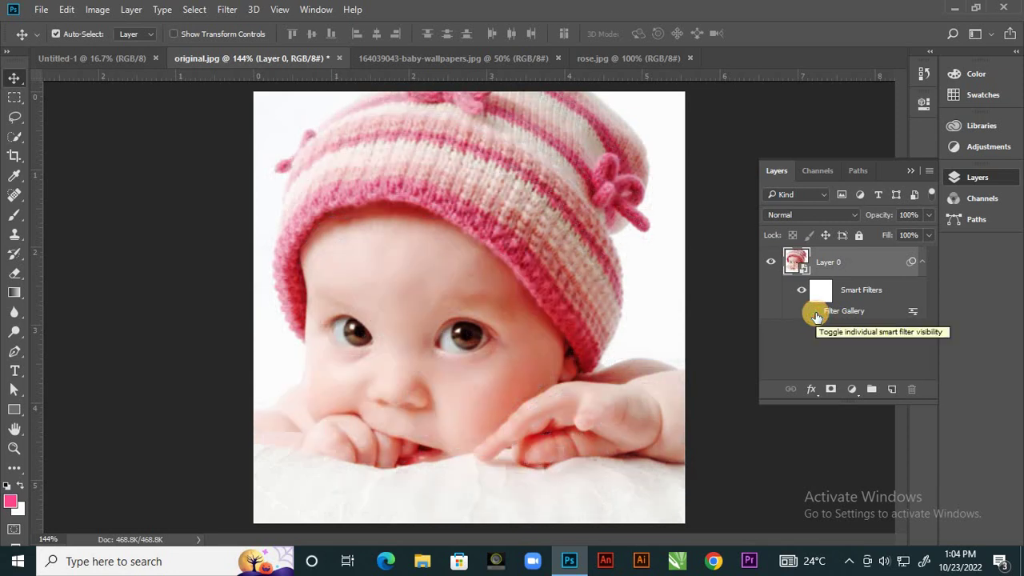
click(814, 311)
click(802, 291)
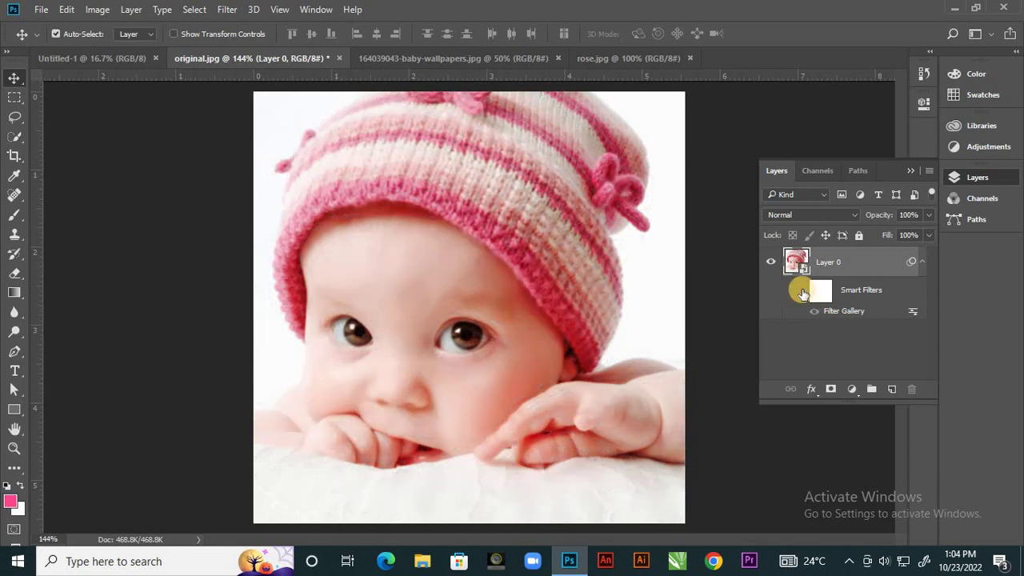
click(801, 290)
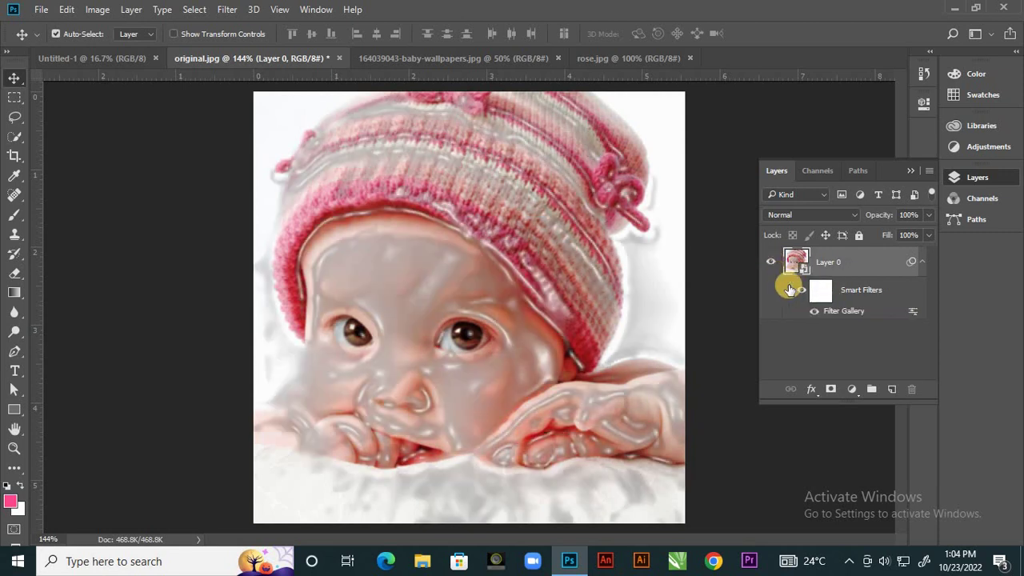
click(801, 290)
click(772, 262)
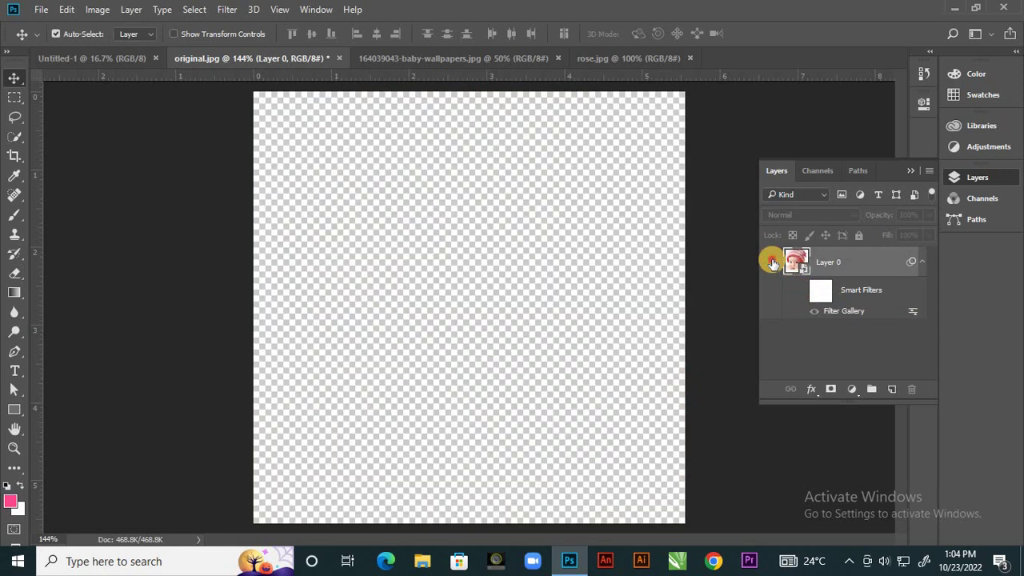
click(772, 263)
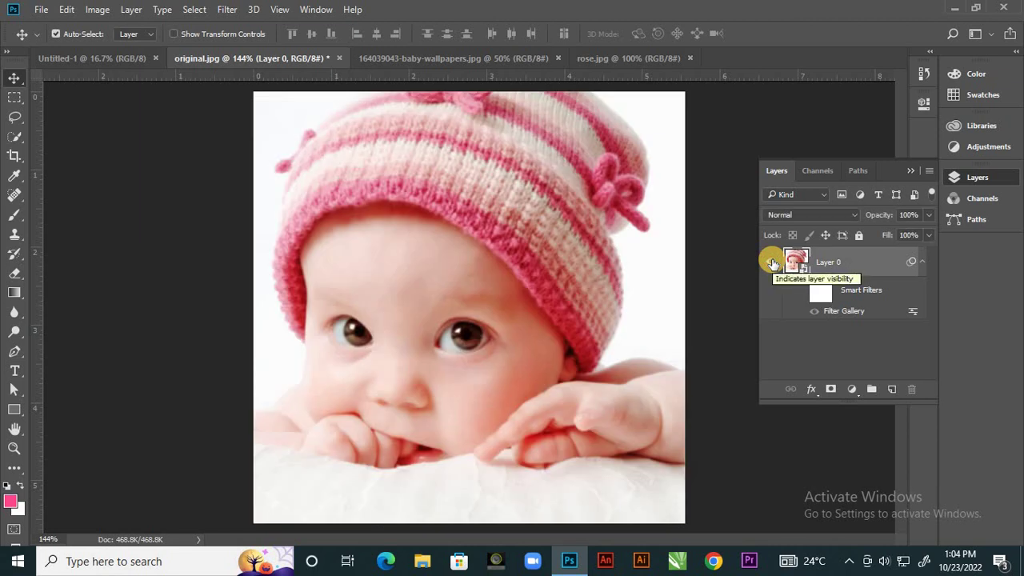
click(772, 262)
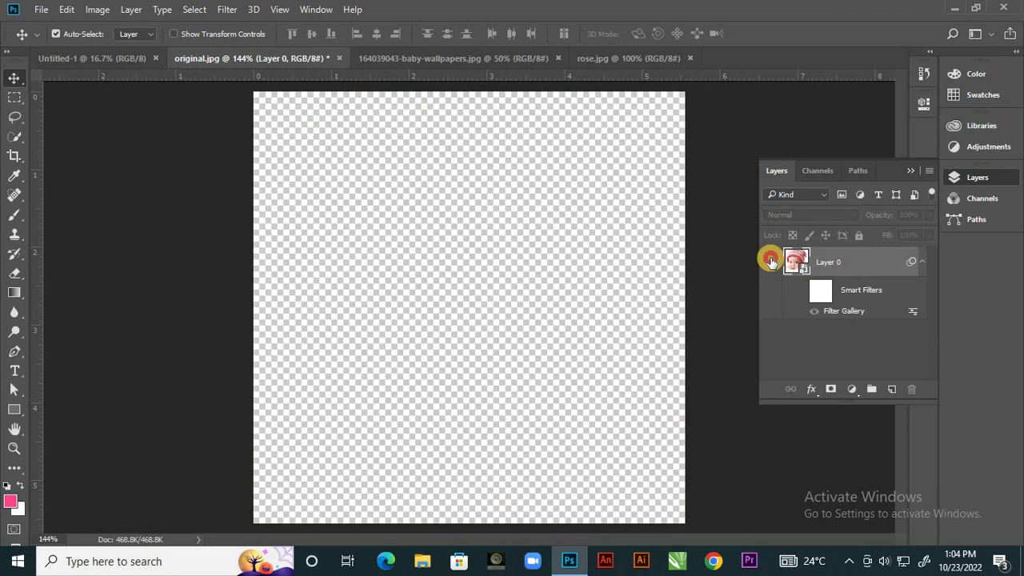
click(772, 263)
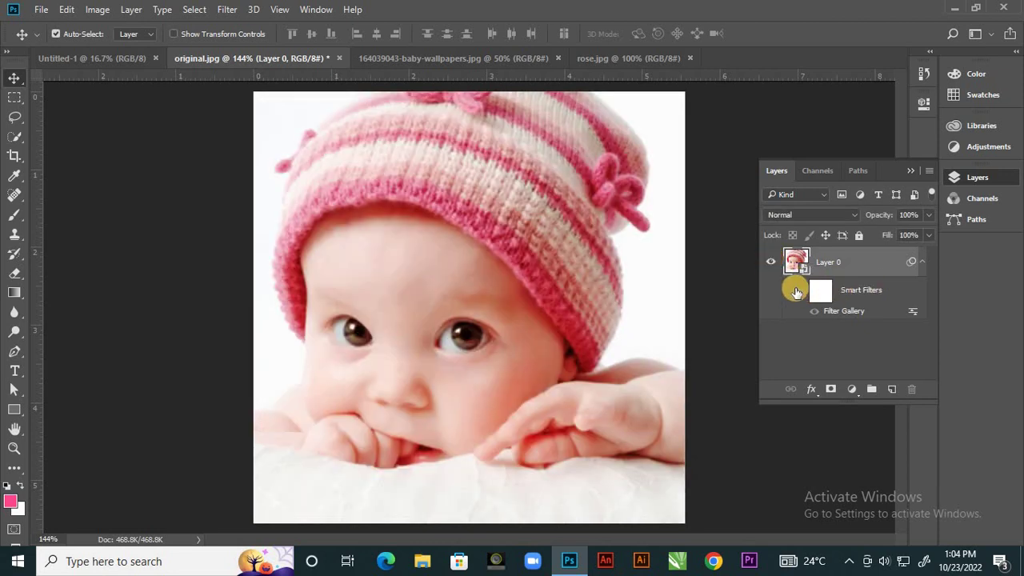
click(798, 291)
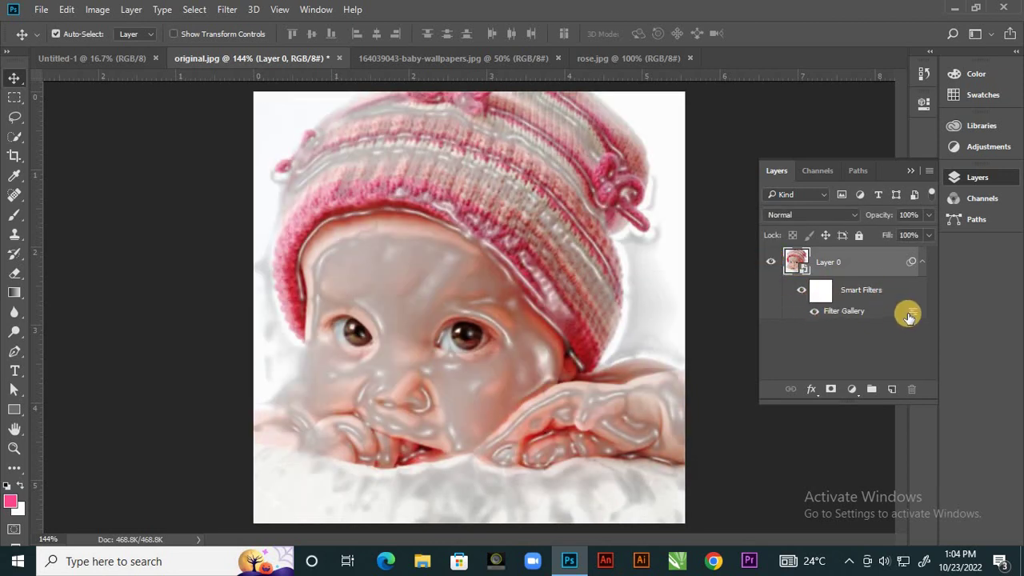
Step: Collapse and re-expand the smart filter rows under Layer 0, leaving them expanded
click(924, 262)
click(924, 262)
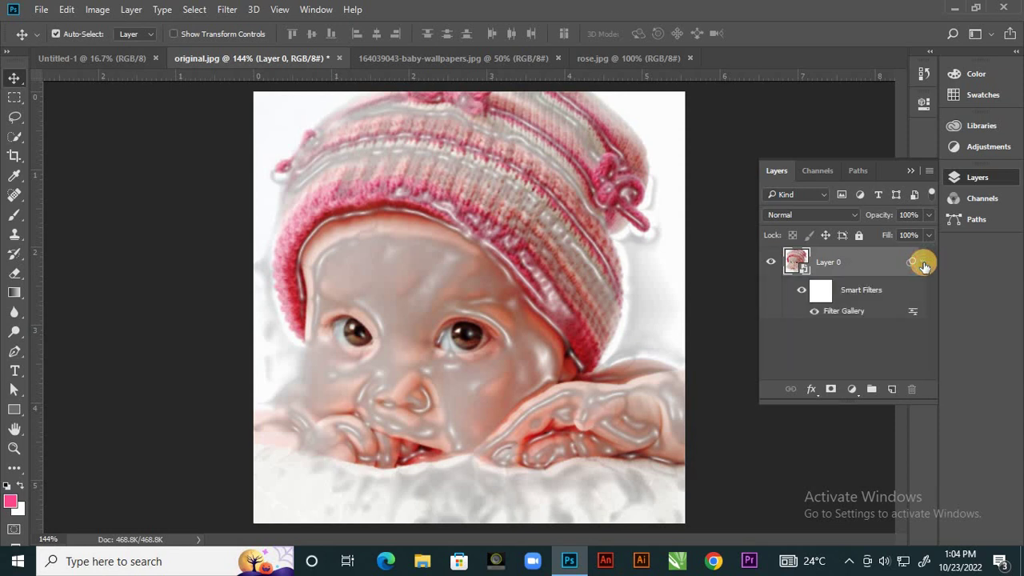
click(924, 265)
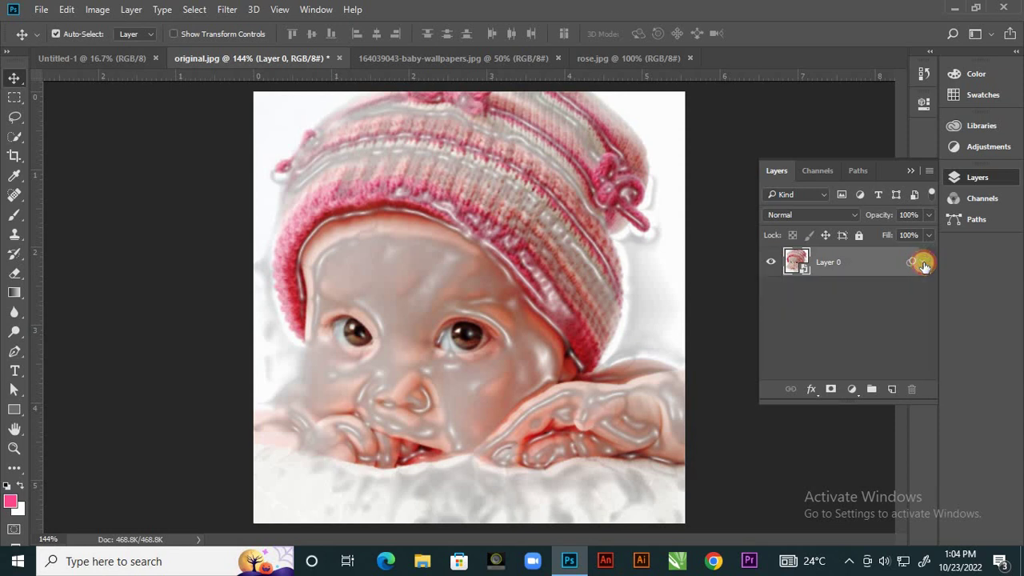
click(924, 264)
click(924, 264)
click(924, 264)
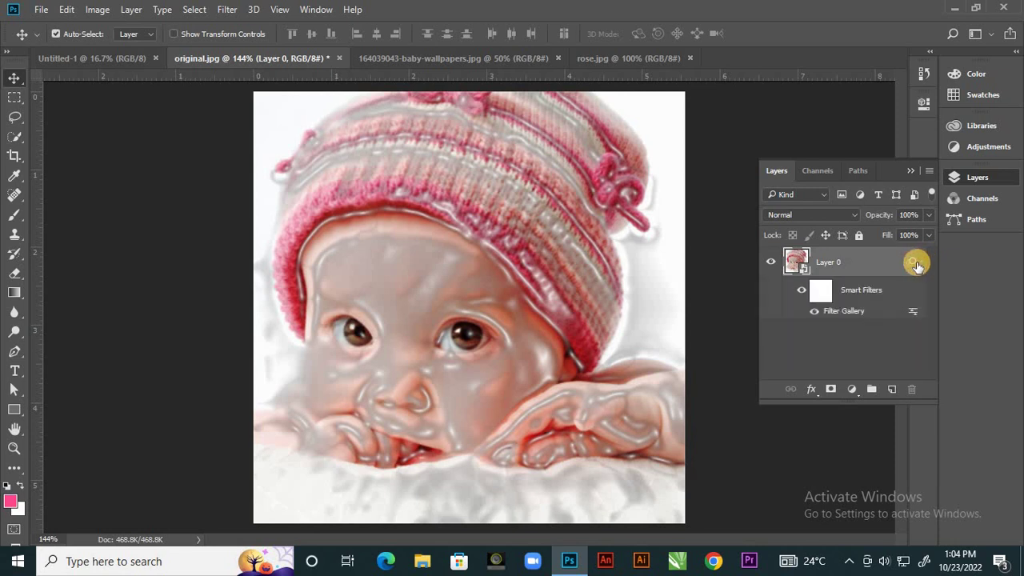
Step: Toggle the Smart Filters off and on again to compare, leaving Plastic Wrap visible
click(905, 312)
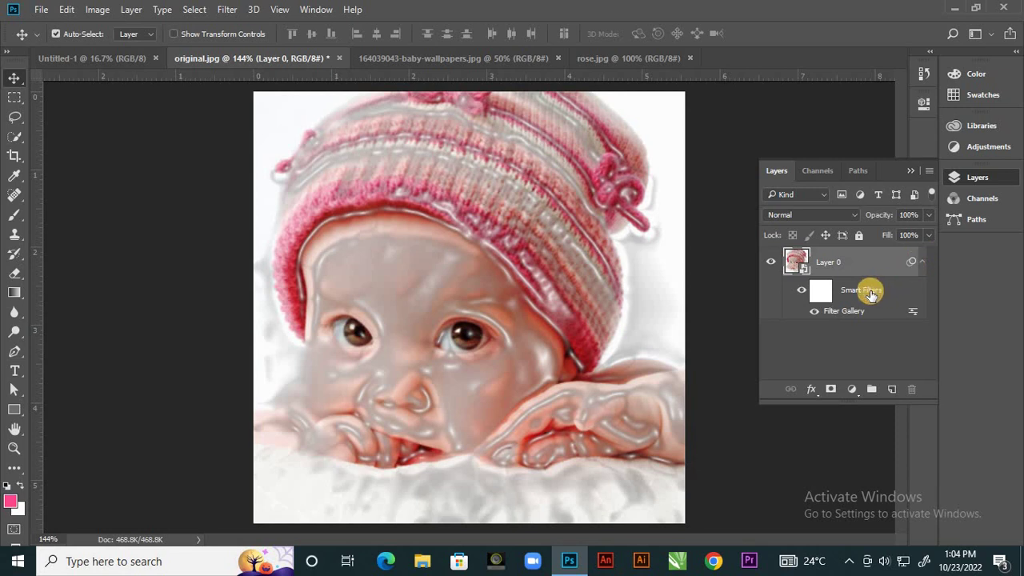
click(801, 291)
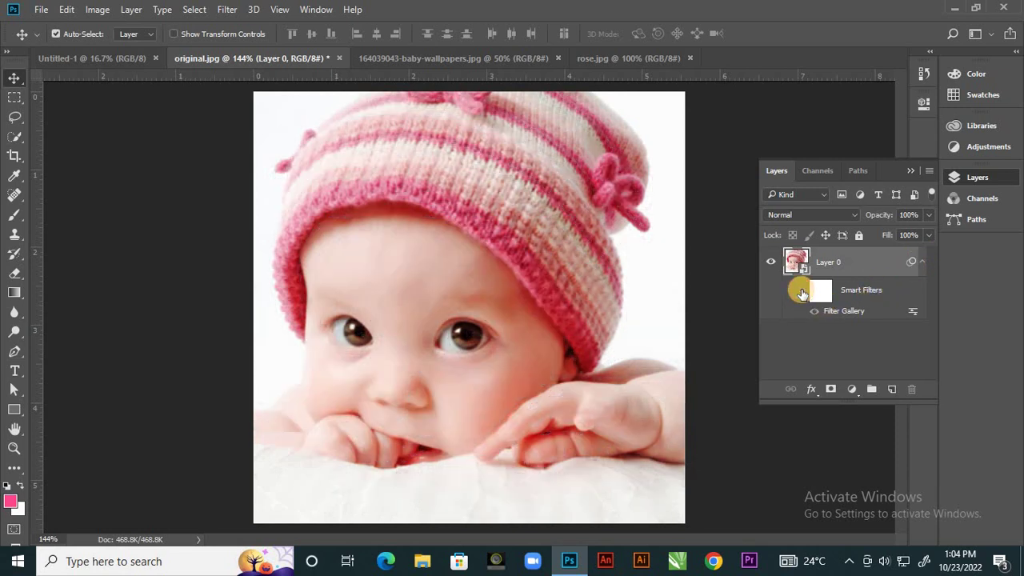
click(801, 291)
click(801, 291)
click(801, 291)
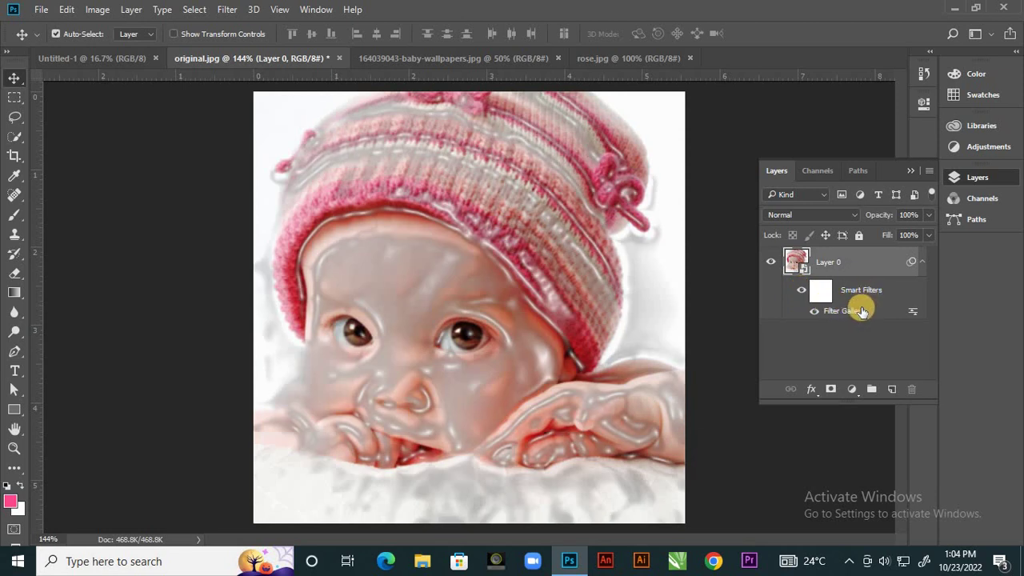
click(862, 301)
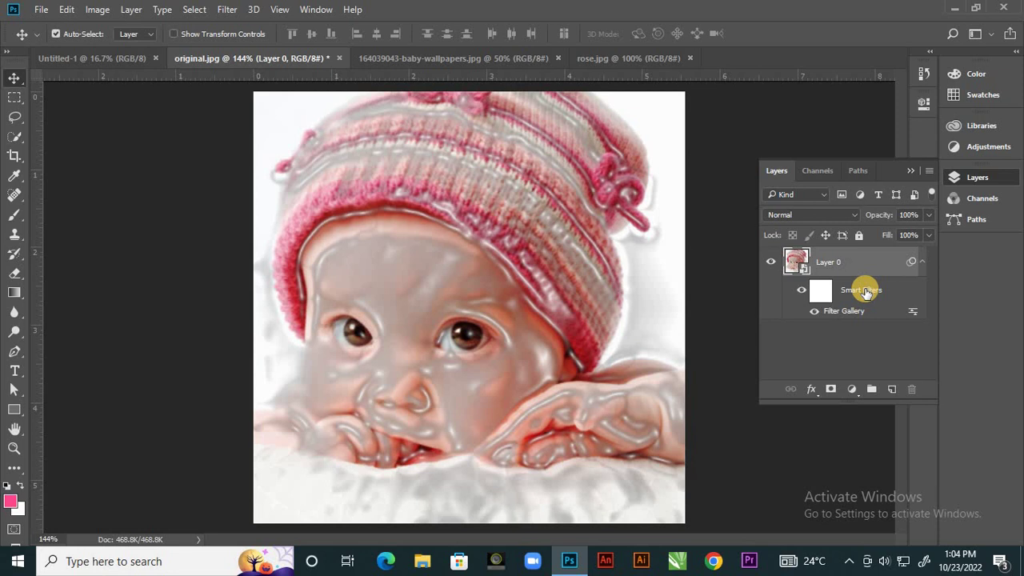
Step: Clear Smart Filters from Layer 0 using the Smart Filters row's context menu
right_click(871, 288)
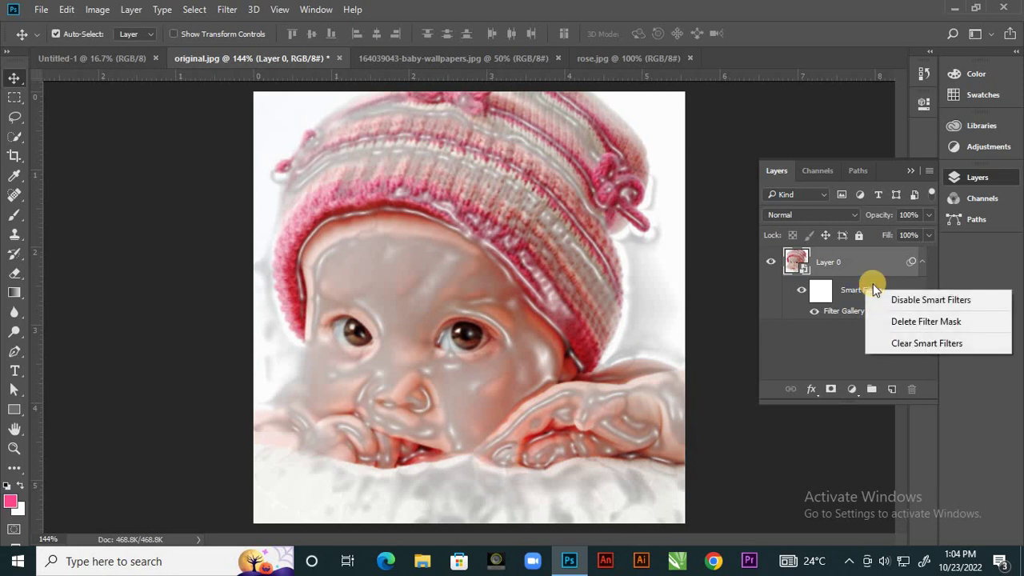
right_click(855, 291)
right_click(855, 289)
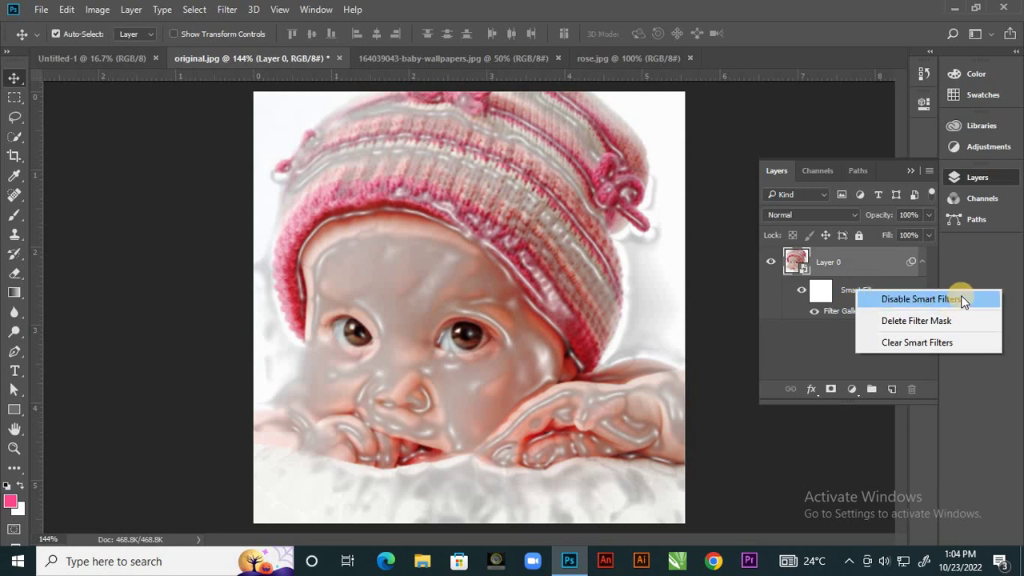
click(941, 343)
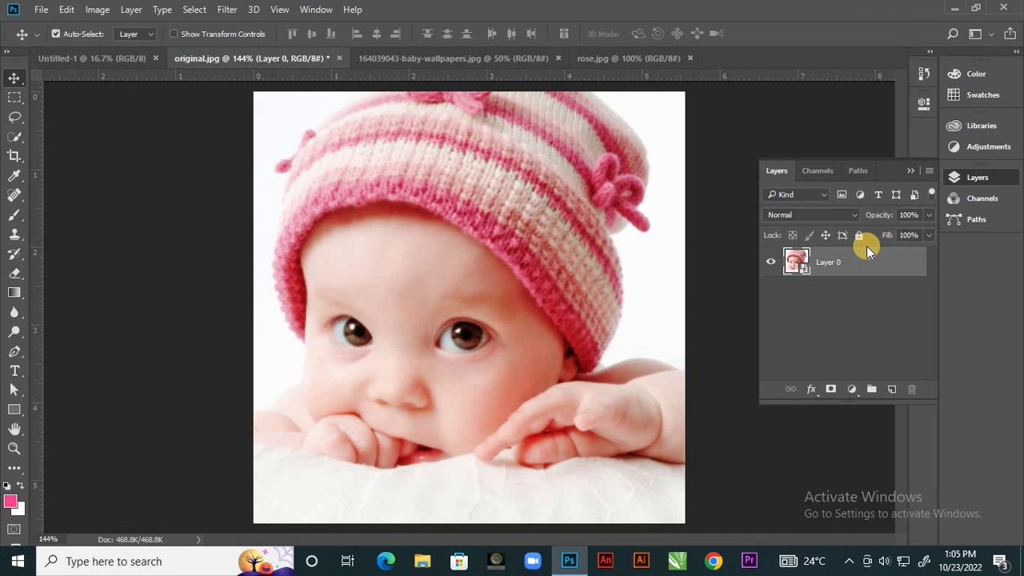
Step: Apply Film Grain from Filter Gallery with Grain raised from 4 to 13
click(227, 11)
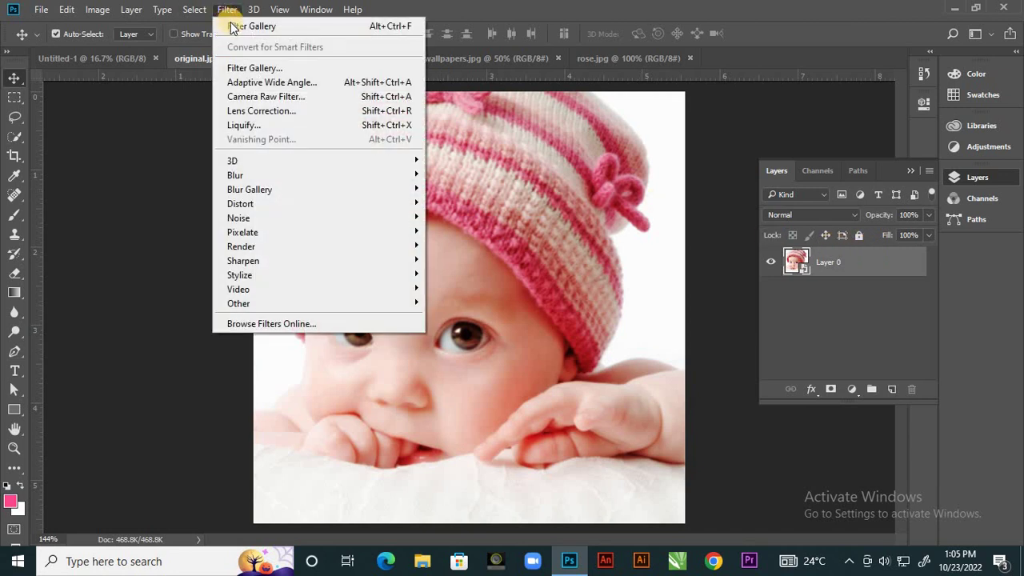
click(319, 70)
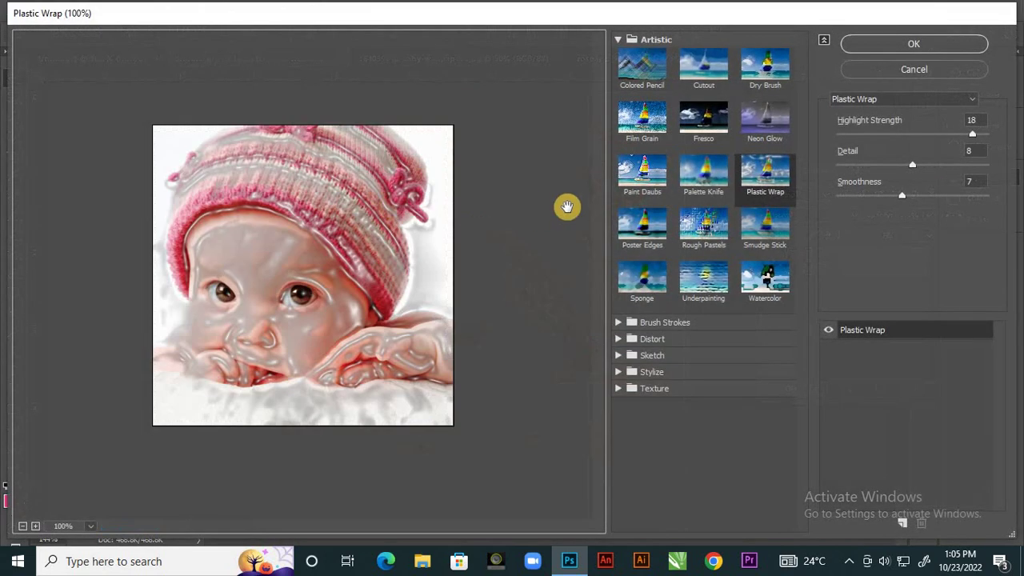
click(645, 170)
click(644, 120)
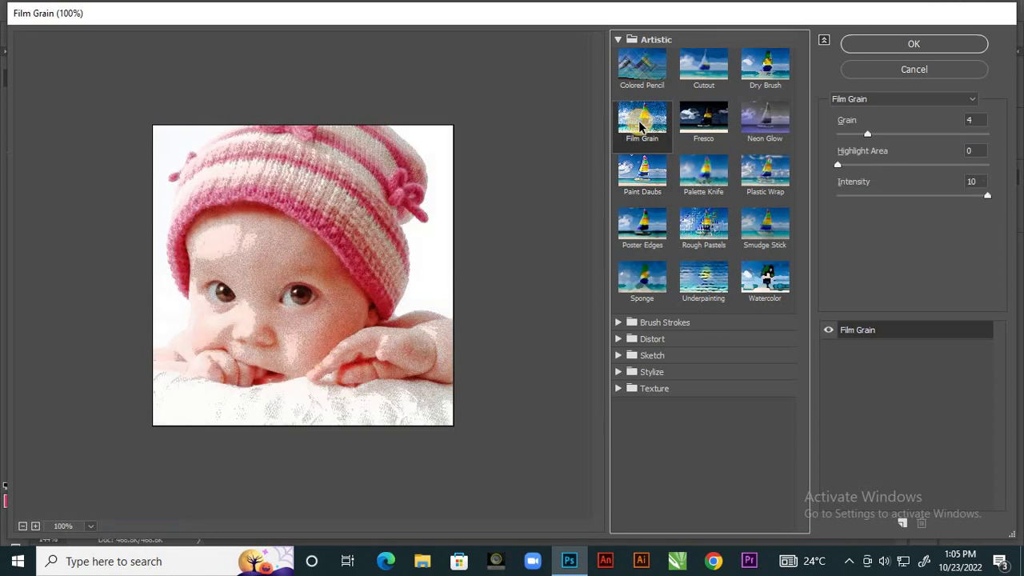
drag(871, 136, 939, 142)
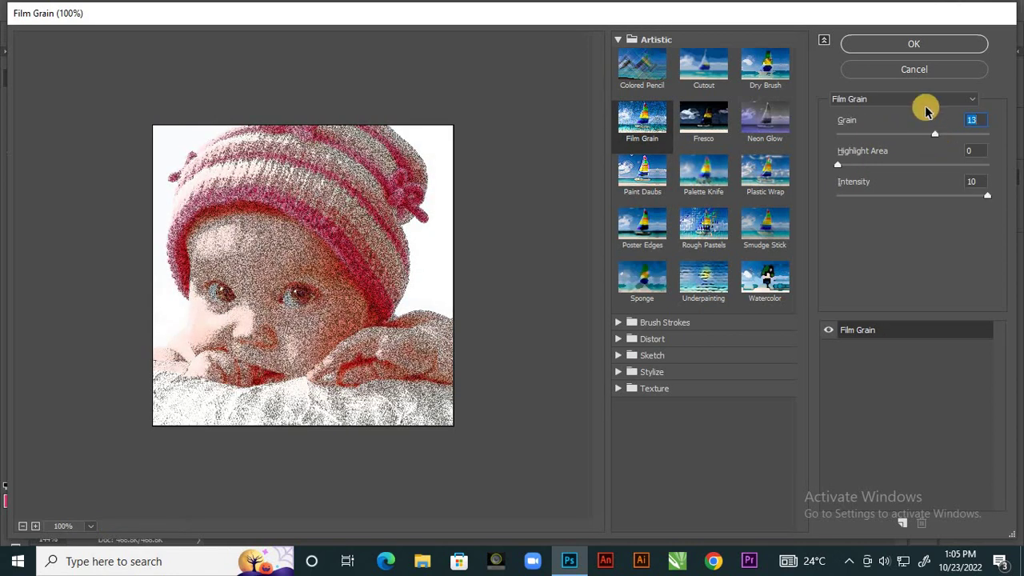
click(897, 38)
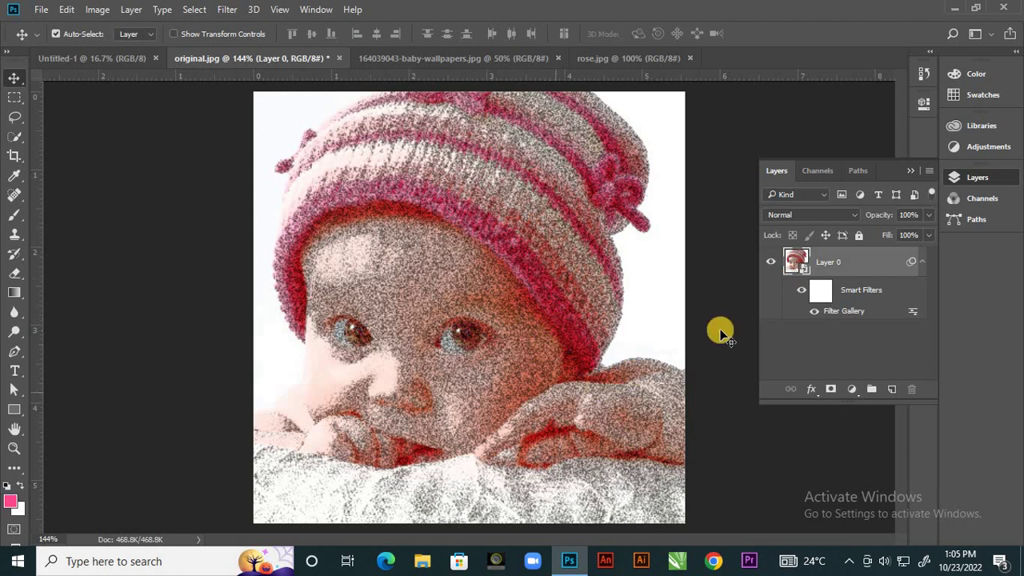
Step: Open Layer 0's smart object contents as Layer 0.psb, accepting the save-to-commit notice
double_click(804, 272)
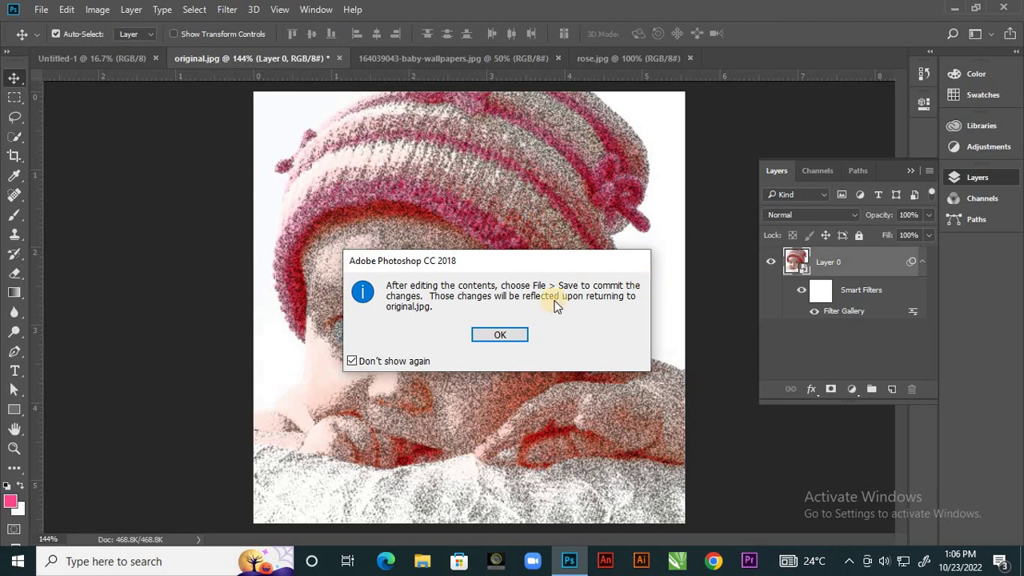
click(508, 335)
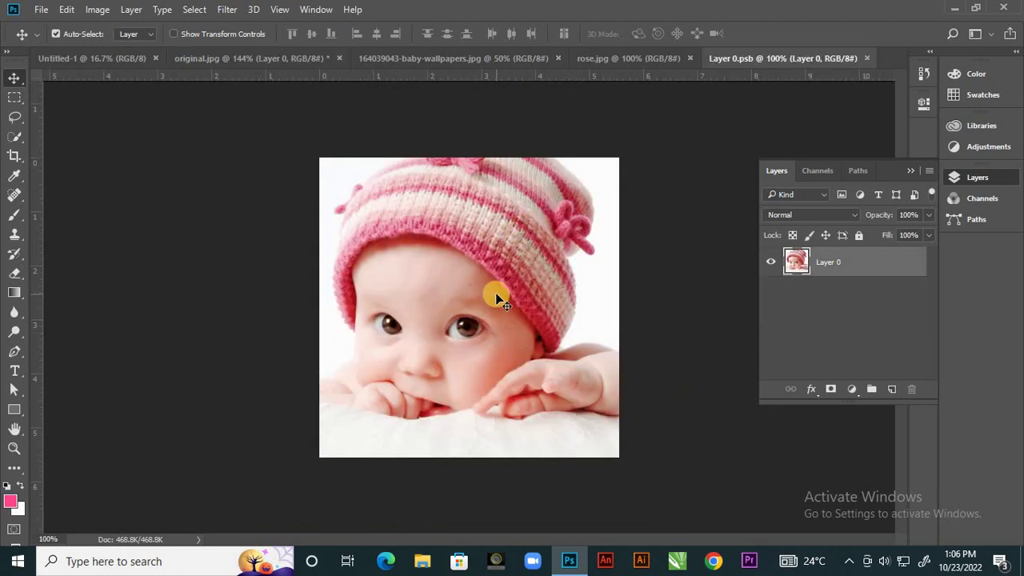
Step: Fill an elliptical selection over the baby's forehead with pink, deselect, and close Layer 0.psb
click(21, 103)
click(54, 112)
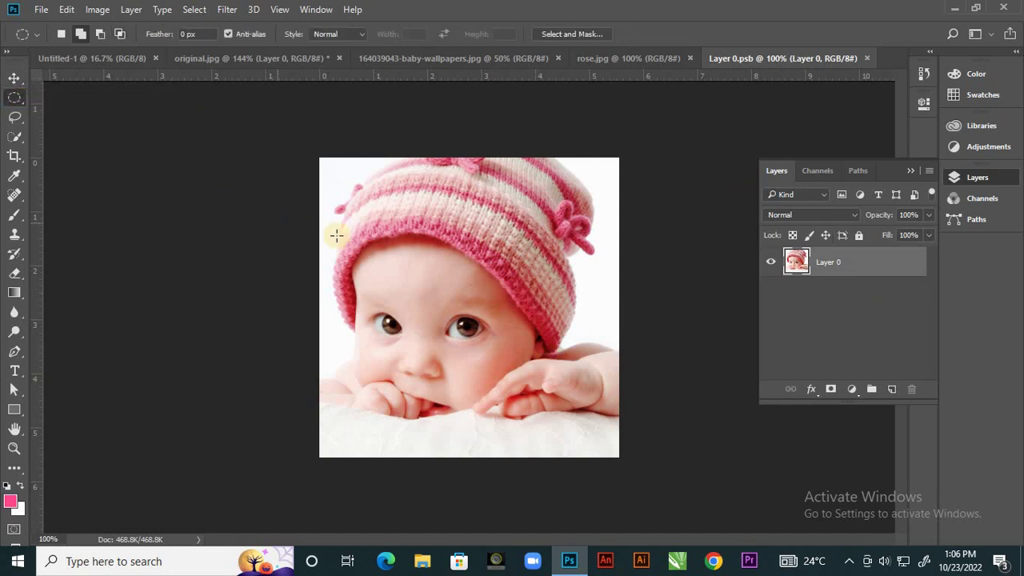
drag(380, 240, 507, 374)
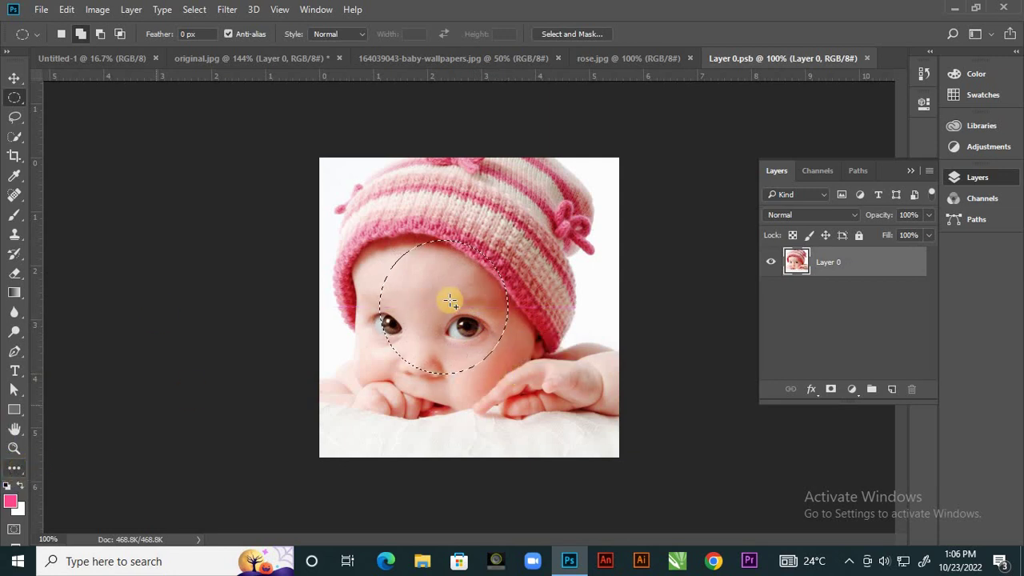
click(434, 261)
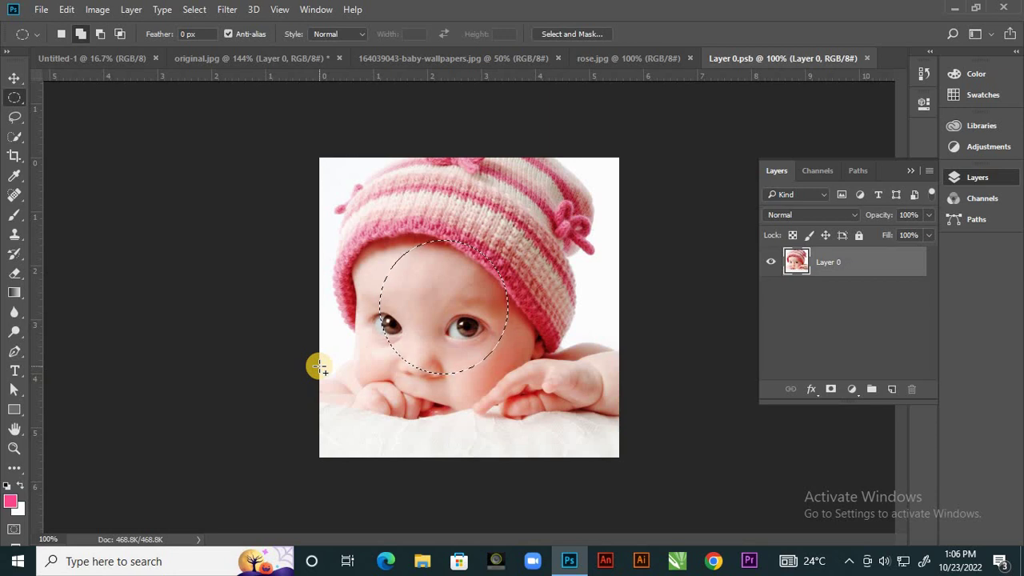
key(alt+BackSpace)
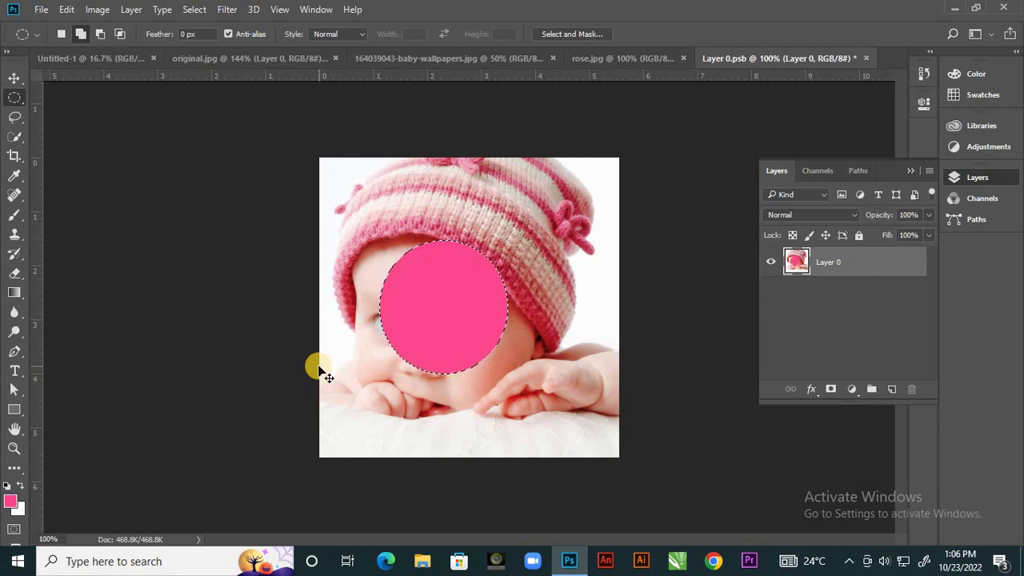
click(317, 369)
click(865, 60)
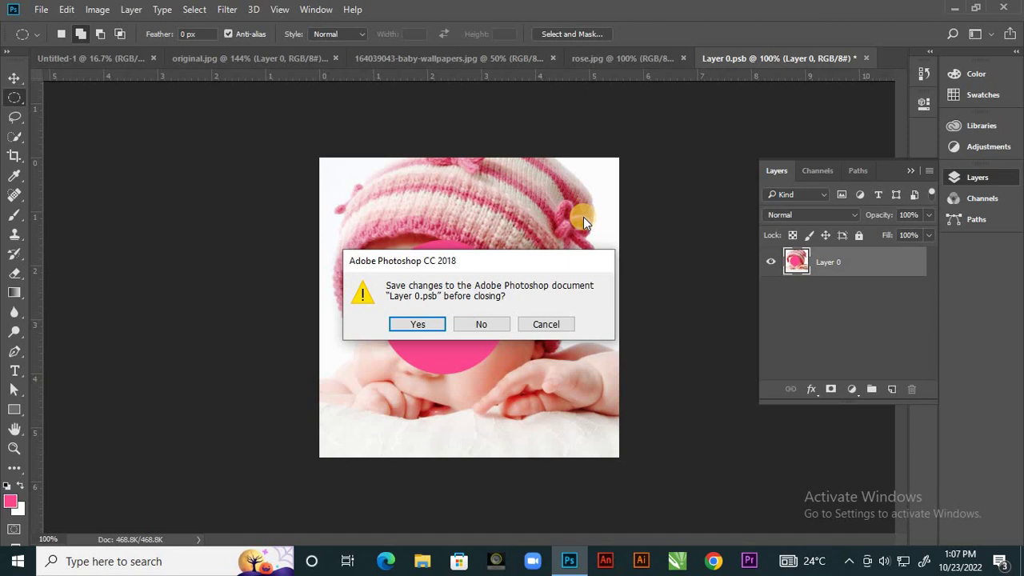
Step: Save the pink circle into the smart object, then reopen Layer 0.psb from the thumbnail
click(416, 324)
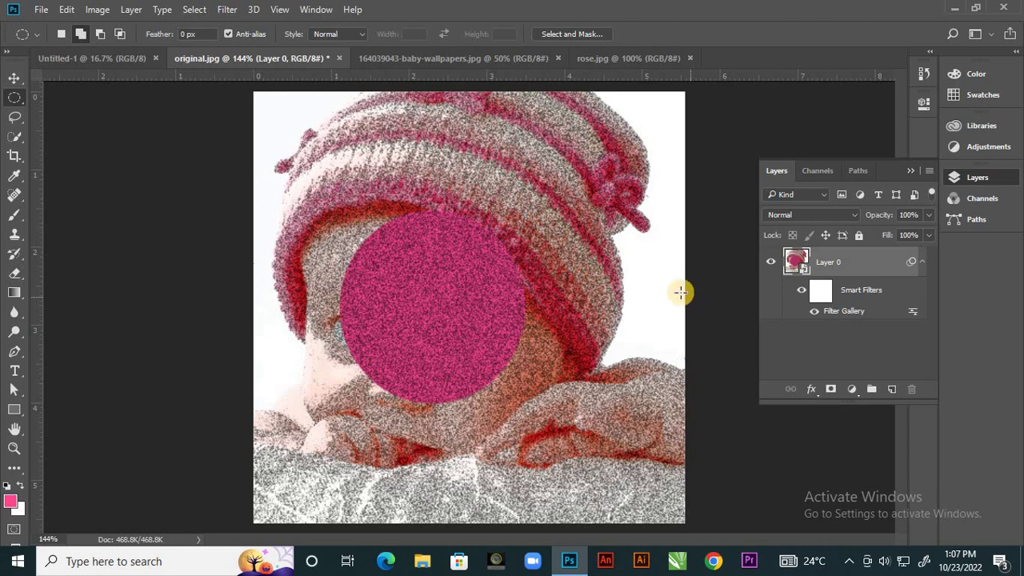
double_click(805, 270)
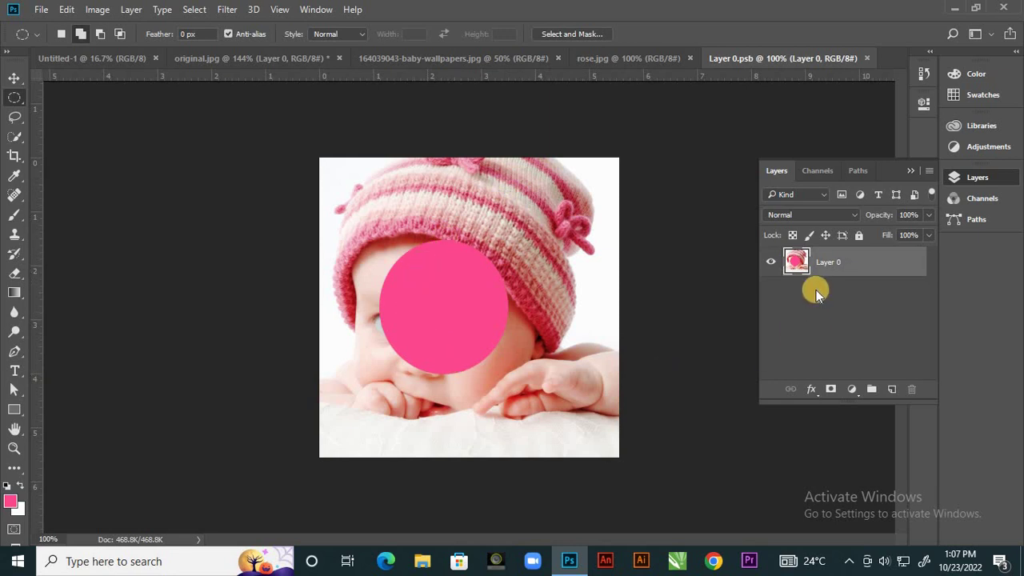
Step: Try shifting the whole Layer 0 down-right, then undo it and clear the loaded selection
click(13, 77)
click(438, 306)
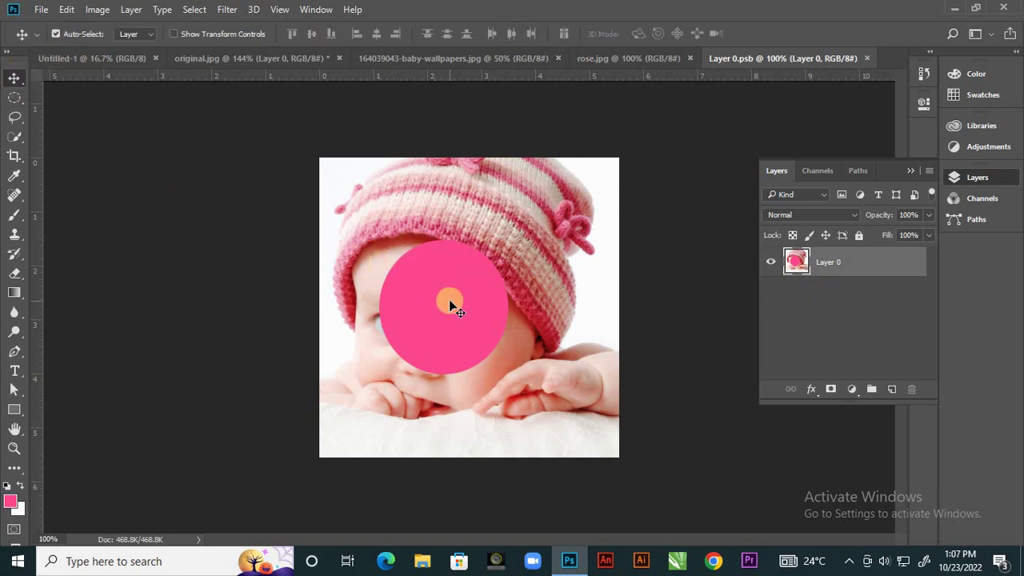
drag(449, 301, 471, 322)
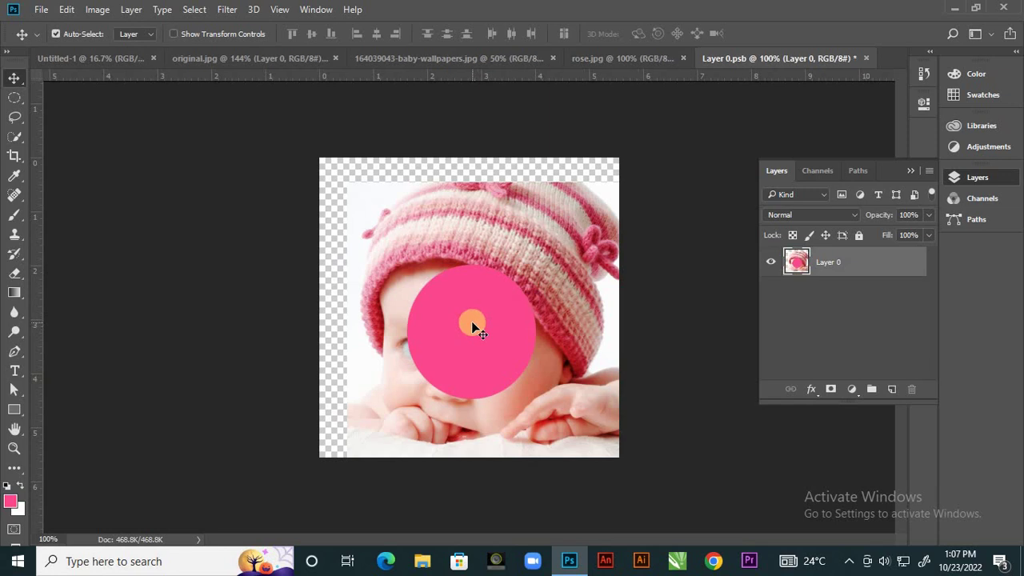
key(ctrl+z)
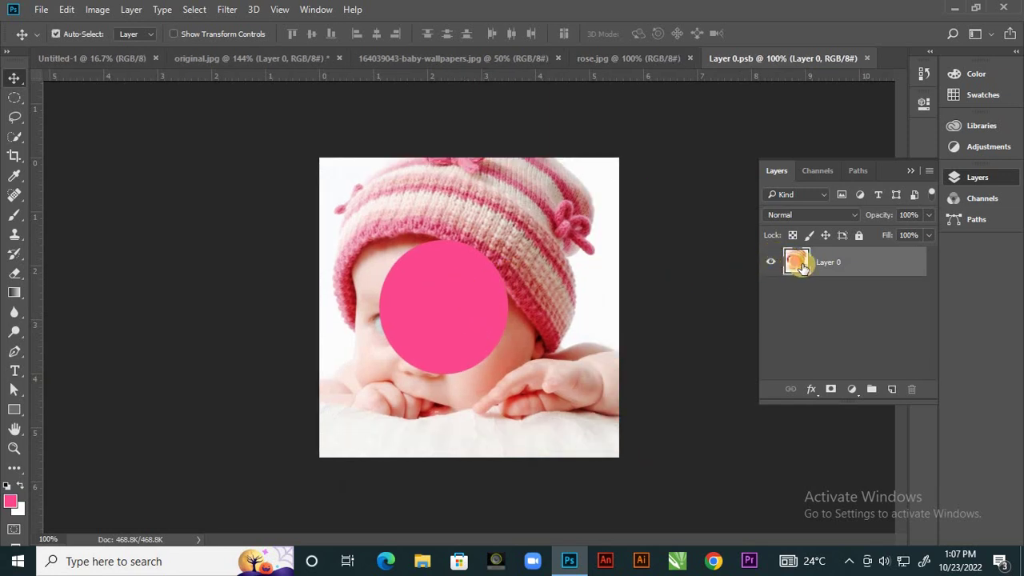
key(ctrl)
ctrl+click(797, 264)
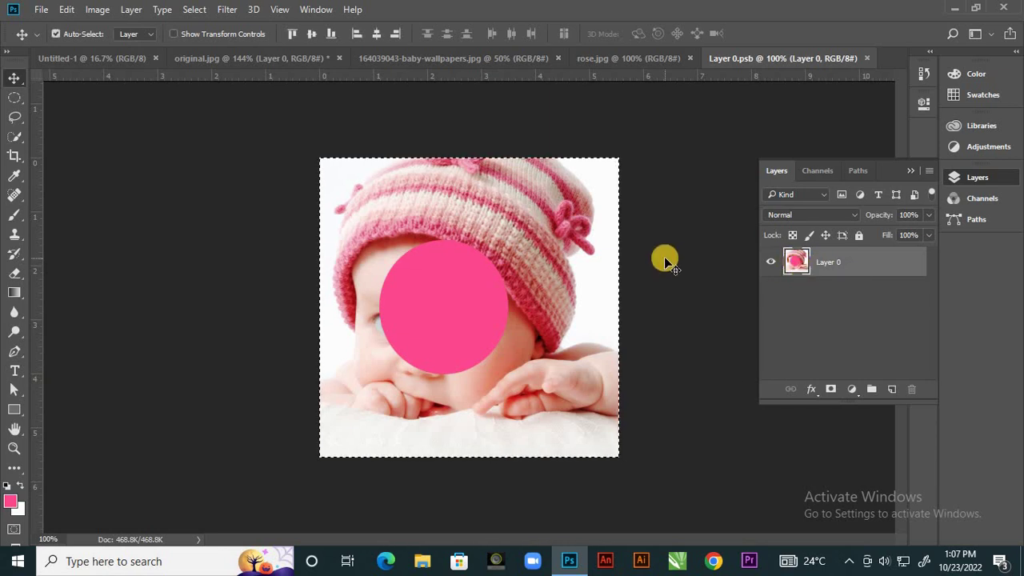
key(ctrl+d)
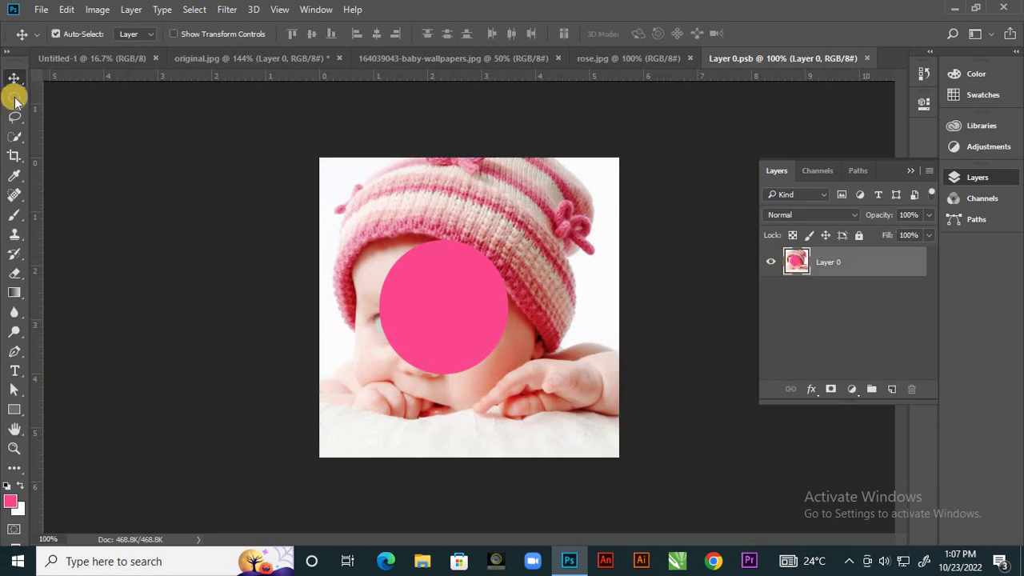
Step: Magic Wand the pink circle, move it down-right onto the baby's hand, deselect, and close Layer 0.psb
click(16, 136)
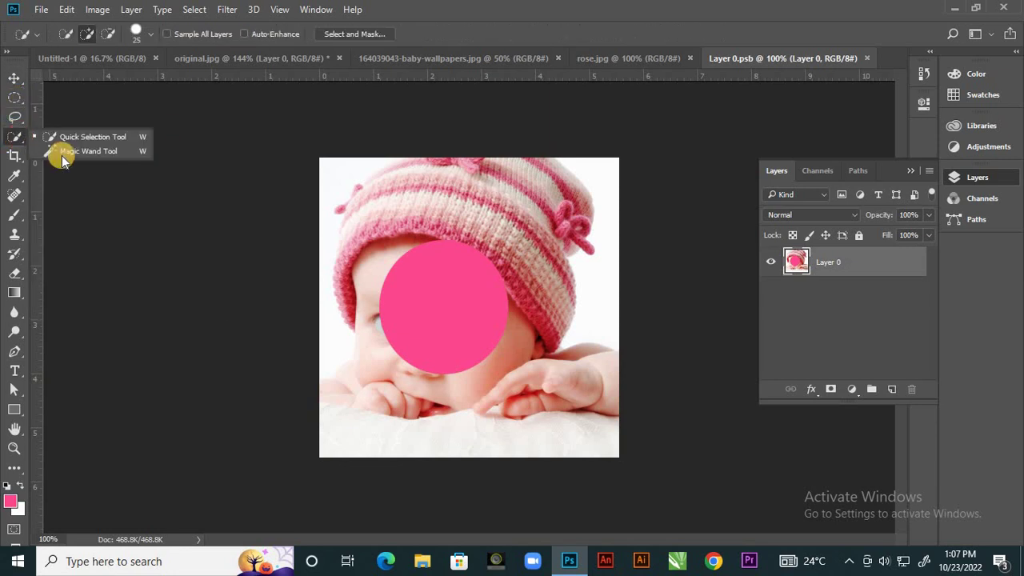
click(88, 151)
click(442, 301)
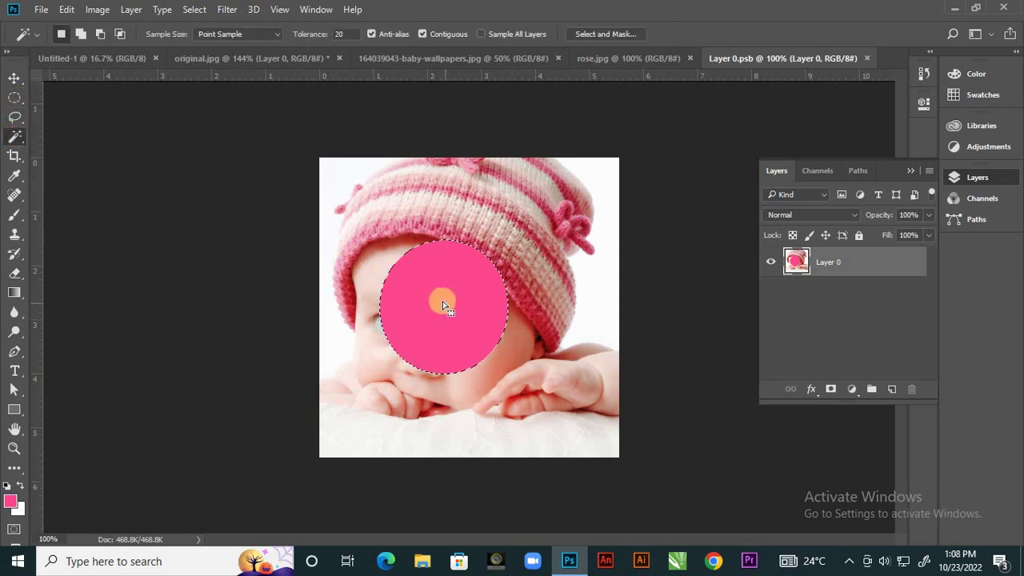
drag(444, 298, 545, 365)
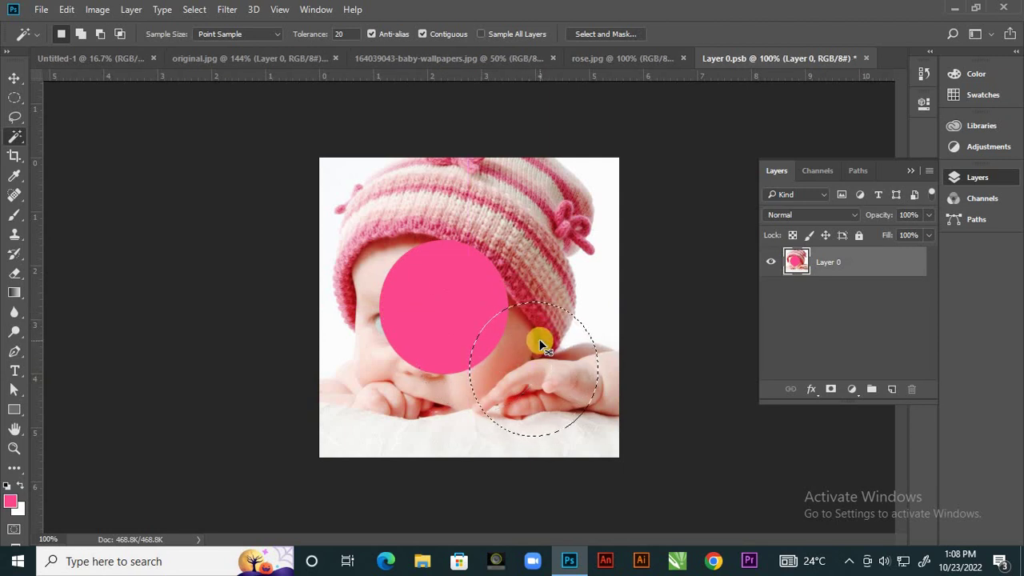
key(ctrl+z)
key(v)
drag(450, 288, 551, 363)
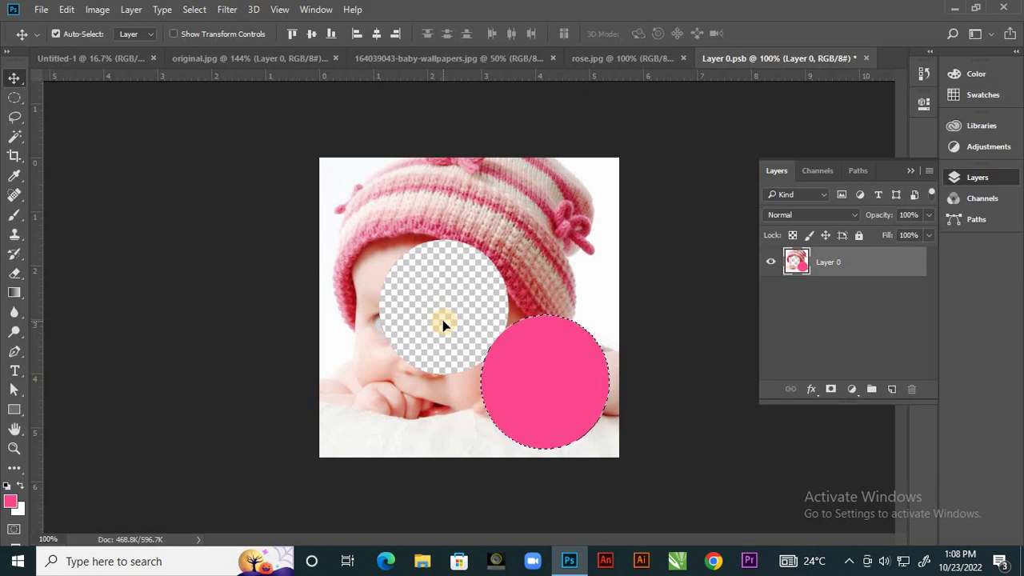
key(ctrl+d)
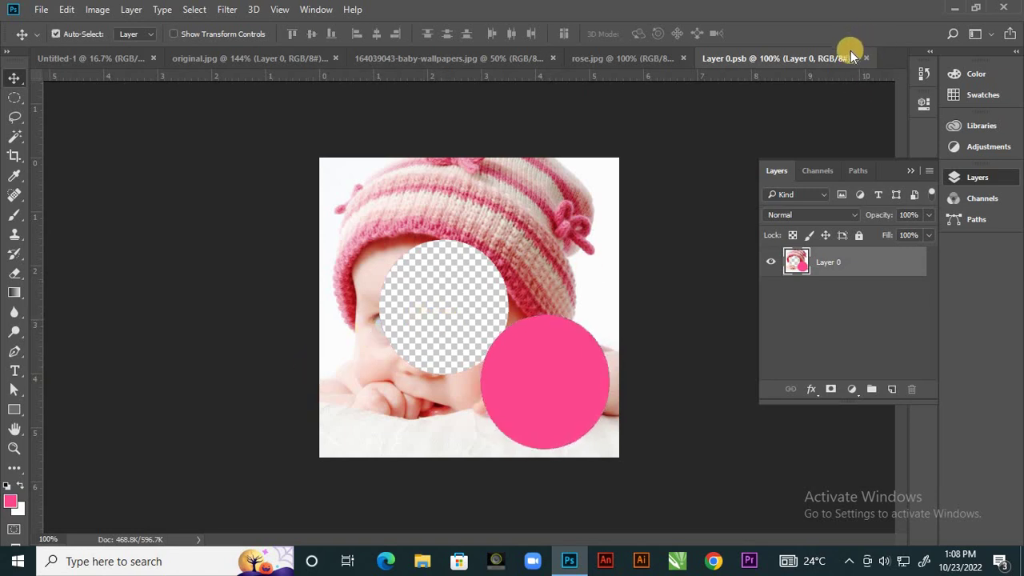
click(865, 59)
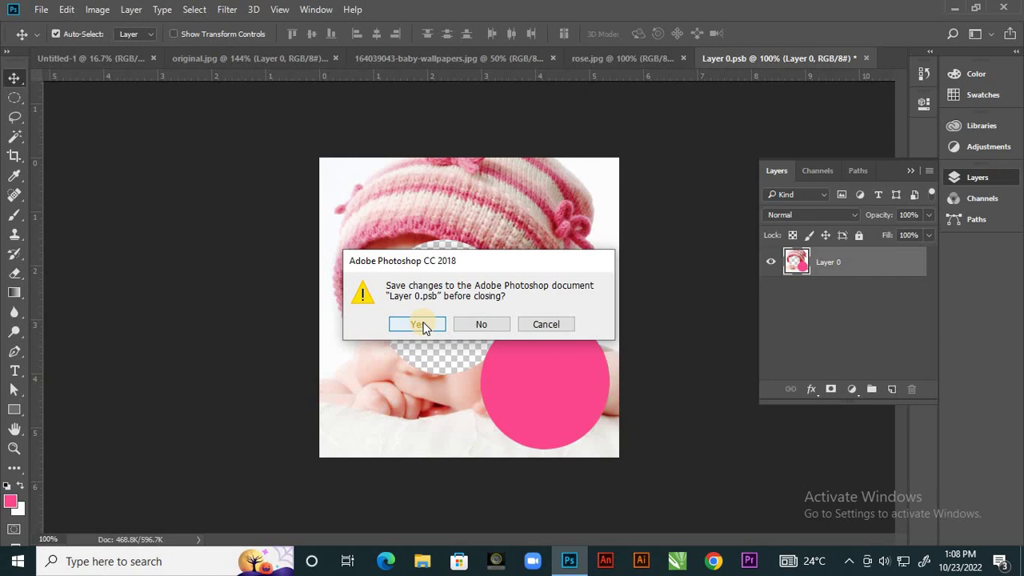
Step: Close Layer 0.psb without saving, then open the Filter menu back in original.jpg
click(479, 325)
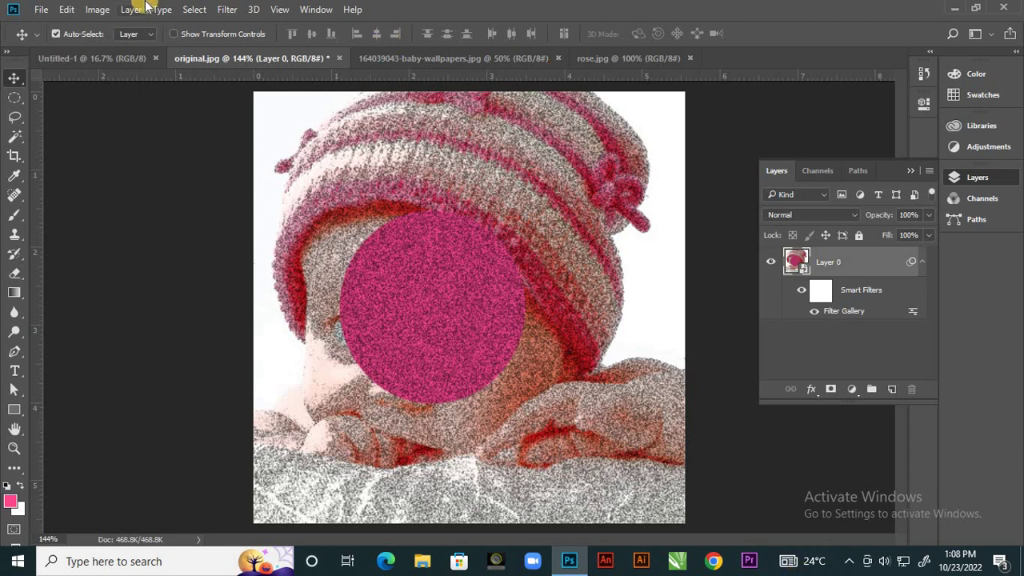
click(229, 10)
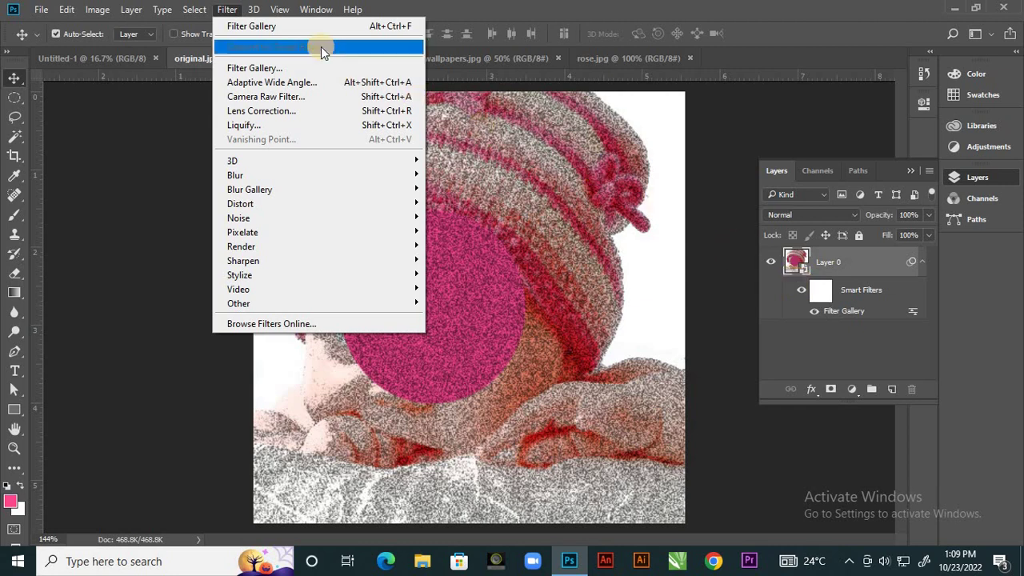
Step: Dismiss the Filter menu and undo the pink circle edit and Filter Gallery, redoing to compare
click(716, 72)
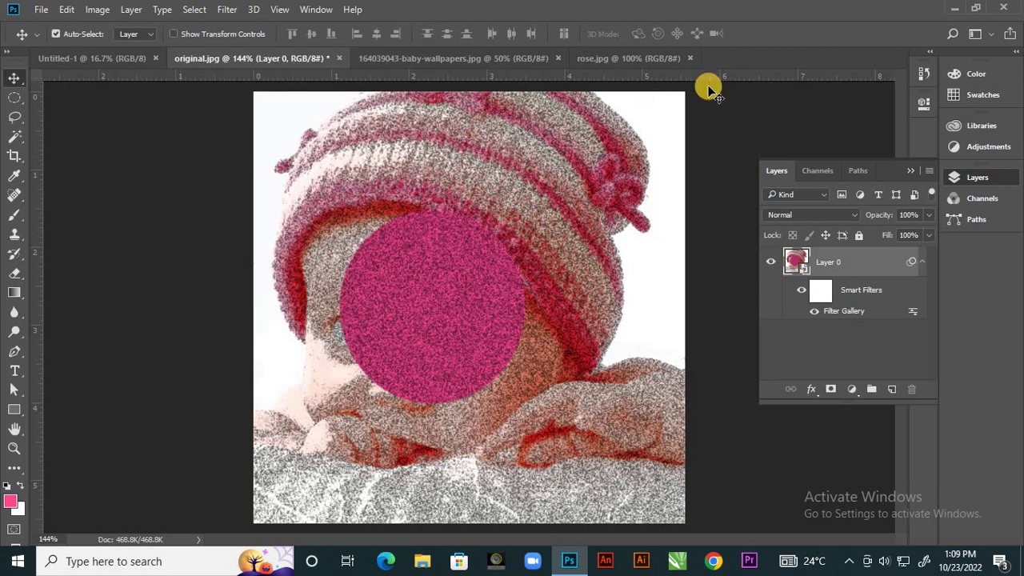
key(ctrl+z)
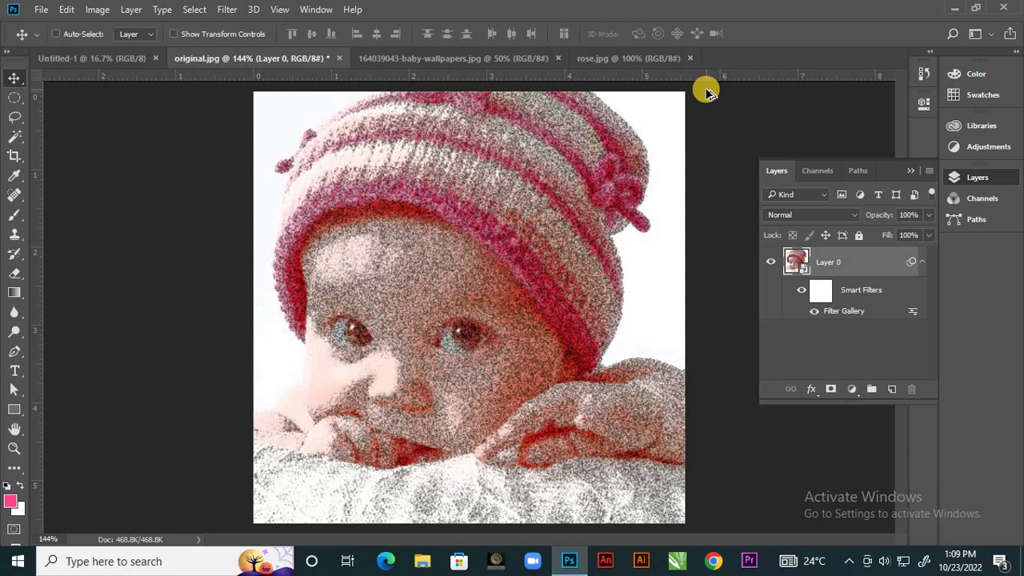
key(ctrl+z)
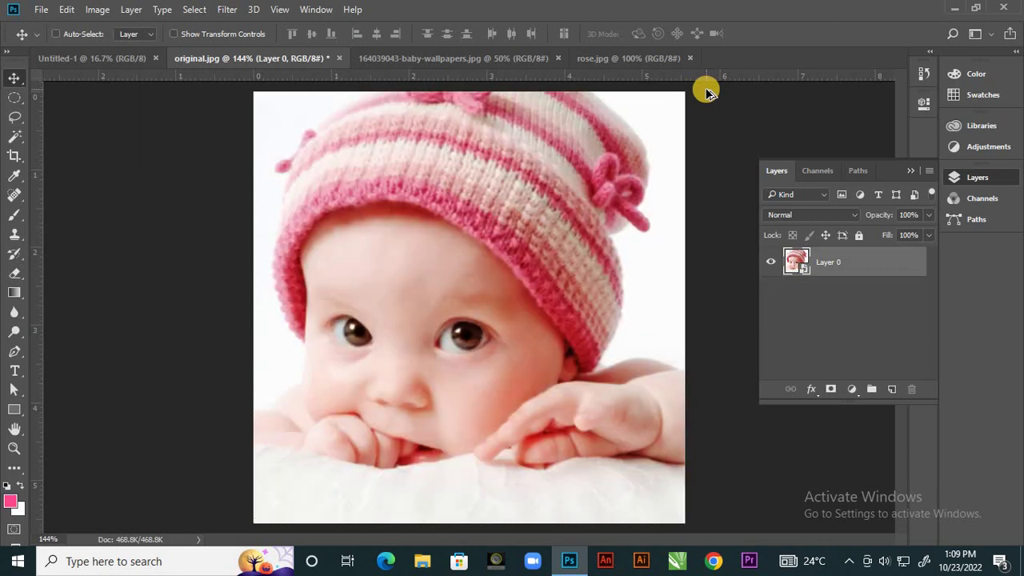
key(ctrl+shift+z)
key(ctrl+shift+z)
key(ctrl+z)
key(ctrl+shift+z)
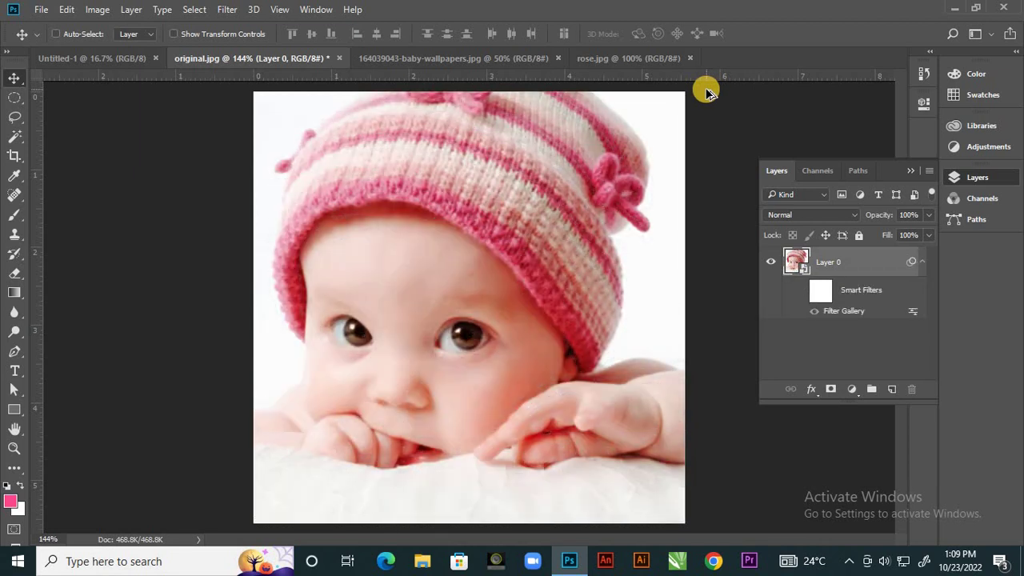
Step: Toggle the Filter Gallery effect a few more times, ending with the smart filter conversion fully undone
key(ctrl+shift+z)
key(ctrl+z)
key(ctrl+shift+z)
key(ctrl+z)
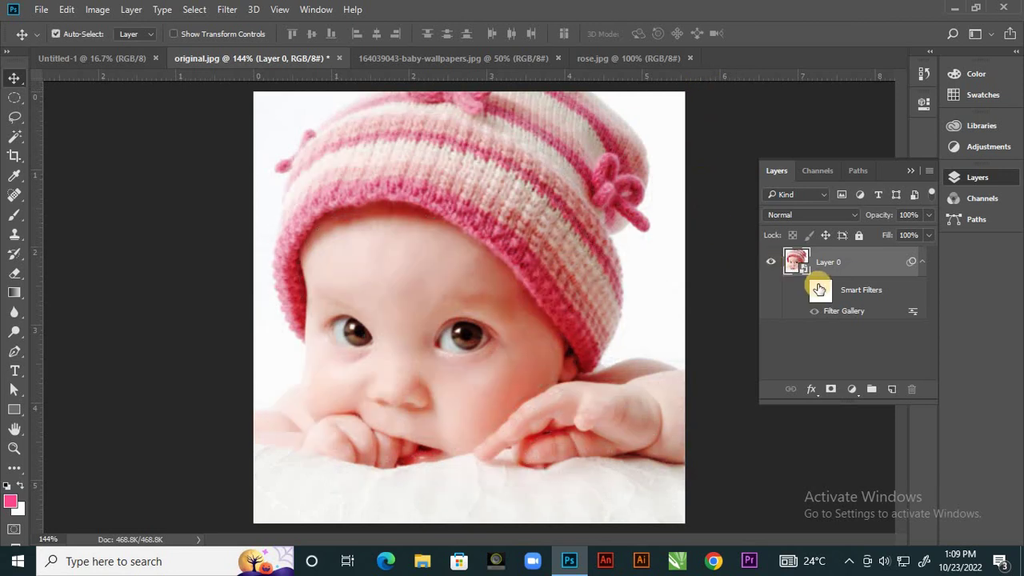
key(ctrl+shift+z)
key(ctrl+z)
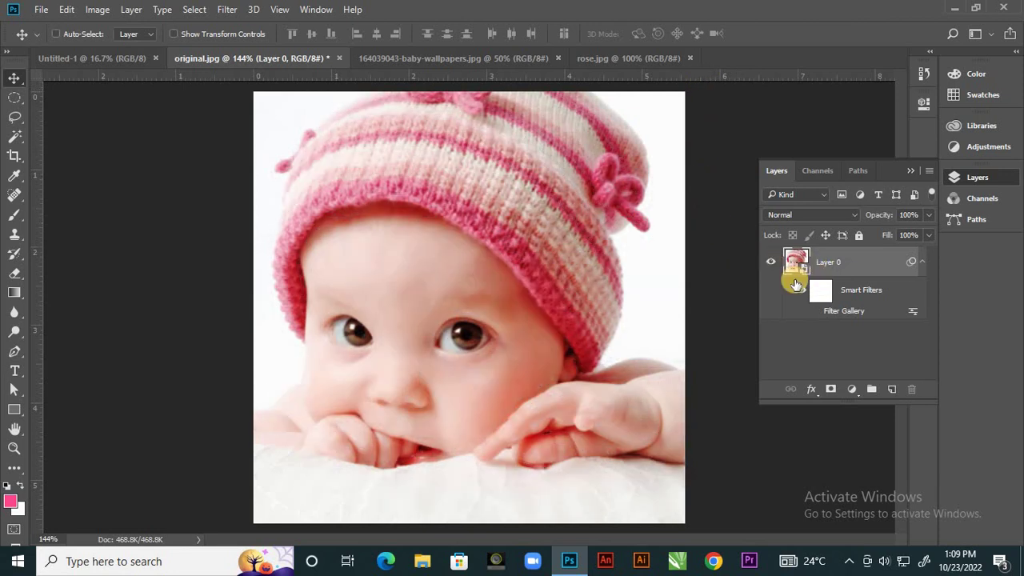
key(ctrl+shift+z)
key(ctrl+z)
key(ctrl+z)
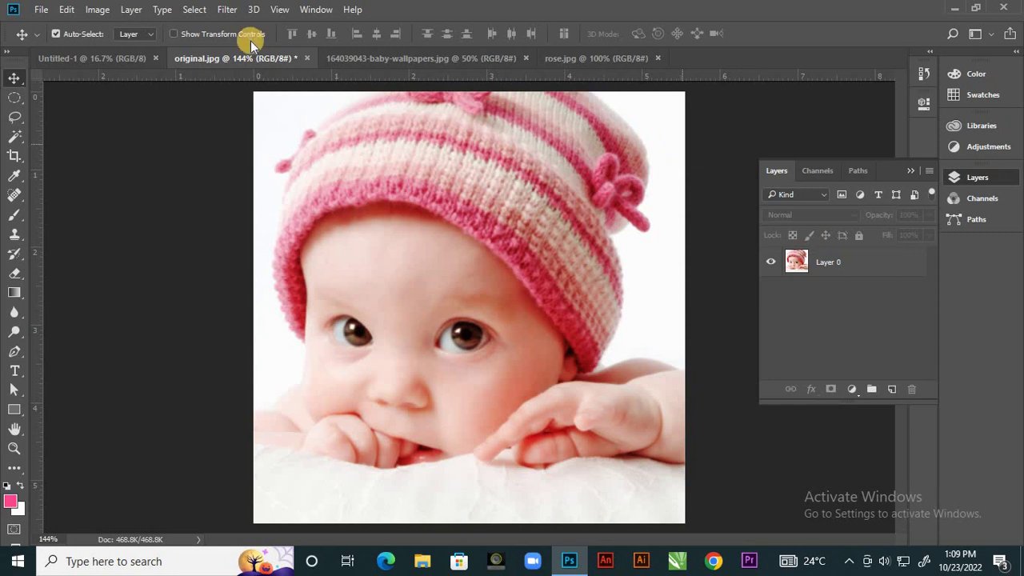
Step: Select Layer 0 in the Layers panel and reopen the Filter menu
click(226, 10)
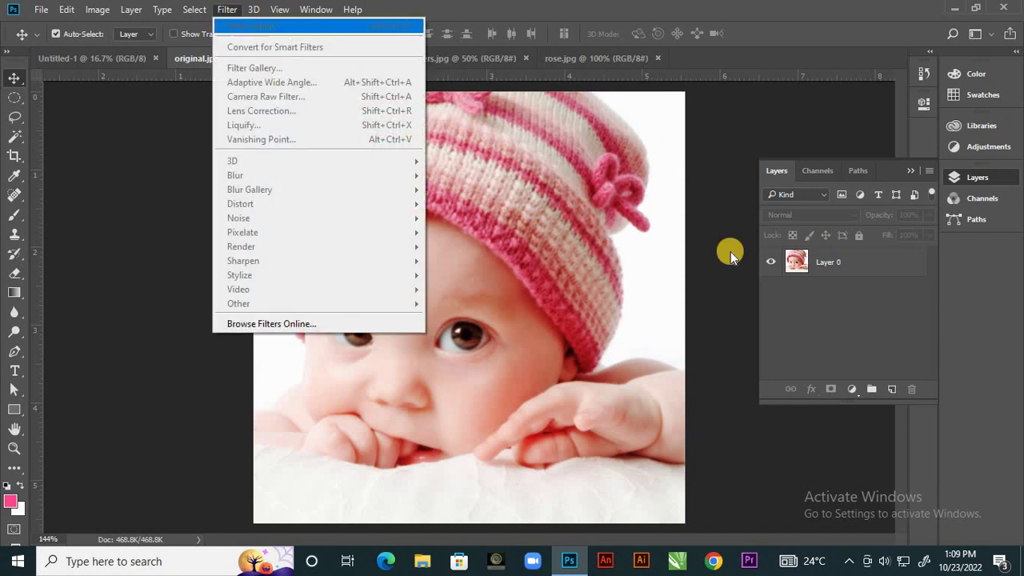
click(825, 263)
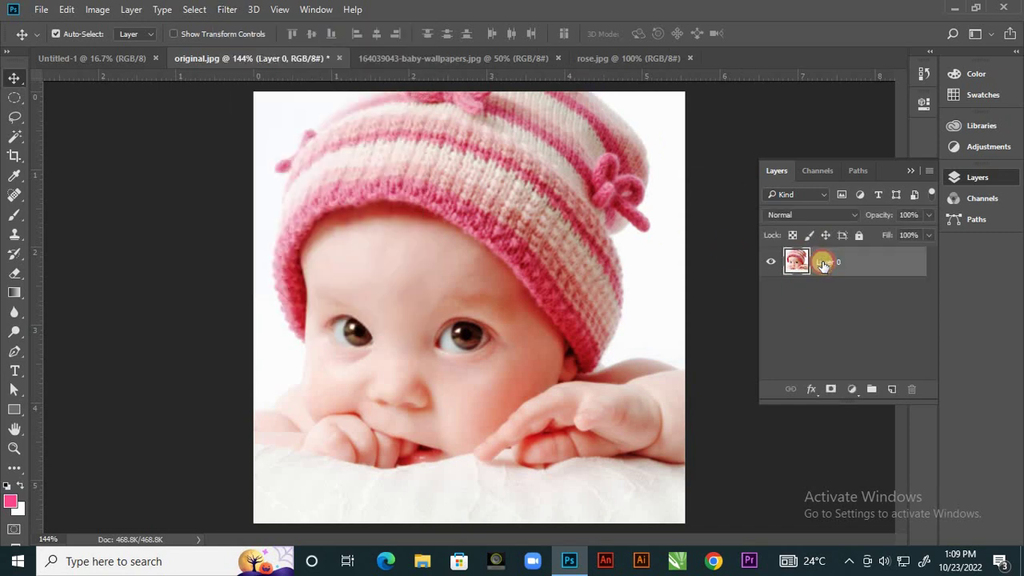
click(229, 11)
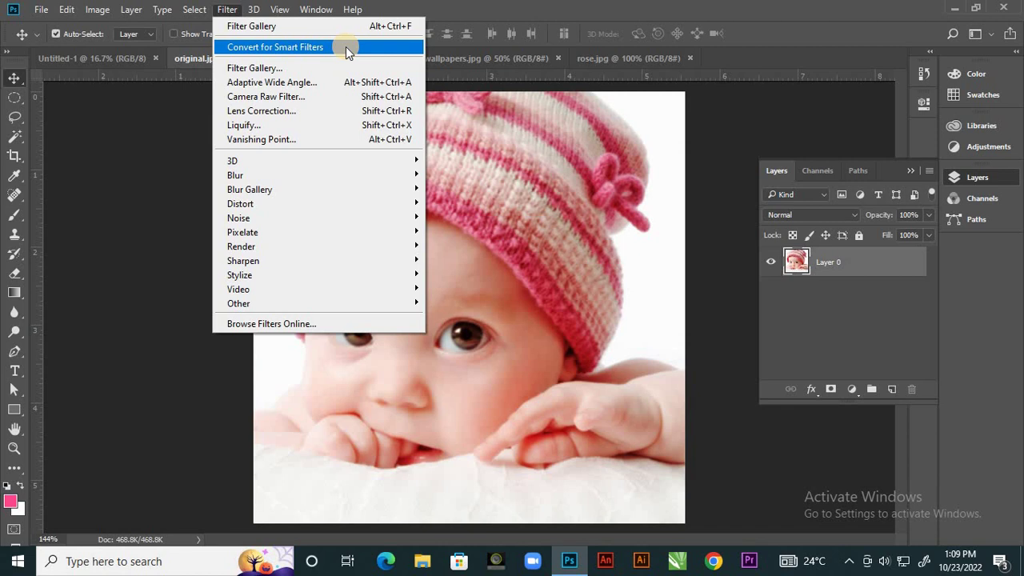
click(284, 67)
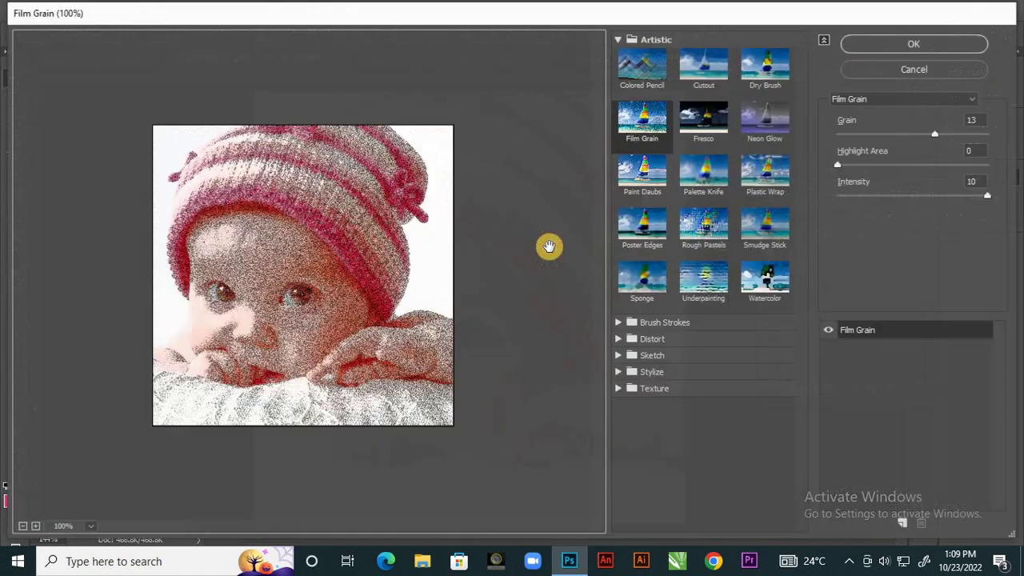
click(614, 355)
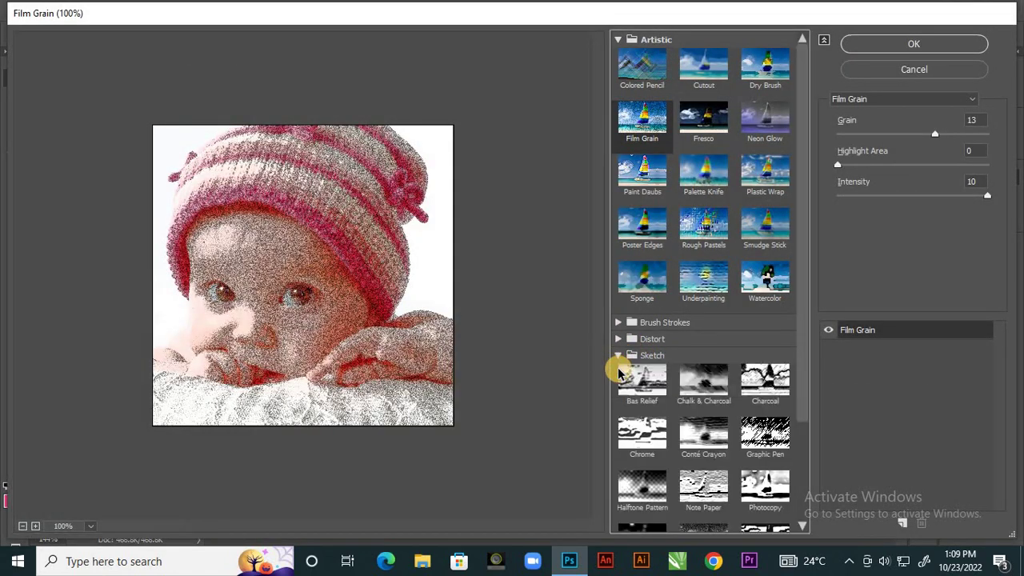
click(729, 448)
click(764, 436)
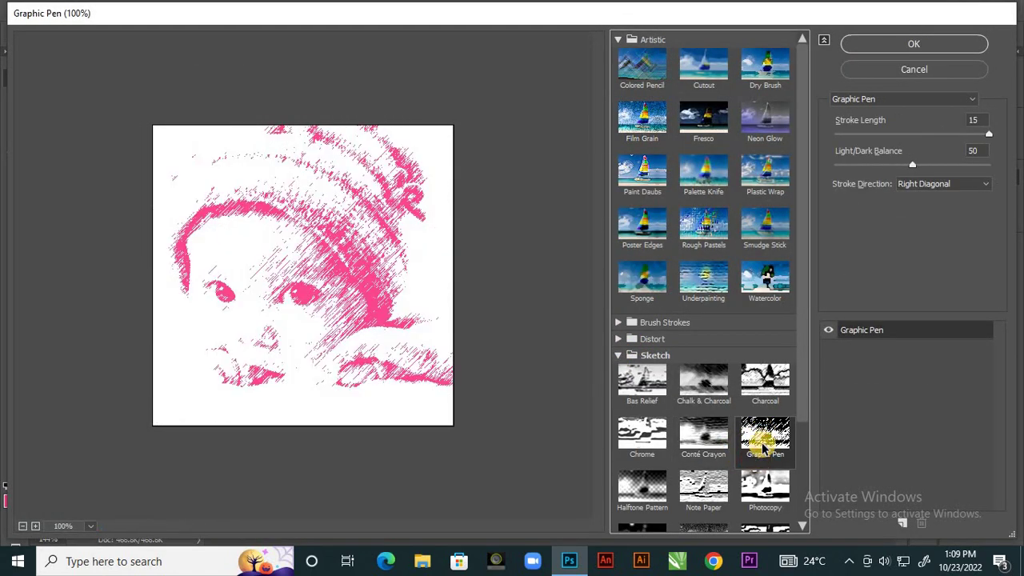
click(704, 480)
scroll(721, 432, down, 3)
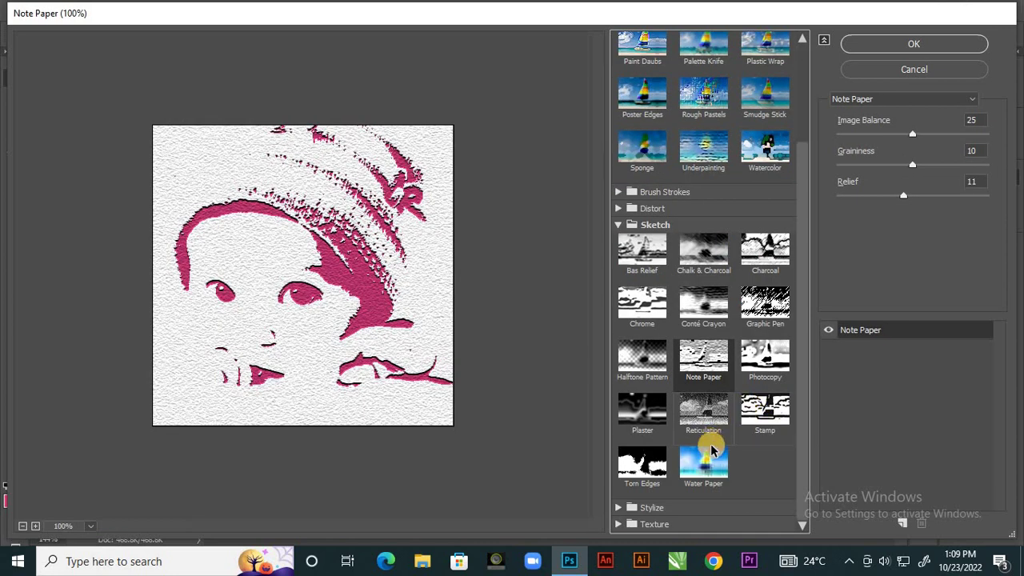
click(703, 462)
click(703, 408)
click(658, 410)
click(764, 412)
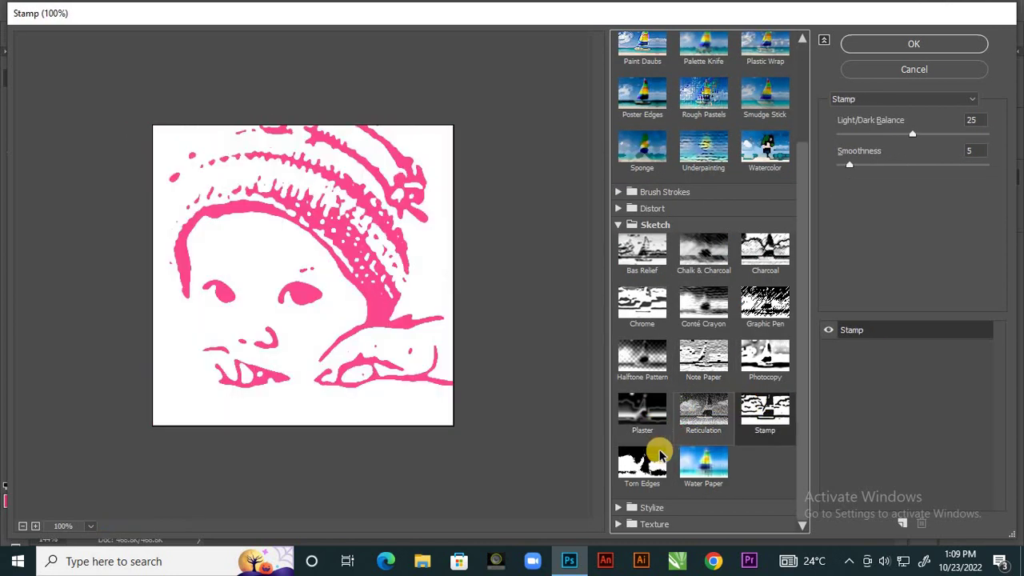
click(642, 461)
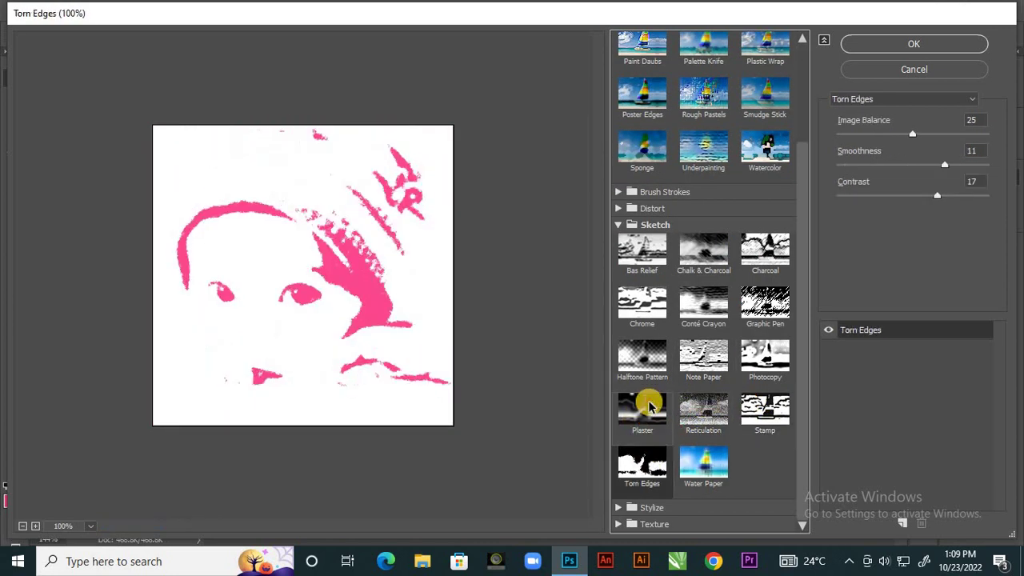
click(644, 404)
click(647, 358)
click(646, 323)
click(647, 267)
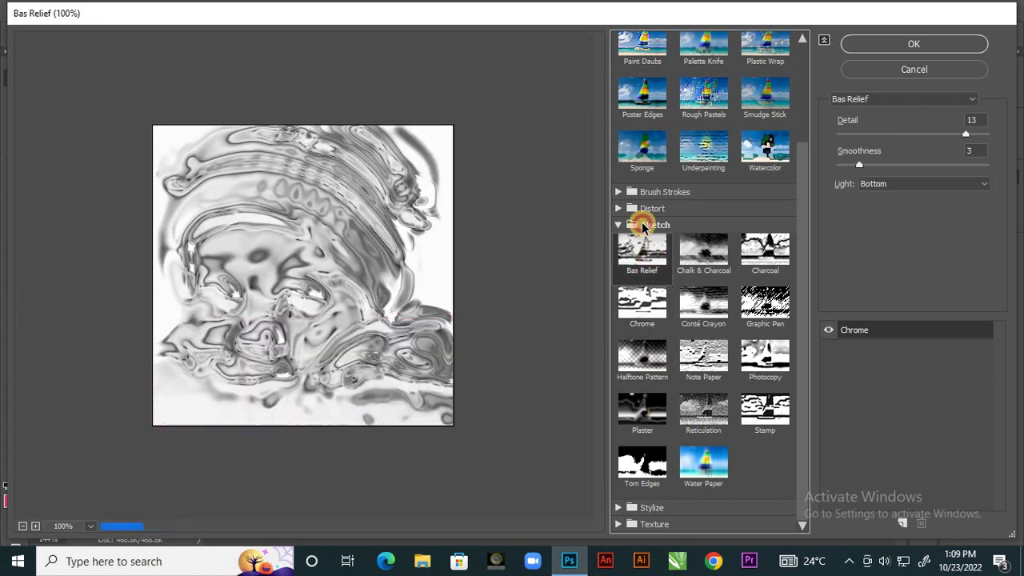
click(616, 209)
click(700, 313)
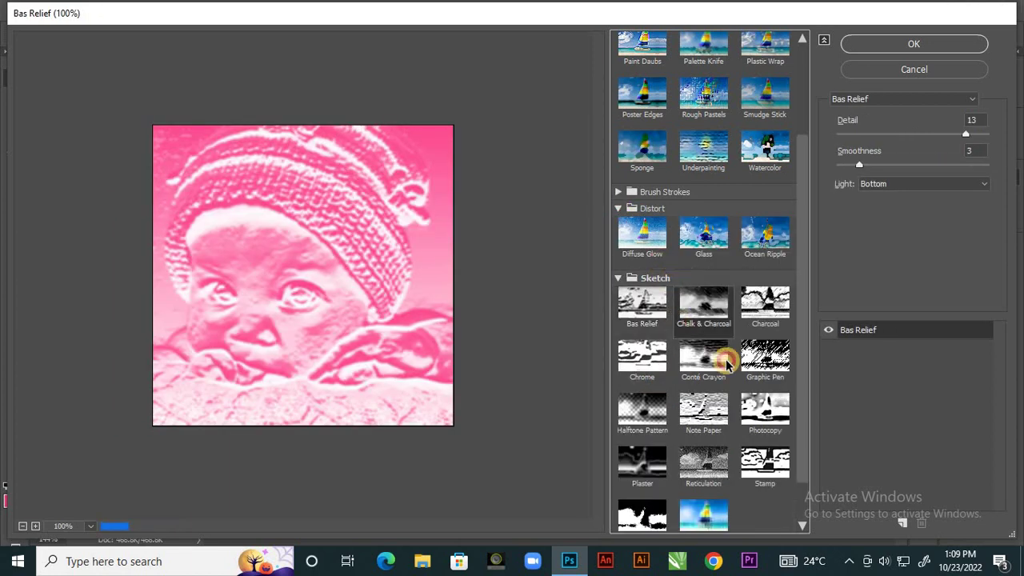
click(684, 468)
click(652, 472)
click(646, 513)
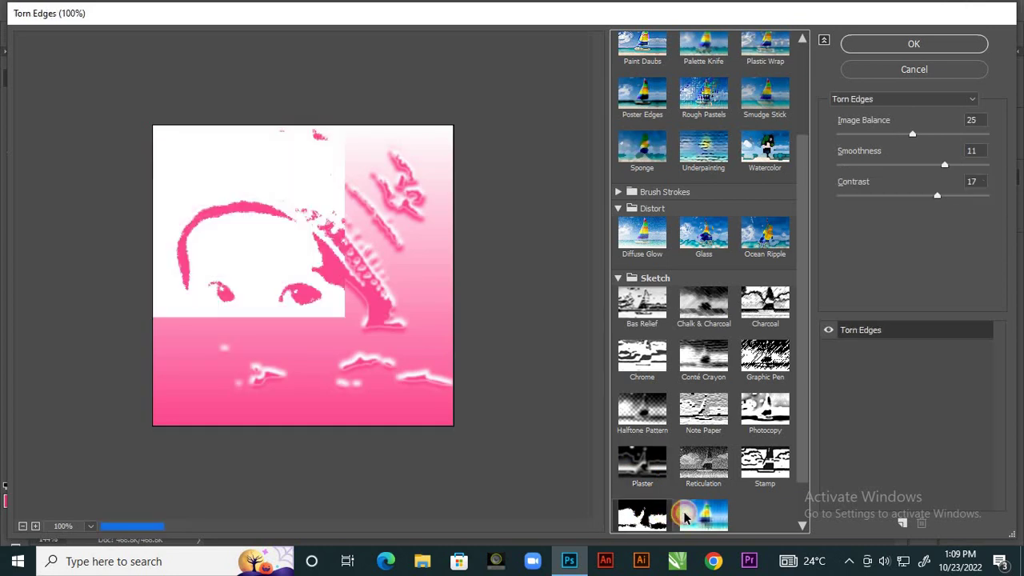
click(688, 513)
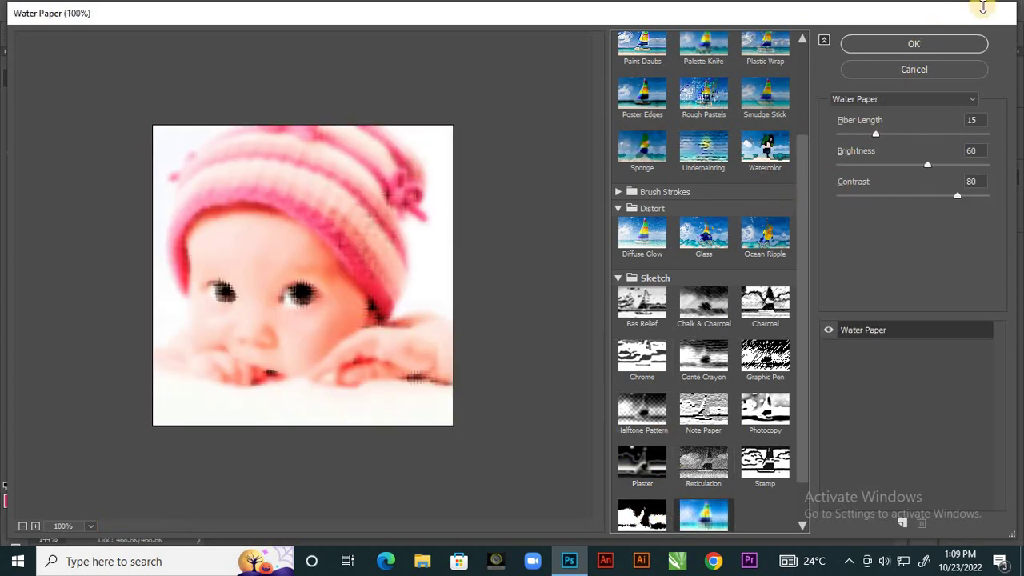
click(928, 69)
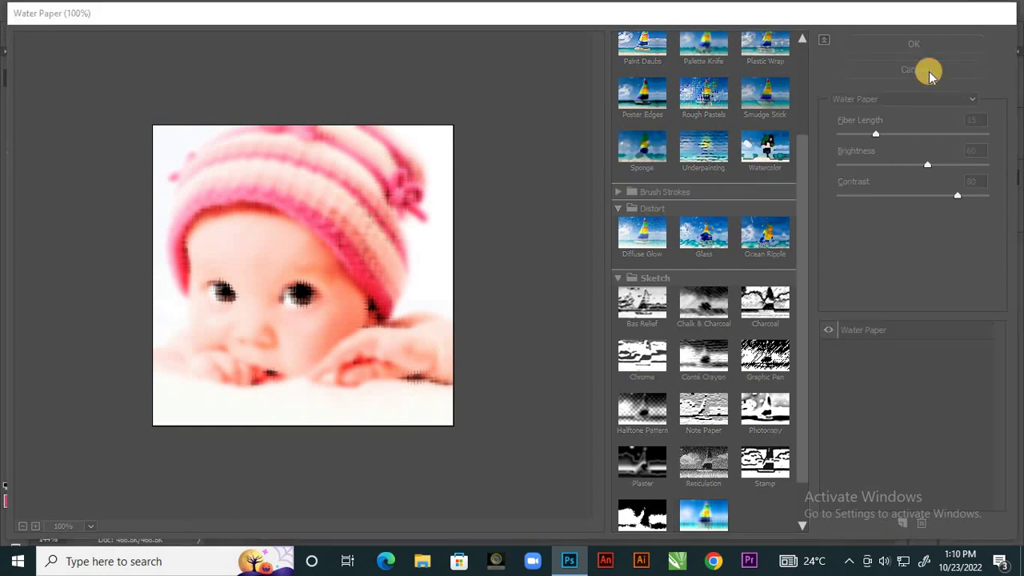
Step: Choose Filter > Adaptive Wide Angle for original.jpg
click(226, 11)
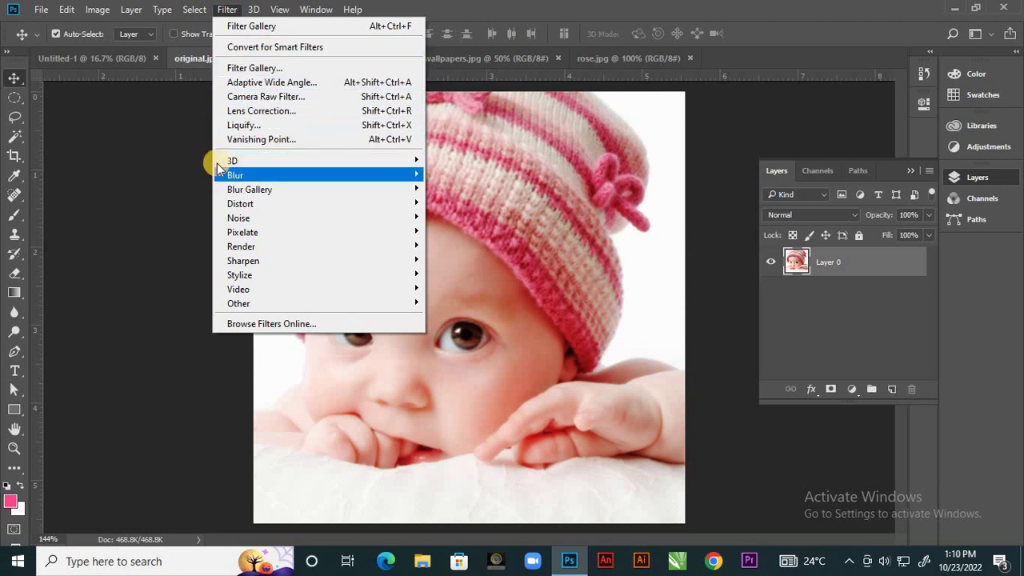
click(256, 83)
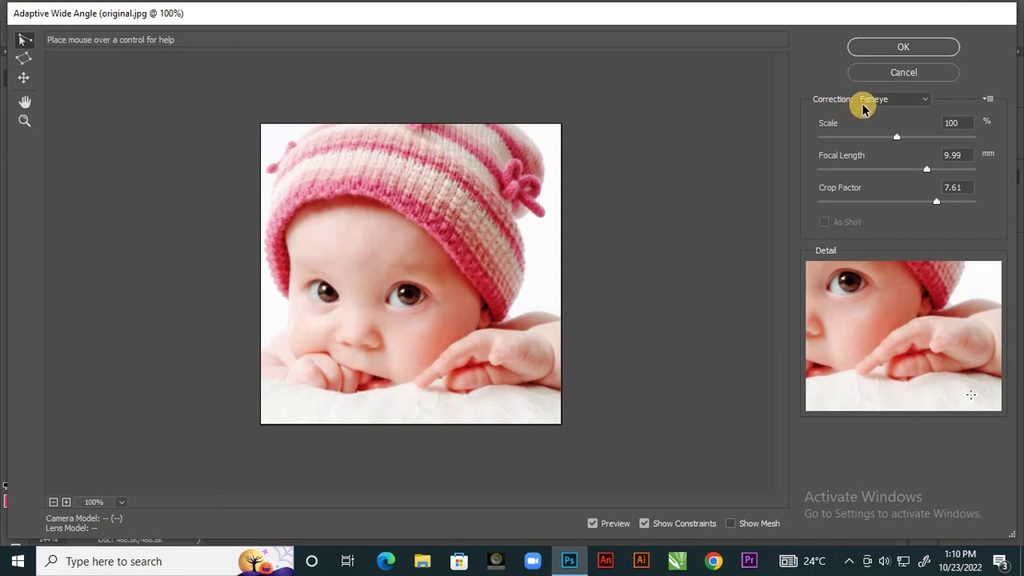
Step: Change the correction from Fisheye to Perspective, with Scale 96% and Crop Factor 6.75
click(927, 101)
click(926, 99)
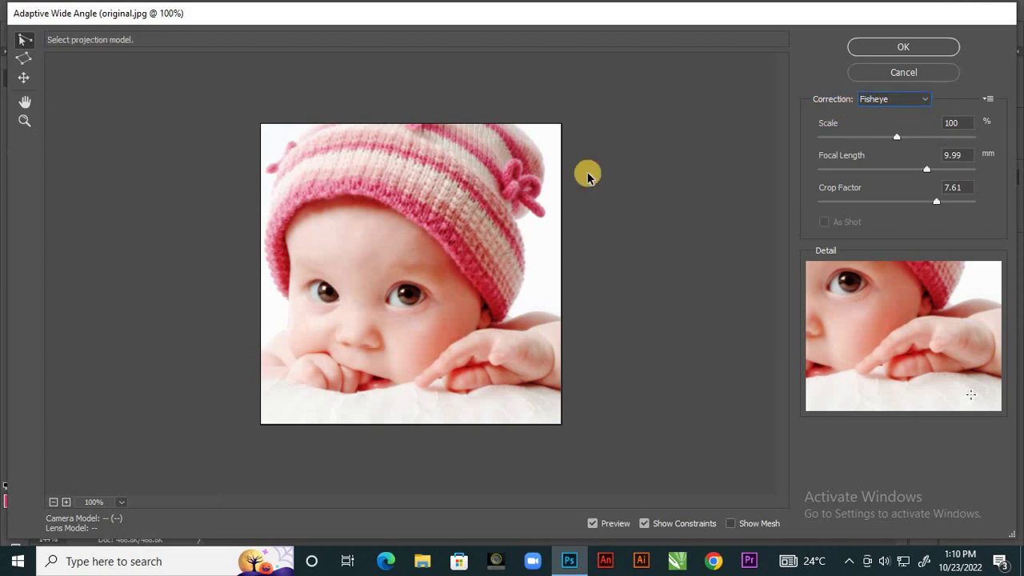
click(926, 99)
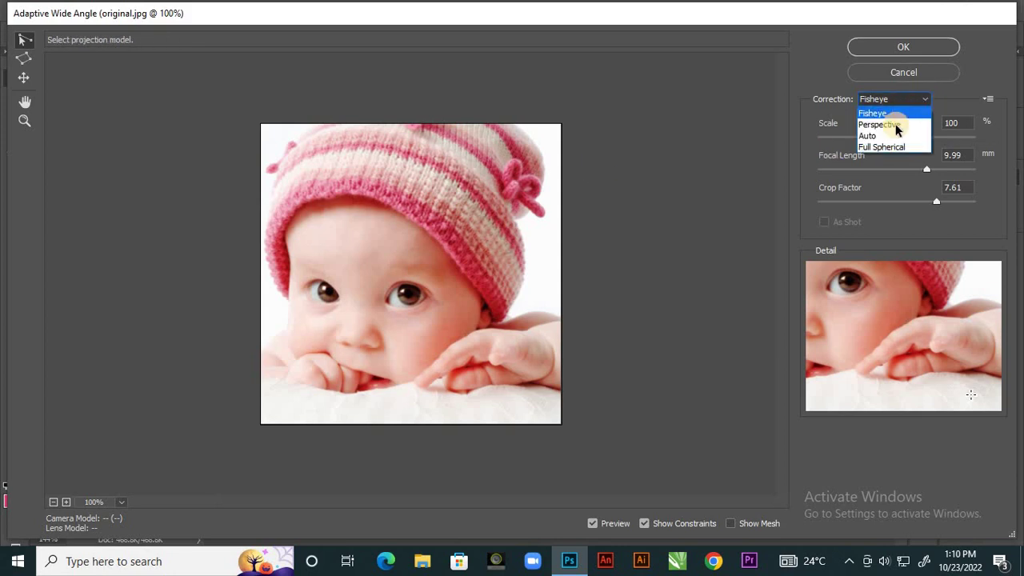
click(893, 126)
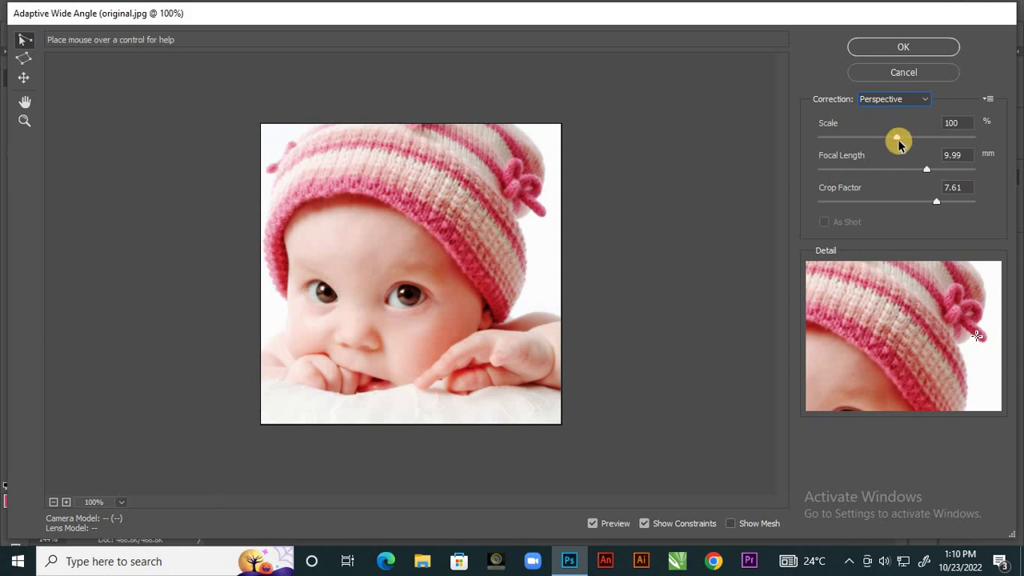
mouse_move(898, 142)
mouse_down()
mouse_move(963, 138)
mouse_move(821, 148)
mouse_move(905, 151)
mouse_move(892, 153)
mouse_up()
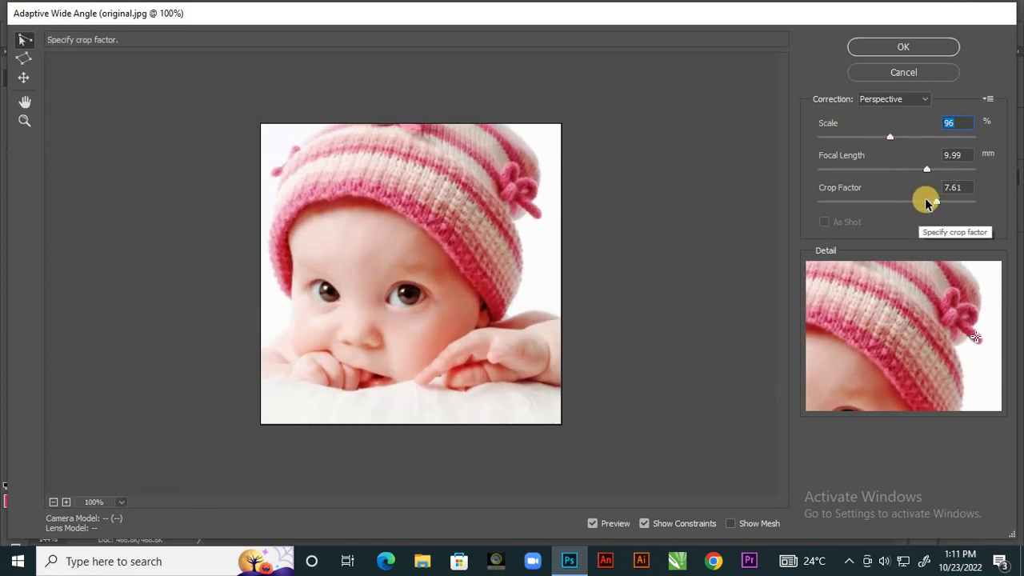
mouse_move(931, 202)
mouse_down()
mouse_move(860, 201)
mouse_move(921, 205)
mouse_up()
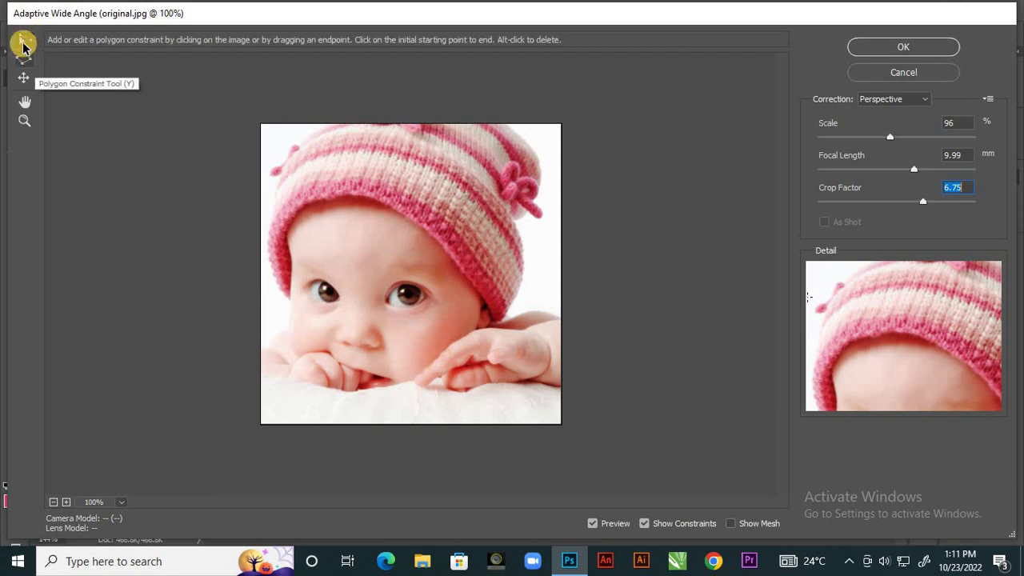
Step: Draw a constraint line from the hat top down the face, then drag its ends onto the eye and toward the hat
click(307, 142)
click(275, 291)
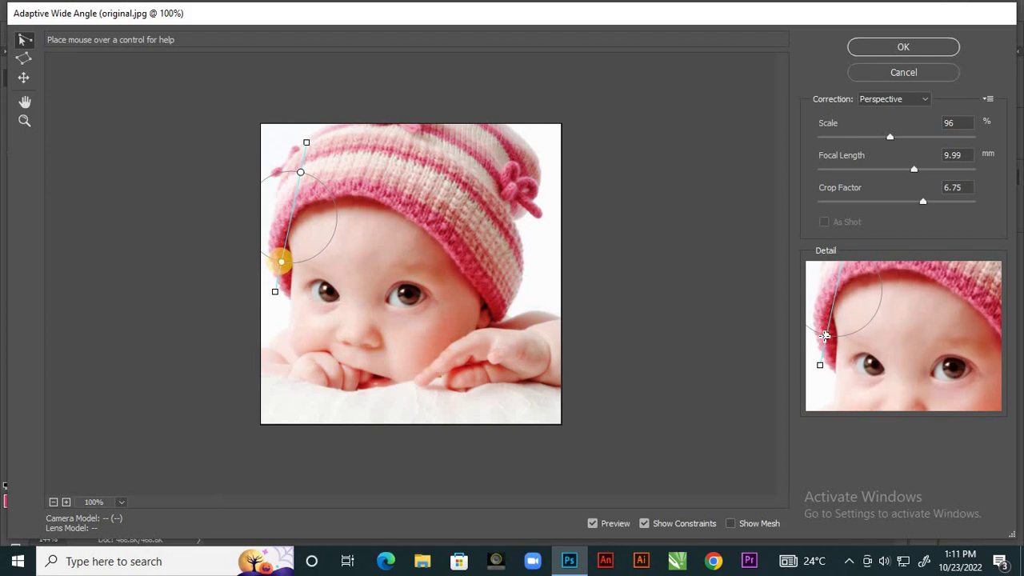
drag(281, 262, 325, 331)
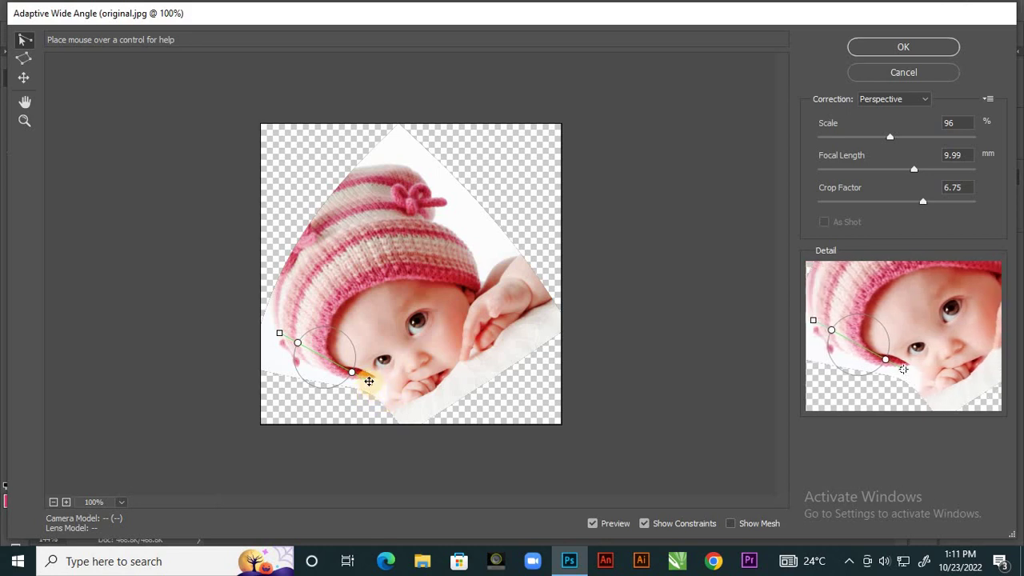
drag(369, 382, 429, 331)
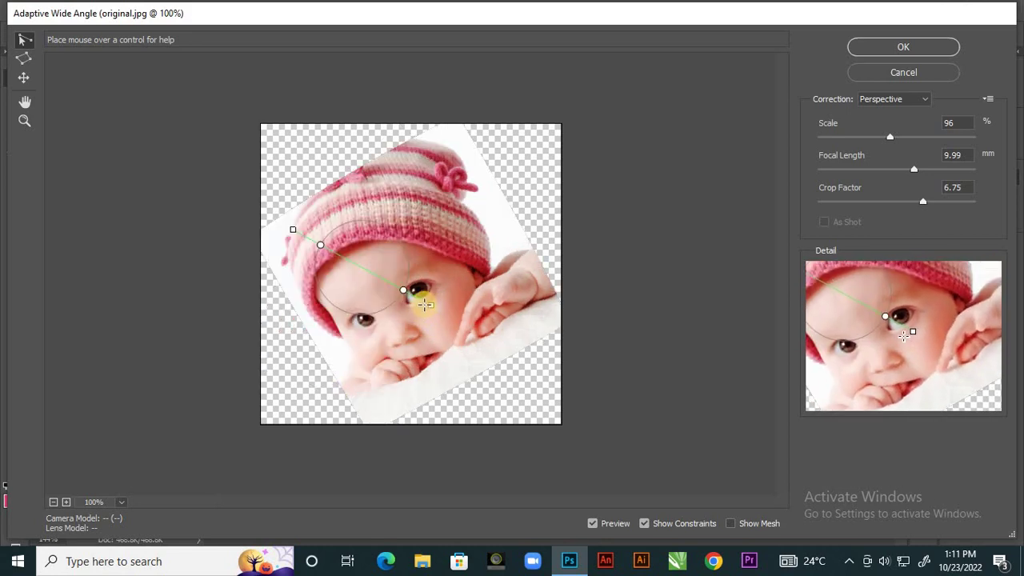
click(448, 268)
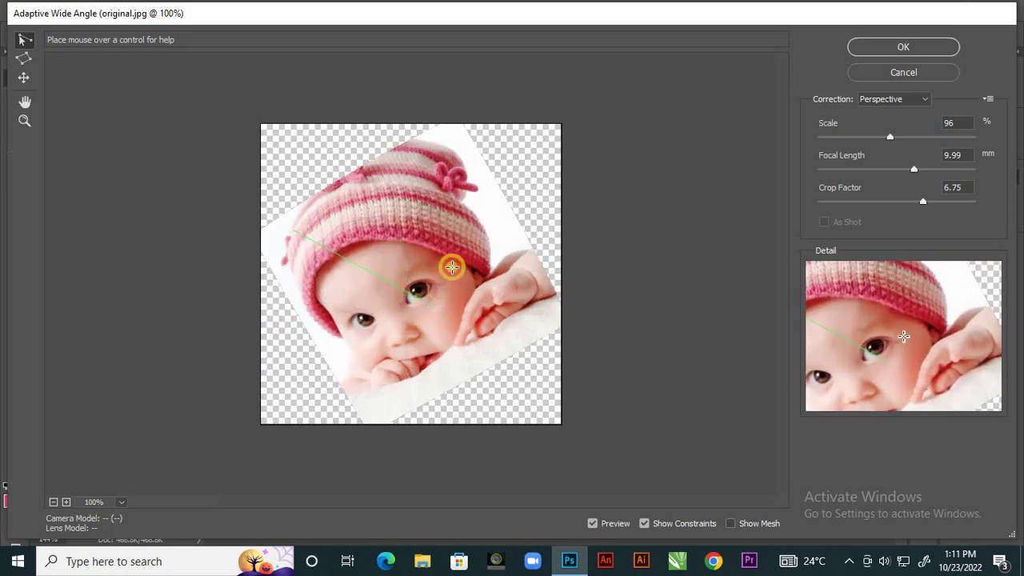
click(429, 303)
drag(404, 294, 392, 192)
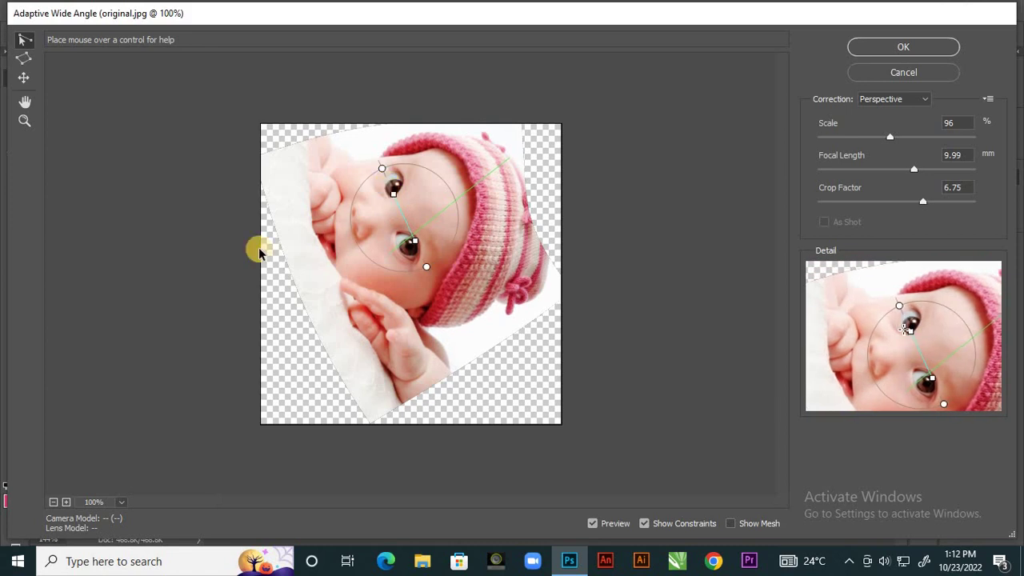
Step: Draw a four-point polygon constraint around the baby's face and hand with the Polygon Constraint tool
click(25, 61)
click(429, 187)
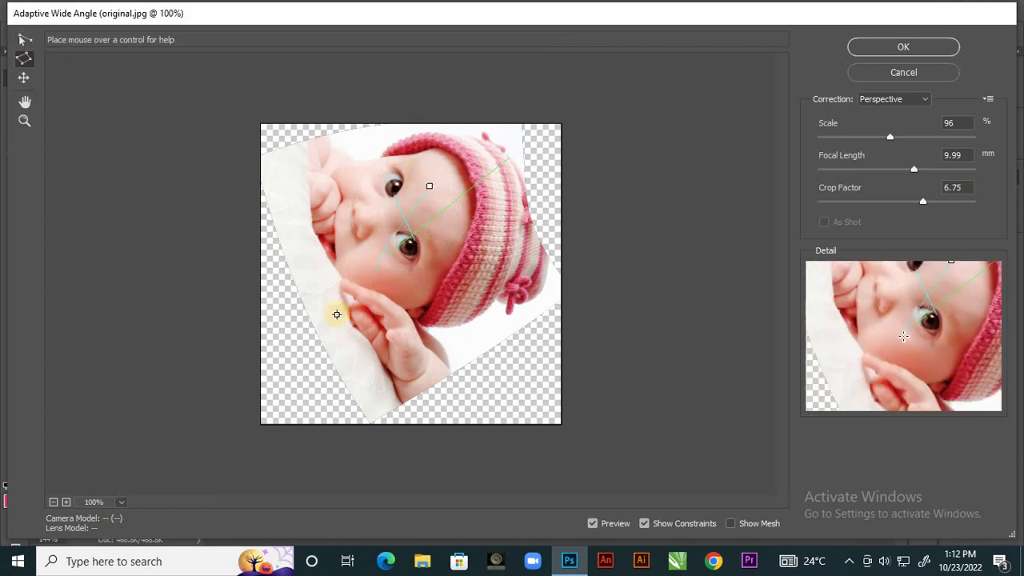
click(336, 315)
click(391, 320)
click(498, 278)
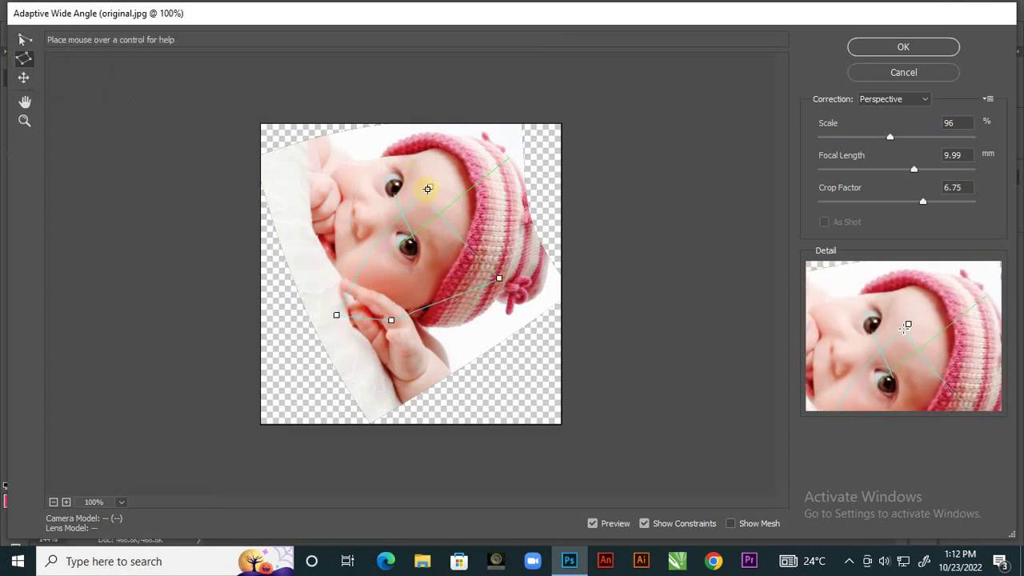
click(432, 187)
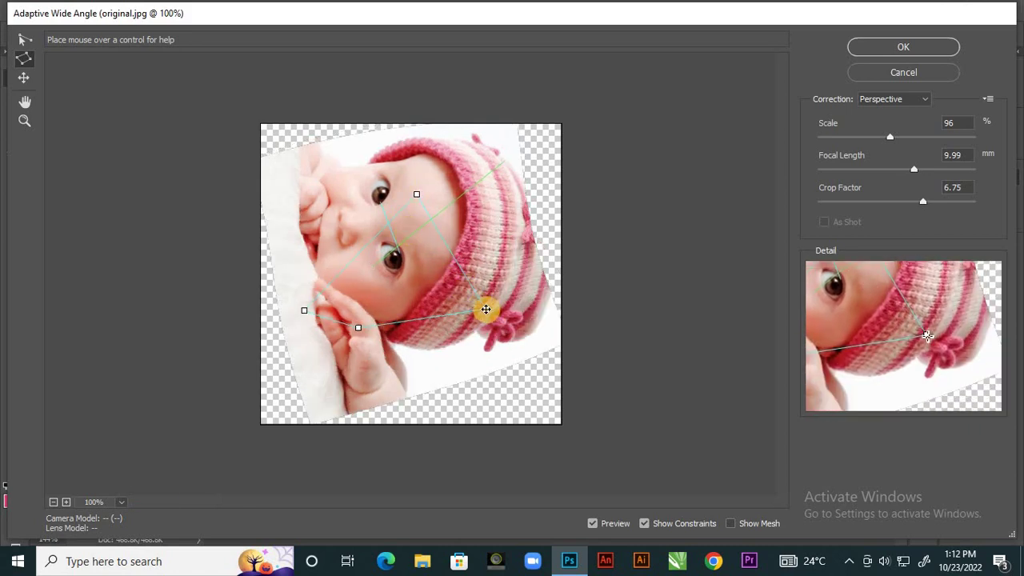
Step: Stretch the polygon's corners out to the image edges and set Scale to 63%
click(25, 39)
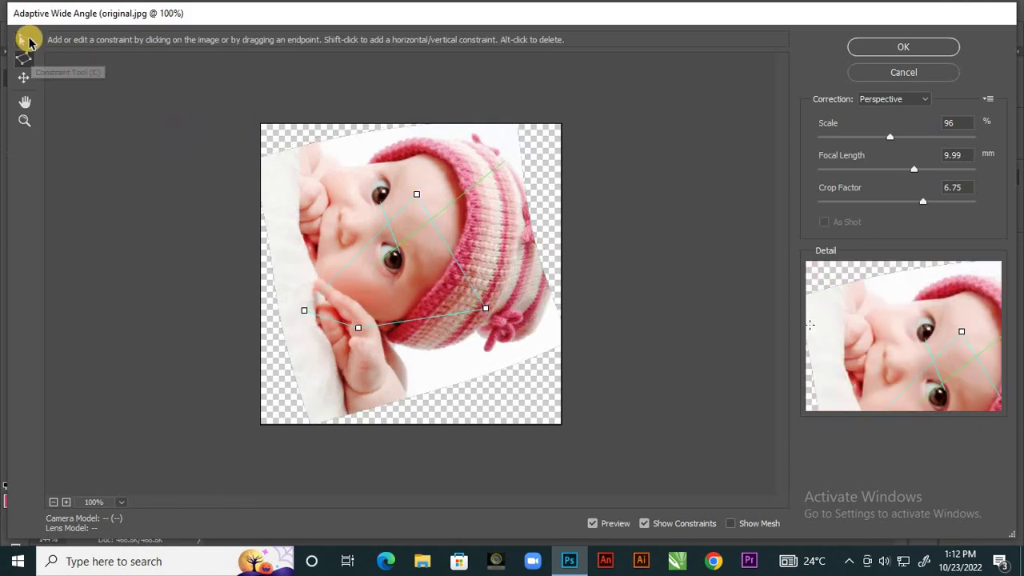
click(483, 314)
drag(482, 313, 565, 327)
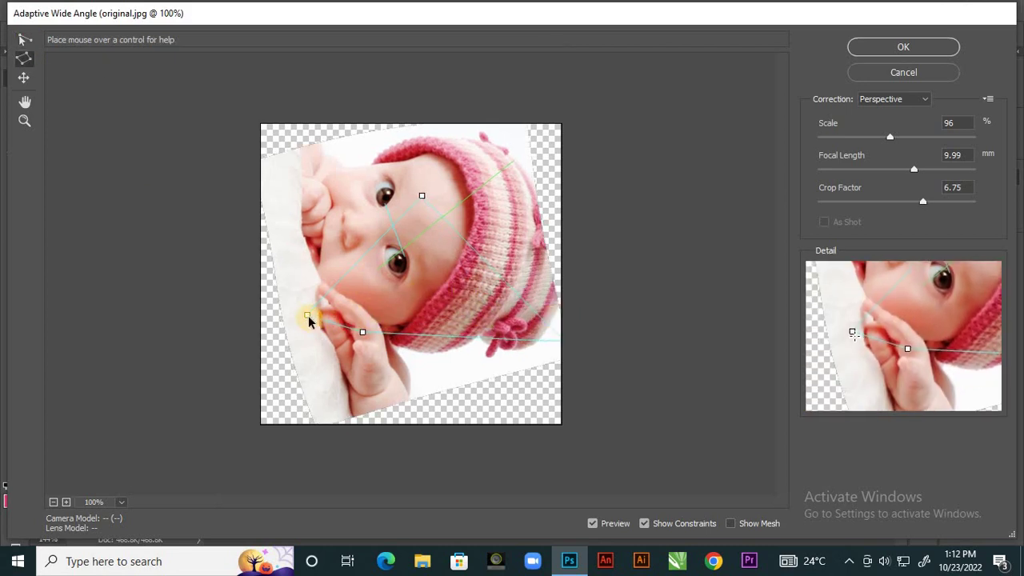
drag(307, 316, 245, 254)
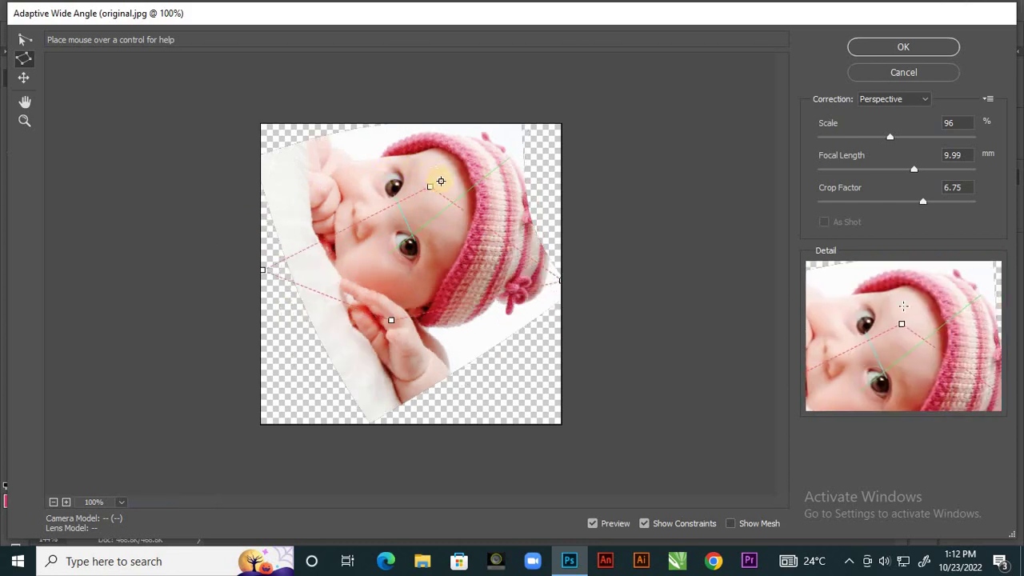
drag(428, 185, 413, 87)
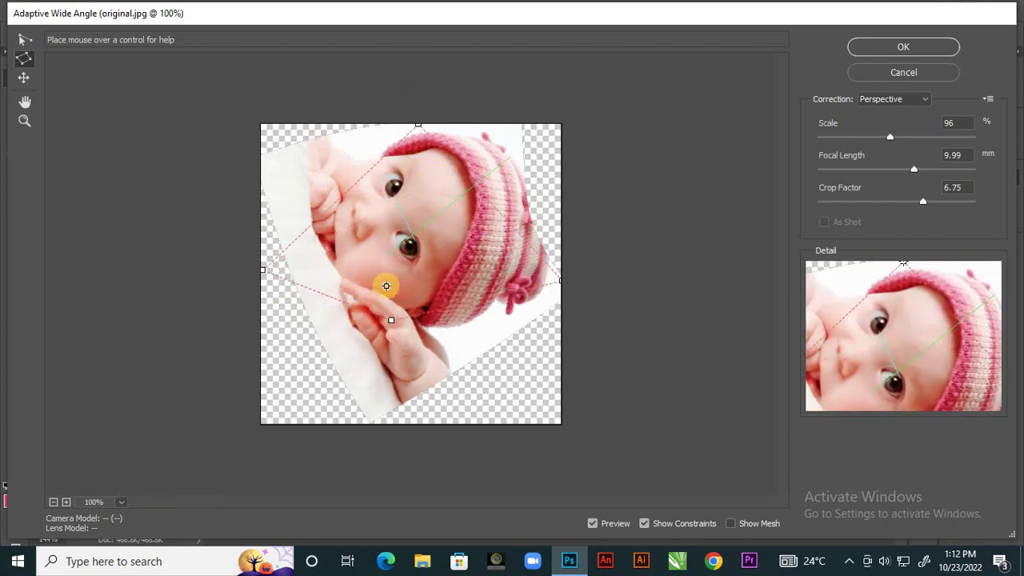
drag(392, 321, 383, 367)
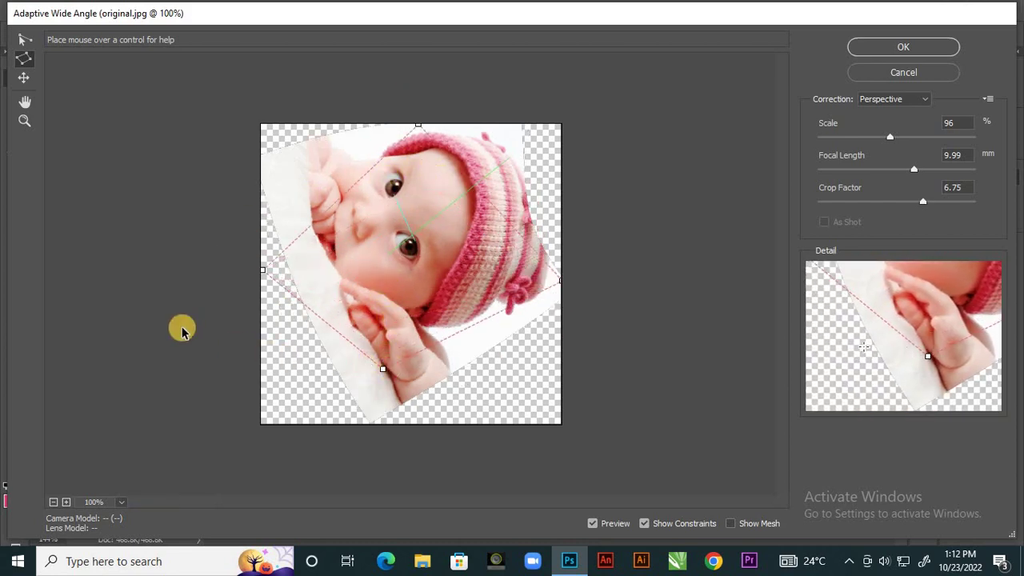
mouse_move(890, 138)
mouse_down()
mouse_move(920, 137)
mouse_move(900, 138)
mouse_up()
click(839, 139)
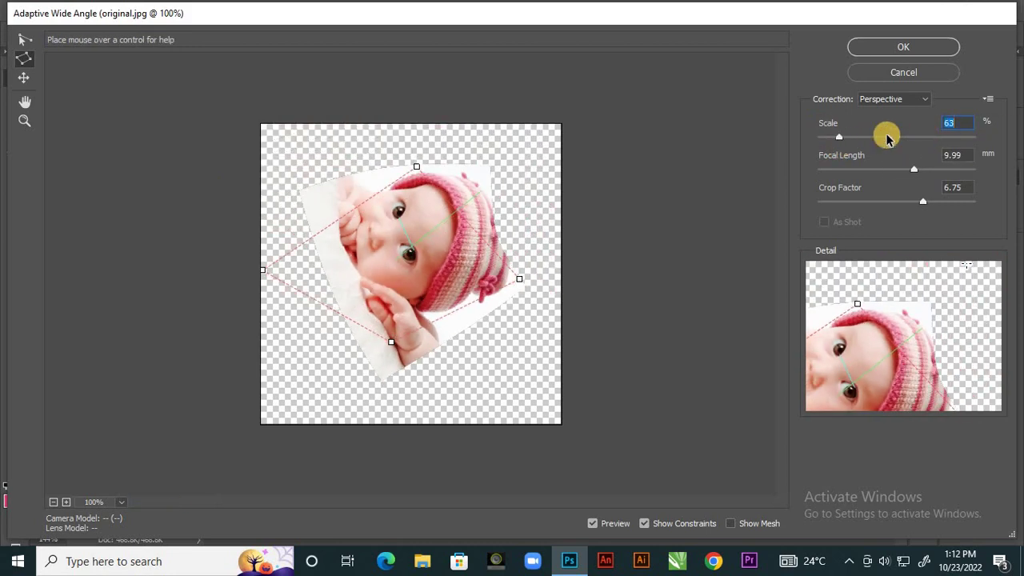
Step: Zoom and pan around the warped Adaptive Wide Angle preview to inspect it
click(23, 74)
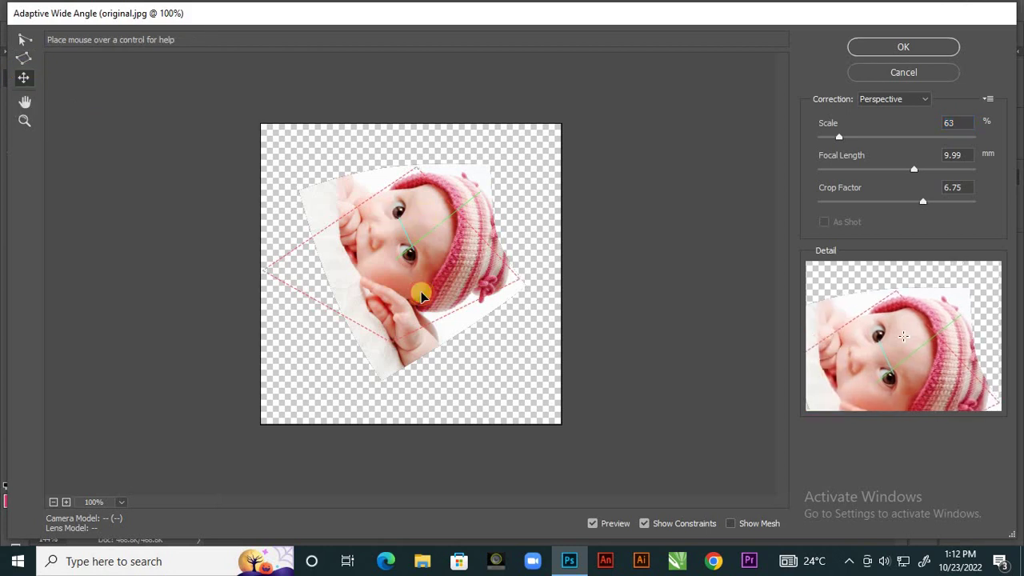
key(ctrl+plus)
scroll(428, 272, up, 3)
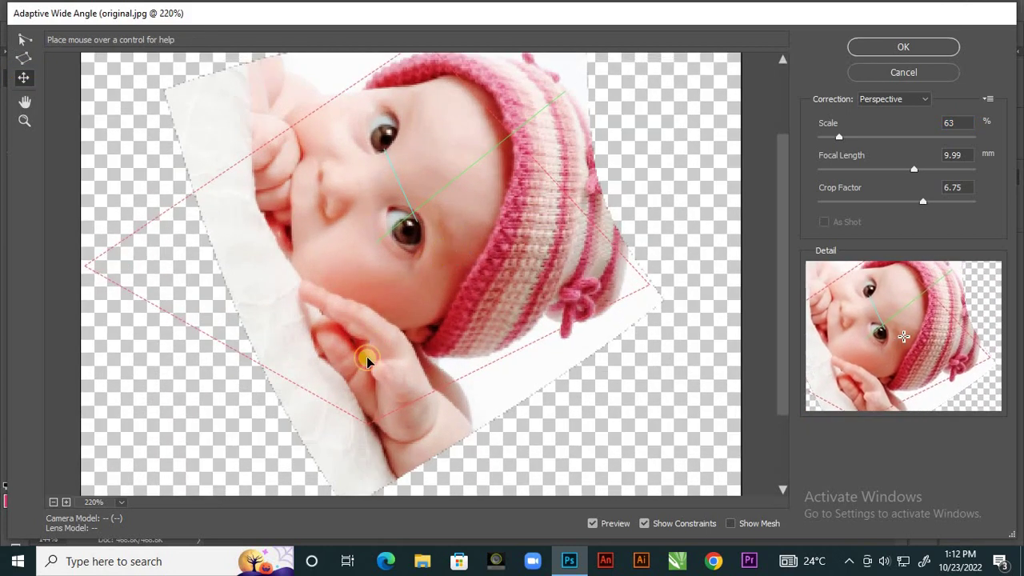
scroll(439, 256, down, 1)
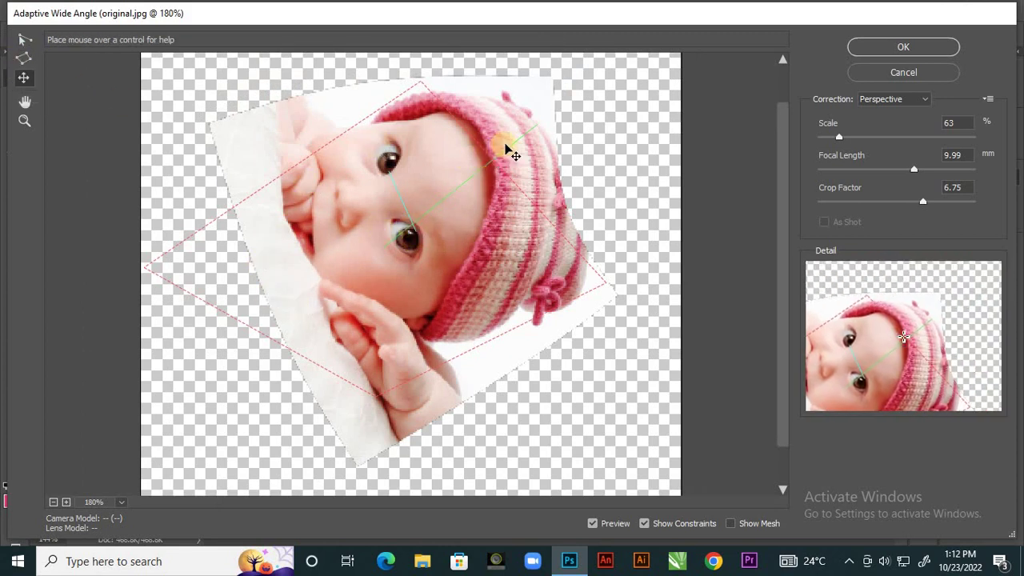
scroll(507, 149, down, 1)
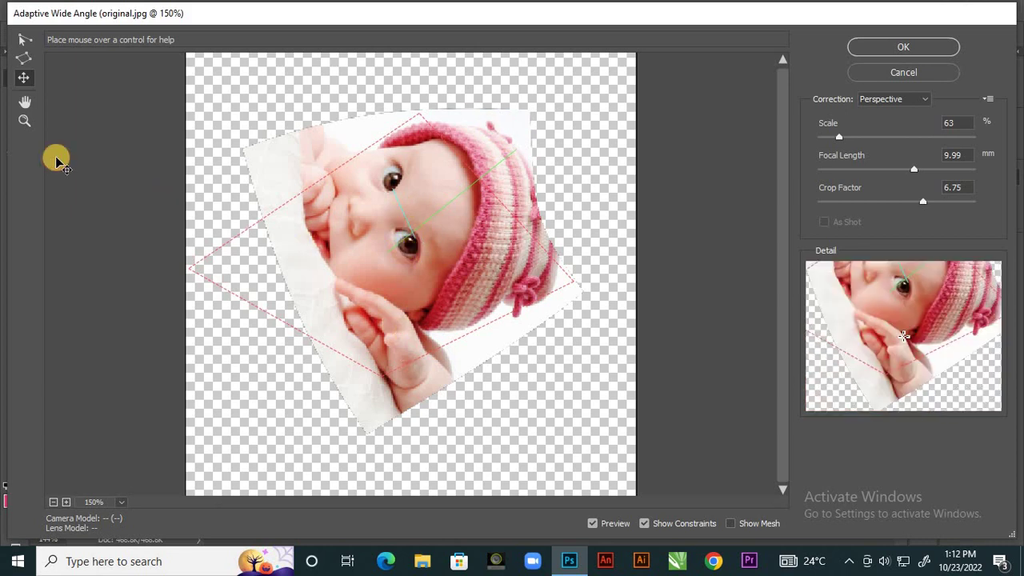
click(24, 102)
drag(337, 166, 494, 331)
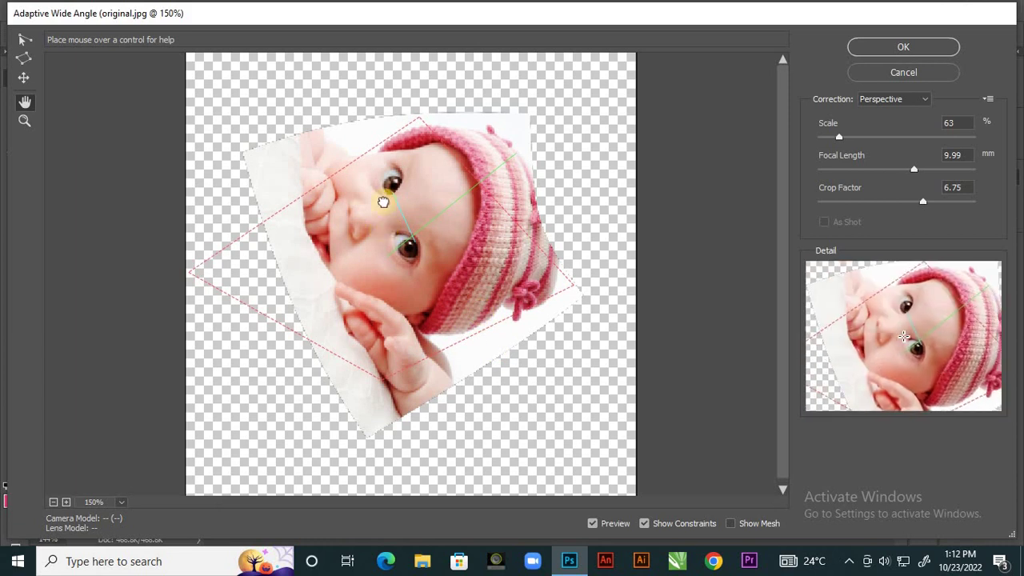
drag(384, 201, 444, 276)
scroll(444, 276, up, 4)
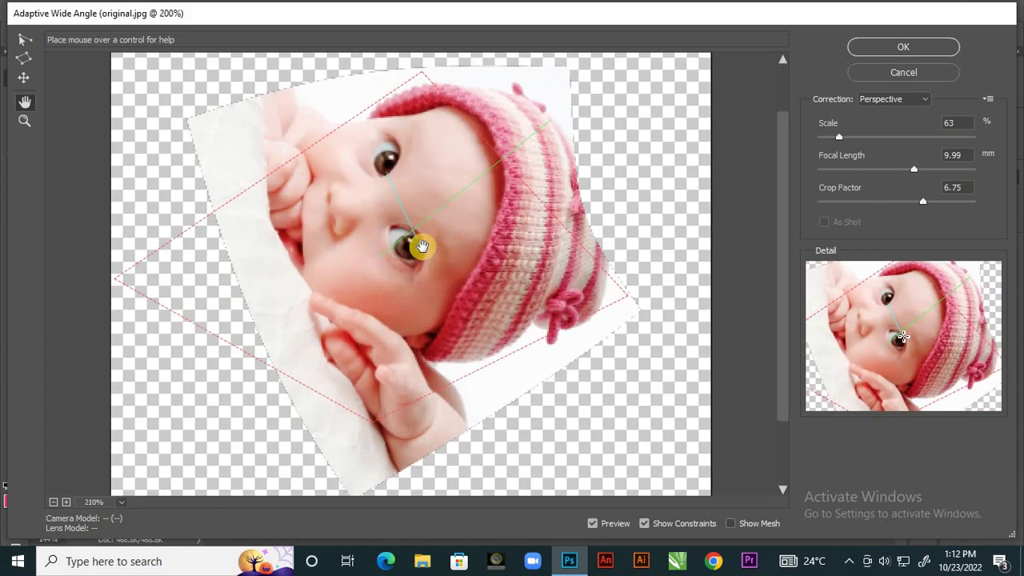
scroll(496, 363, up, 2)
scroll(544, 200, down, 6)
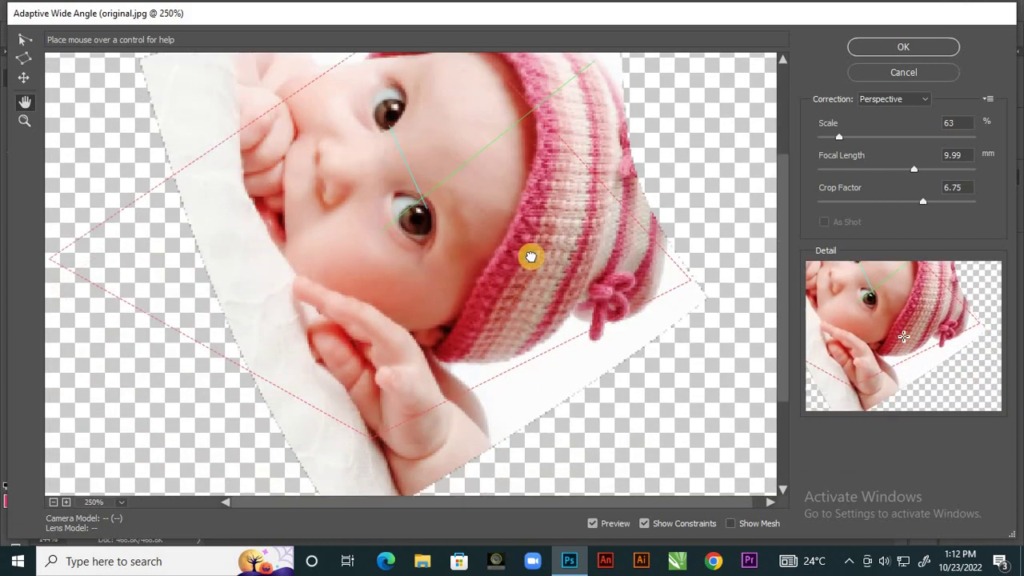
scroll(196, 113, down, 1)
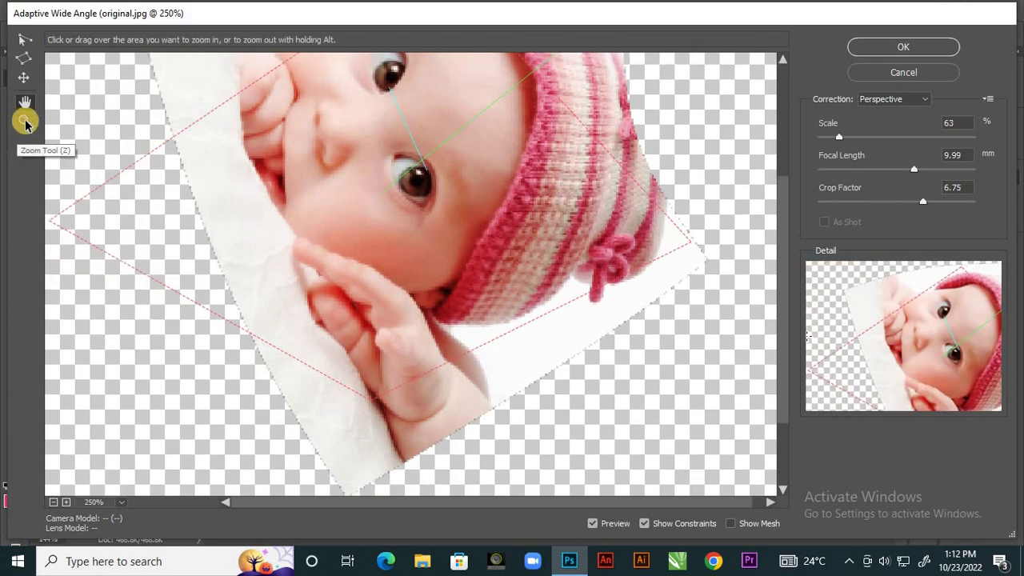
Step: Zoom in closely on the hat's edge, then cancel Adaptive Wide Angle without applying
click(24, 120)
drag(524, 308, 512, 301)
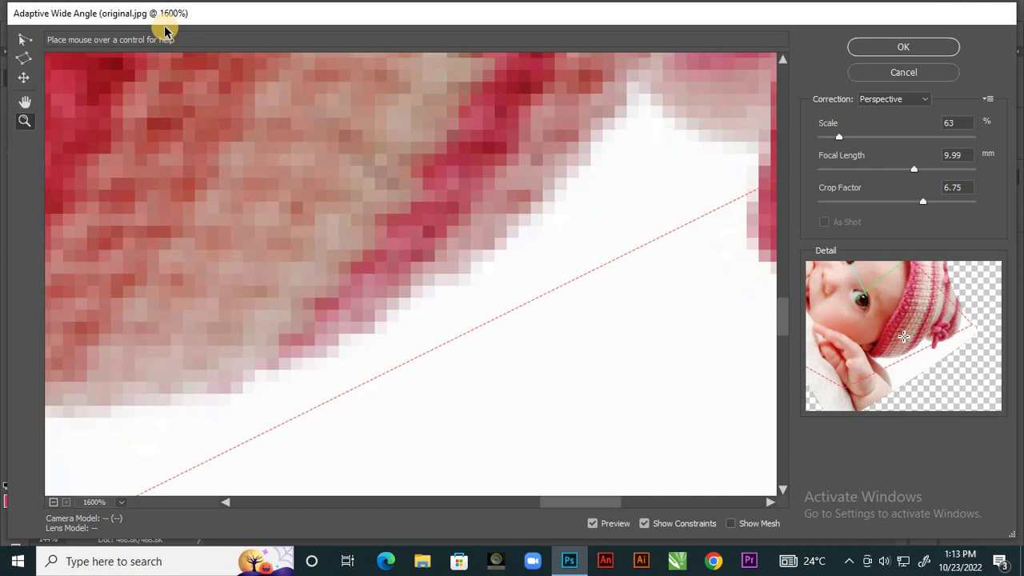
click(916, 72)
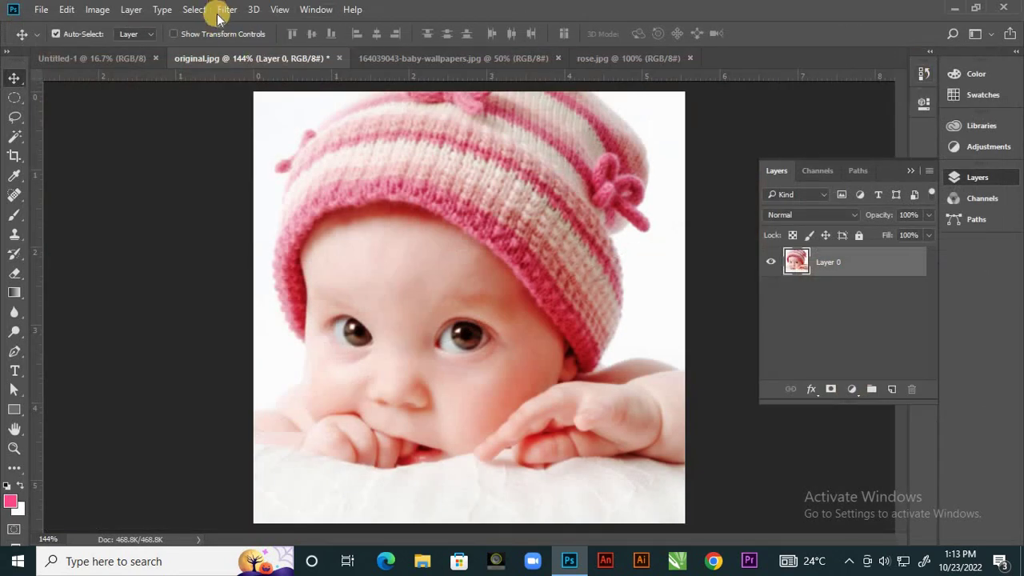
Step: Open Filter > Camera Raw Filter on original.jpg and reposition its window lower on screen
click(227, 10)
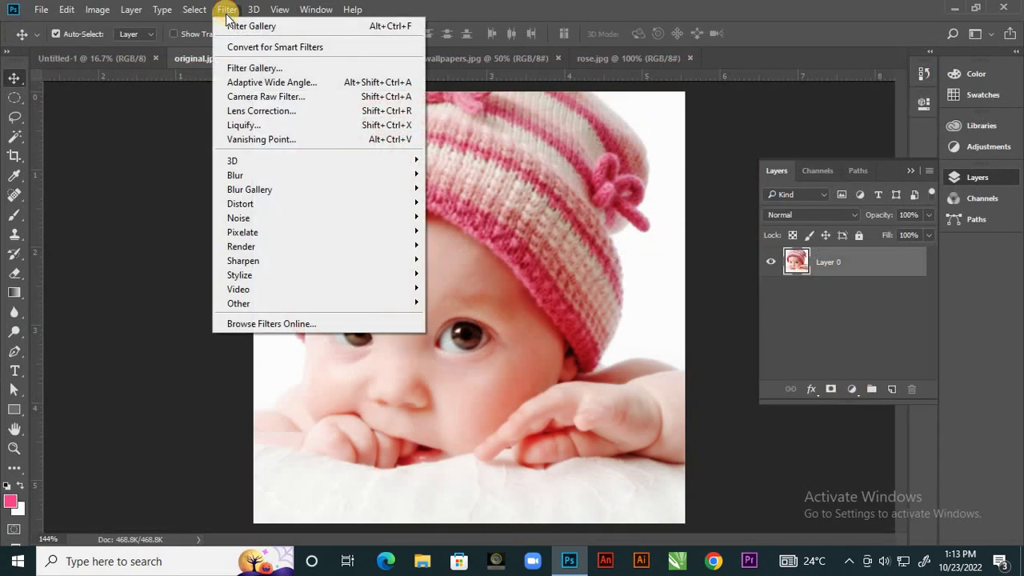
click(274, 96)
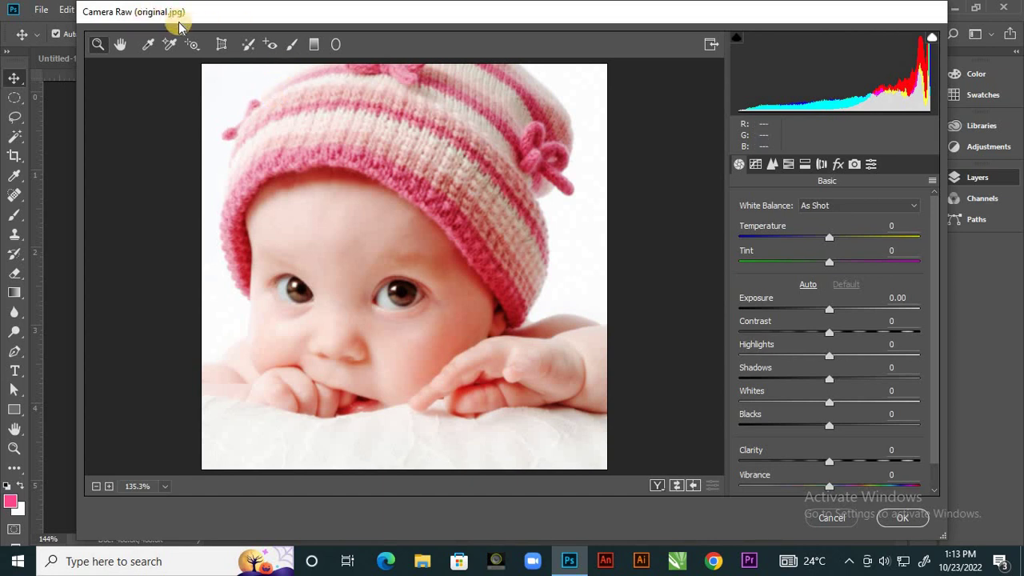
drag(379, 11, 361, 43)
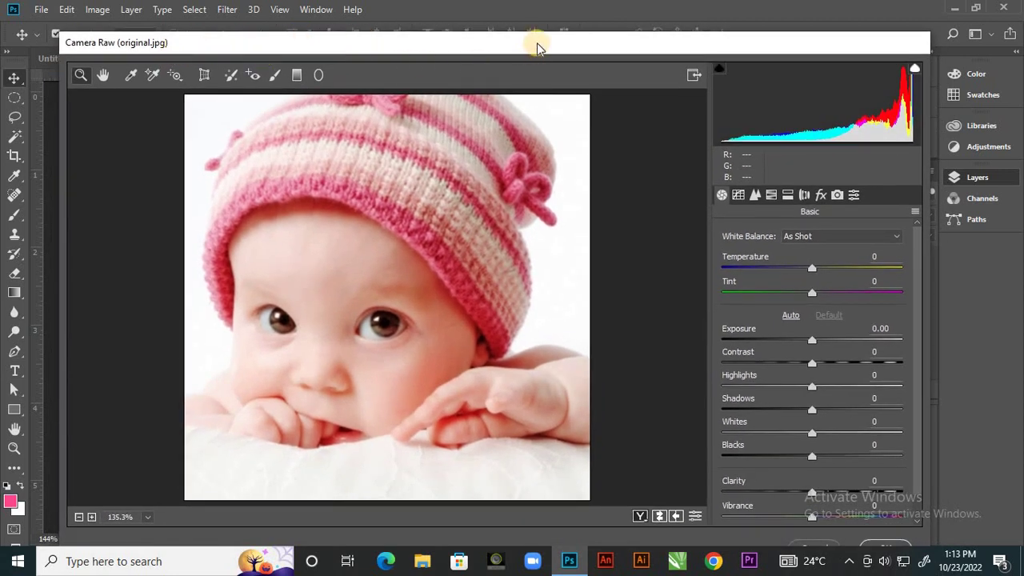
mouse_move(532, 42)
mouse_down()
mouse_move(533, 21)
mouse_move(533, 34)
mouse_up()
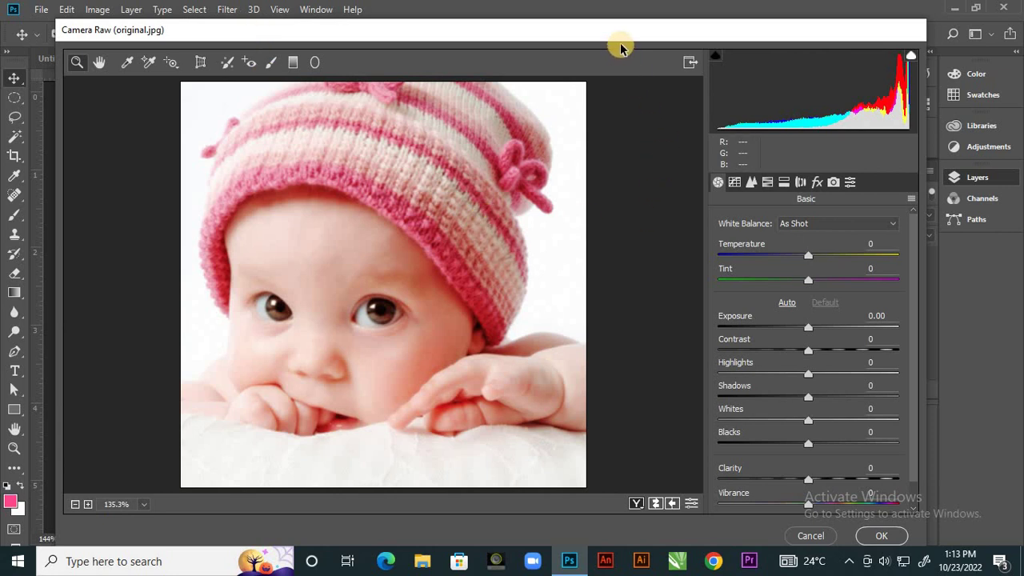
drag(635, 32, 640, 34)
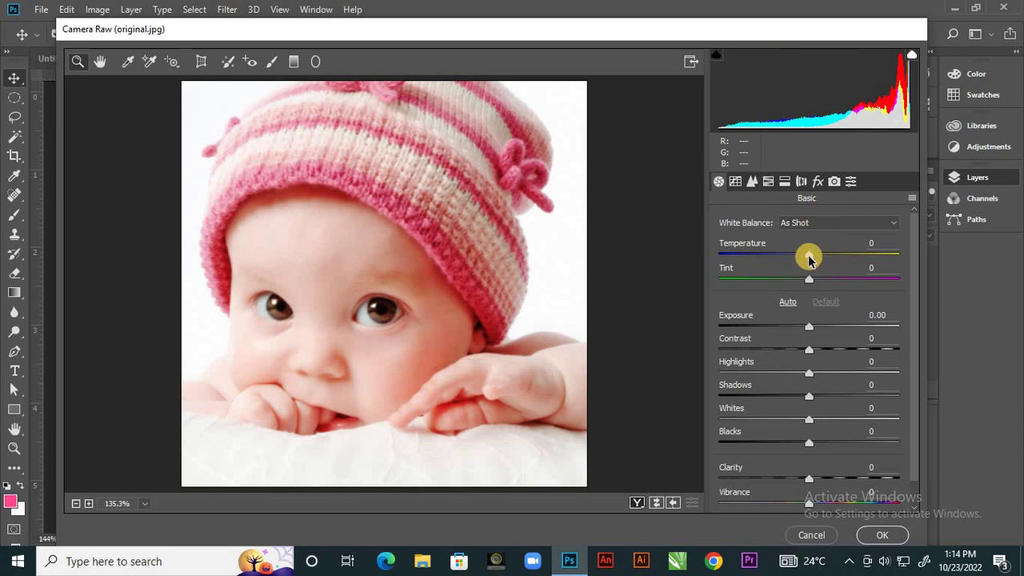
Step: Cool the white balance to Temperature -3 and Tint -1, then raise Exposure to -0.35
mouse_move(811, 257)
mouse_down()
mouse_move(713, 256)
mouse_move(846, 267)
mouse_move(894, 258)
mouse_move(787, 266)
mouse_move(816, 270)
mouse_up()
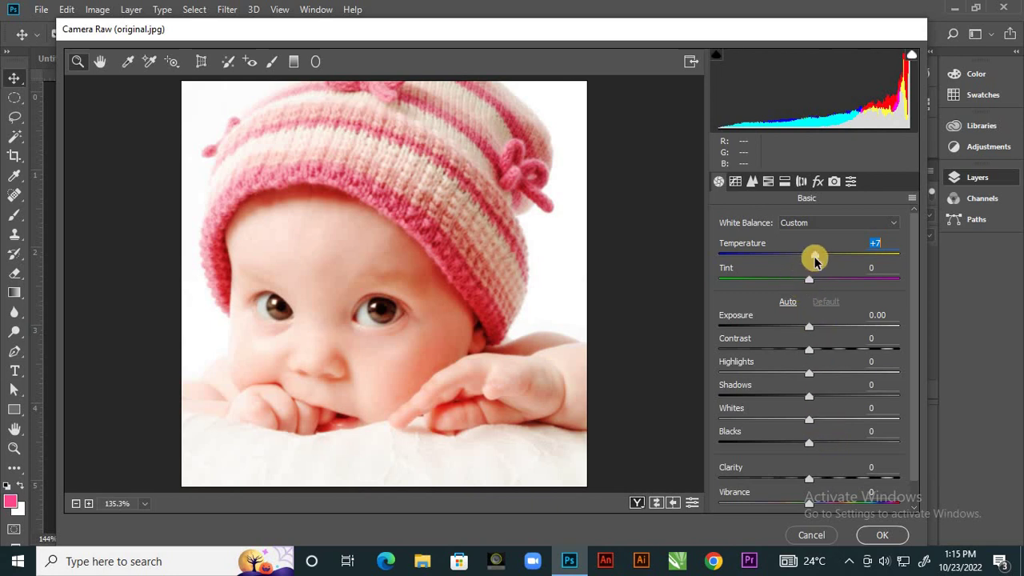
drag(815, 258, 808, 278)
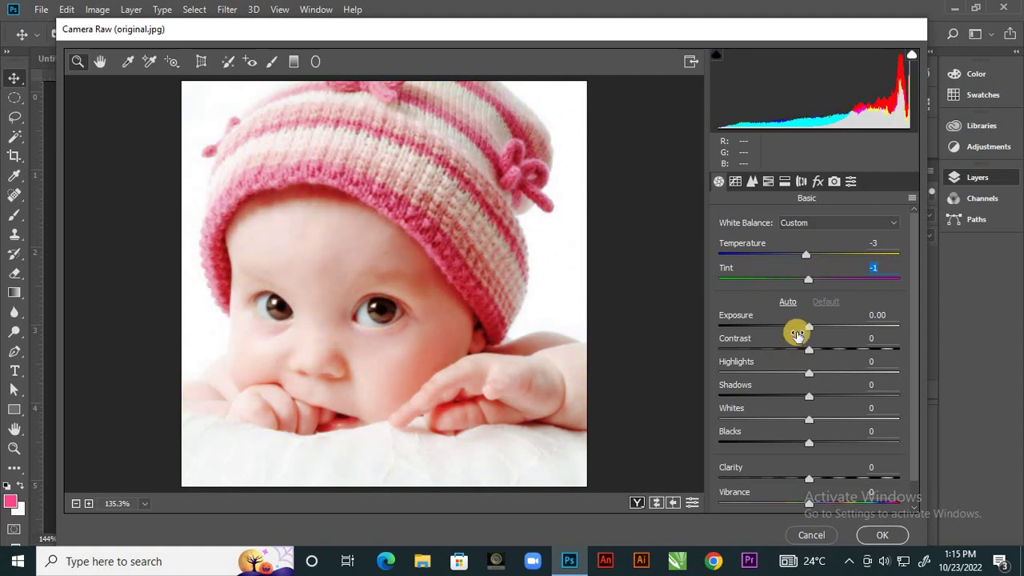
drag(810, 330, 841, 339)
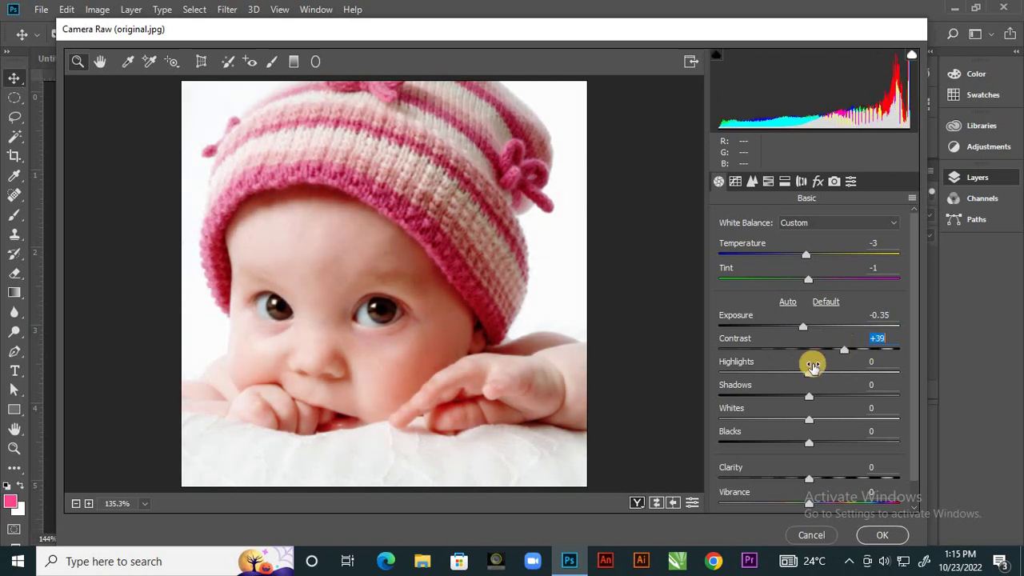
Step: Lower Contrast to +39, set Shadows to +46 and brighten Whites to +63
mouse_move(806, 372)
mouse_down()
mouse_move(853, 366)
mouse_move(809, 366)
mouse_up()
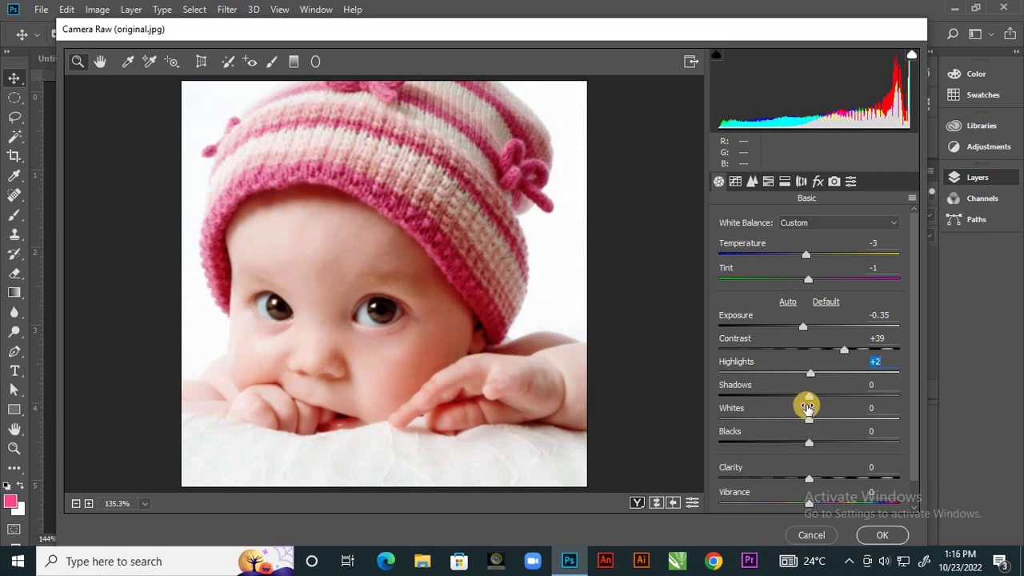
drag(808, 399, 895, 400)
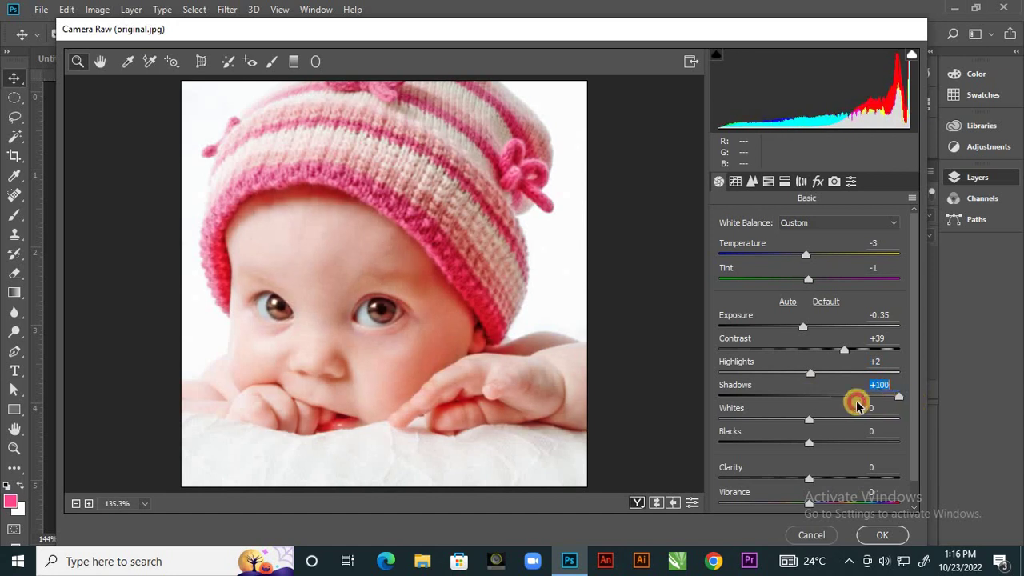
click(870, 397)
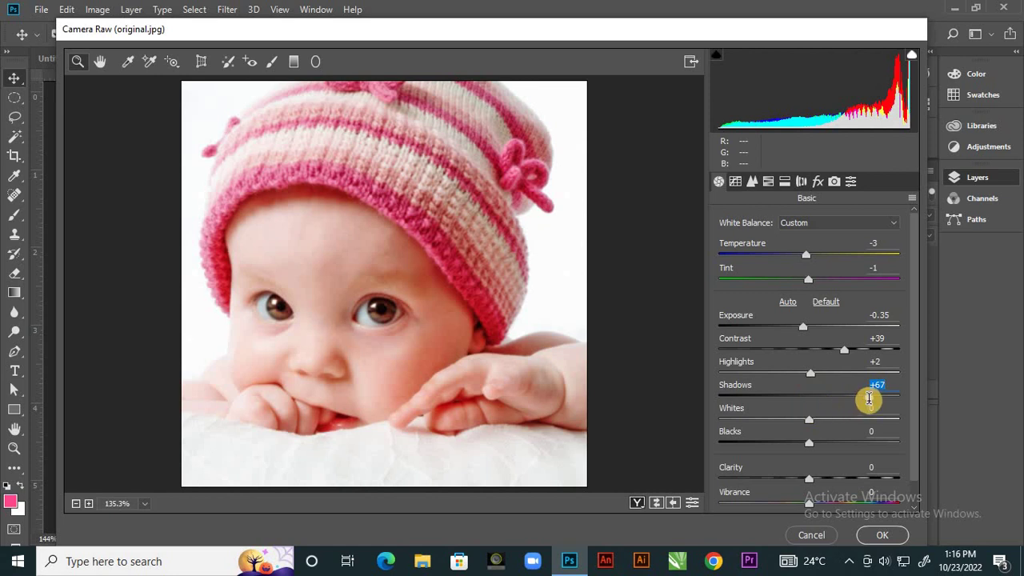
drag(870, 402, 851, 389)
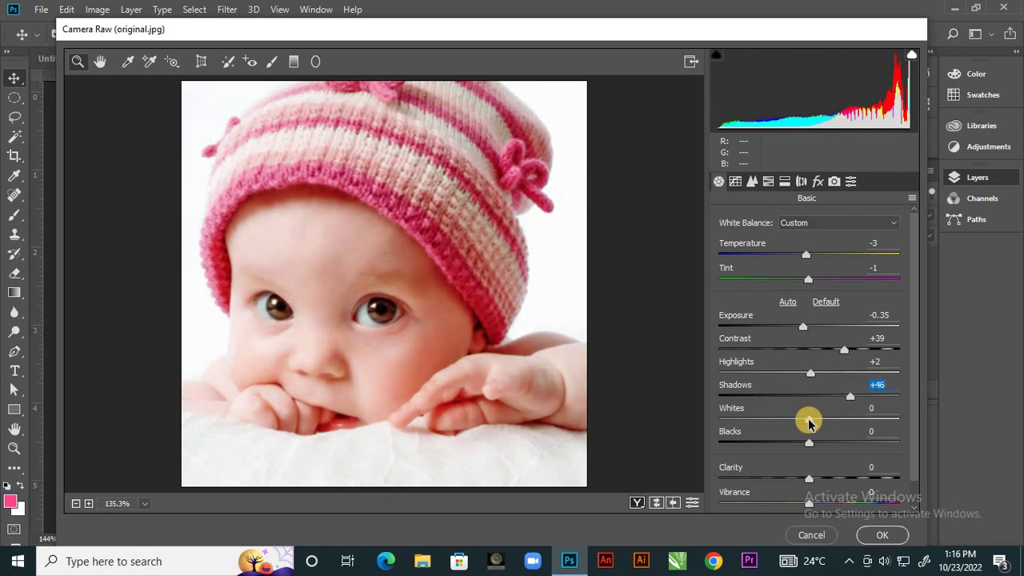
click(880, 420)
mouse_move(881, 420)
mouse_down()
mouse_move(834, 416)
mouse_move(877, 419)
mouse_move(865, 424)
mouse_up()
Step: Add Clarity +38, raise Saturation to +67 and accept the Camera Raw edits
scroll(896, 403, down, 1)
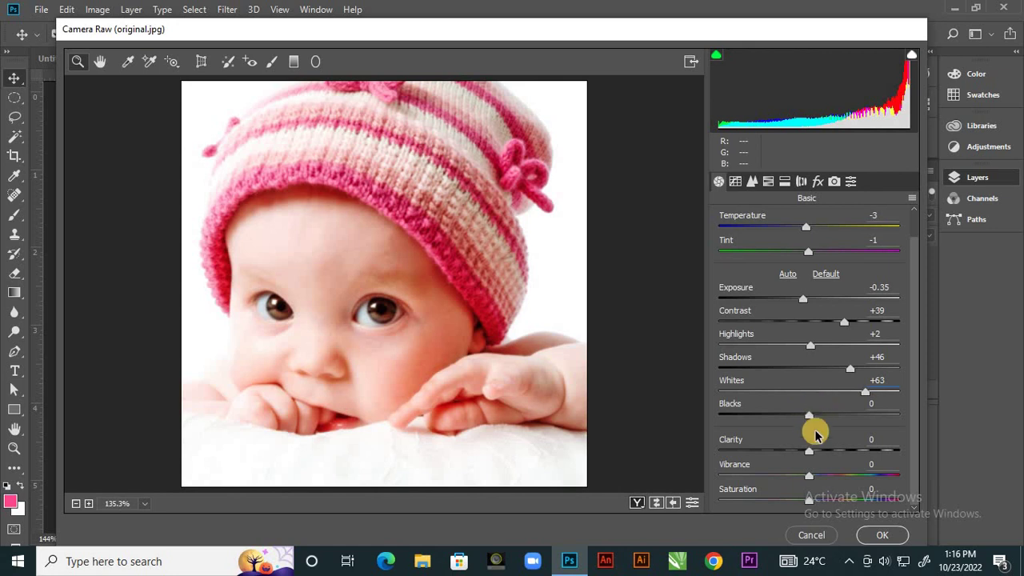
mouse_move(812, 455)
mouse_down()
mouse_move(864, 450)
mouse_move(792, 452)
mouse_move(865, 450)
mouse_move(795, 450)
mouse_move(809, 448)
mouse_move(839, 476)
mouse_move(767, 471)
mouse_move(903, 476)
mouse_move(824, 464)
mouse_up()
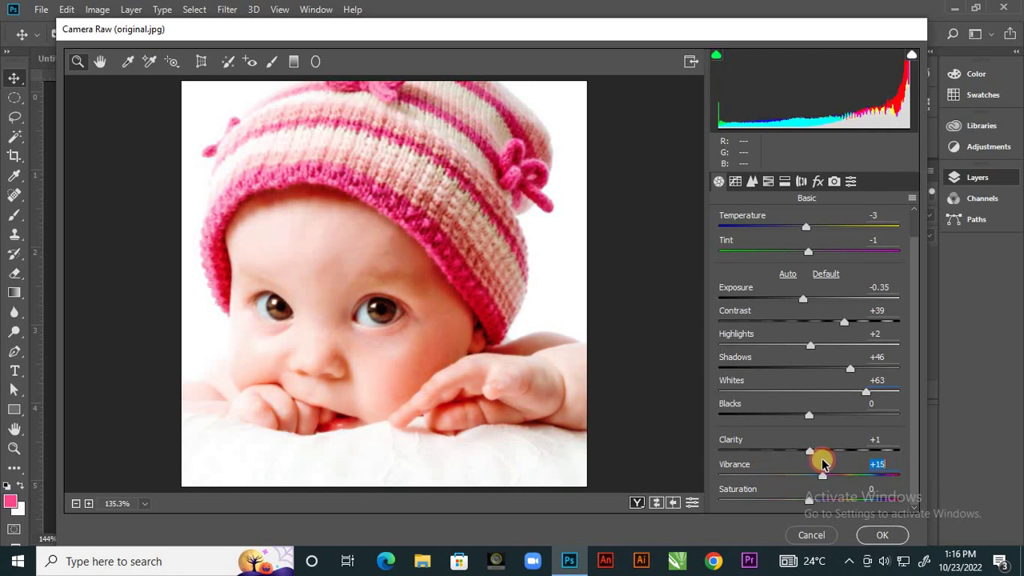
click(815, 501)
drag(814, 501, 869, 460)
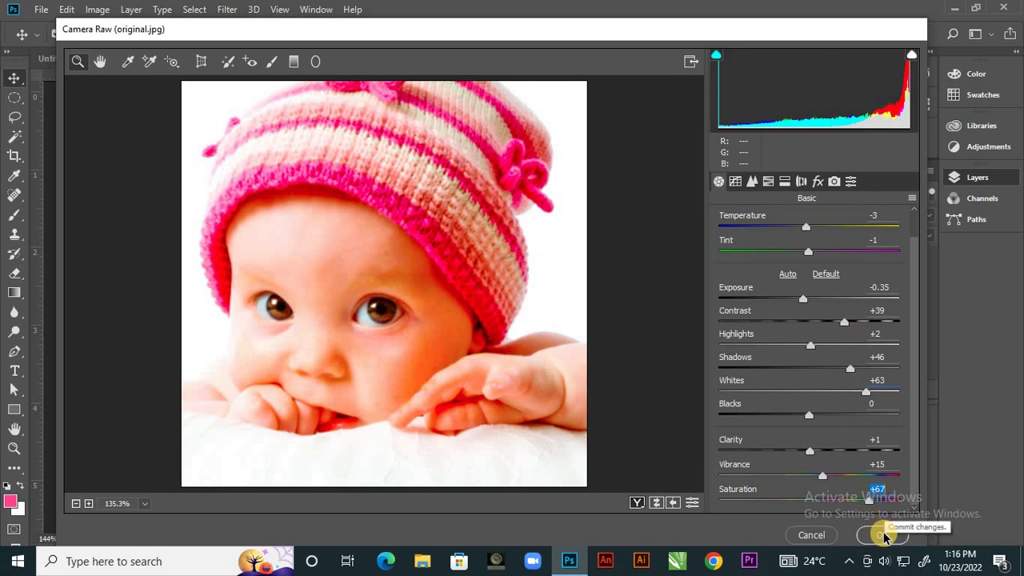
click(811, 534)
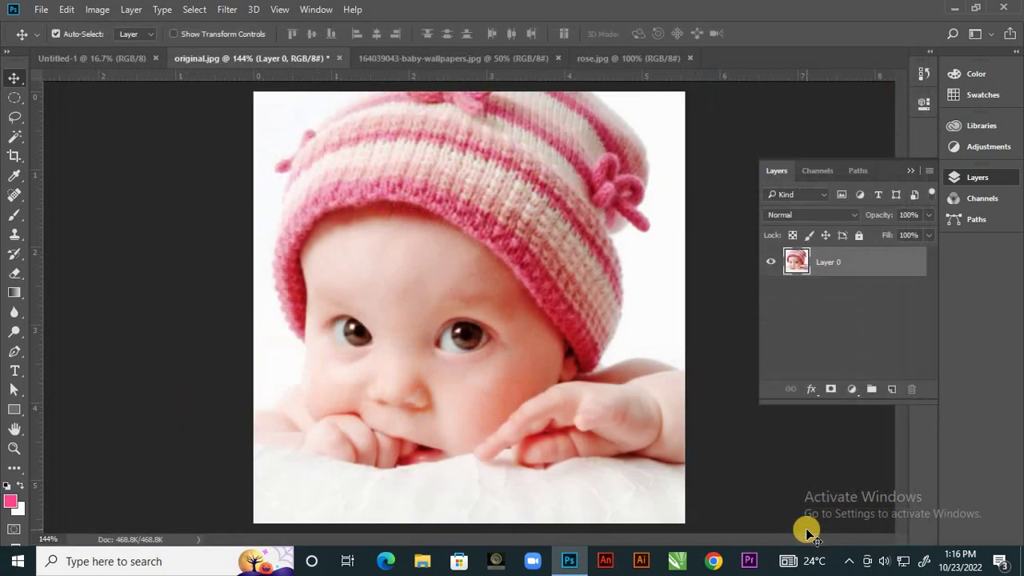
Step: Choose Lens Correction from the Filter menu for the baby photo
click(229, 11)
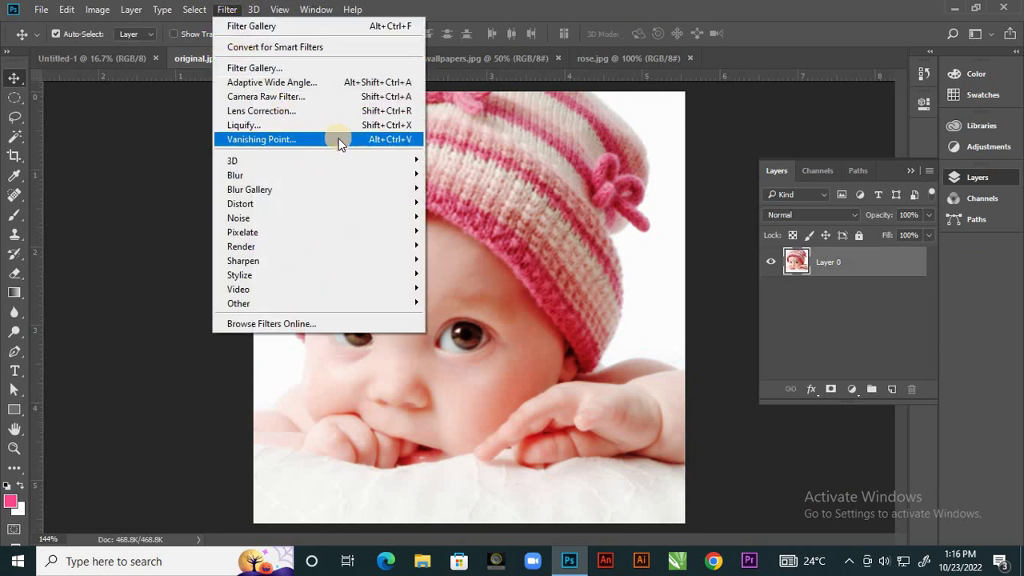
click(284, 112)
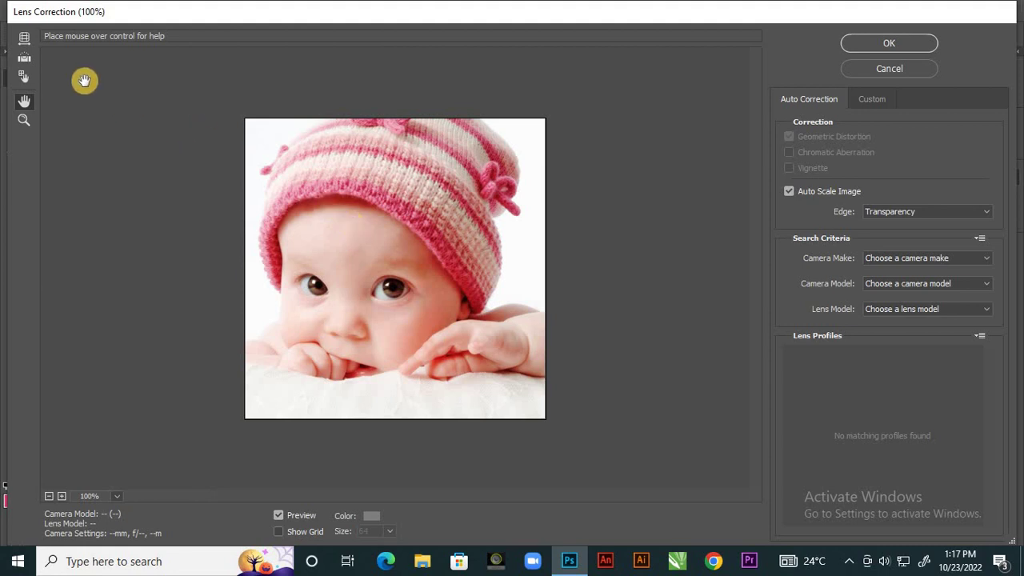
Step: Use the Remove Distortion Tool on the preview to bulge the baby photo strongly outward
click(25, 41)
drag(354, 248, 495, 363)
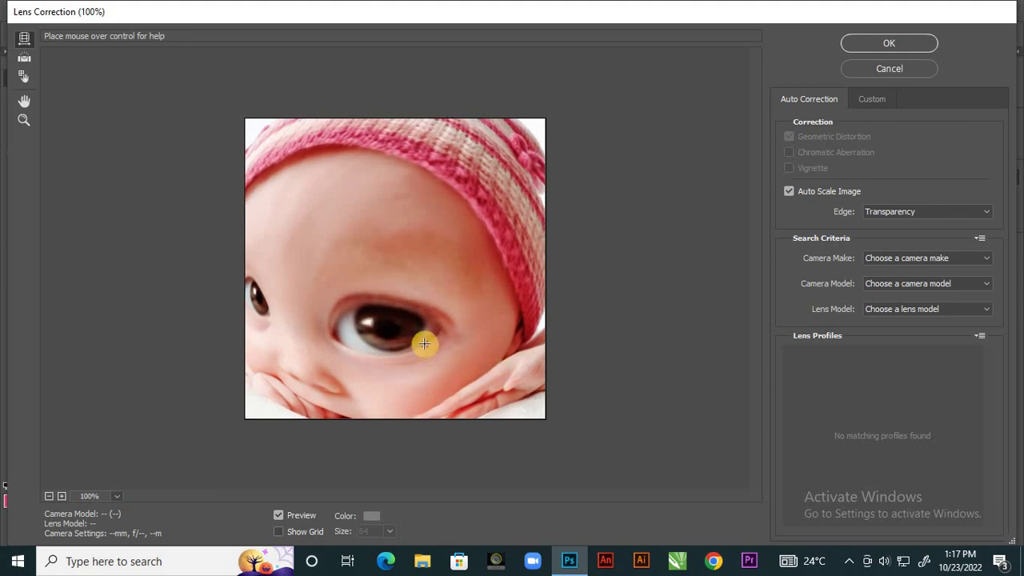
drag(424, 343, 407, 331)
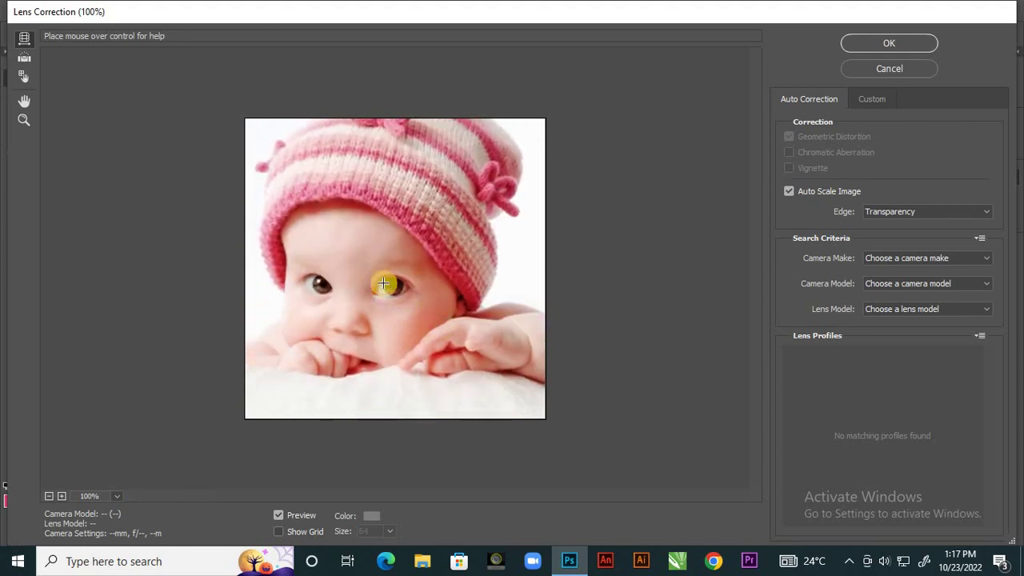
drag(362, 277, 441, 303)
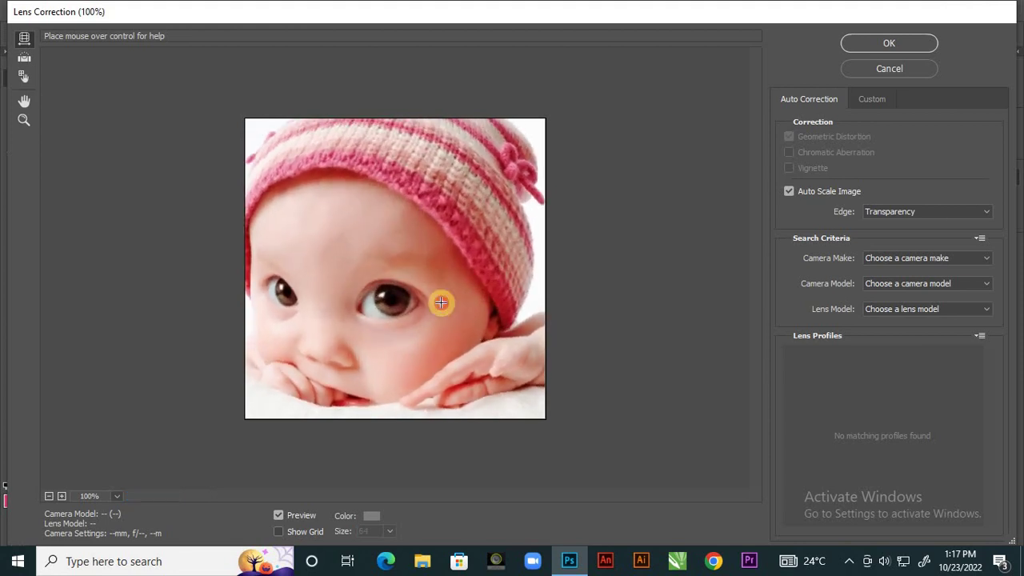
Step: Try Black Color and White Color edge fills, then settle on Edge Extension
click(986, 213)
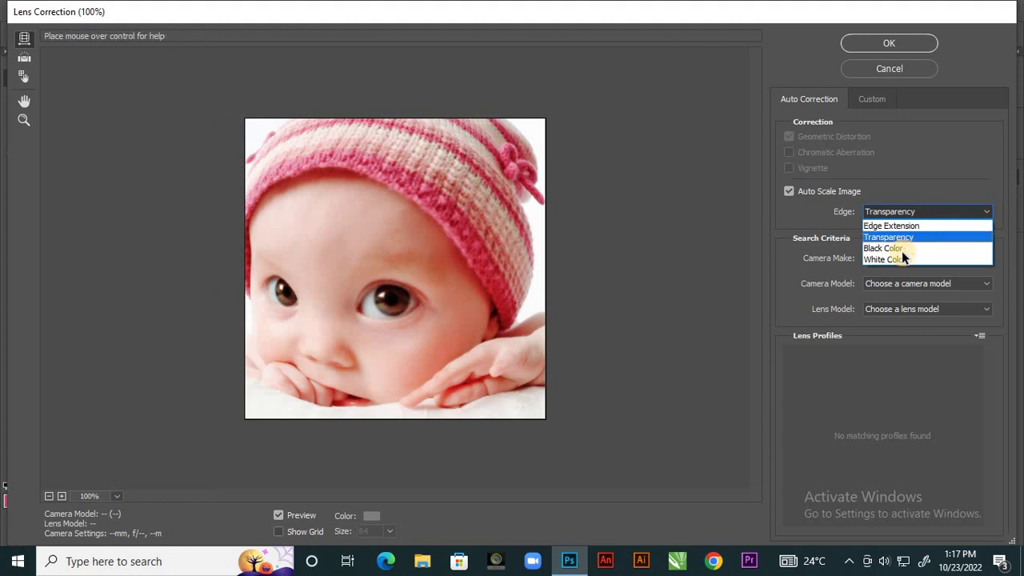
click(907, 248)
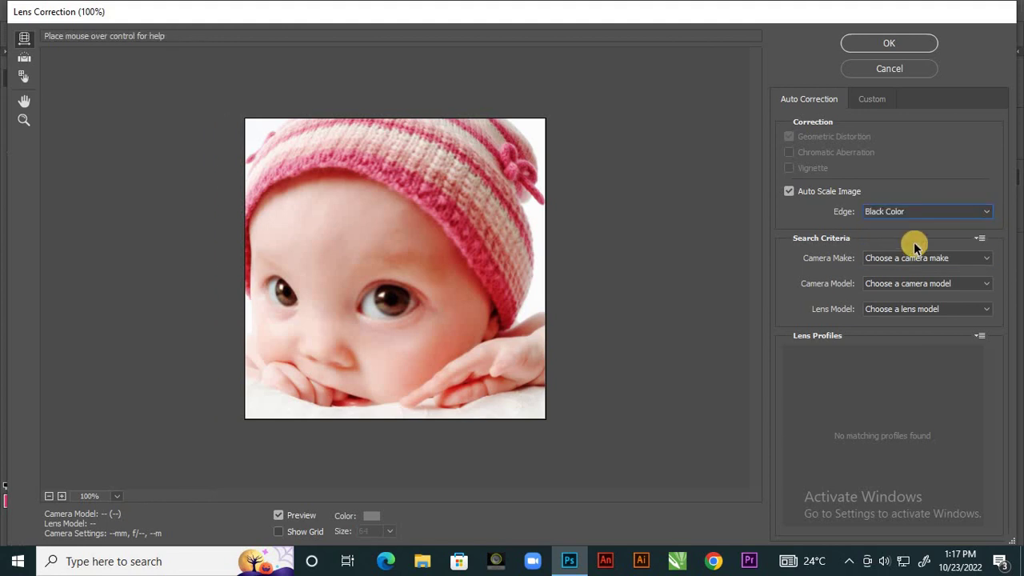
click(984, 213)
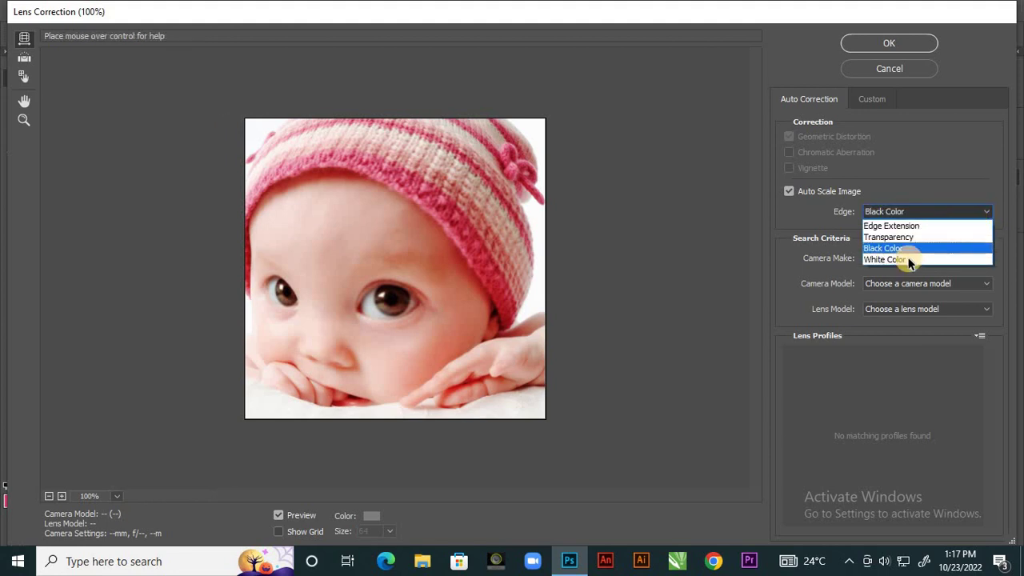
click(907, 259)
click(988, 213)
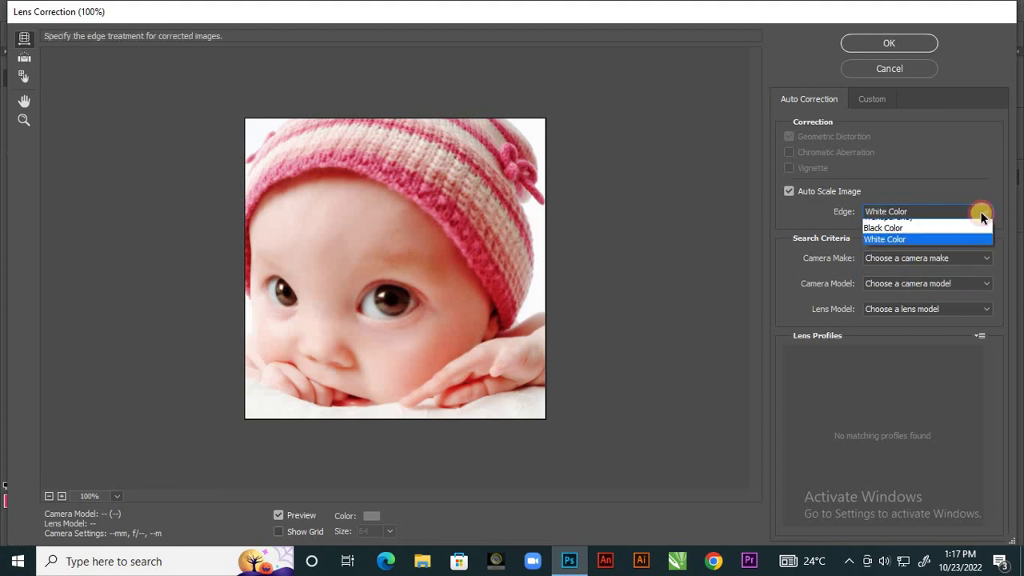
click(948, 227)
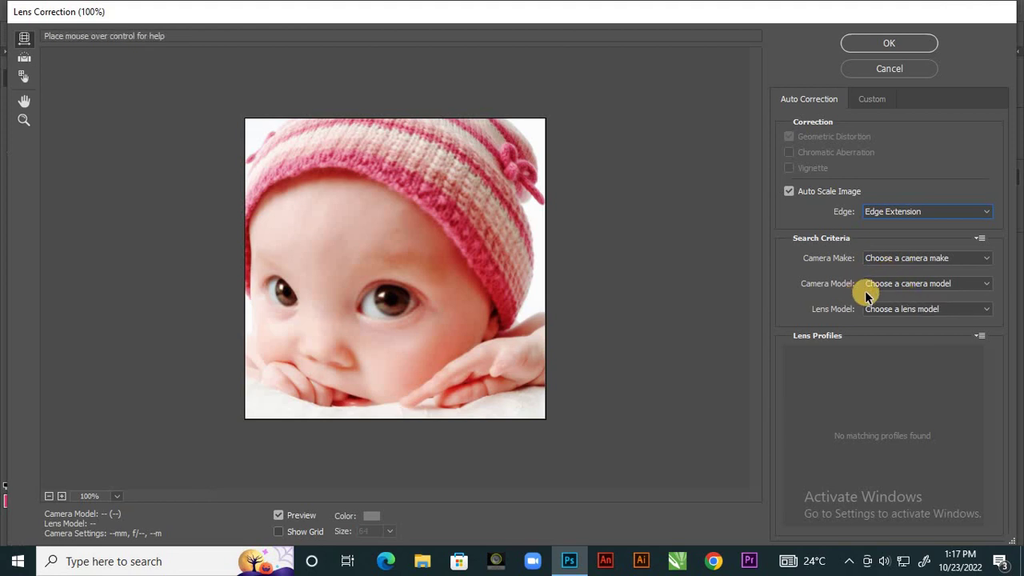
Step: Browse the Camera Model and Camera Make lists, closing both without choosing anything
click(983, 284)
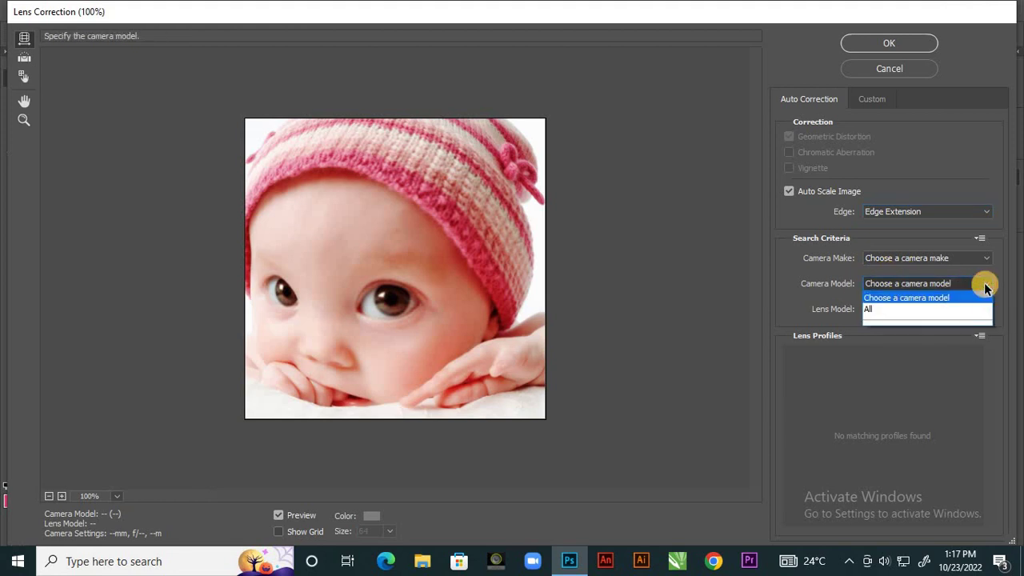
click(985, 284)
click(985, 262)
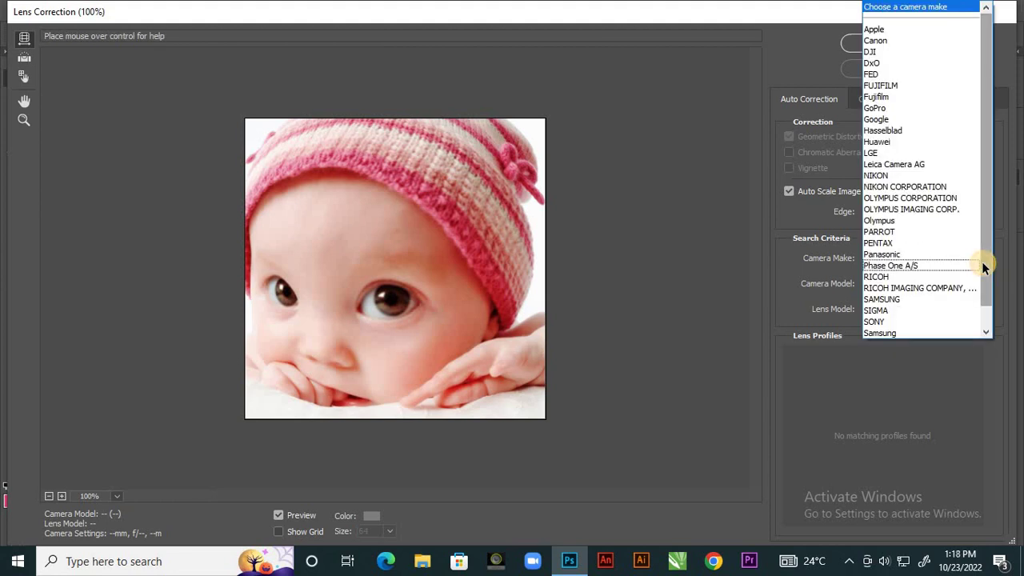
click(992, 393)
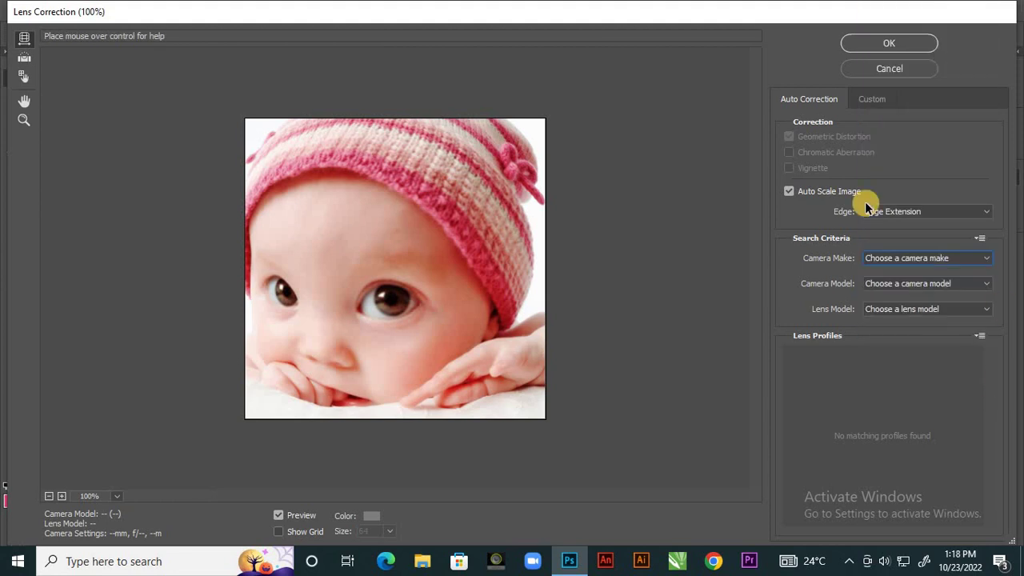
Step: Draw several Straighten Tool lines across the preview until the photo settles at its final tilt
click(28, 60)
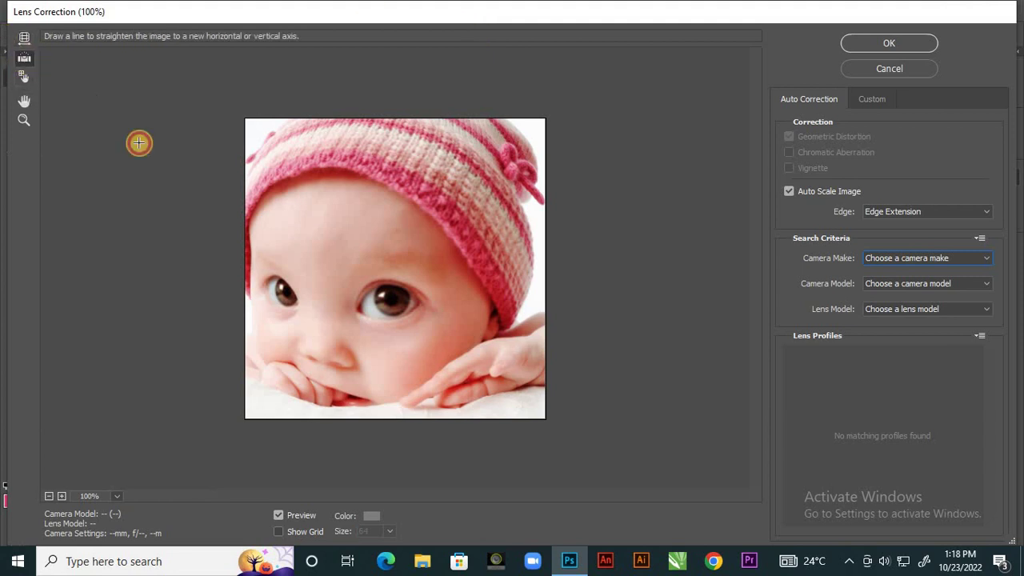
mouse_move(414, 259)
mouse_down()
mouse_move(386, 299)
mouse_move(423, 263)
mouse_move(448, 265)
mouse_move(371, 304)
mouse_up()
drag(331, 258, 427, 346)
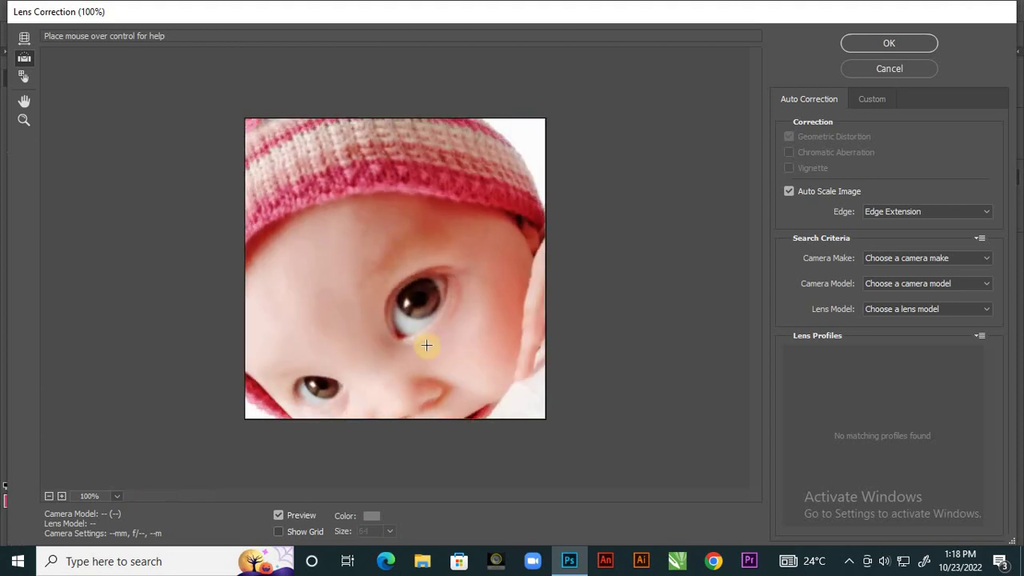
drag(349, 369, 349, 369)
drag(261, 285, 313, 320)
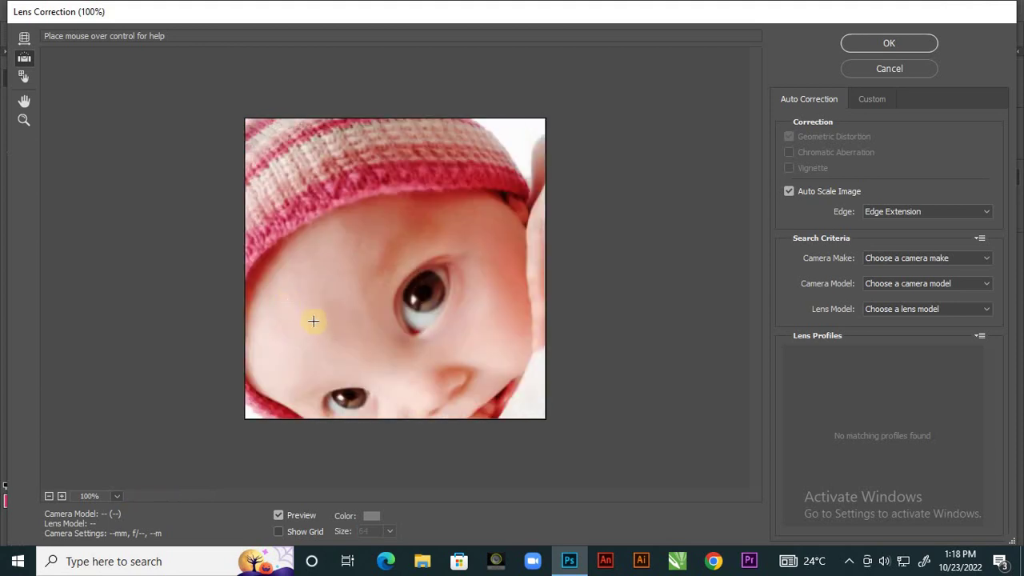
drag(293, 286, 341, 336)
mouse_move(459, 335)
mouse_down()
mouse_move(445, 343)
mouse_move(482, 329)
mouse_up()
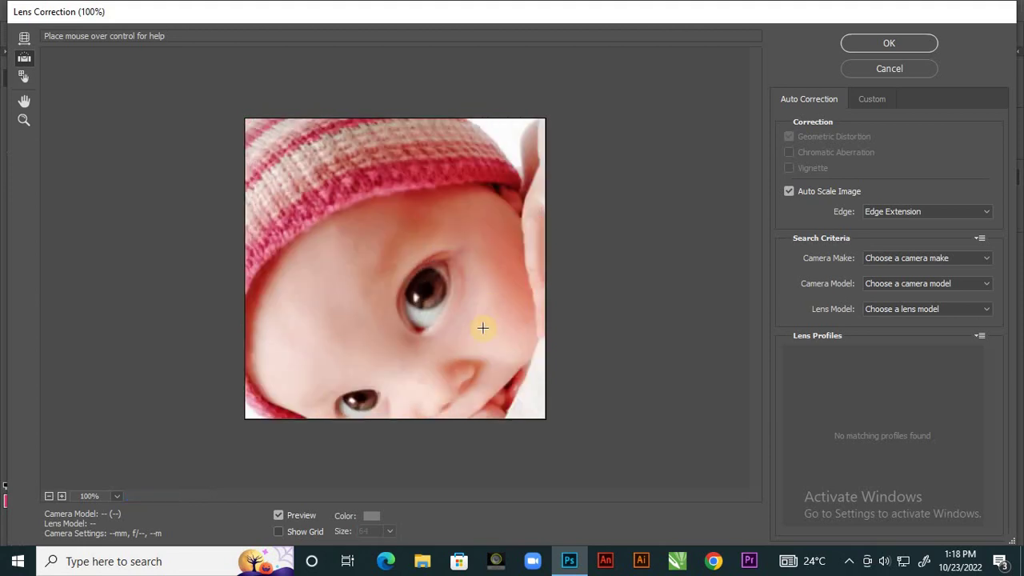
mouse_move(457, 360)
mouse_down()
mouse_move(366, 392)
mouse_move(345, 381)
mouse_up()
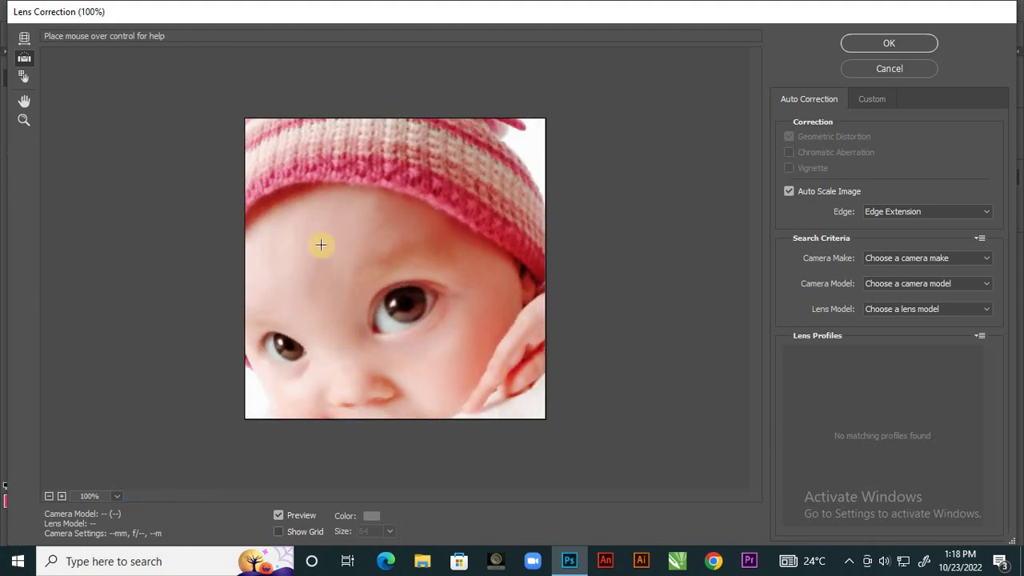
Step: Shift the alignment grid over the photo and pan around the preview
click(23, 76)
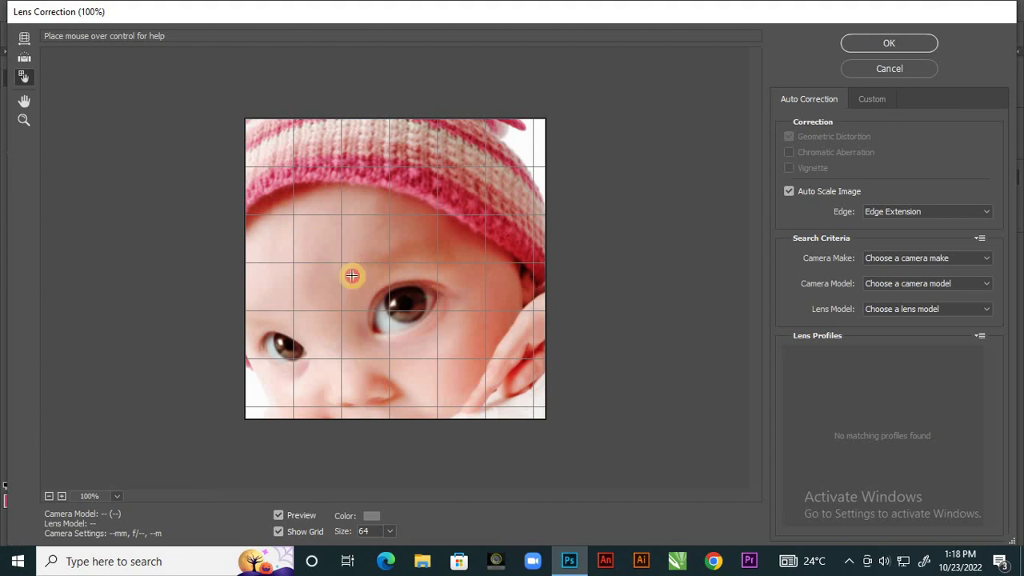
drag(352, 276, 376, 290)
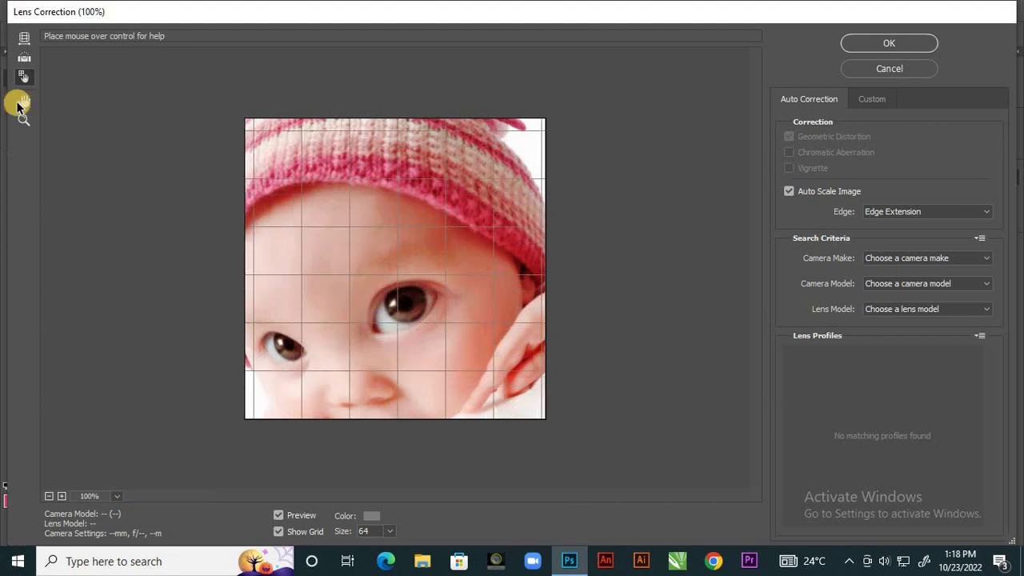
click(24, 100)
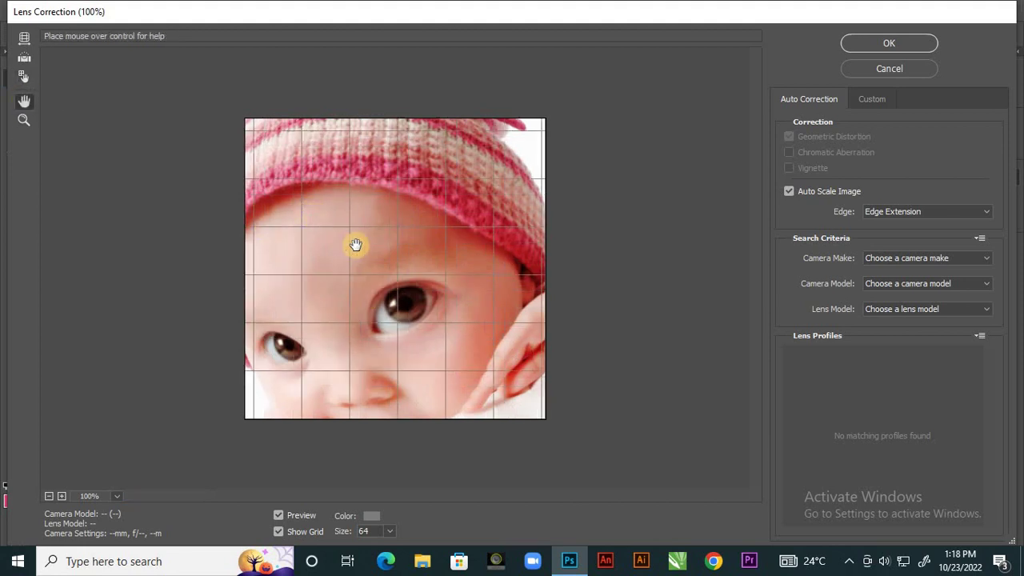
scroll(356, 244, up, 5)
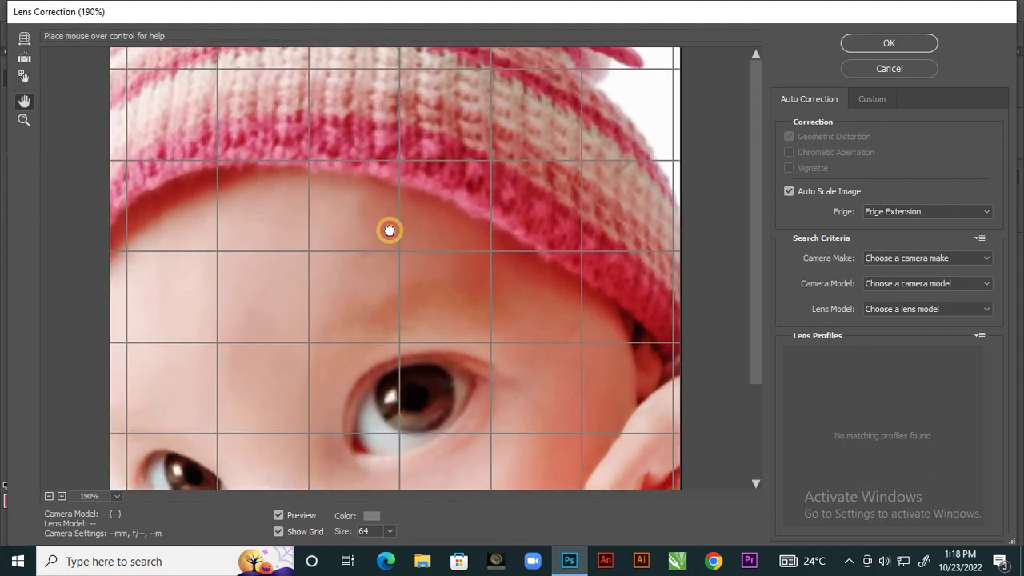
scroll(387, 217, down, 4)
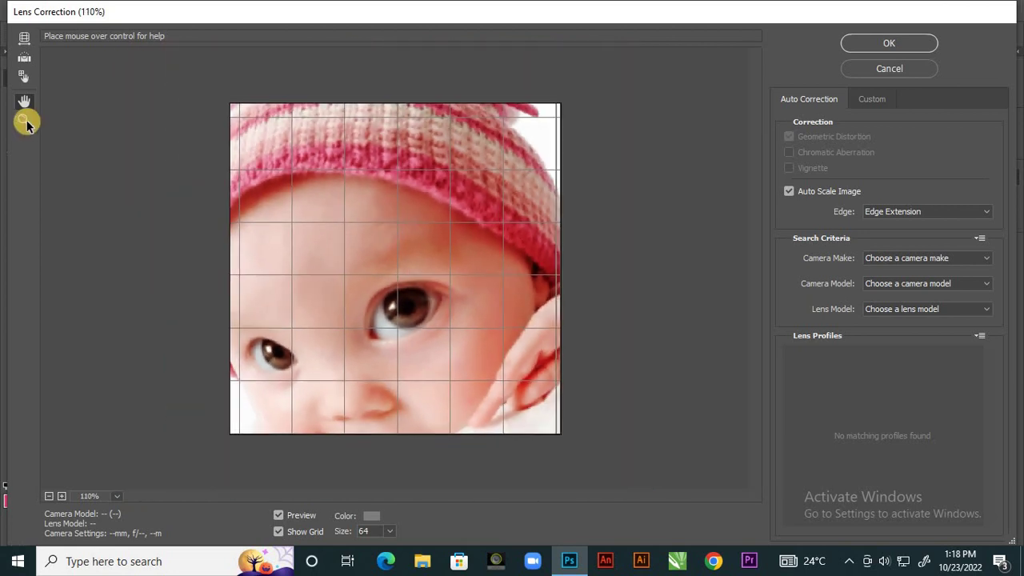
Step: Zoom into the hat, cancel Lens Correction, and bring up the Filter menu again
click(24, 121)
drag(247, 127, 266, 149)
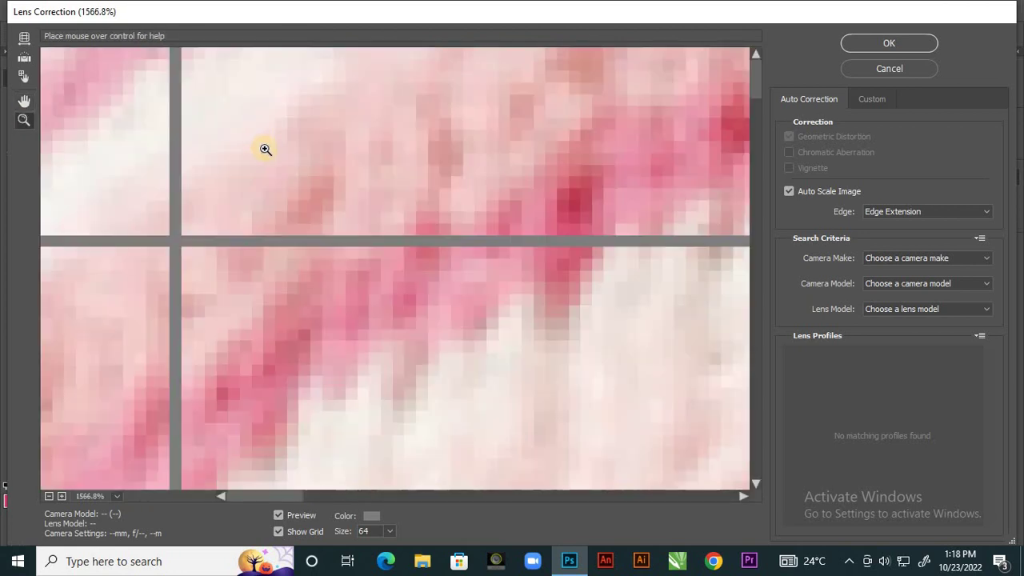
click(183, 107)
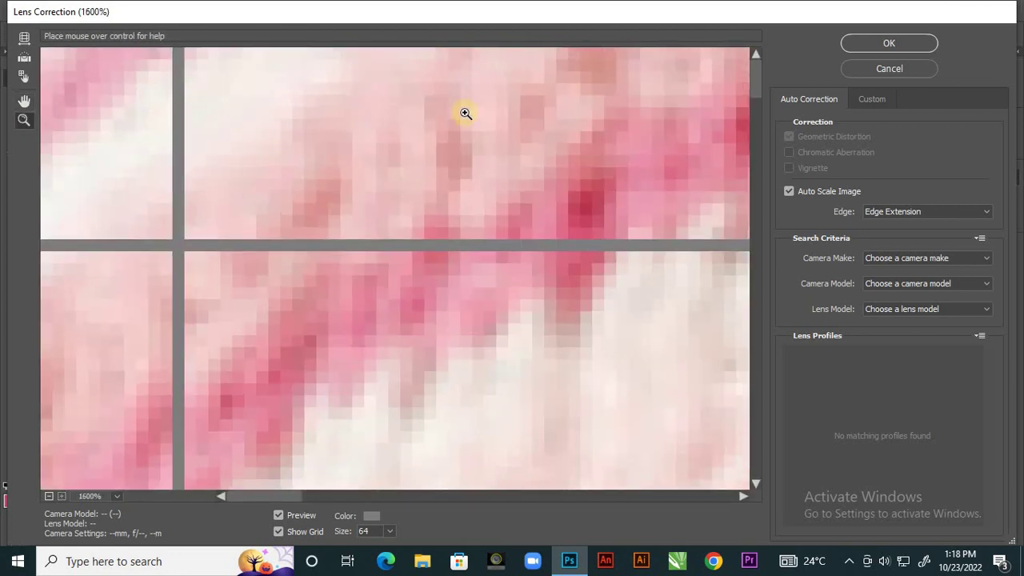
click(882, 71)
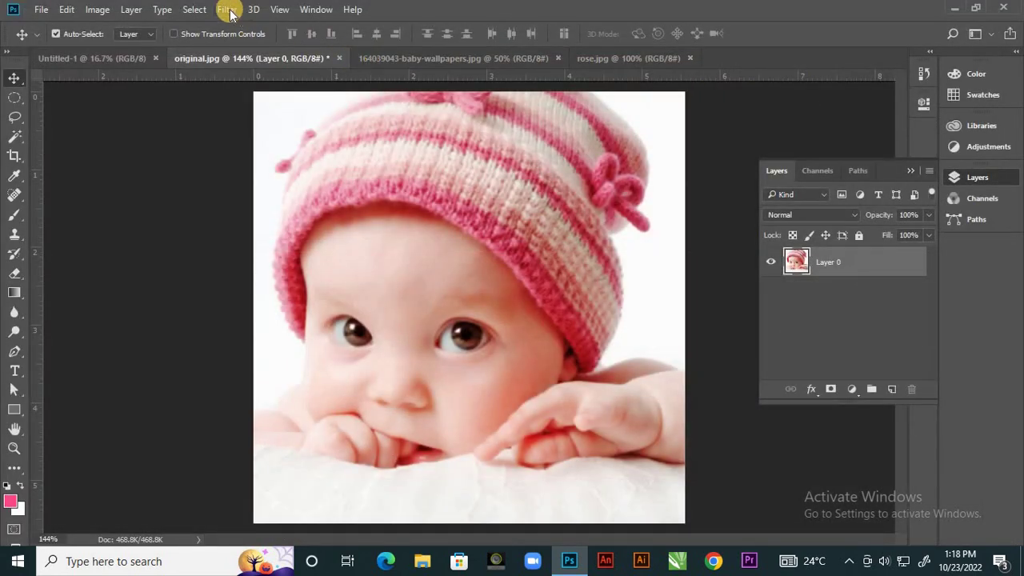
click(229, 10)
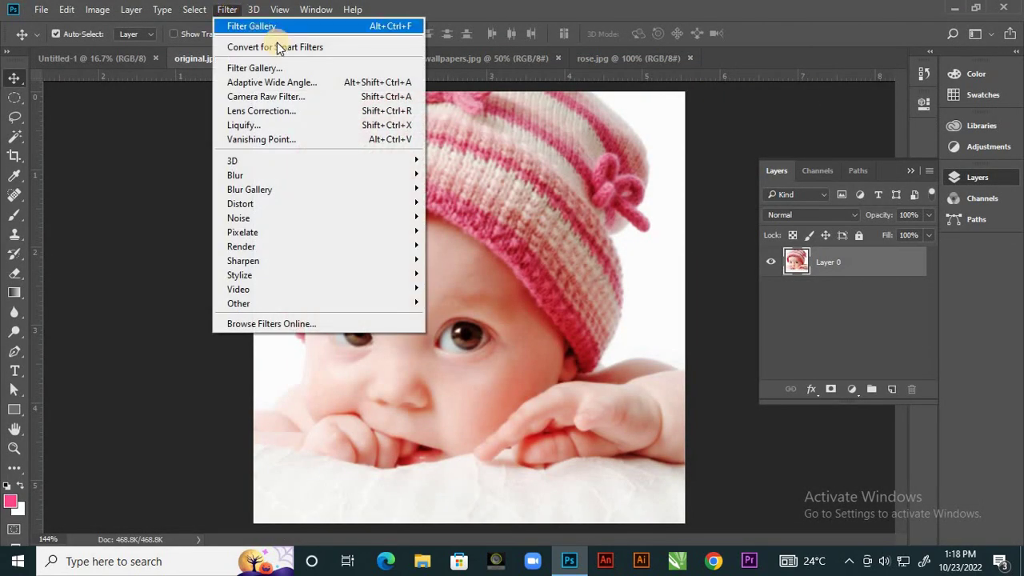
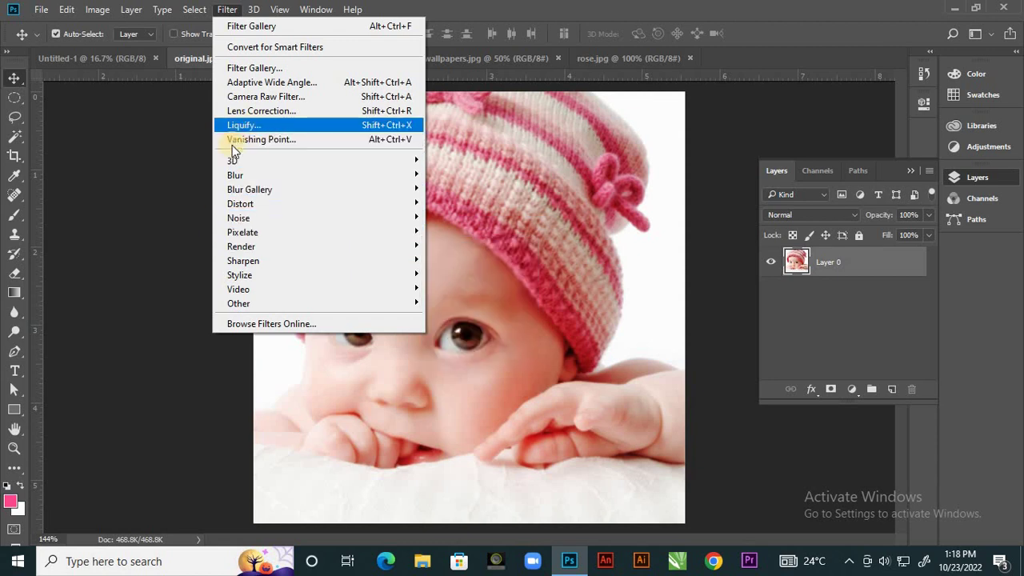
Step: Open Liquify on the hat portrait, then cancel it, leaving the portrait unchanged
click(281, 125)
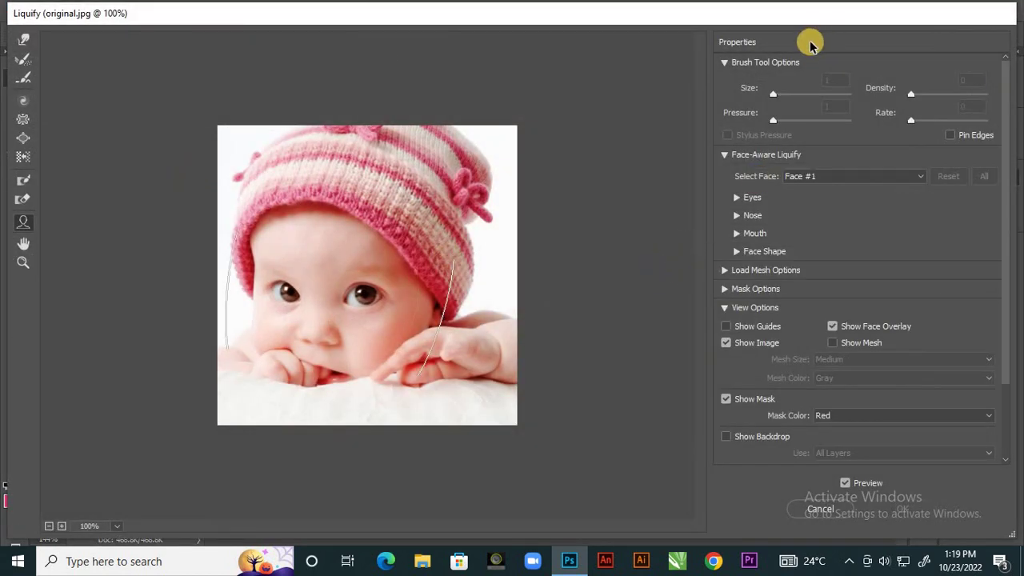
mouse_move(403, 20)
mouse_down()
mouse_move(293, 32)
mouse_move(288, 5)
mouse_up()
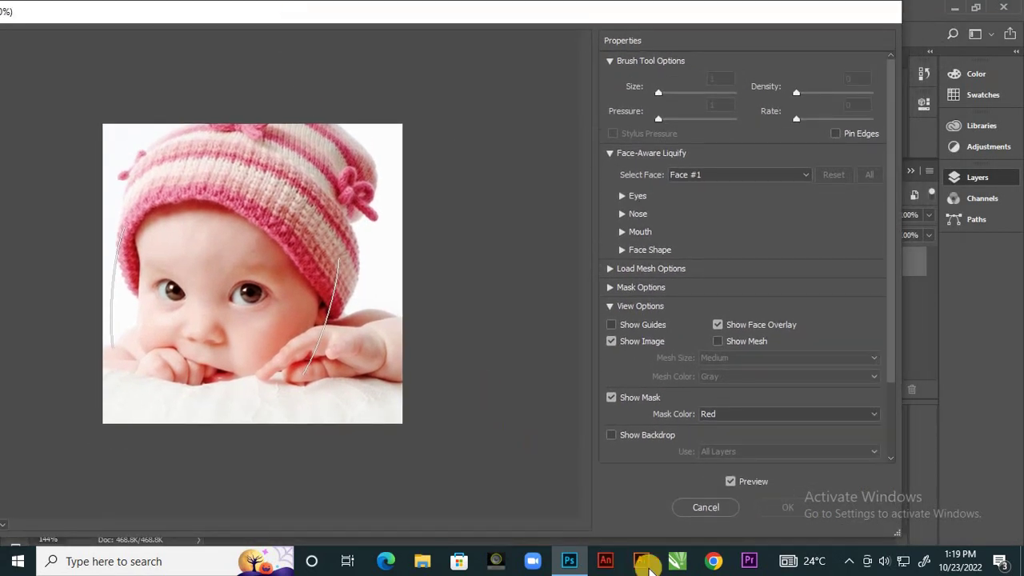
click(700, 508)
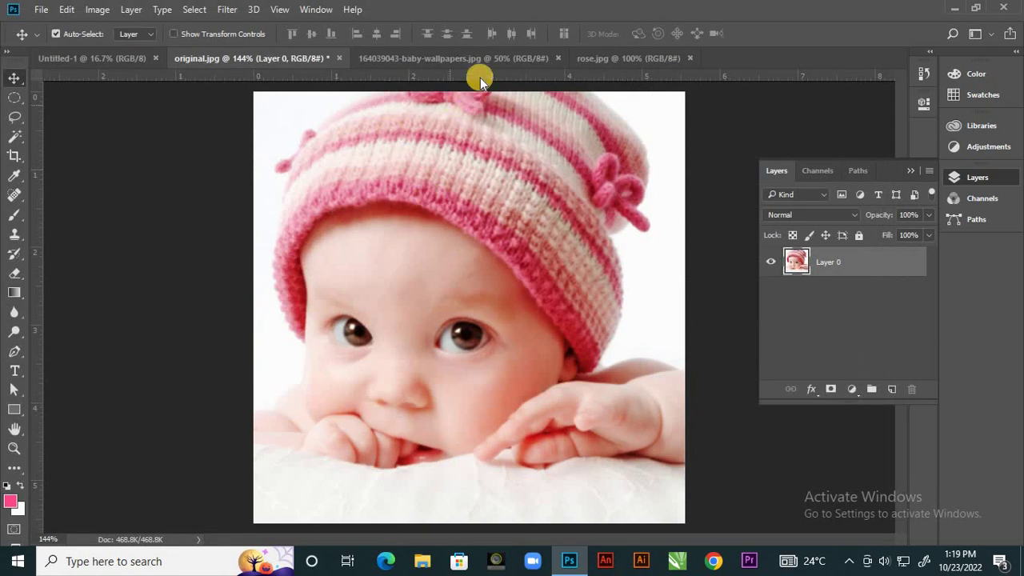
Step: On 164039043-baby-wallpapers.jpg, unlock the Background into Layer 0, zoom in, and open Liquify
click(496, 62)
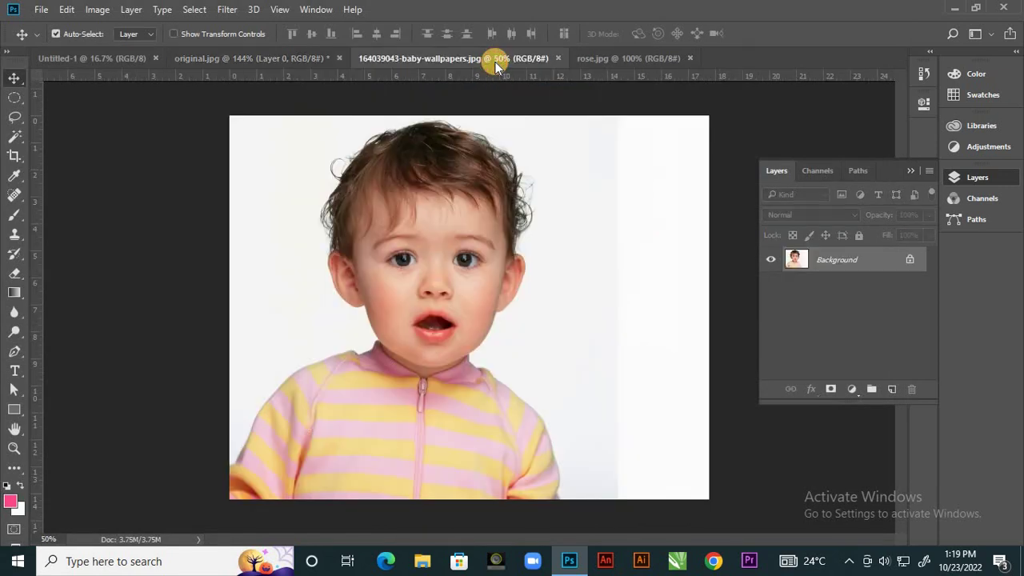
click(913, 261)
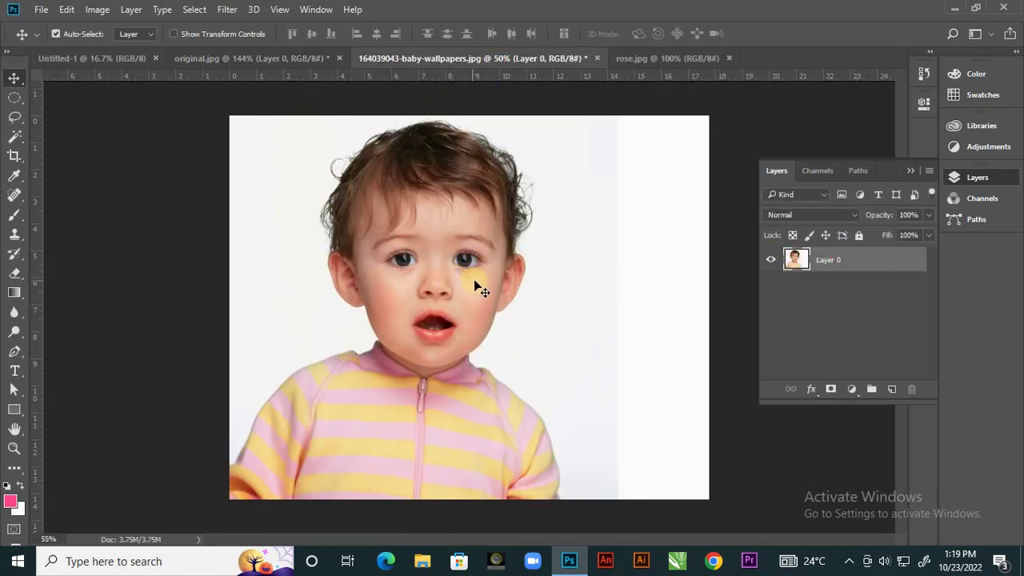
scroll(628, 284, up, 5)
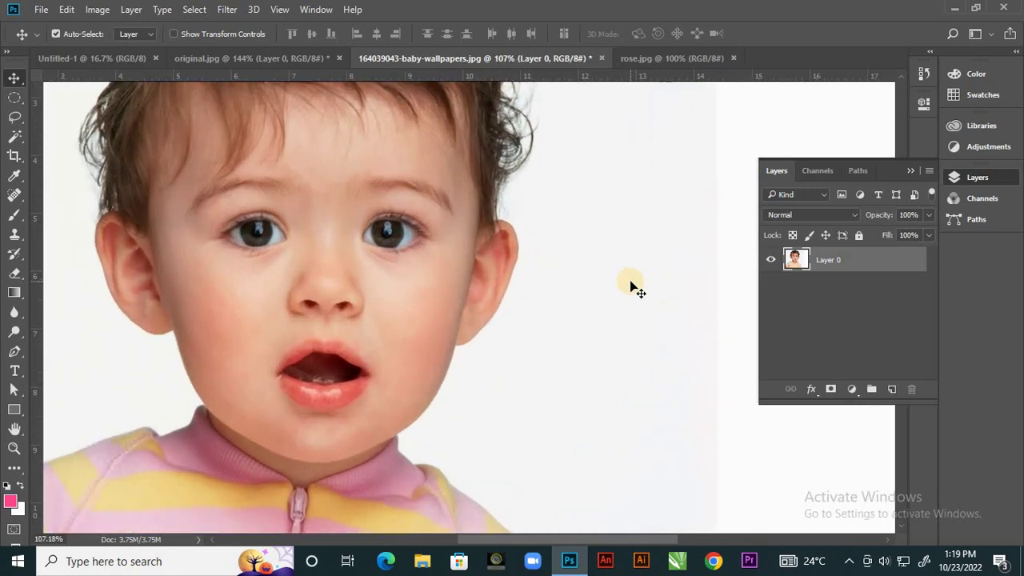
scroll(631, 286, up, 2)
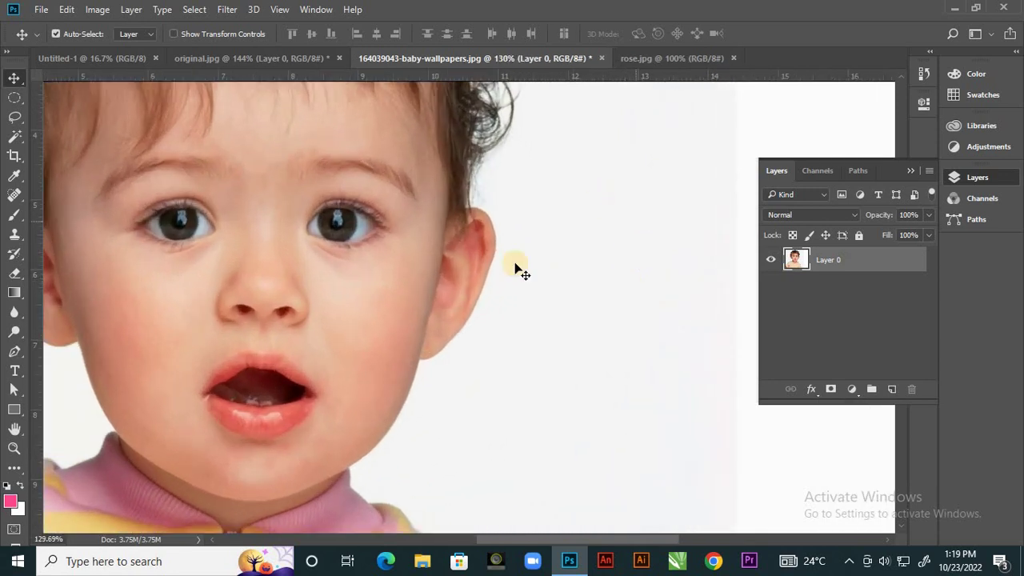
scroll(494, 305, down, 1)
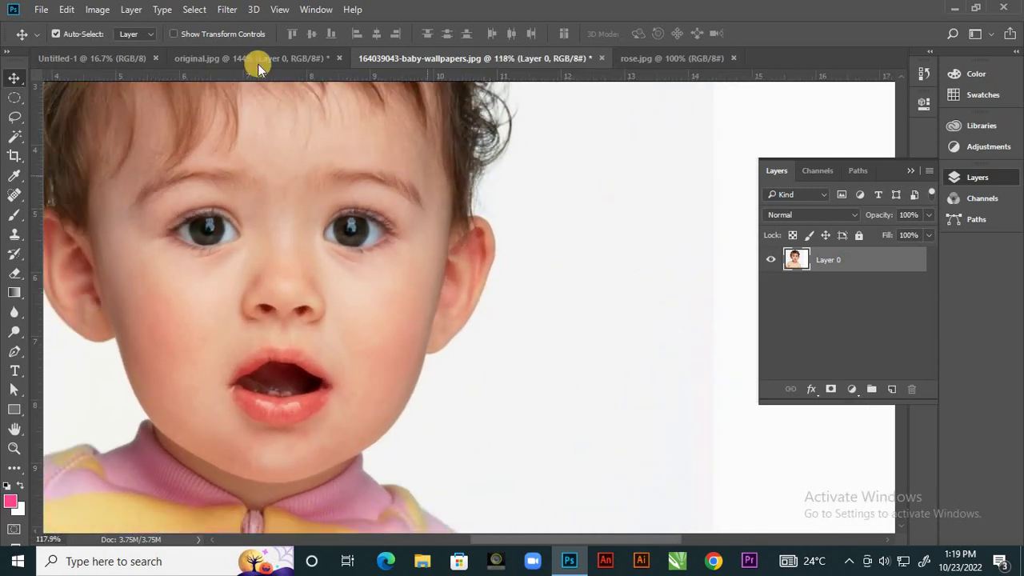
click(230, 9)
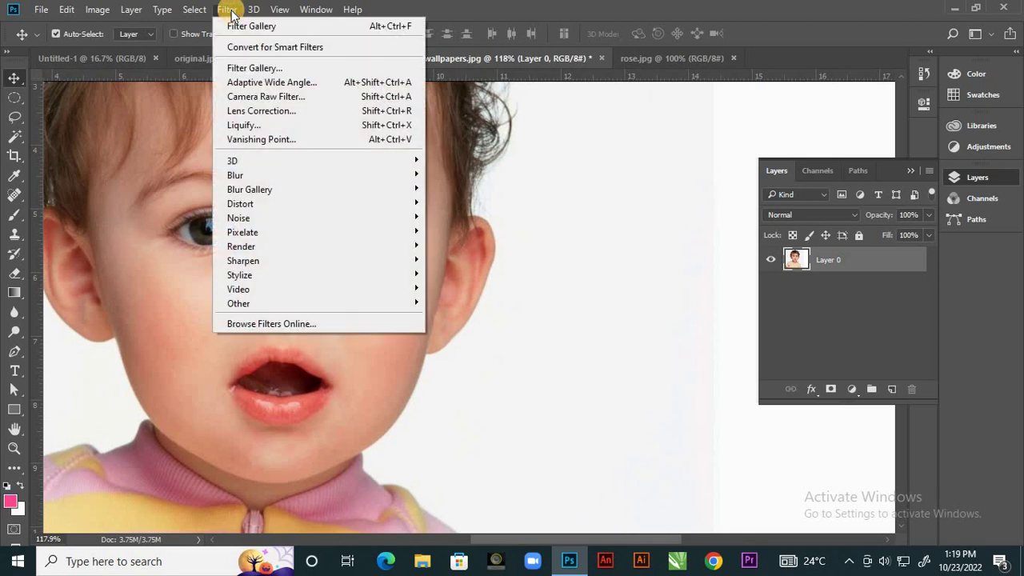
click(250, 125)
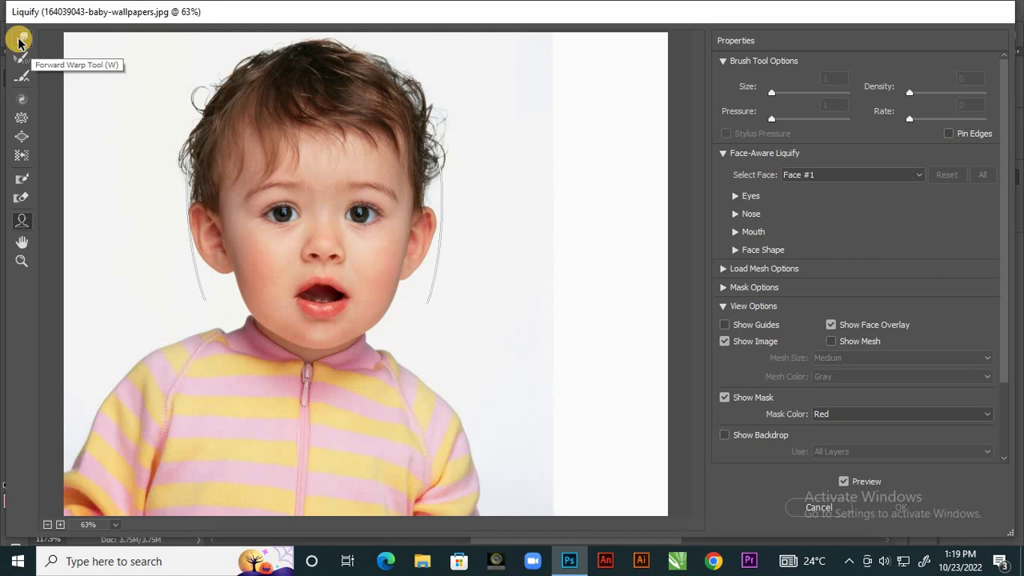
Step: Pull the toddler's ears outward with the Forward Warp brush at size 100 and pressure 100
click(20, 39)
mouse_move(293, 243)
mouse_down()
mouse_move(321, 247)
mouse_move(324, 264)
mouse_move(320, 227)
mouse_move(321, 244)
mouse_move(354, 263)
mouse_move(444, 217)
mouse_up()
mouse_move(200, 233)
mouse_down()
mouse_move(184, 208)
mouse_move(218, 269)
mouse_up()
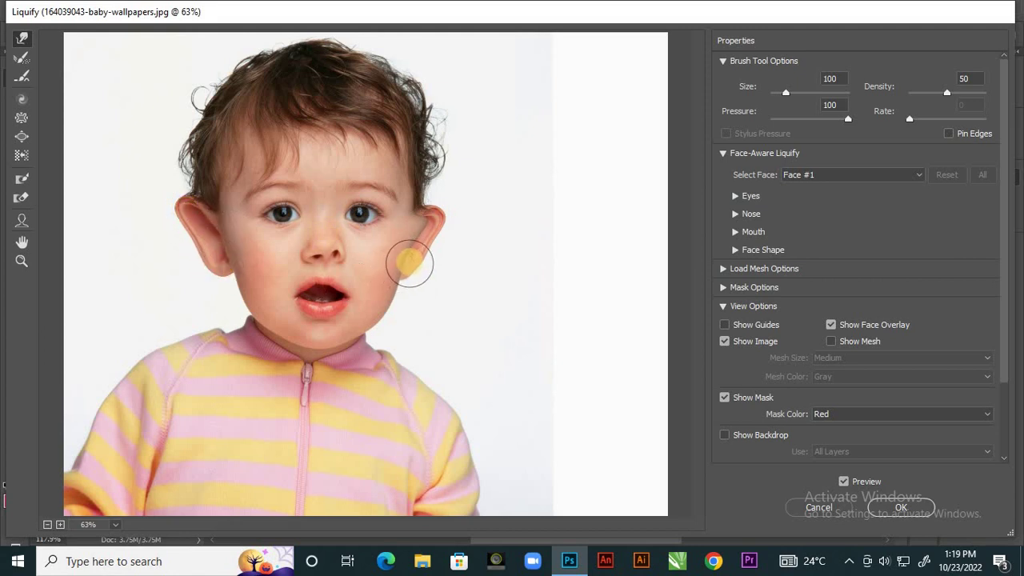
drag(406, 259, 404, 284)
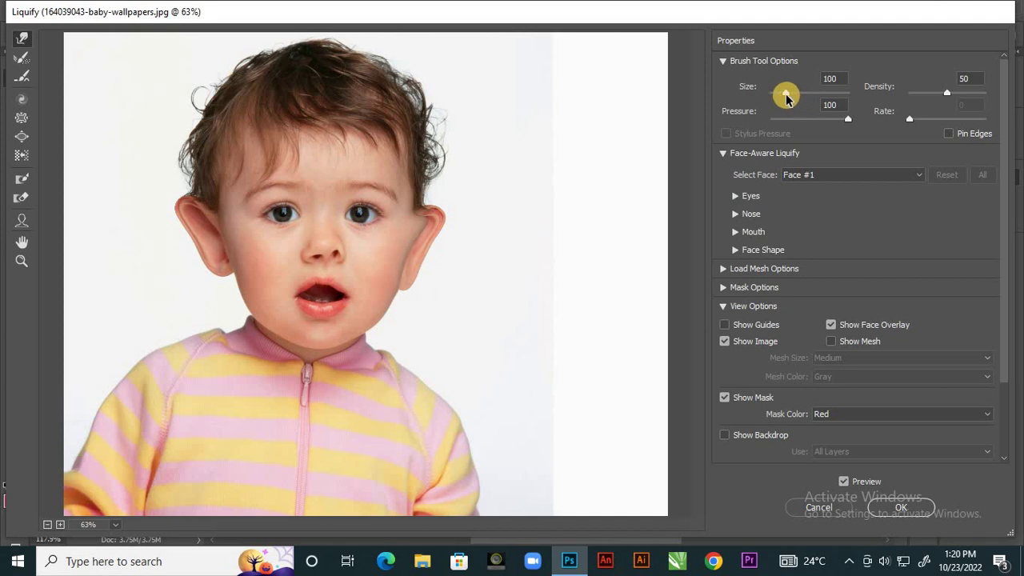
drag(804, 93, 760, 91)
click(848, 120)
mouse_move(848, 122)
mouse_down()
mouse_move(789, 115)
mouse_move(848, 120)
mouse_up()
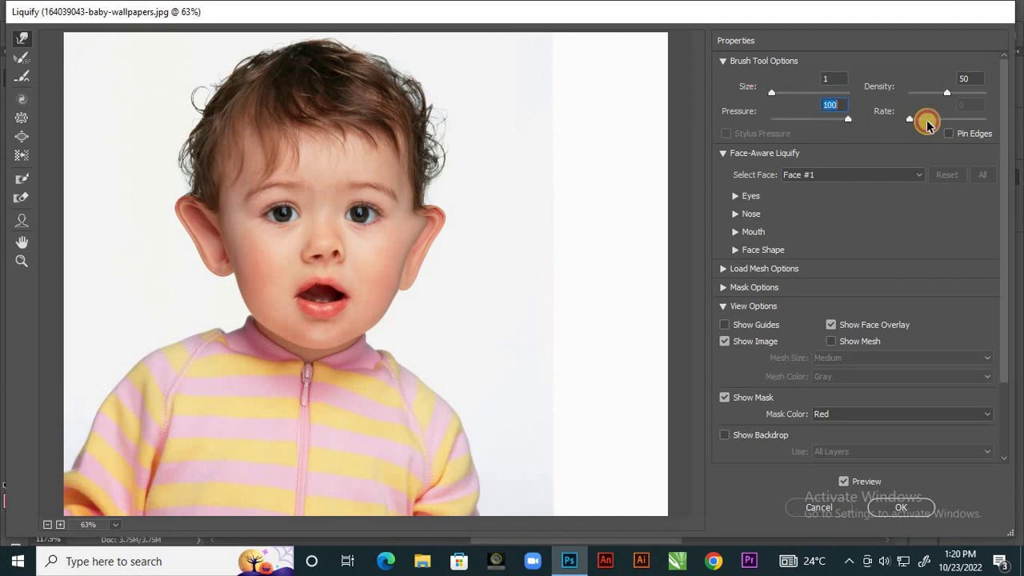
Step: Reconstruct the ears, nose and mouth area back to their original shape
click(24, 60)
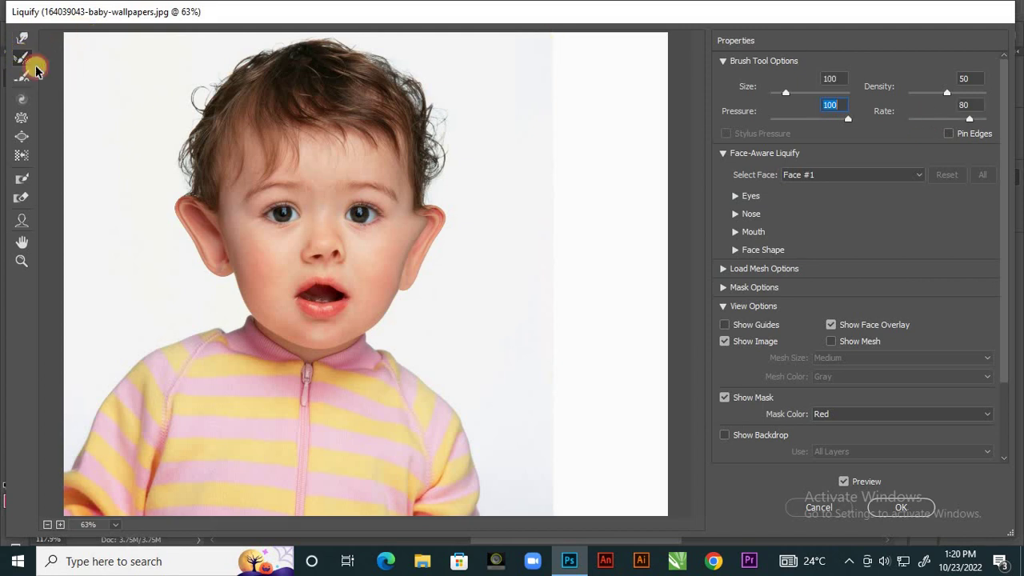
drag(230, 270, 183, 201)
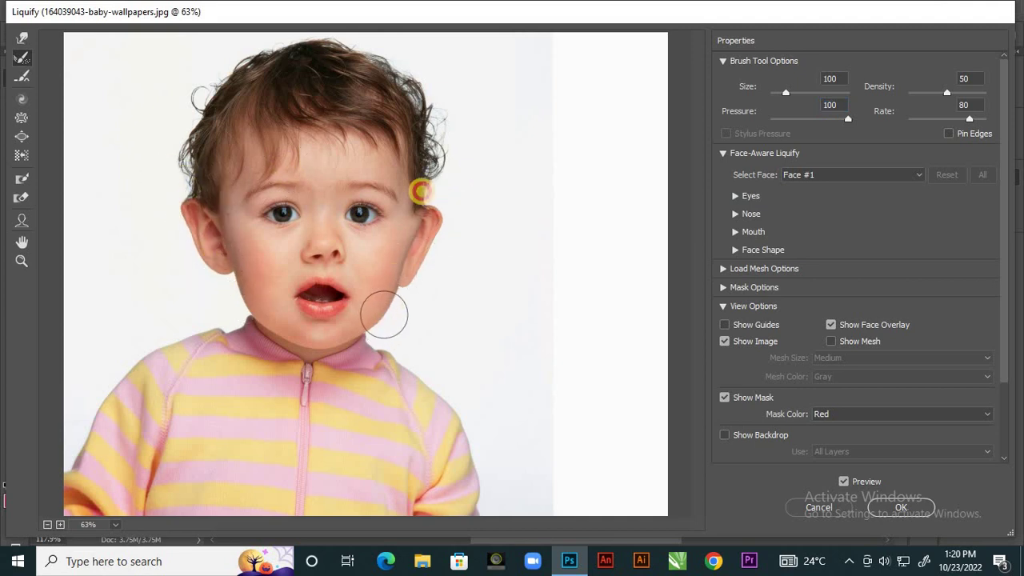
mouse_move(374, 179)
mouse_down()
mouse_move(303, 301)
mouse_move(326, 234)
mouse_move(318, 320)
mouse_move(322, 304)
mouse_move(281, 267)
mouse_move(207, 247)
mouse_move(205, 219)
mouse_up()
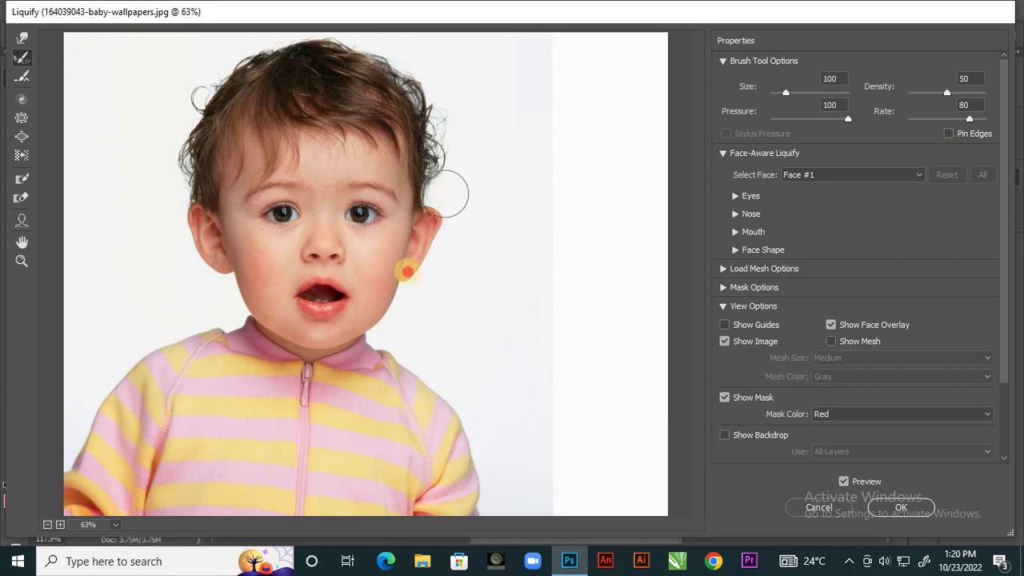
mouse_move(441, 201)
mouse_down()
mouse_move(404, 259)
mouse_move(467, 204)
mouse_move(467, 182)
mouse_move(412, 280)
mouse_up()
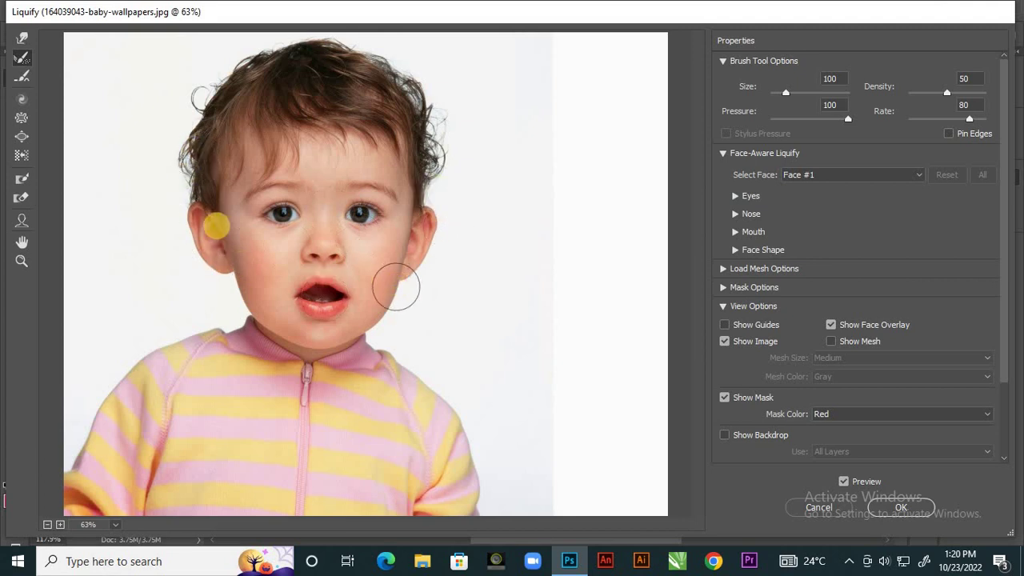
Step: Twirl the toddler's eyes and mouth clockwise with a size-200 brush
click(22, 79)
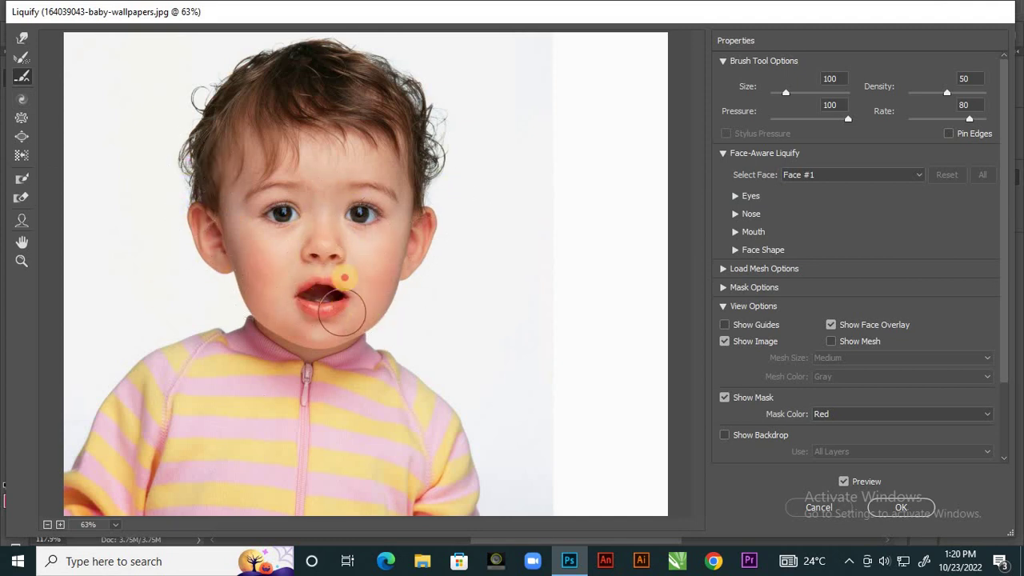
click(22, 103)
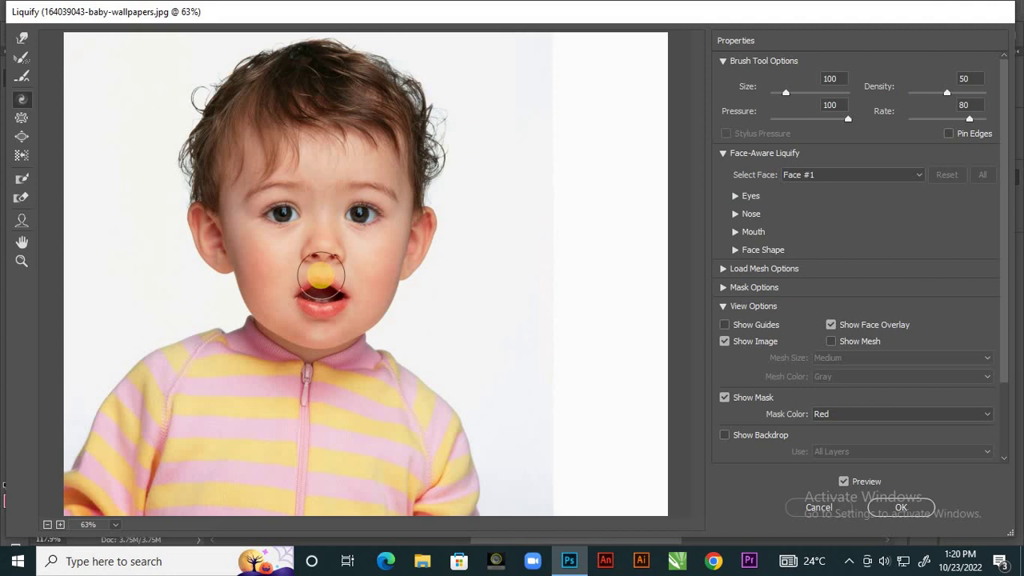
key(bracketright)
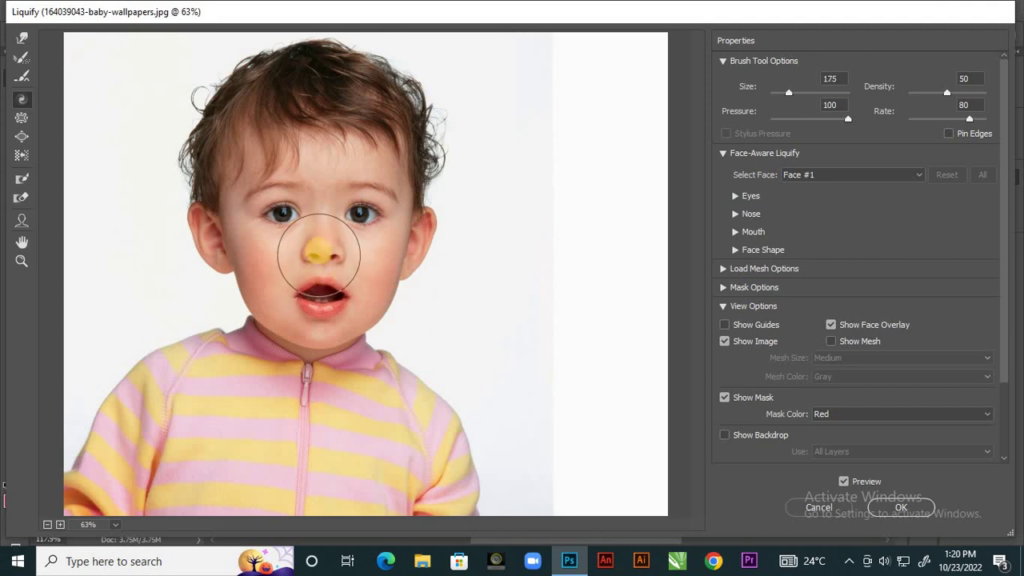
key(bracketright)
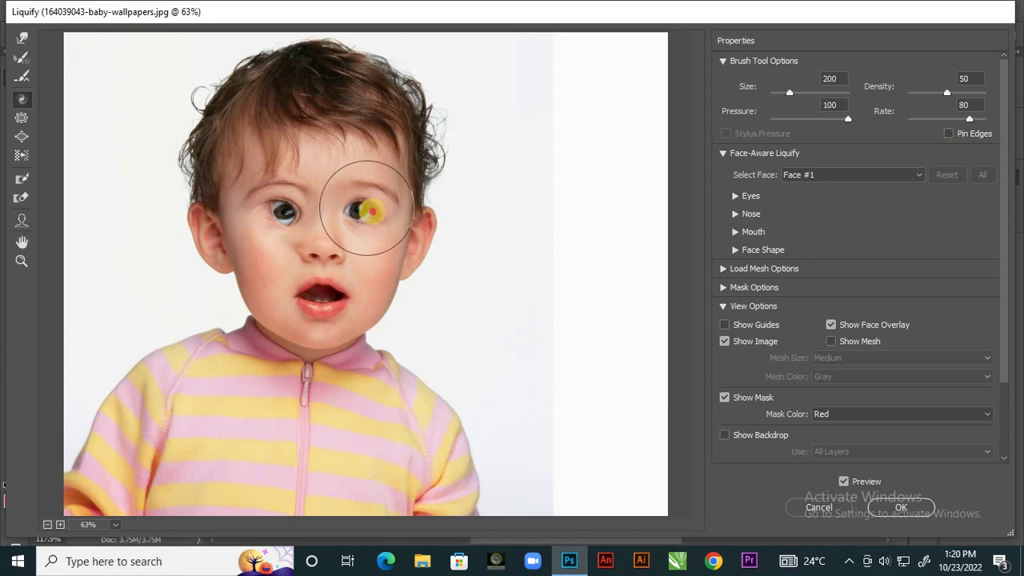
mouse_move(422, 239)
mouse_down()
mouse_move(403, 201)
mouse_move(363, 181)
mouse_up()
mouse_move(361, 262)
mouse_down()
mouse_move(407, 176)
mouse_move(389, 158)
mouse_move(362, 158)
mouse_move(346, 194)
mouse_move(365, 206)
mouse_move(424, 186)
mouse_move(404, 196)
mouse_move(269, 186)
mouse_move(285, 210)
mouse_move(289, 189)
mouse_move(247, 174)
mouse_move(240, 221)
mouse_up()
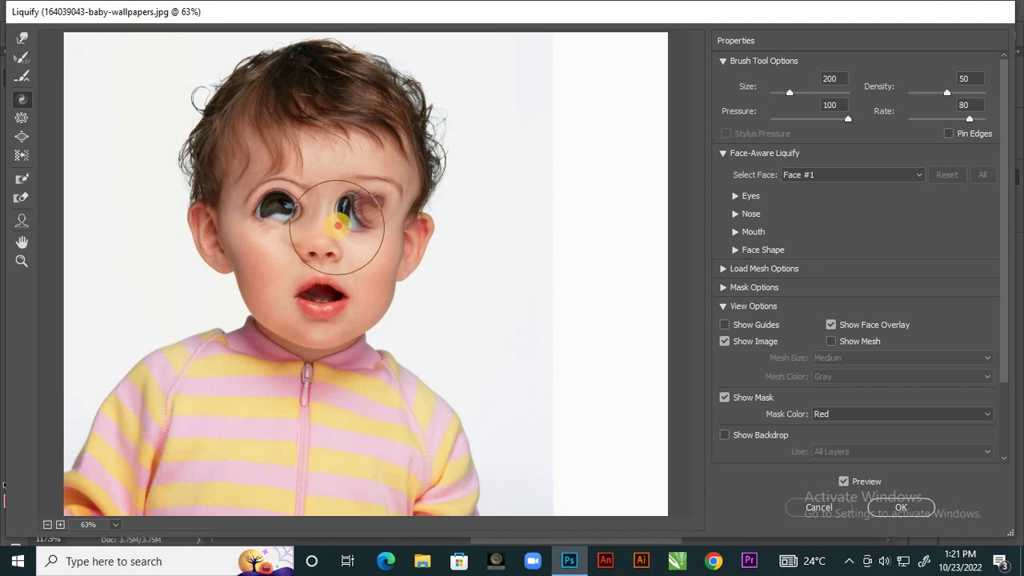
mouse_move(365, 207)
mouse_down()
mouse_move(389, 184)
mouse_move(359, 210)
mouse_move(281, 212)
mouse_up()
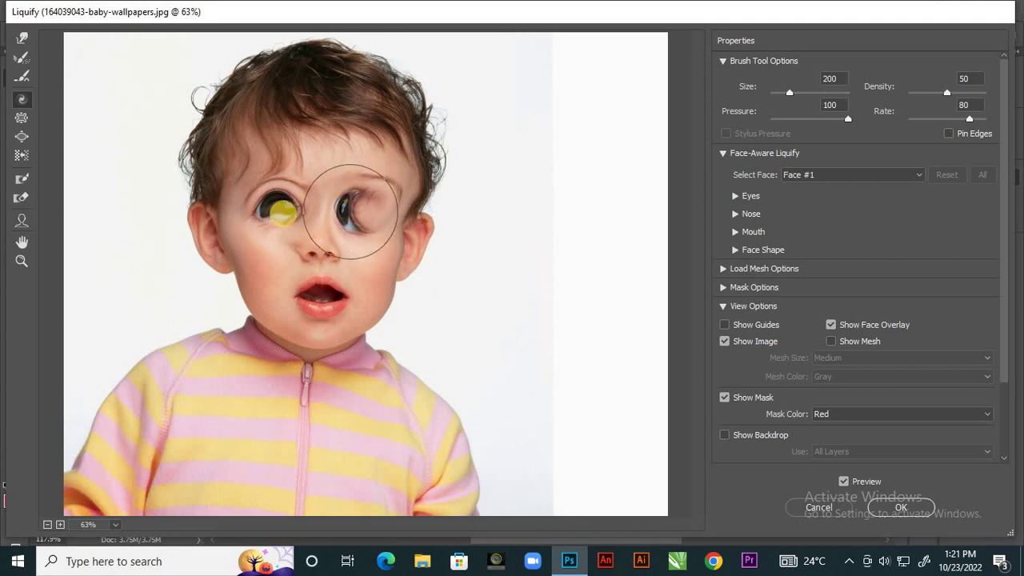
mouse_move(316, 262)
mouse_down()
mouse_move(350, 269)
mouse_move(279, 201)
mouse_move(339, 229)
mouse_move(327, 305)
mouse_move(288, 277)
mouse_move(354, 297)
mouse_move(359, 231)
mouse_move(261, 242)
mouse_move(307, 320)
mouse_up()
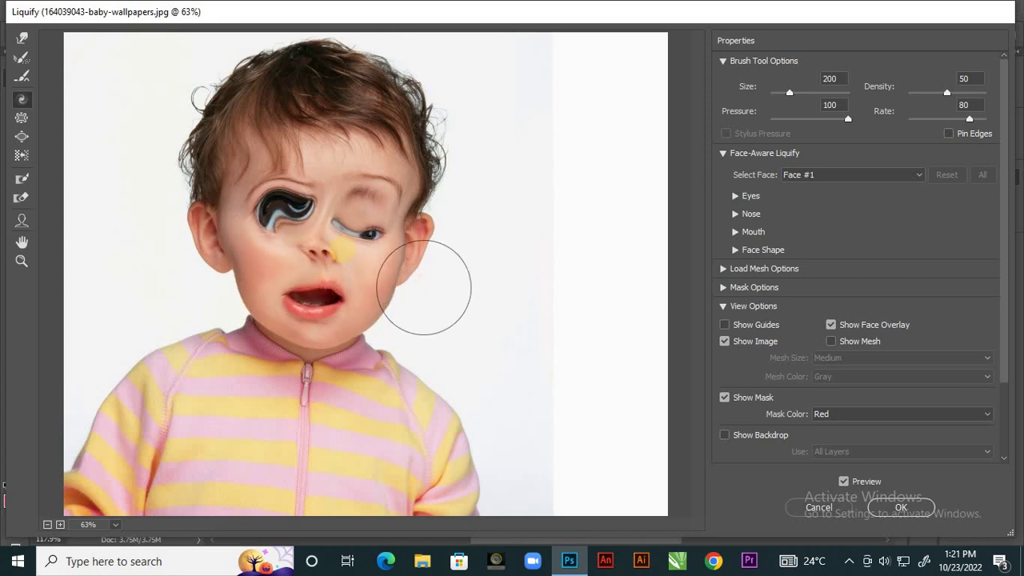
Step: Restore both eyes to their normal look with the Reconstruct brush at size 200
click(19, 64)
mouse_move(309, 190)
mouse_down()
mouse_move(351, 189)
mouse_move(392, 272)
mouse_move(393, 255)
mouse_move(256, 181)
mouse_move(265, 182)
mouse_move(269, 267)
mouse_move(299, 246)
mouse_move(297, 222)
mouse_move(258, 205)
mouse_move(230, 212)
mouse_move(314, 219)
mouse_move(422, 202)
mouse_move(376, 203)
mouse_move(282, 238)
mouse_move(303, 240)
mouse_move(239, 173)
mouse_move(354, 188)
mouse_move(396, 323)
mouse_move(397, 189)
mouse_move(381, 159)
mouse_move(330, 235)
mouse_move(323, 163)
mouse_move(215, 245)
mouse_move(240, 183)
mouse_move(260, 299)
mouse_move(304, 191)
mouse_move(381, 265)
mouse_move(389, 189)
mouse_move(287, 213)
mouse_move(267, 179)
mouse_move(187, 284)
mouse_move(173, 215)
mouse_move(199, 279)
mouse_move(327, 230)
mouse_move(400, 177)
mouse_move(435, 235)
mouse_move(400, 296)
mouse_move(441, 210)
mouse_move(414, 197)
mouse_move(193, 230)
mouse_move(209, 220)
mouse_move(179, 220)
mouse_move(157, 238)
mouse_move(91, 171)
mouse_up()
key(])
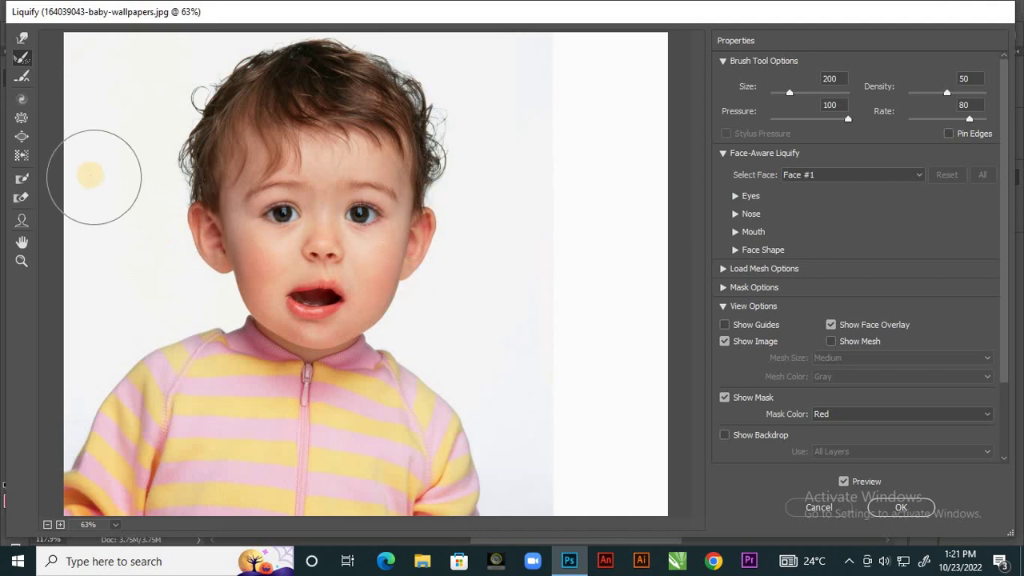
Step: Pucker the toddler's jaw edge and the area near the ear
click(20, 118)
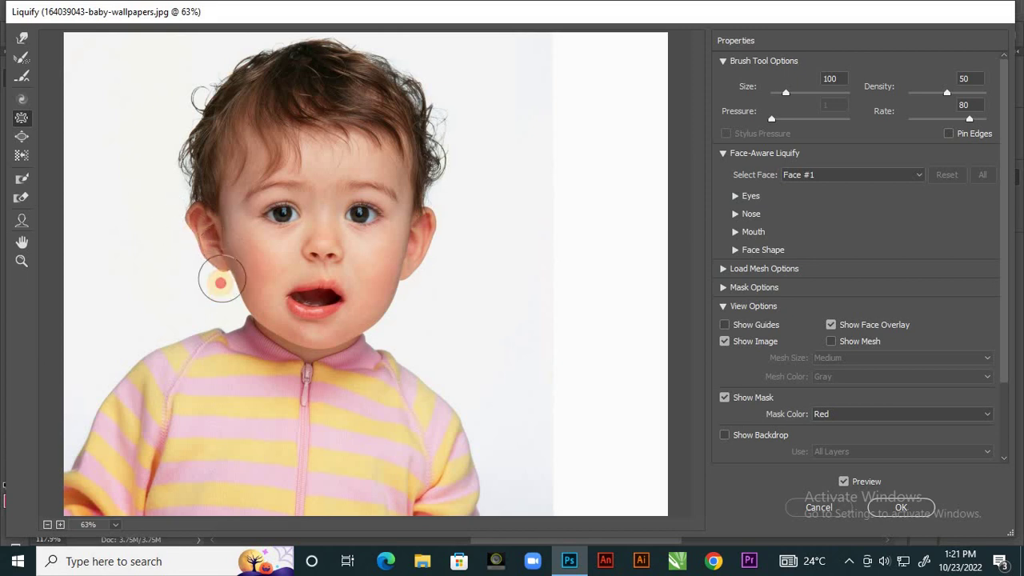
click(196, 319)
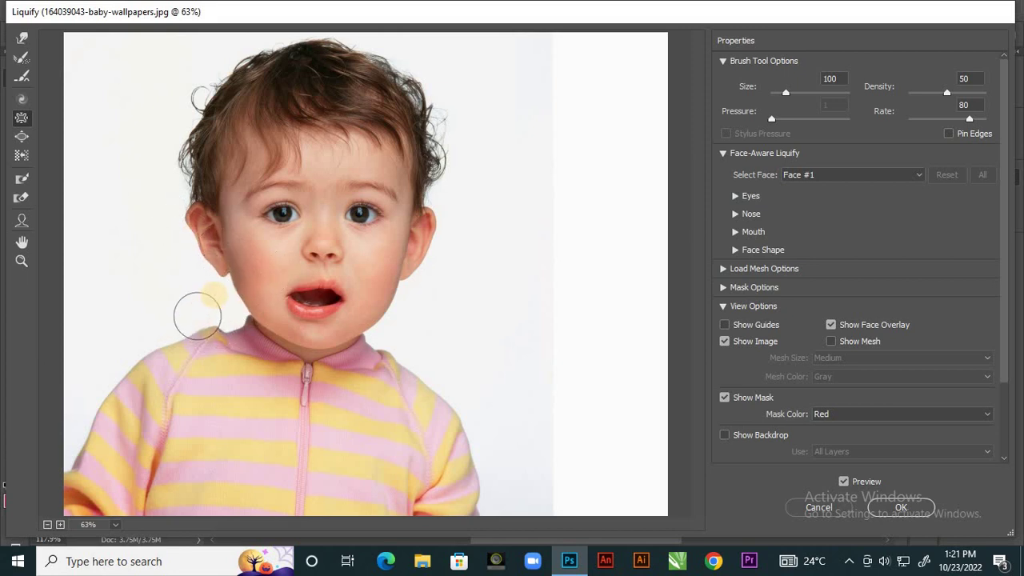
mouse_move(214, 269)
mouse_down()
mouse_move(154, 162)
mouse_move(193, 123)
mouse_move(181, 180)
mouse_move(185, 245)
mouse_move(204, 285)
mouse_move(196, 223)
mouse_move(173, 302)
mouse_move(212, 163)
mouse_up()
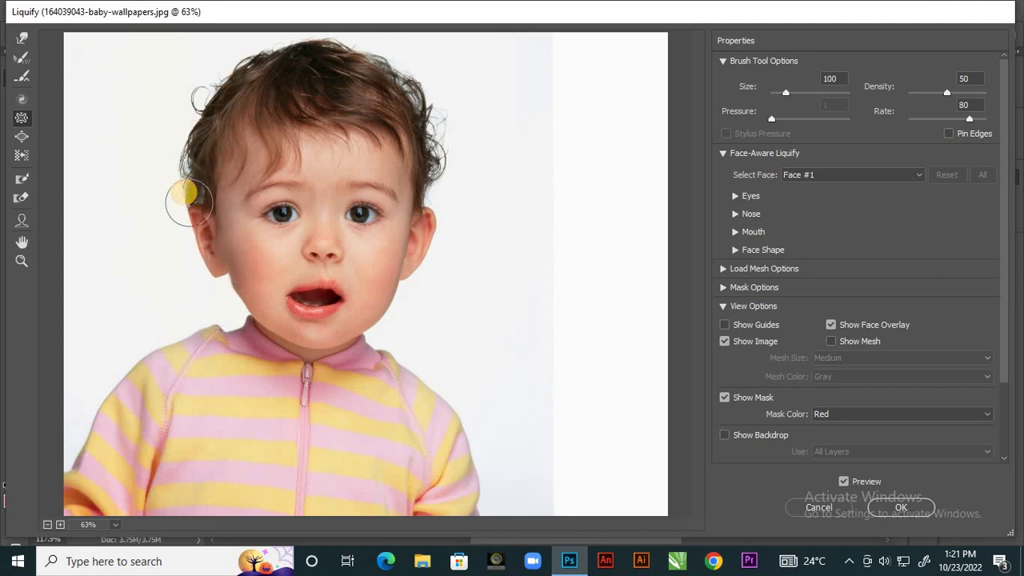
Step: Reconstruct the face and mouth back to their original shape
click(19, 62)
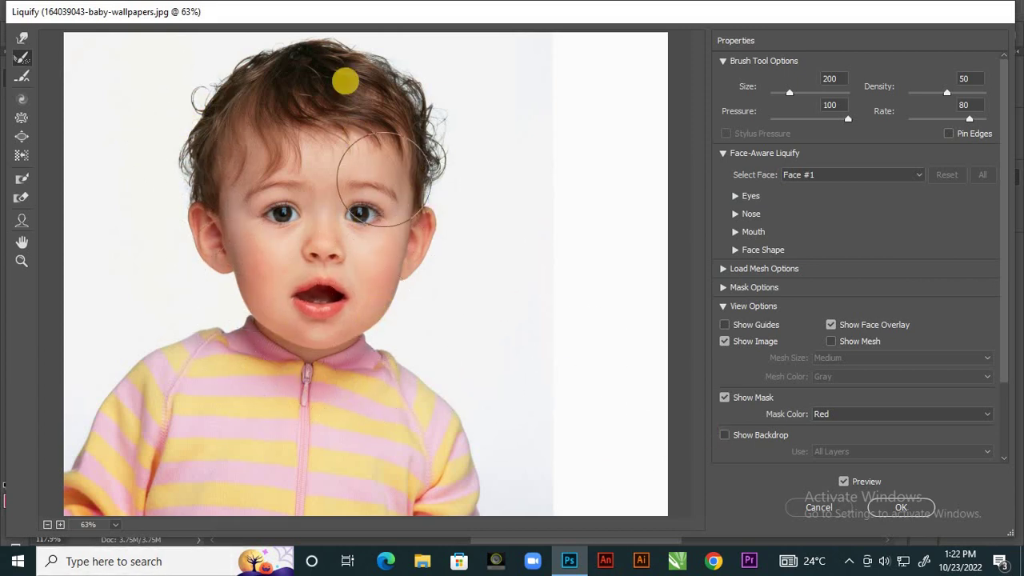
click(240, 210)
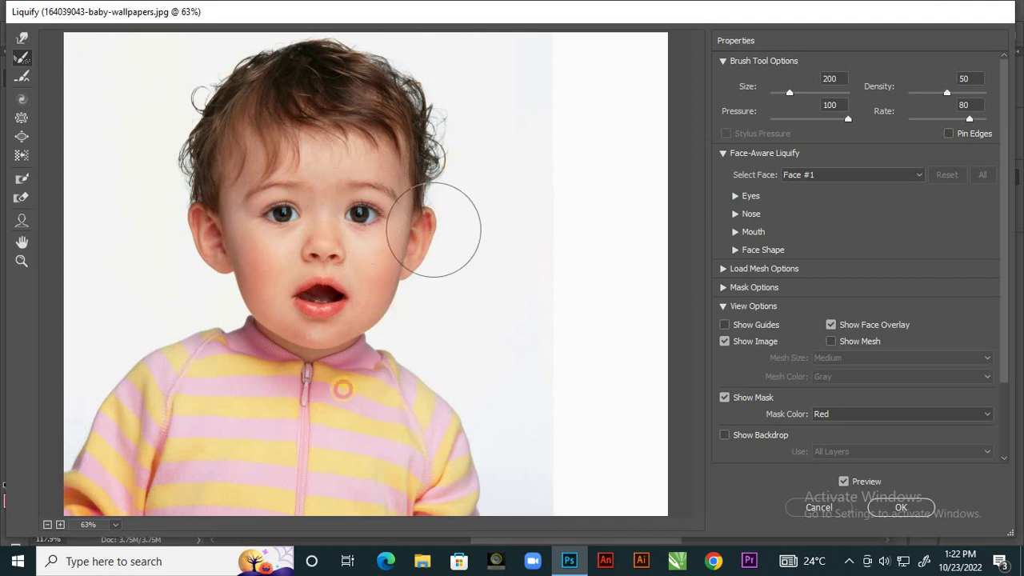
click(313, 346)
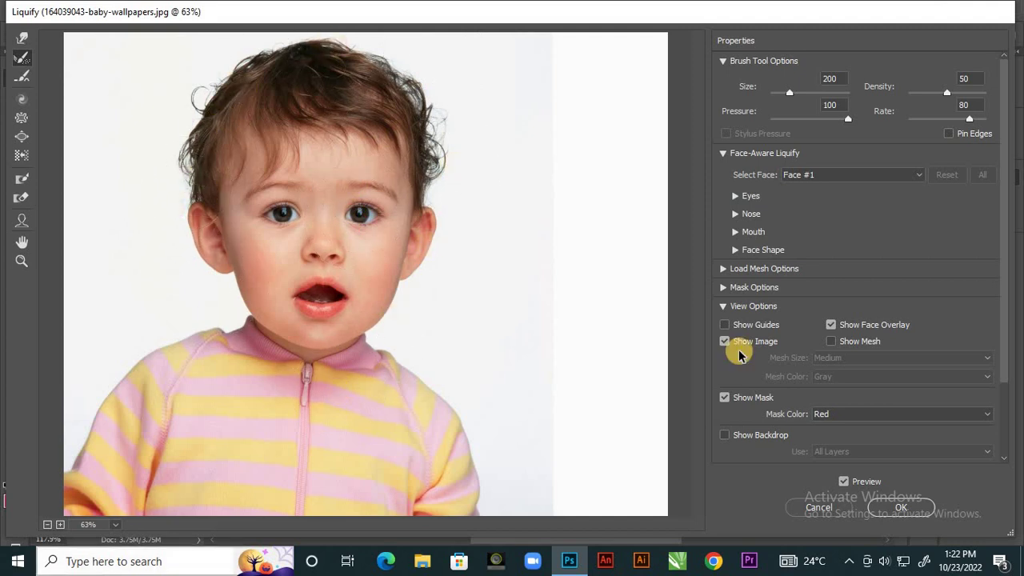
Step: Bloat the baby's left ear with a size-100 Bloat brush
click(23, 141)
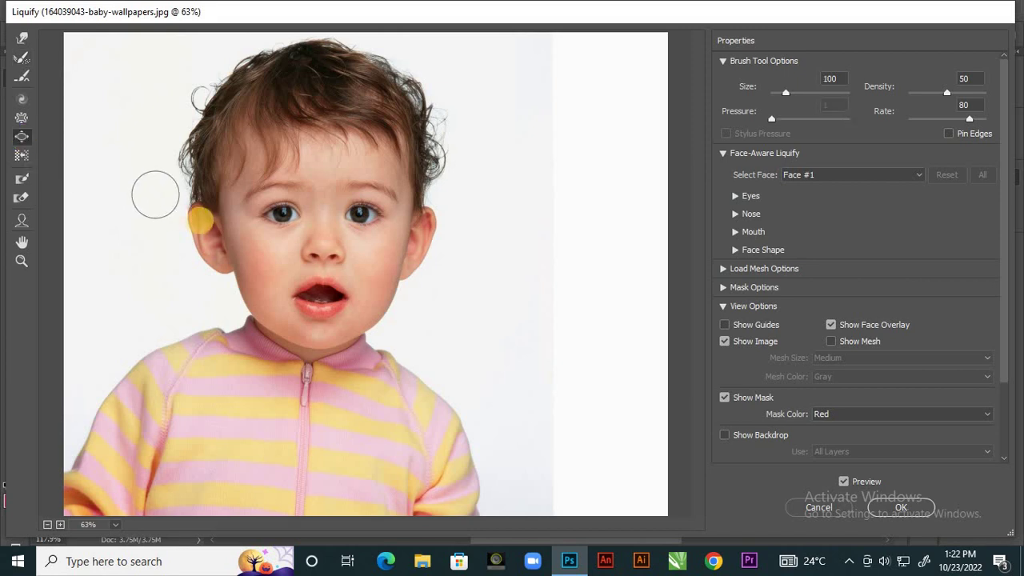
click(221, 281)
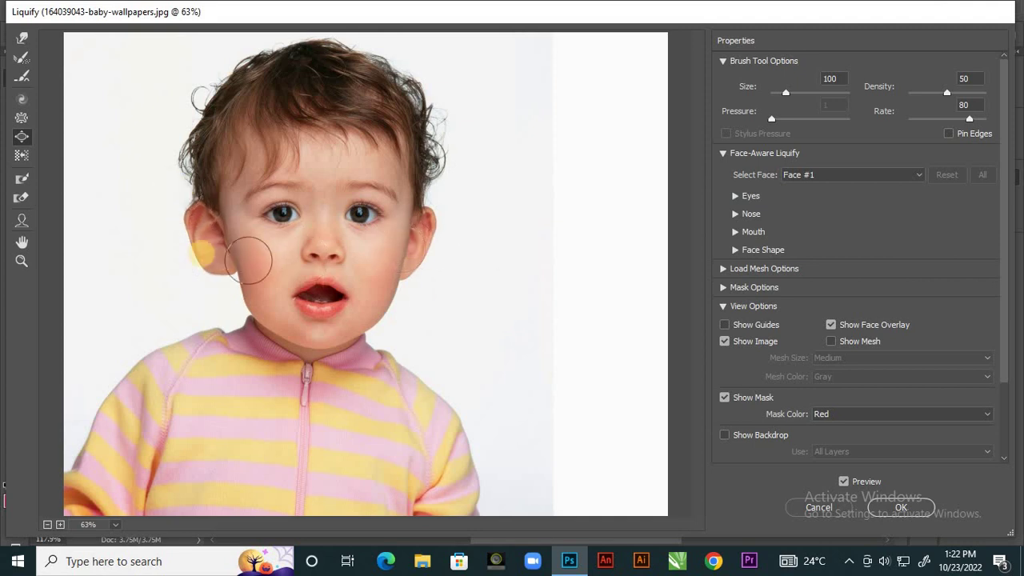
click(224, 256)
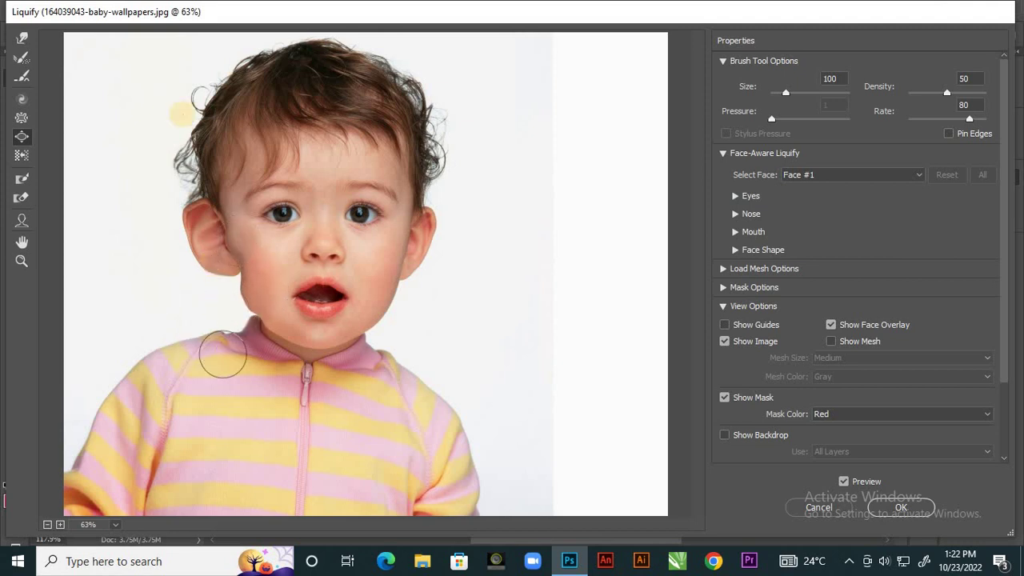
Step: Warp the neck, collar, chin and hair edges beside the left ear with Forward Warp
click(21, 61)
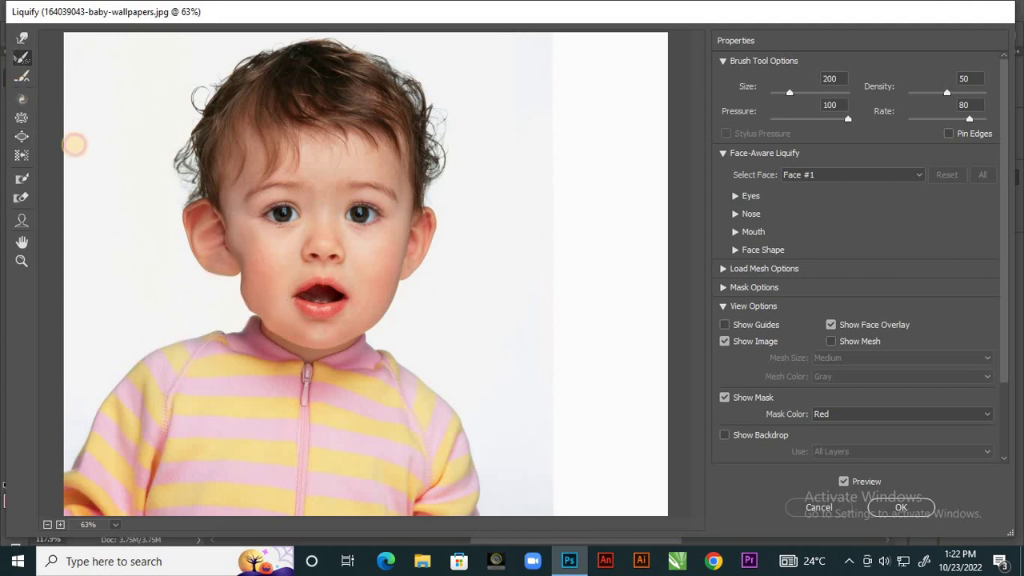
click(270, 337)
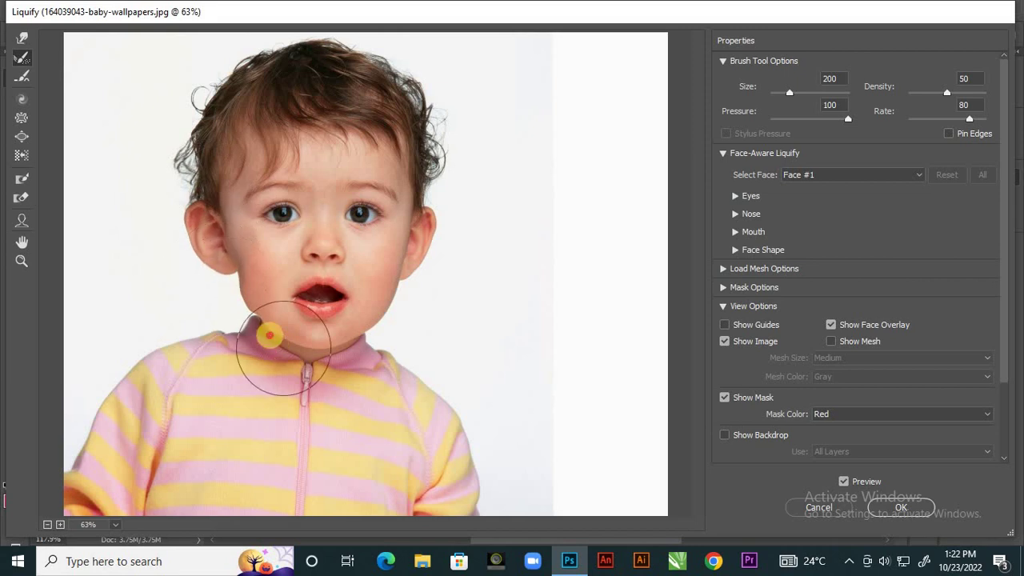
click(181, 183)
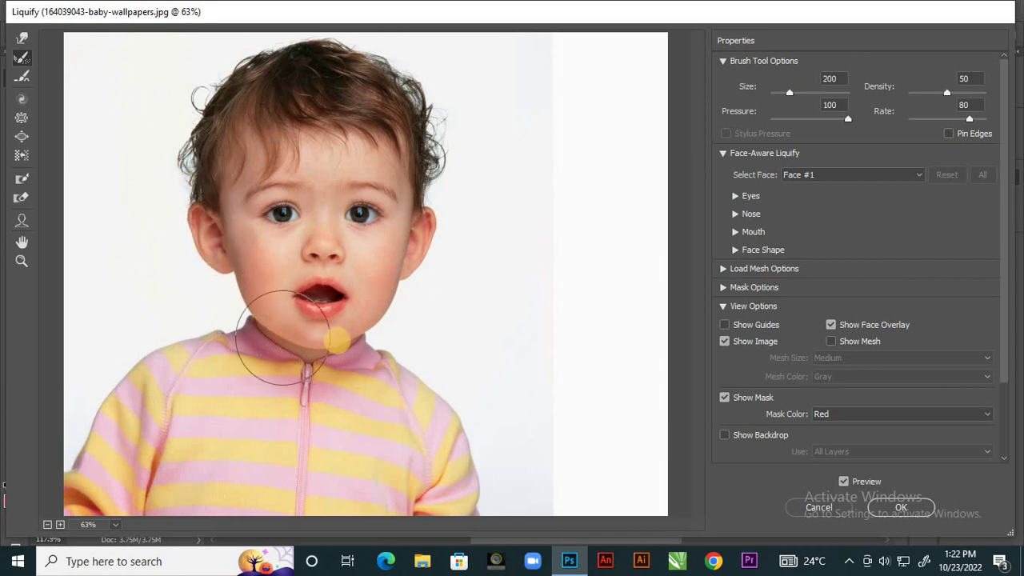
click(304, 356)
click(205, 142)
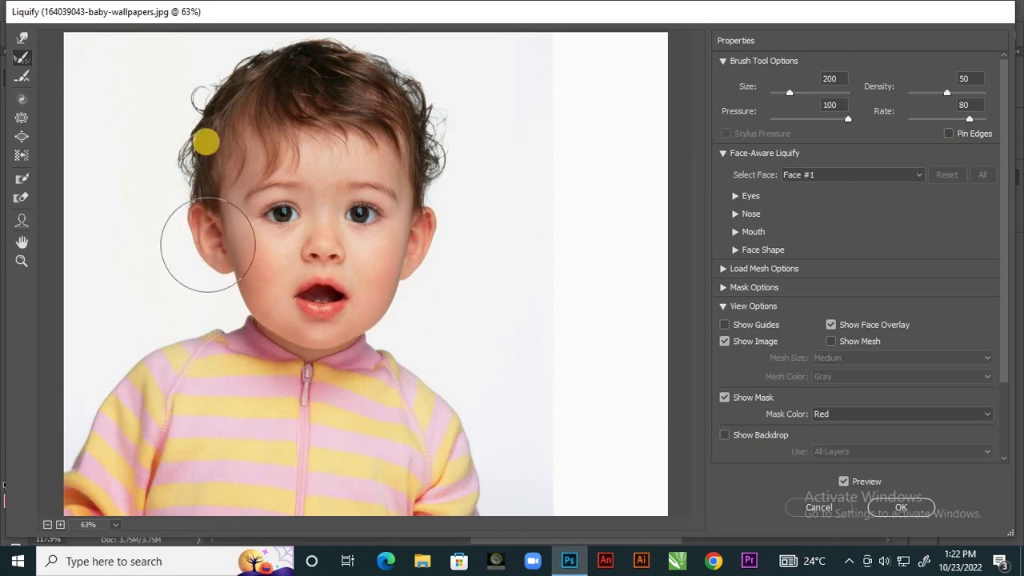
click(206, 283)
click(264, 309)
click(186, 141)
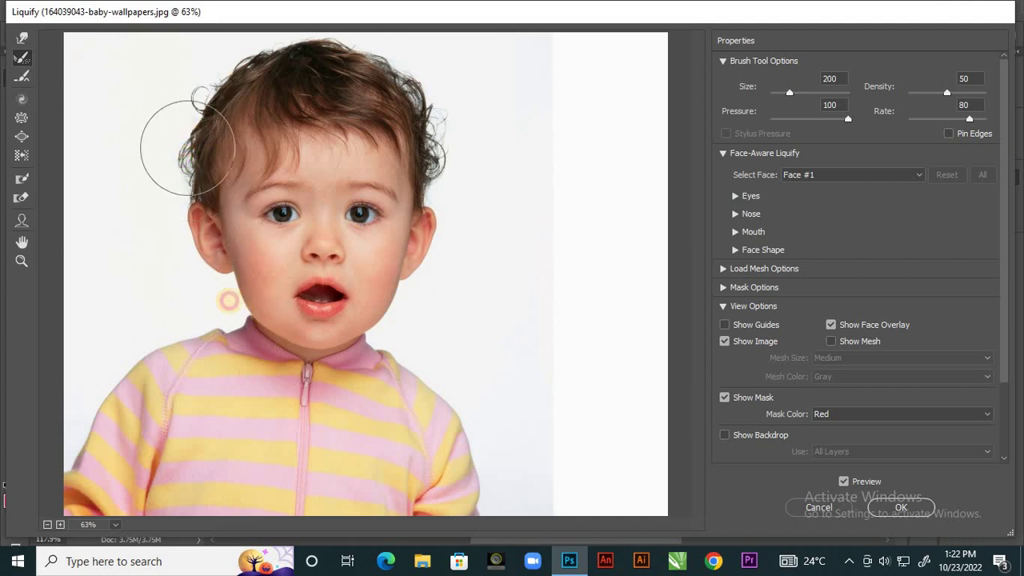
click(293, 339)
click(199, 169)
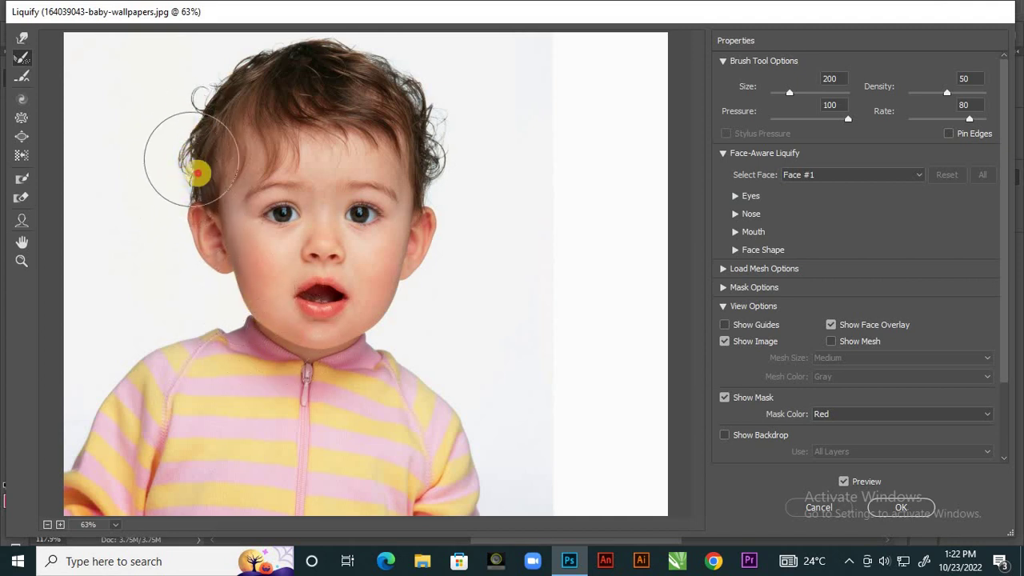
click(304, 338)
click(259, 297)
click(182, 157)
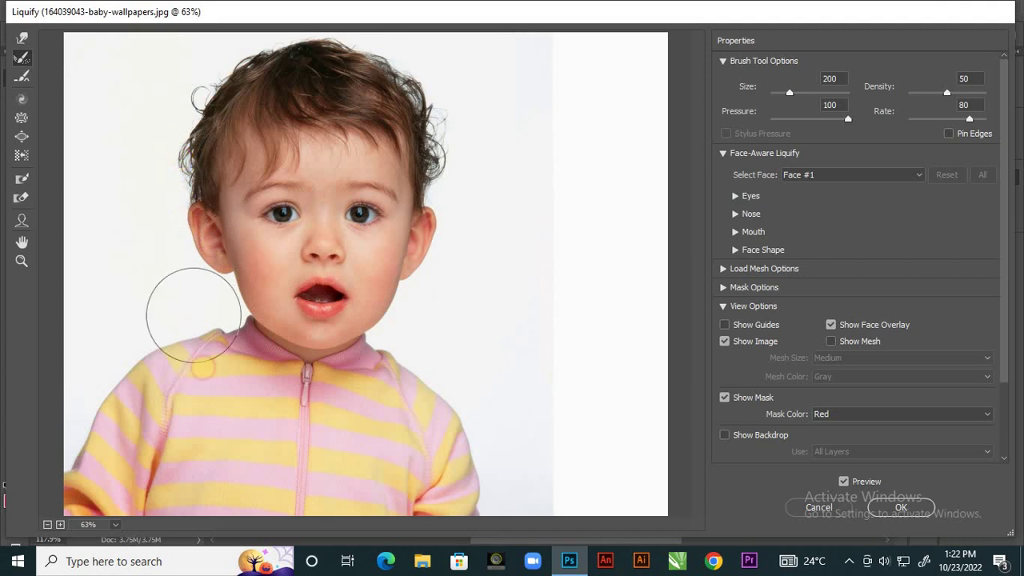
Step: Push the left cheek and ear outline sideways with Push Left, then reconstruct that area
click(24, 78)
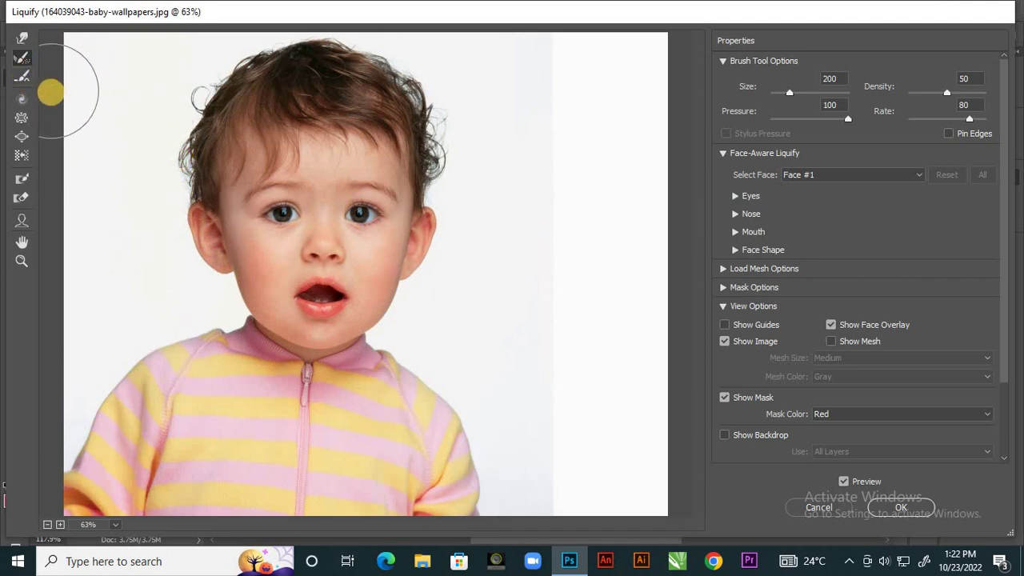
click(23, 158)
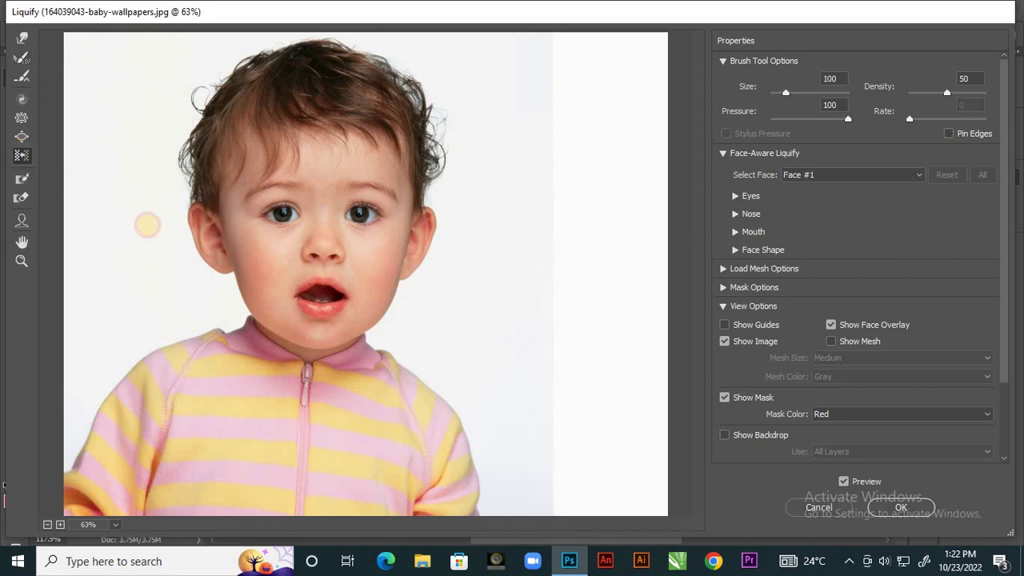
mouse_move(242, 248)
mouse_down()
mouse_move(142, 274)
mouse_move(235, 229)
mouse_move(174, 229)
mouse_move(249, 181)
mouse_move(147, 236)
mouse_move(149, 265)
mouse_up()
click(22, 58)
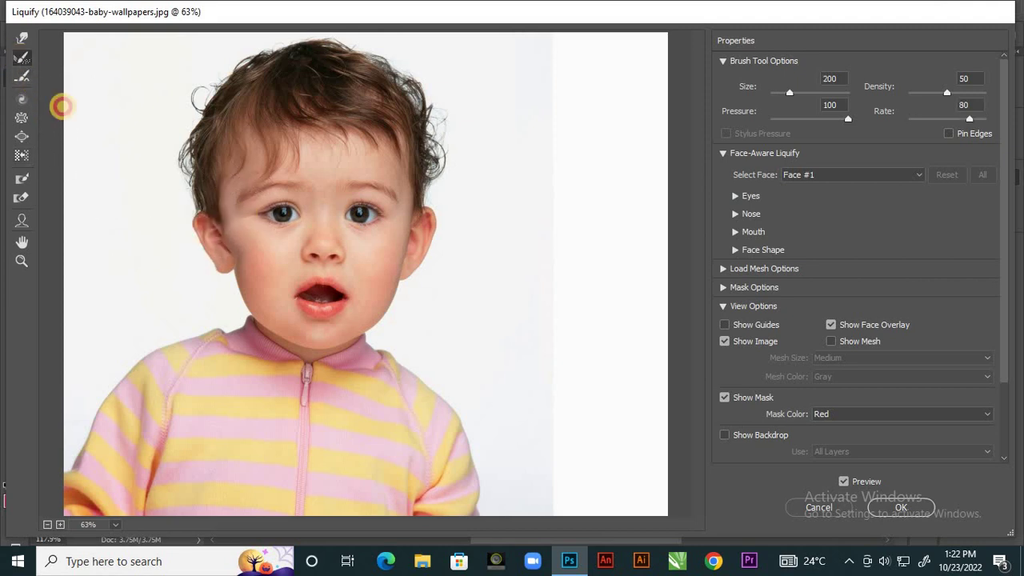
mouse_move(171, 195)
mouse_down()
mouse_move(320, 320)
mouse_move(171, 172)
mouse_move(238, 350)
mouse_move(238, 176)
mouse_up()
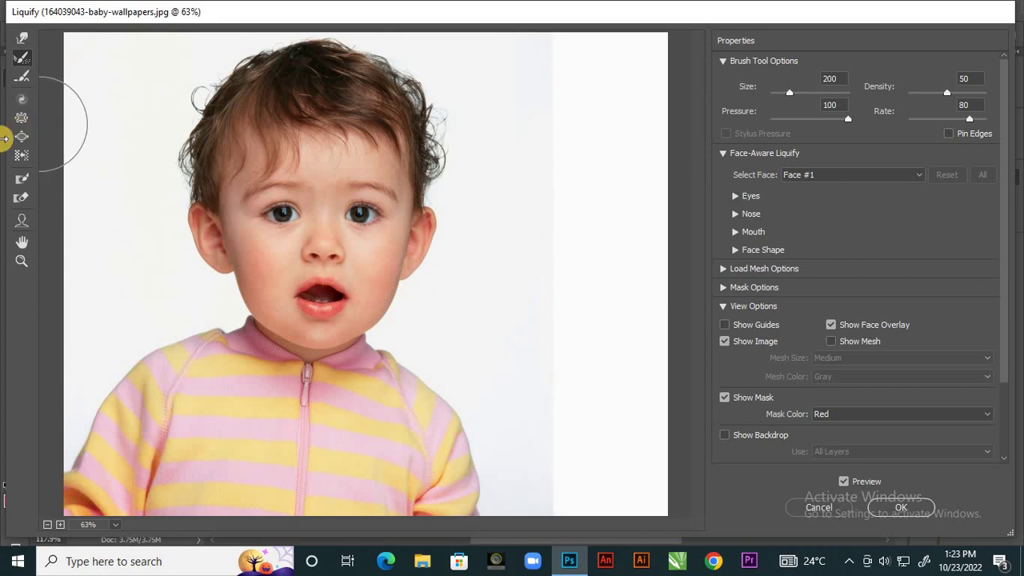
Step: Freeze-mask the left hair, ear and cheek in red, then test Reconstruct over it
click(23, 184)
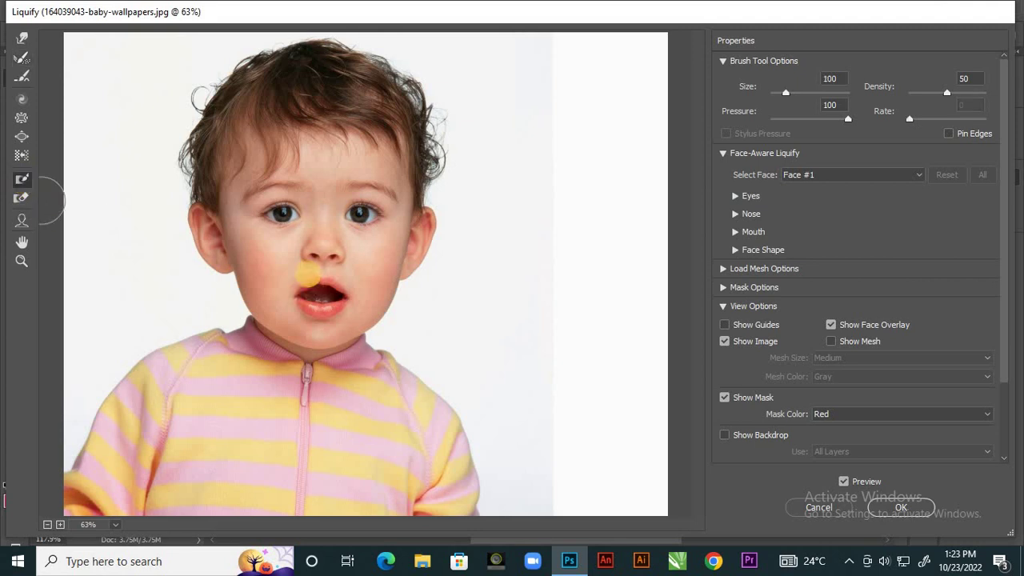
mouse_move(210, 210)
mouse_down()
mouse_move(247, 312)
mouse_move(275, 341)
mouse_move(205, 225)
mouse_move(192, 165)
mouse_move(212, 260)
mouse_move(241, 307)
mouse_move(305, 338)
mouse_move(197, 270)
mouse_move(187, 146)
mouse_move(216, 98)
mouse_move(191, 113)
mouse_up()
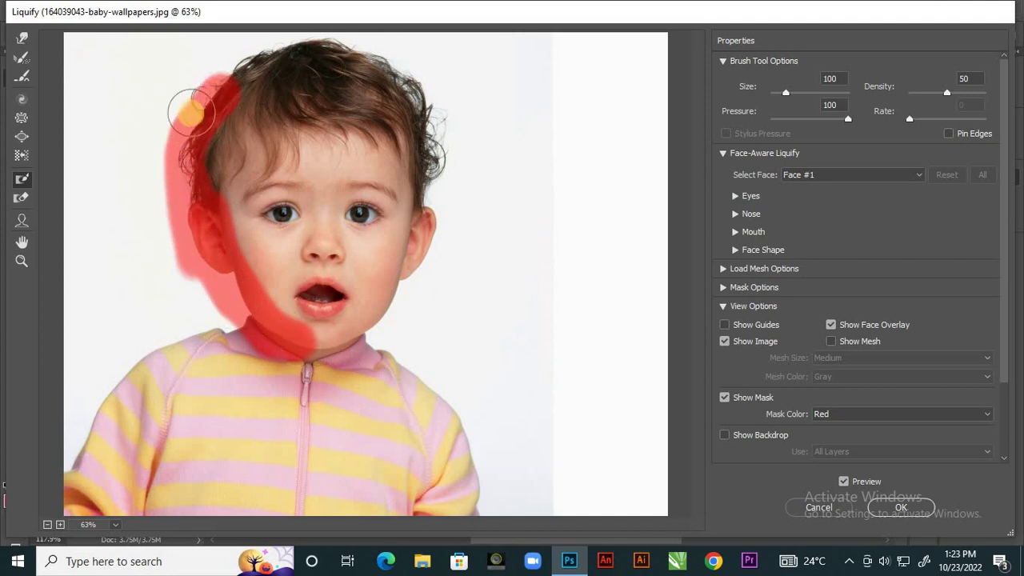
click(19, 63)
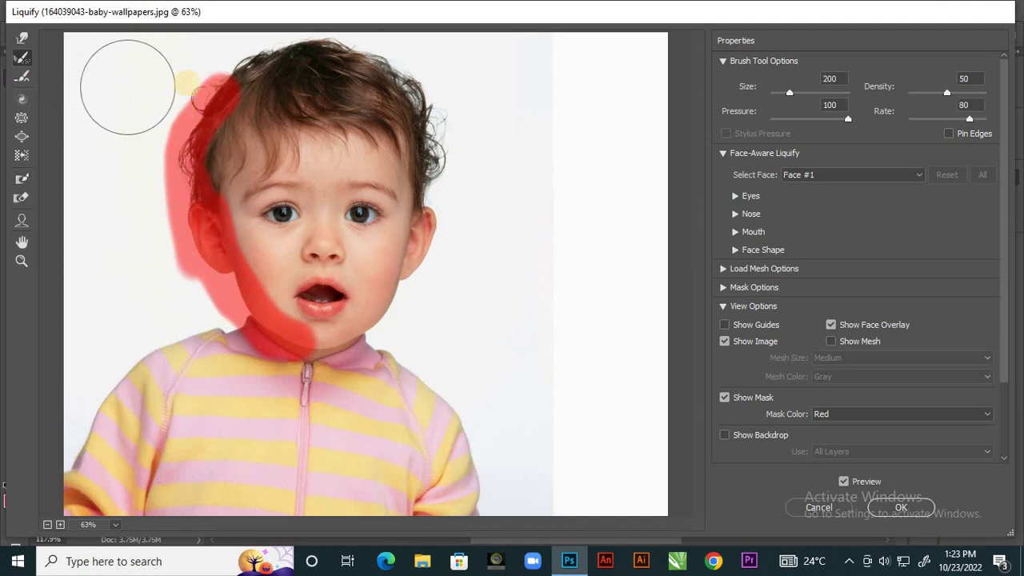
mouse_move(194, 80)
mouse_down()
mouse_move(171, 297)
mouse_move(309, 364)
mouse_up()
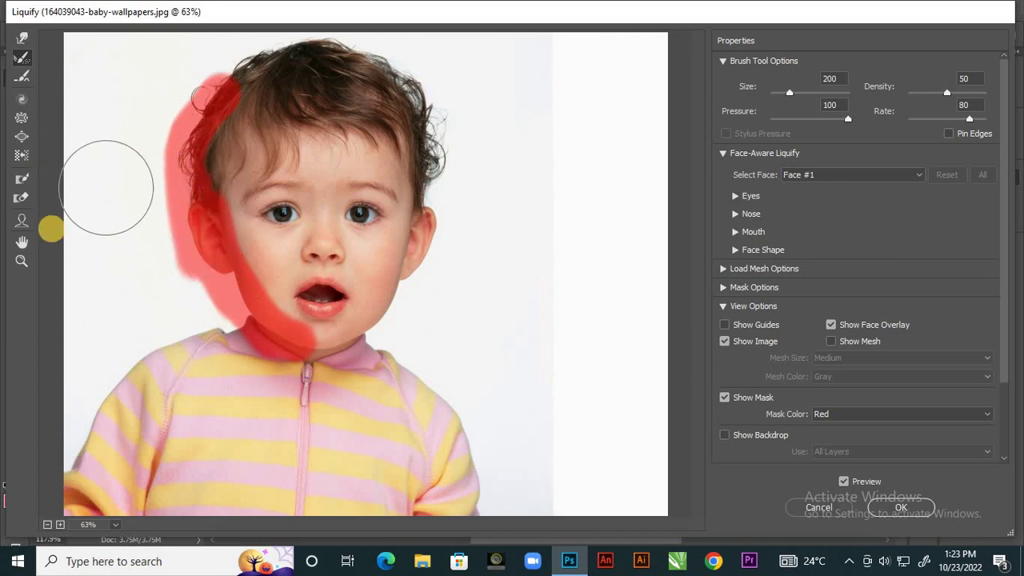
click(20, 200)
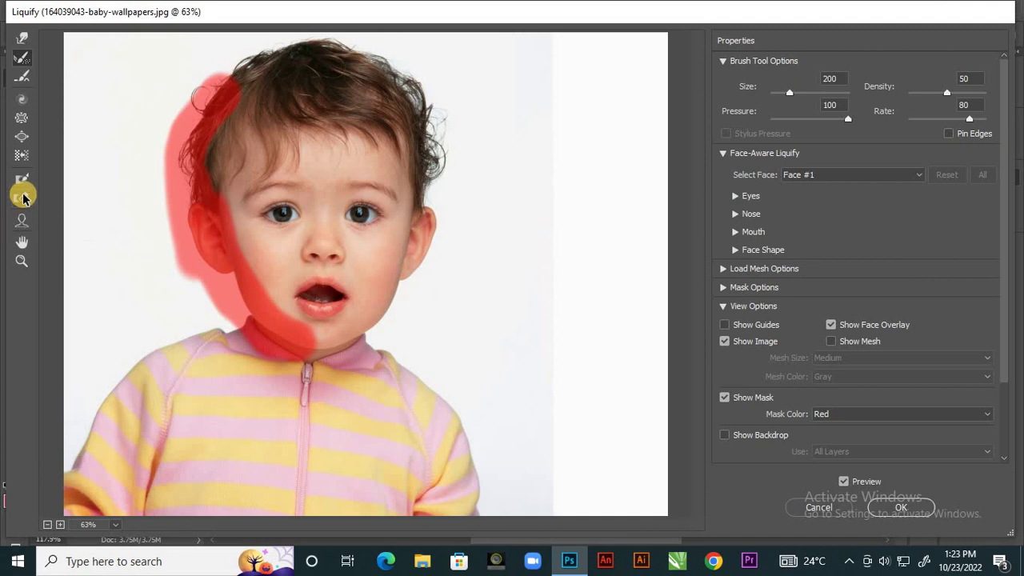
Step: Thaw the red freeze mask off the hair, head side and cheek
key(bracketleft)
mouse_move(207, 122)
mouse_down()
mouse_move(216, 66)
mouse_move(167, 257)
mouse_move(240, 72)
mouse_move(206, 210)
mouse_move(271, 354)
mouse_move(216, 256)
mouse_move(228, 156)
mouse_move(287, 356)
mouse_move(359, 389)
mouse_move(303, 322)
mouse_move(228, 257)
mouse_move(183, 235)
mouse_move(290, 360)
mouse_move(336, 357)
mouse_move(212, 204)
mouse_up()
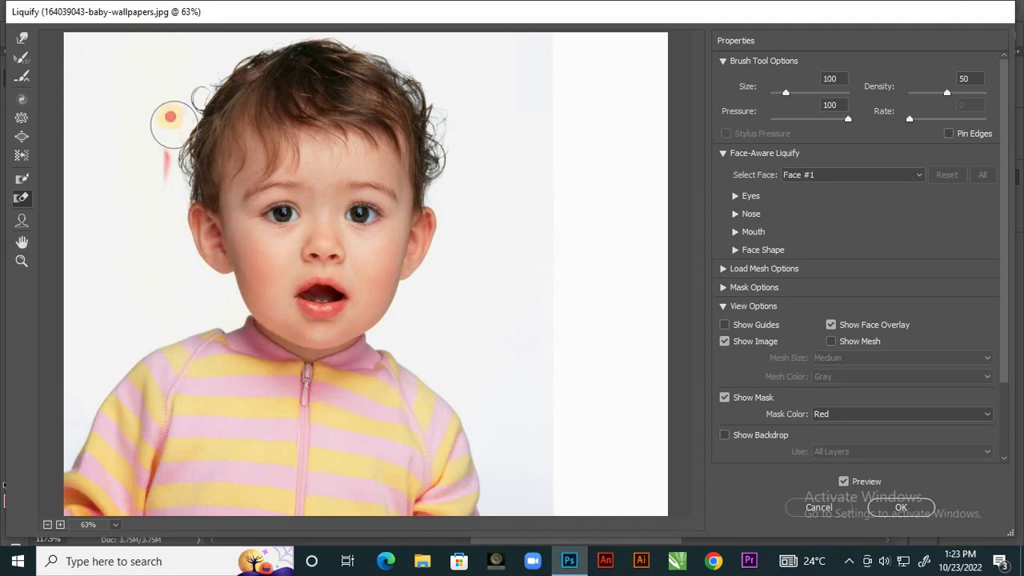
mouse_move(172, 124)
mouse_down()
mouse_move(157, 201)
mouse_move(163, 244)
mouse_move(227, 268)
mouse_move(288, 320)
mouse_move(353, 324)
mouse_move(296, 292)
mouse_move(216, 213)
mouse_move(217, 172)
mouse_move(192, 258)
mouse_move(183, 136)
mouse_up()
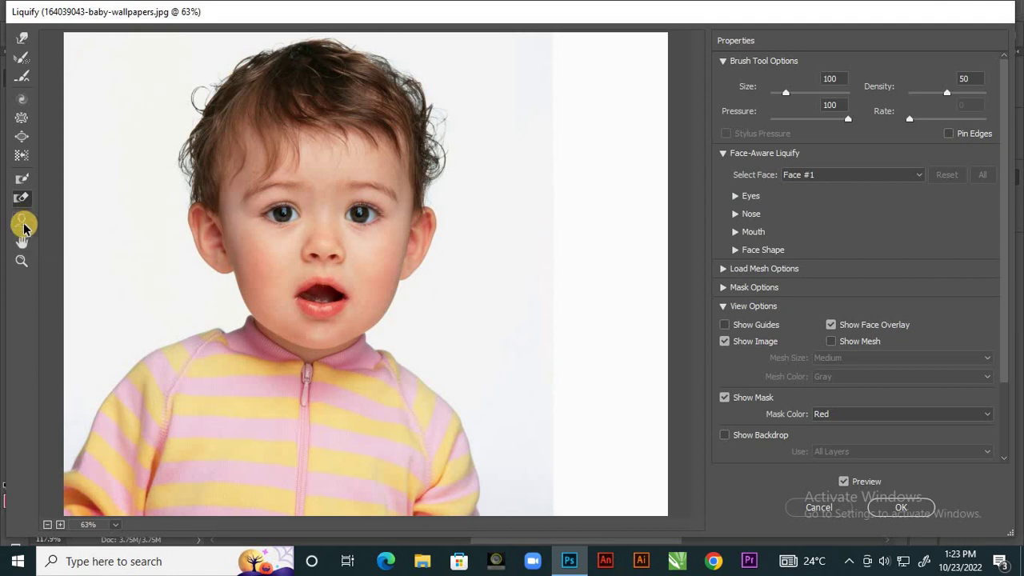
Step: Zoom the preview to 80% and switch to the Face Tool to show the face outline
scroll(449, 206, up, 2)
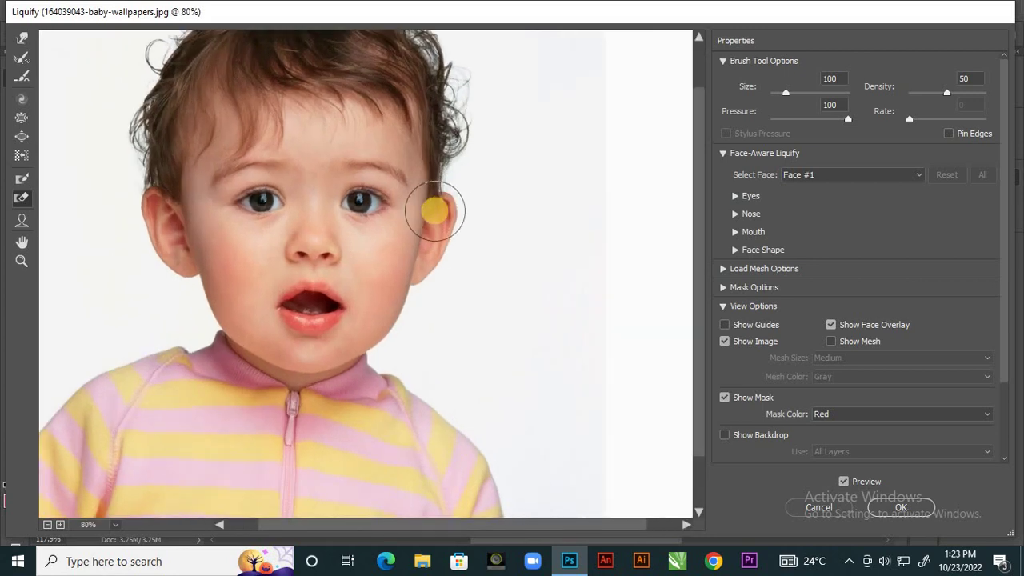
drag(698, 358, 694, 282)
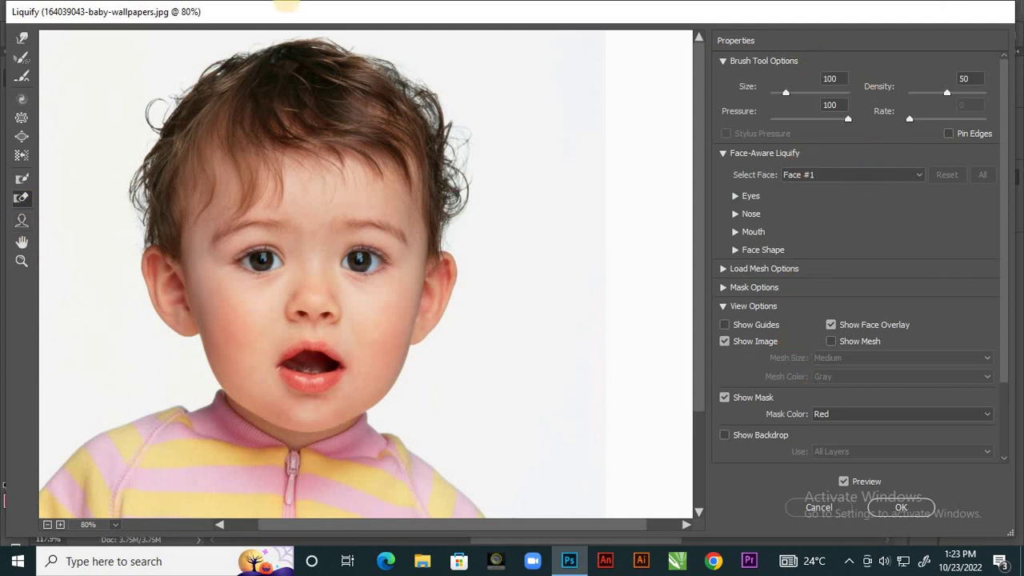
click(21, 222)
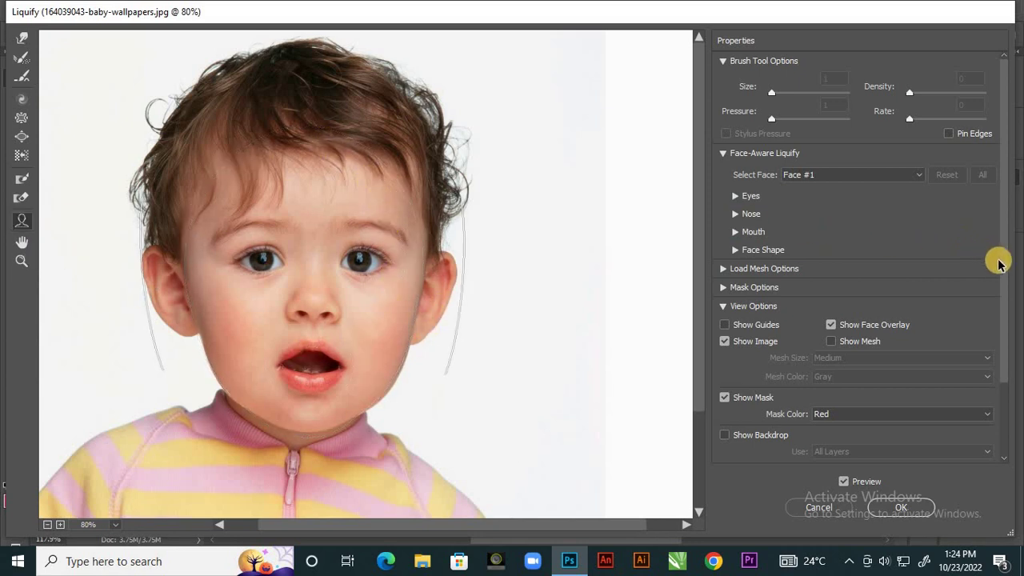
Step: Keep Face #1 selected and expand the Face-Aware Eyes adjustments
drag(1006, 270, 991, 329)
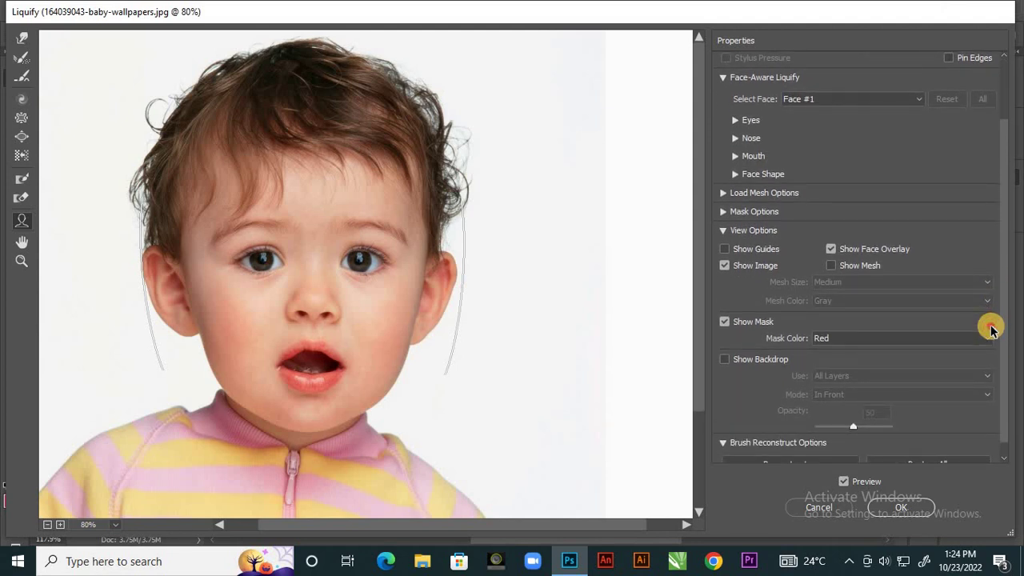
click(776, 98)
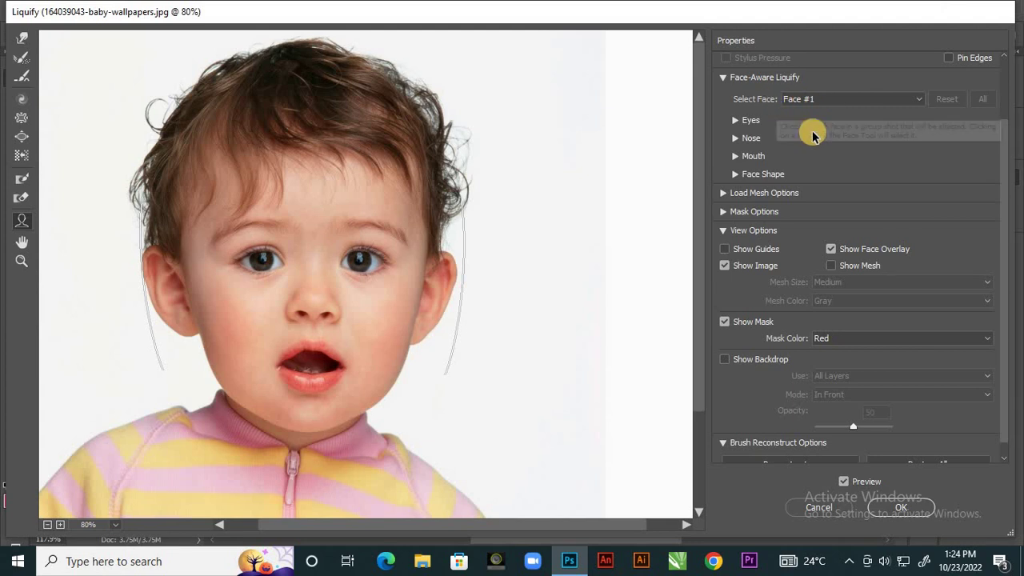
click(811, 121)
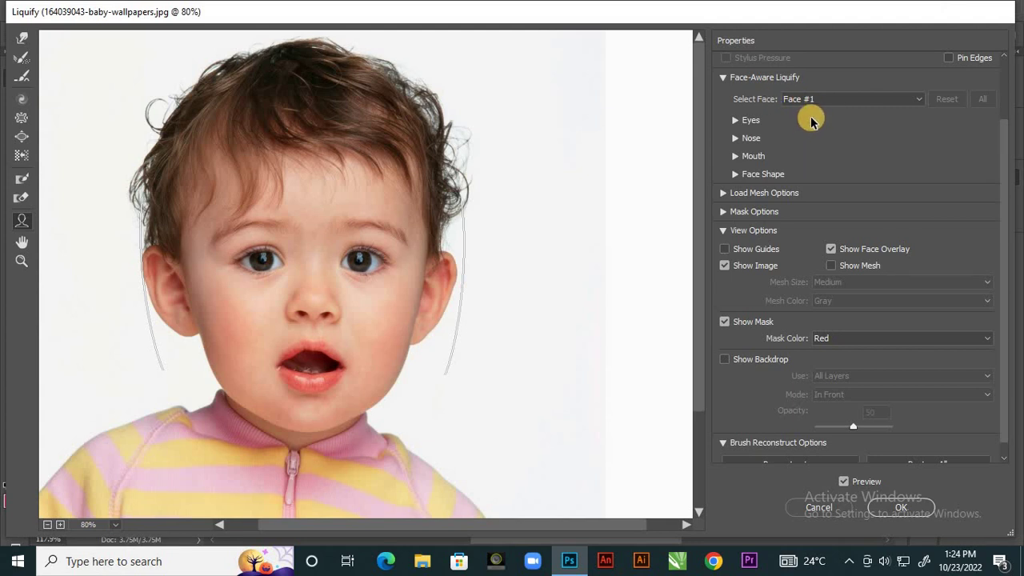
click(918, 100)
click(917, 100)
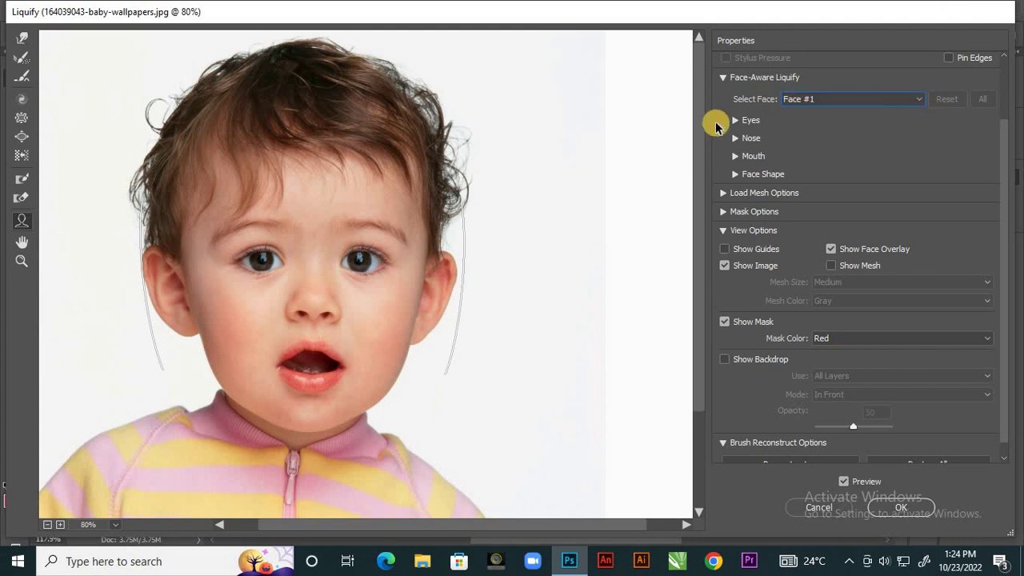
click(736, 121)
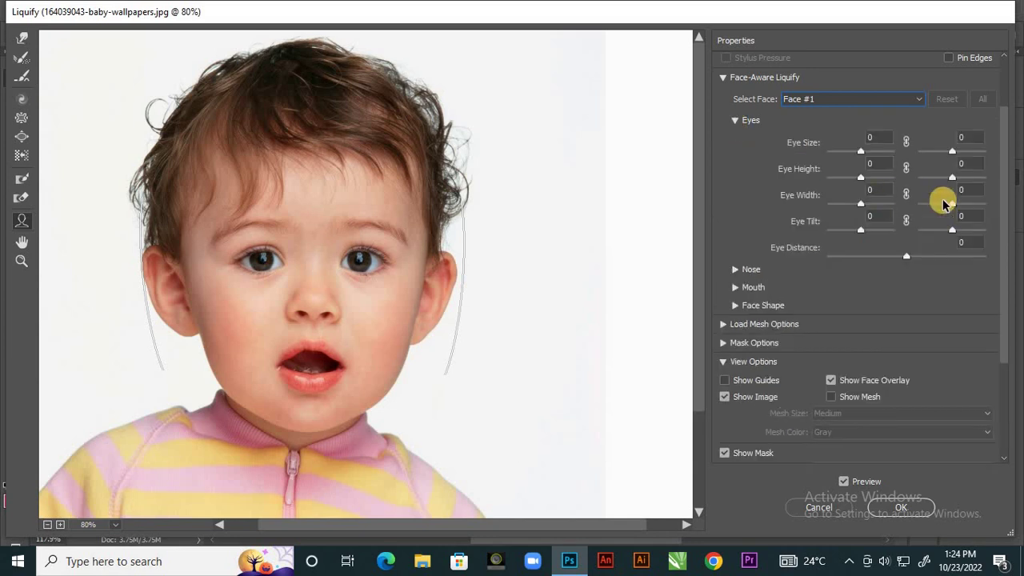
Step: Set Eye Size to 100 for both the left and right eyes
mouse_move(268, 252)
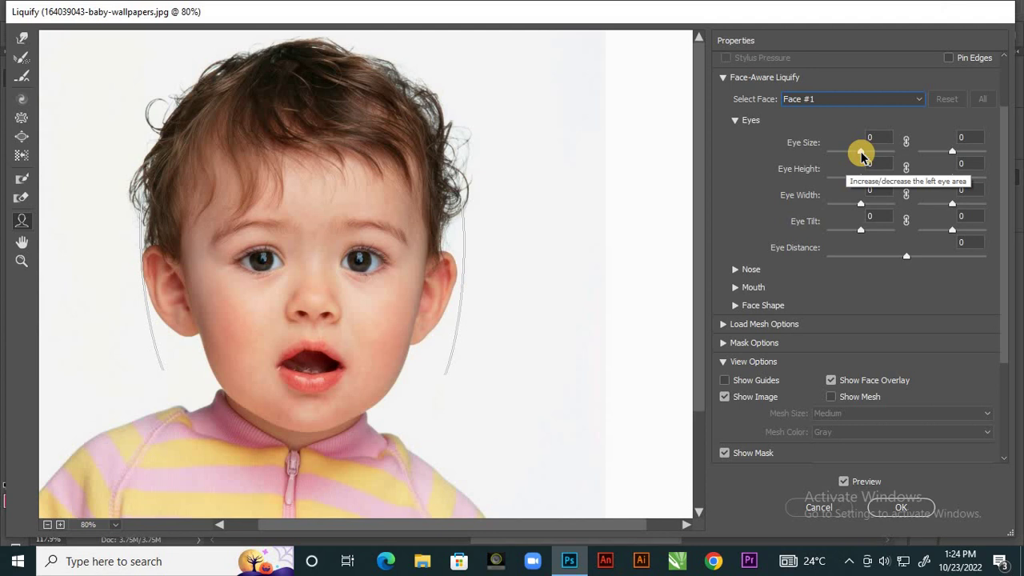
drag(862, 154, 900, 166)
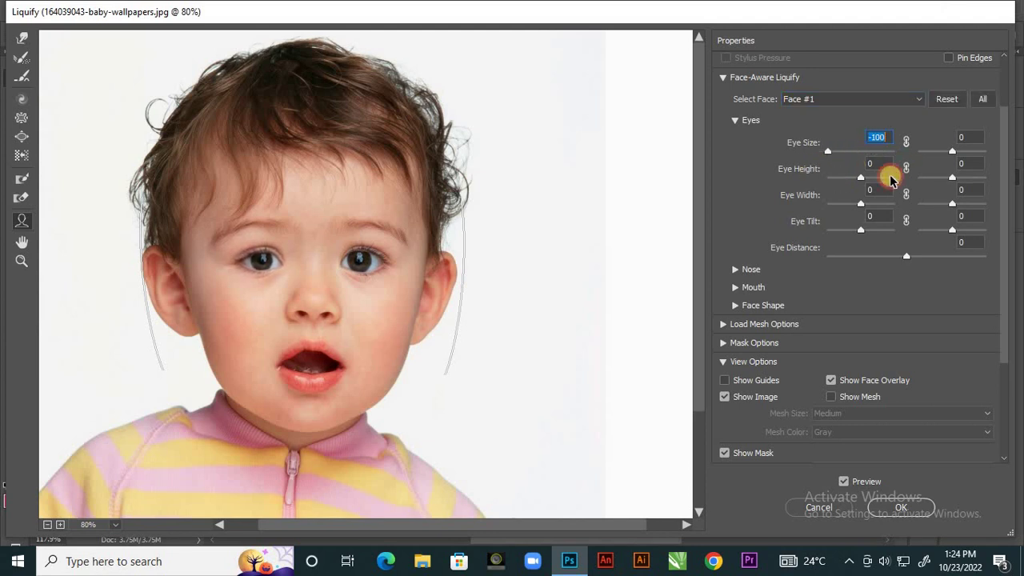
text(-100)
key(Return)
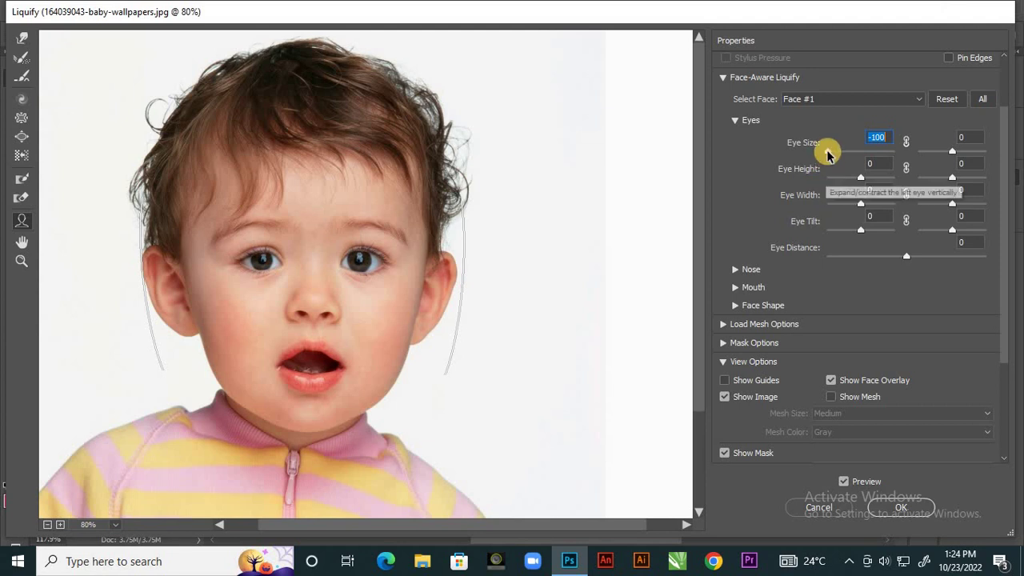
drag(828, 152, 911, 166)
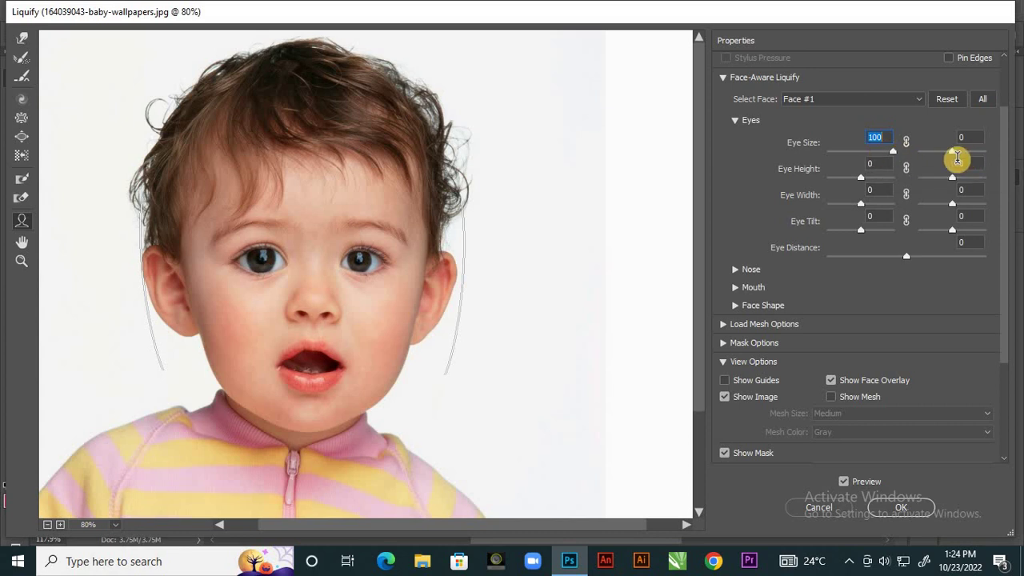
mouse_move(952, 152)
mouse_down()
mouse_move(999, 155)
mouse_move(937, 152)
mouse_up()
drag(1018, 180, 1019, 182)
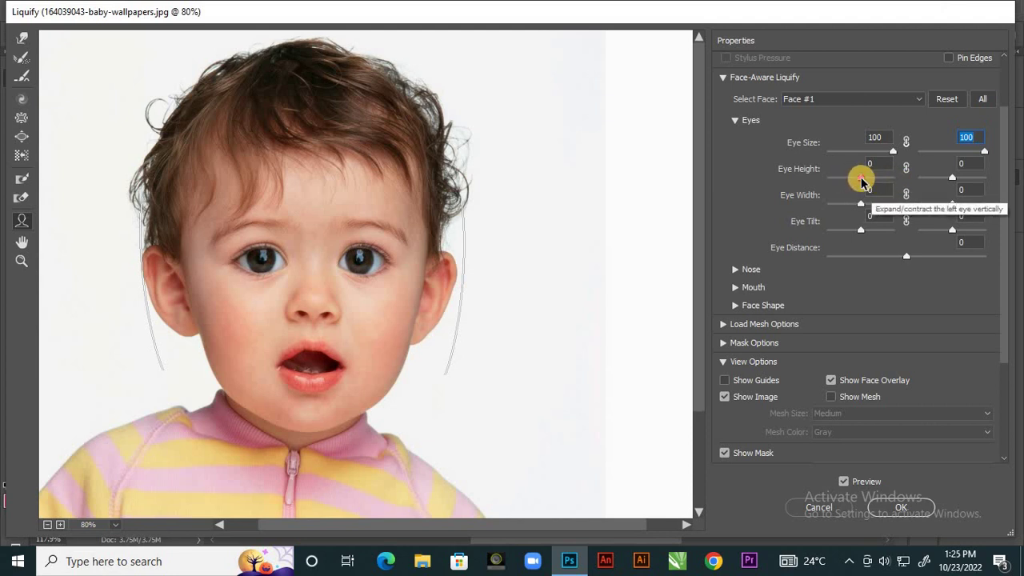
Step: Set Eye Height to 86/100 and Eye Width to 49/100 for left/right eyes
drag(861, 182, 889, 184)
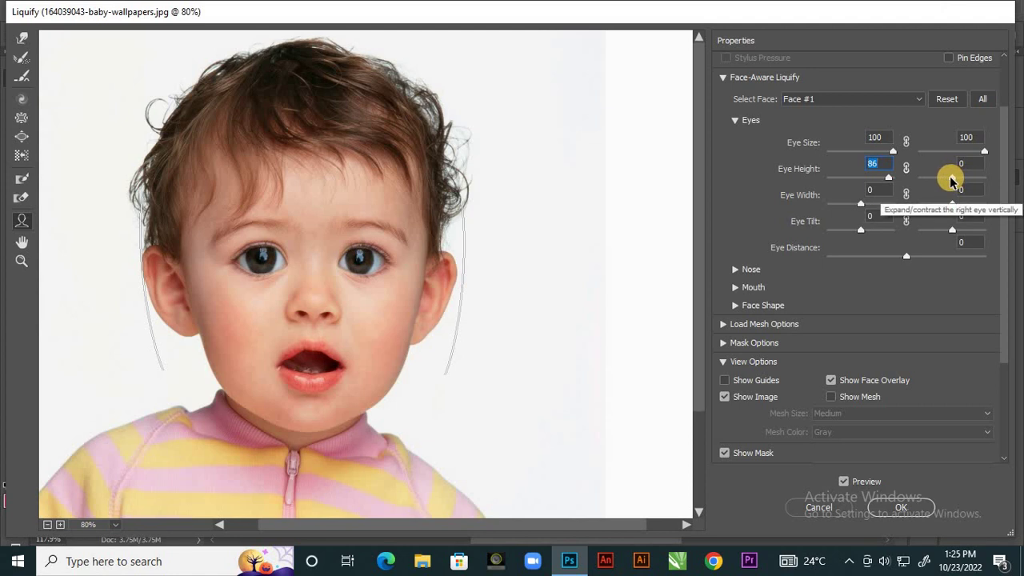
drag(950, 177, 996, 198)
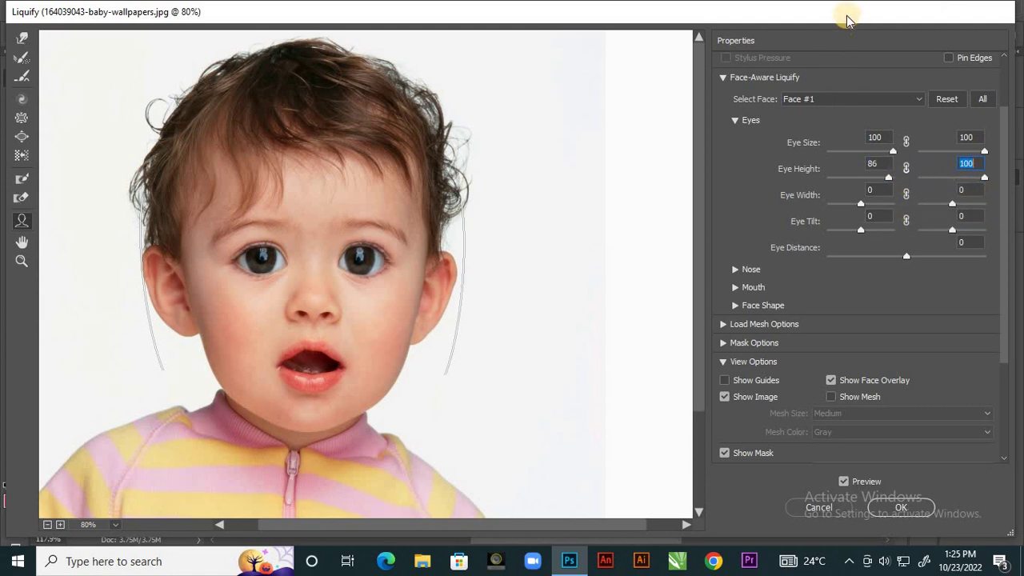
drag(760, 16, 725, 58)
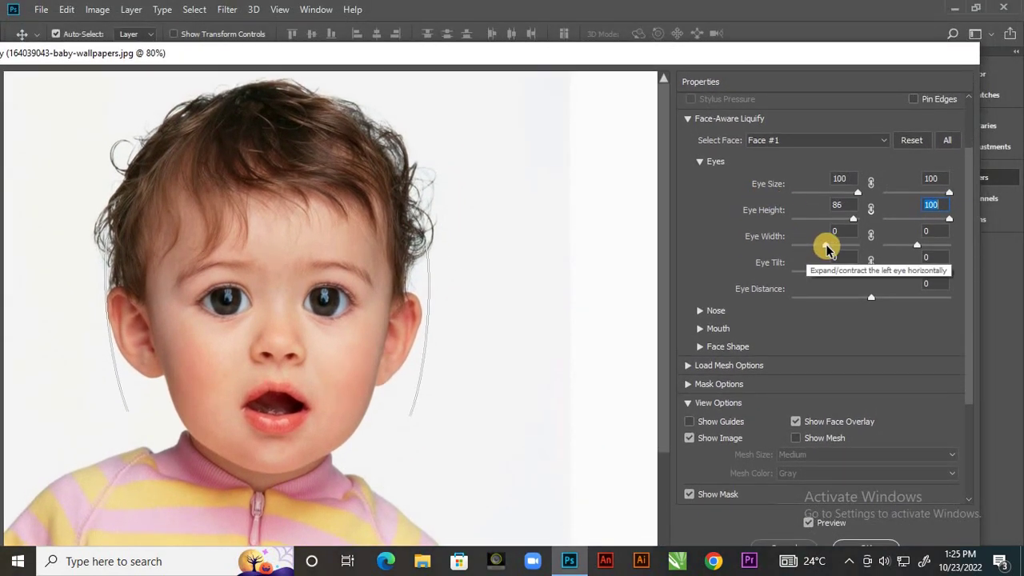
mouse_move(826, 245)
mouse_down()
mouse_move(867, 256)
mouse_move(795, 239)
mouse_move(908, 268)
mouse_move(789, 238)
mouse_move(840, 252)
mouse_up()
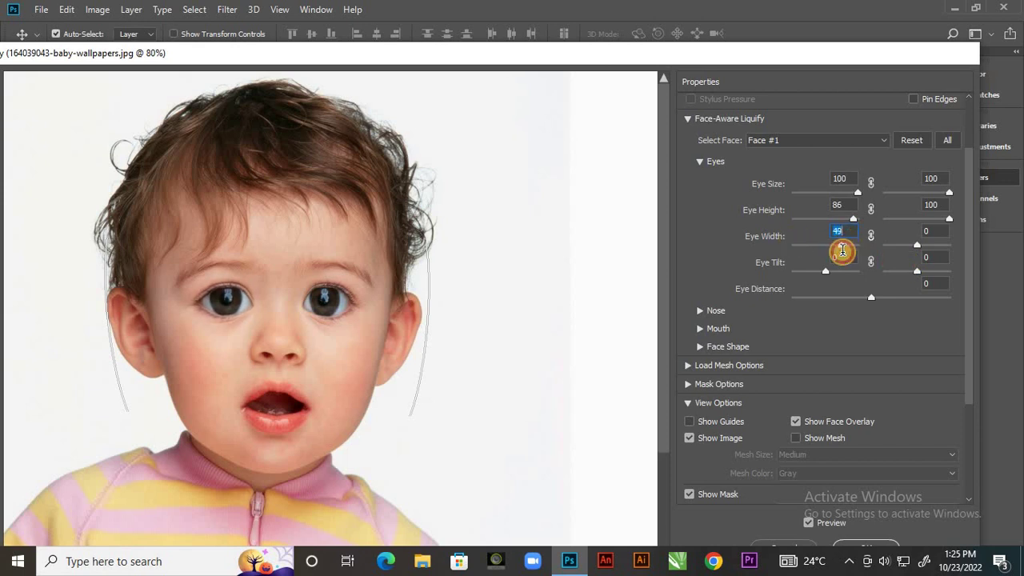
drag(916, 244, 958, 247)
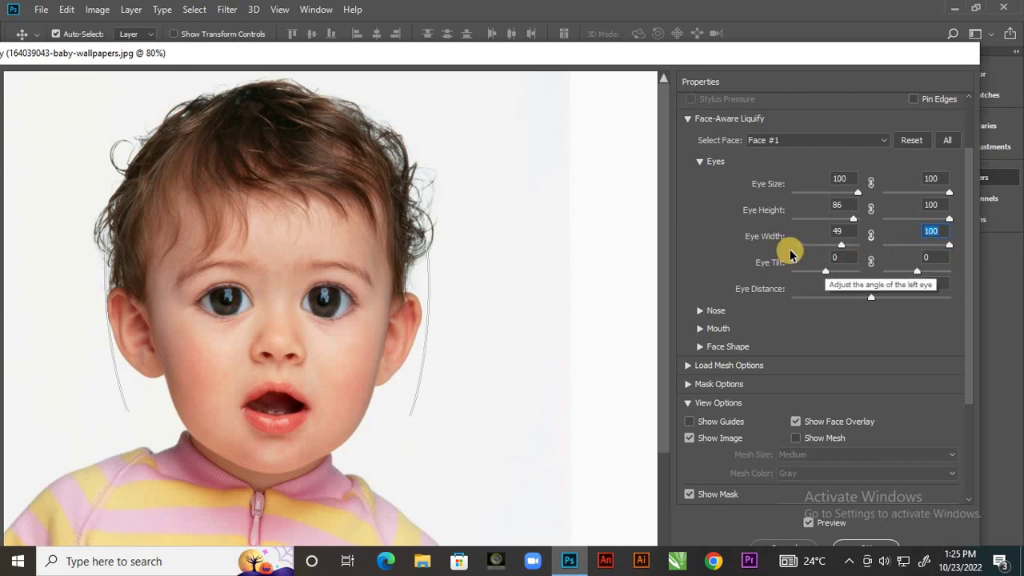
Step: Set Eye Tilt to 22 for the left eye and -8 for the right eye
click(827, 275)
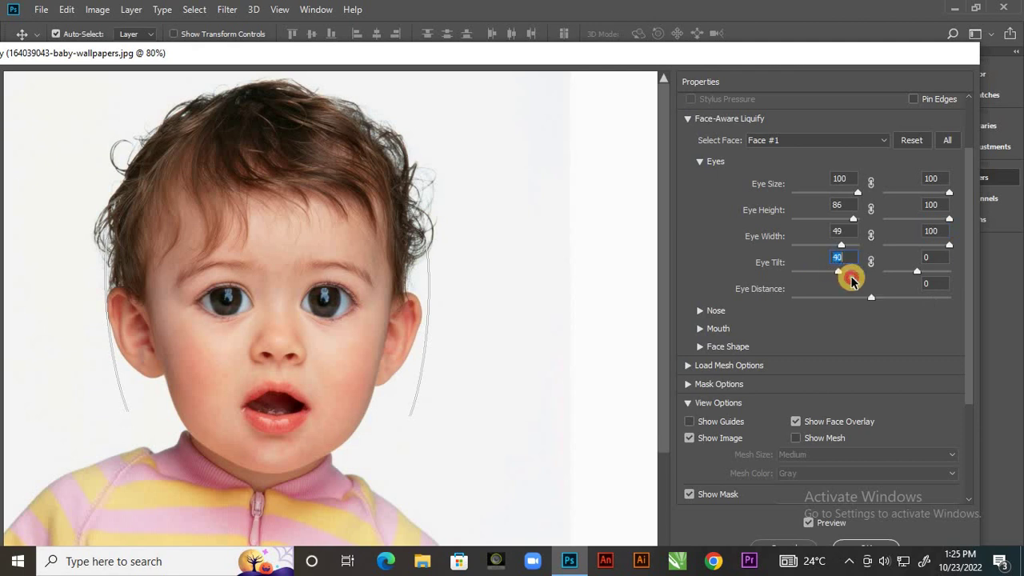
mouse_move(868, 284)
mouse_down()
mouse_move(846, 265)
mouse_move(748, 233)
mouse_move(851, 275)
mouse_up()
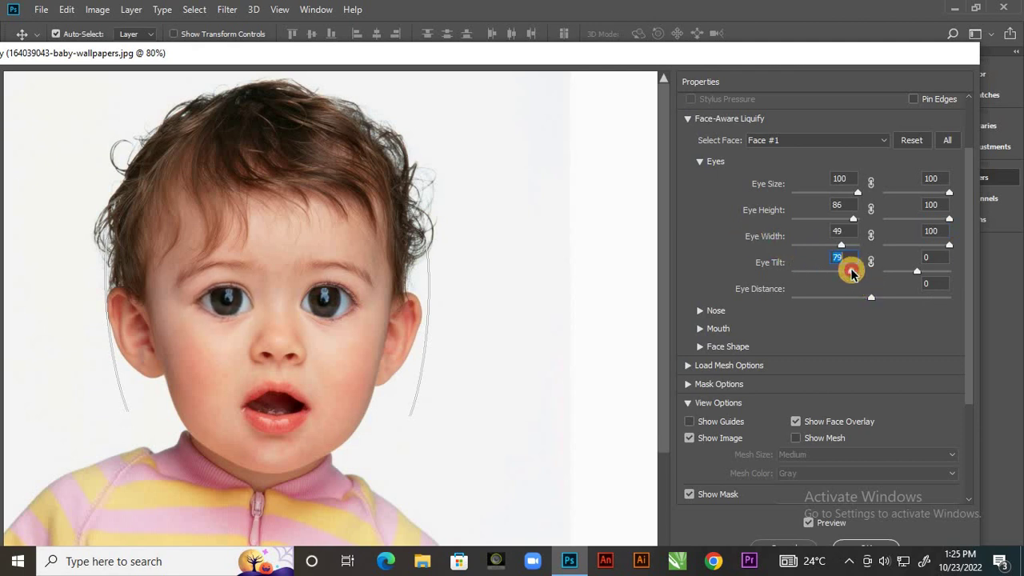
text(22)
key(Return)
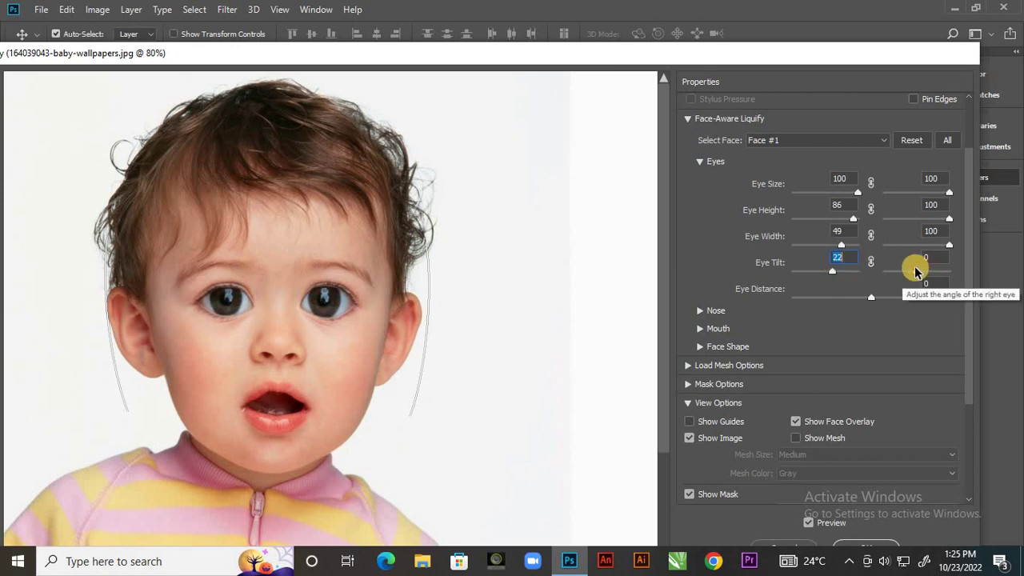
mouse_move(916, 272)
mouse_down()
mouse_move(956, 274)
mouse_move(914, 273)
mouse_up()
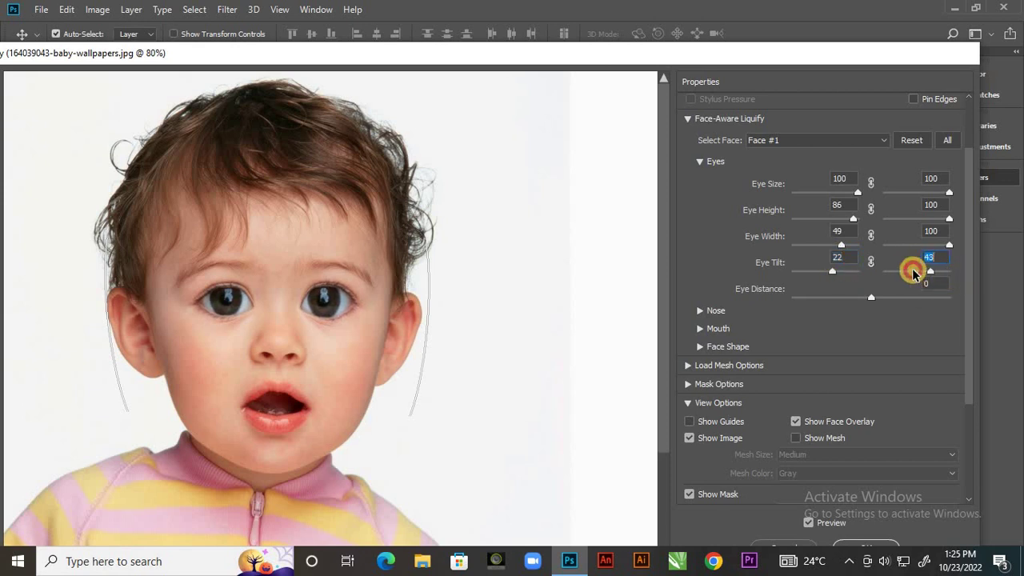
Step: Lower and narrow the nose to Nose Height -63 and Nose Width -61
click(700, 162)
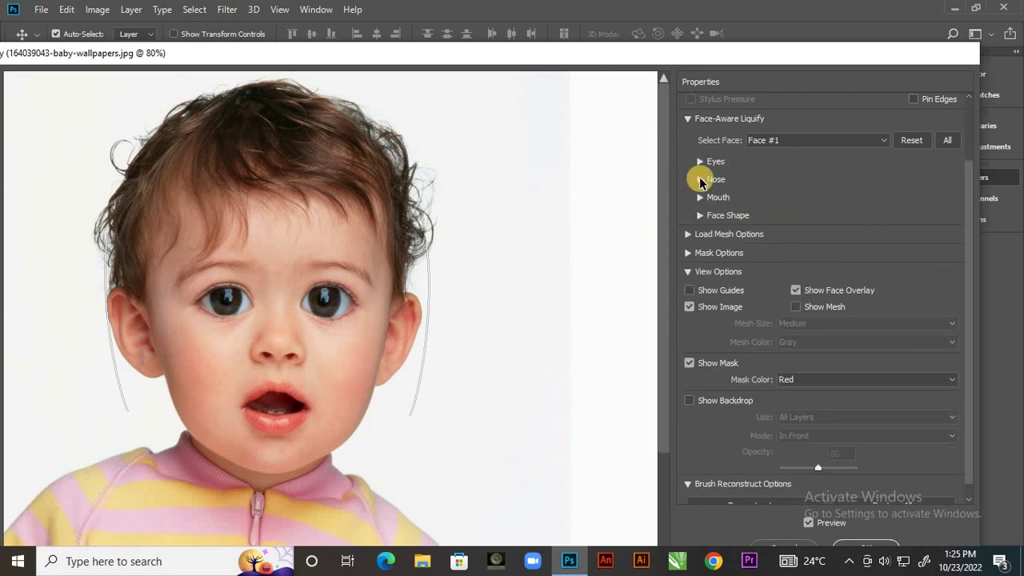
click(700, 179)
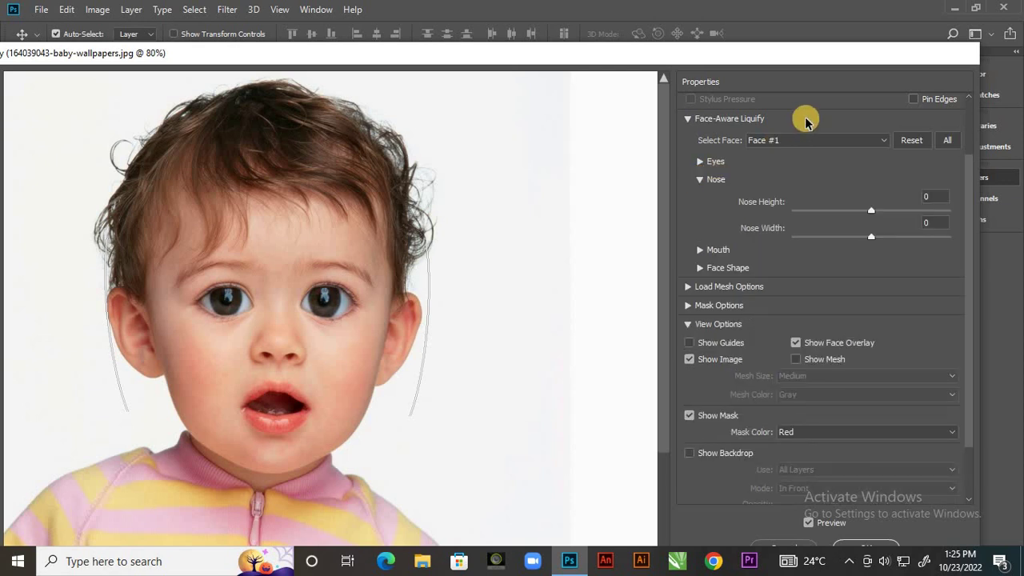
mouse_move(822, 60)
mouse_down()
mouse_move(784, 108)
mouse_move(846, 115)
mouse_up()
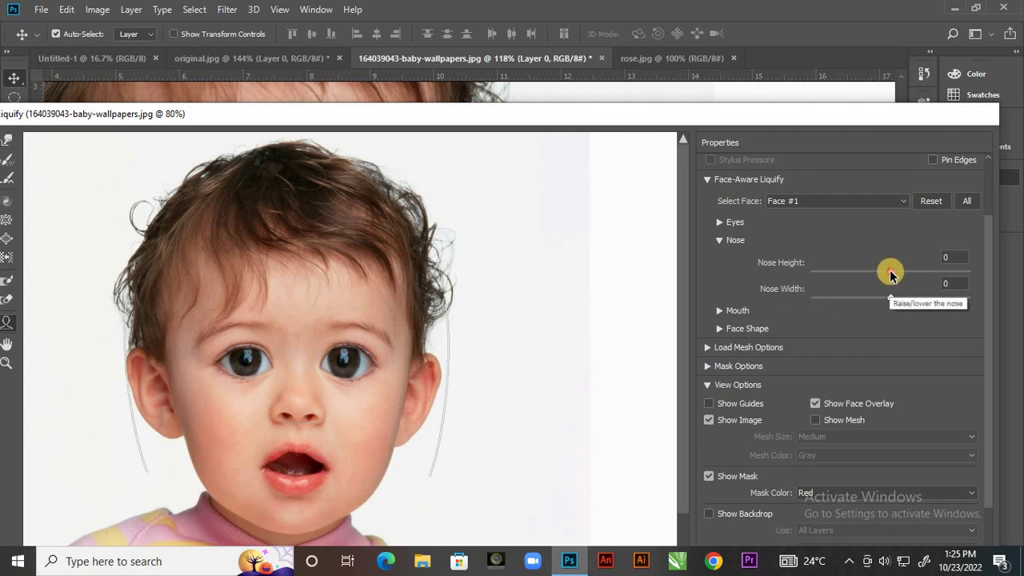
drag(890, 274, 924, 272)
click(843, 274)
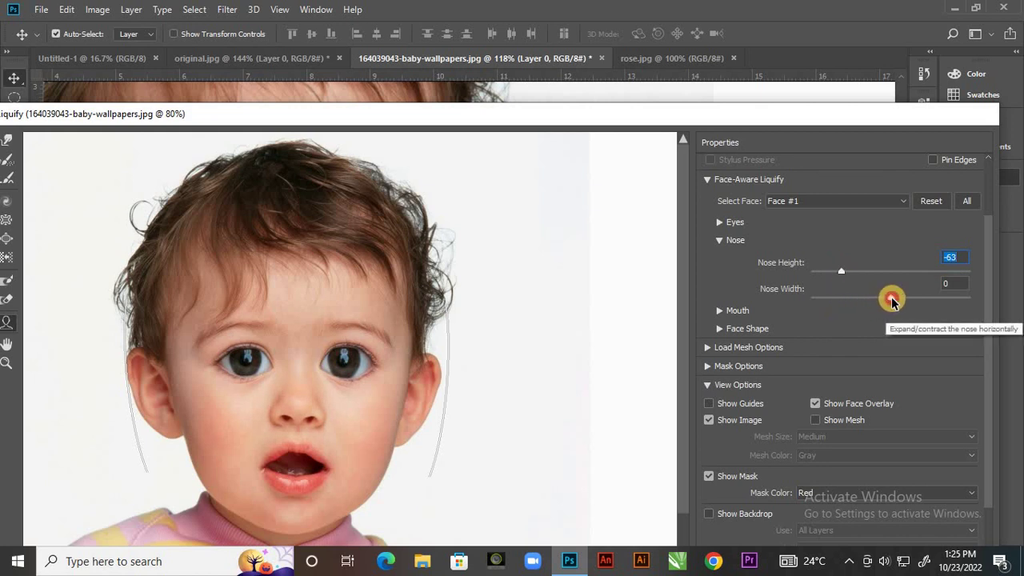
drag(889, 293, 844, 297)
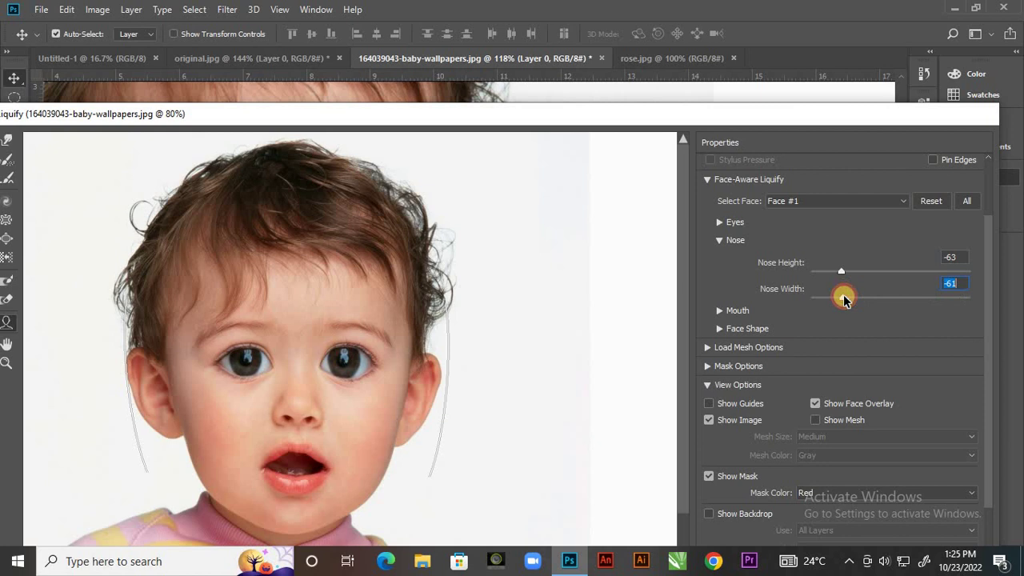
click(718, 242)
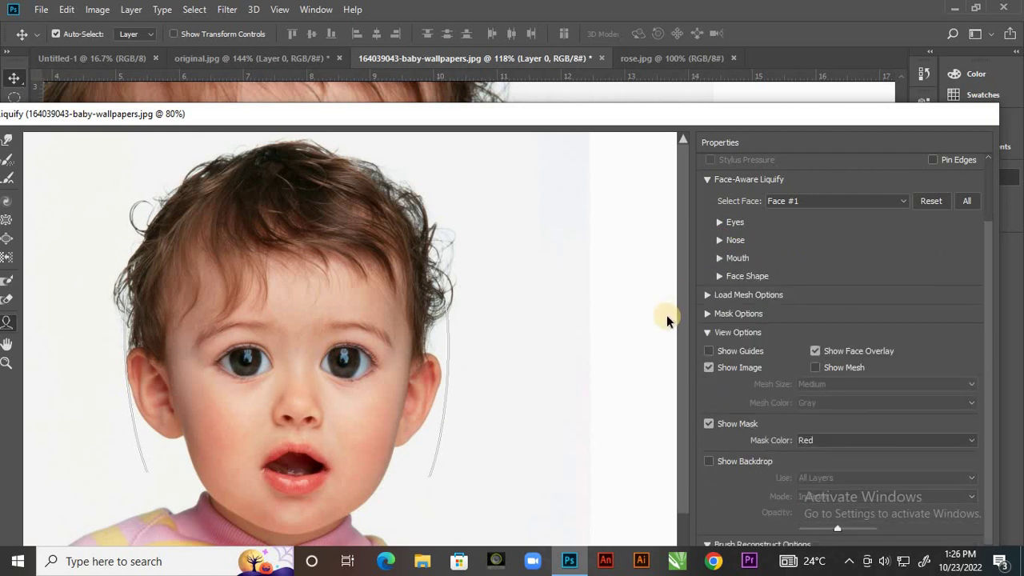
Step: Set the mouth to Smile 100, Upper Lip 100, Lower Lip -100 and Mouth Height 74
click(720, 258)
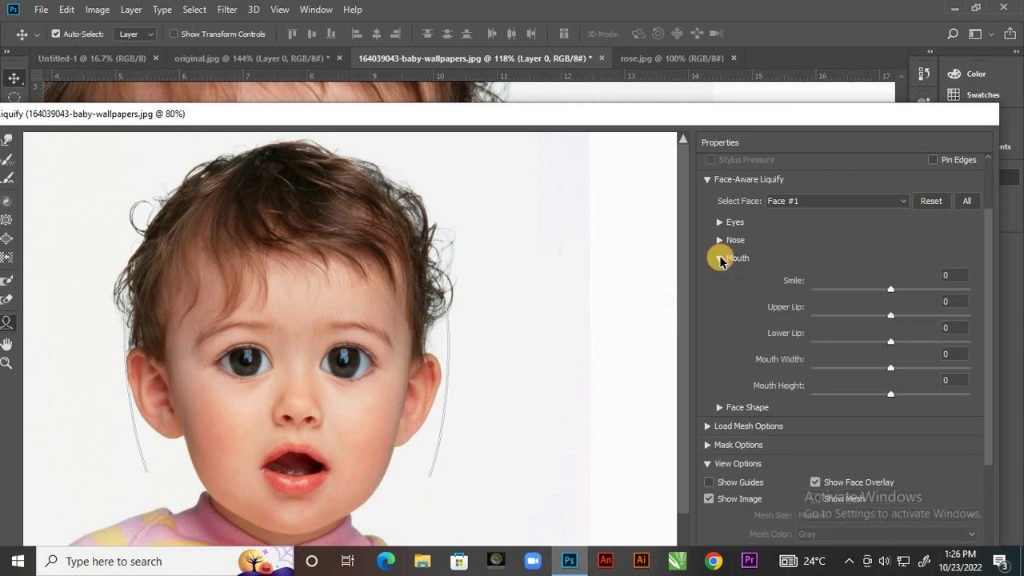
mouse_move(306, 460)
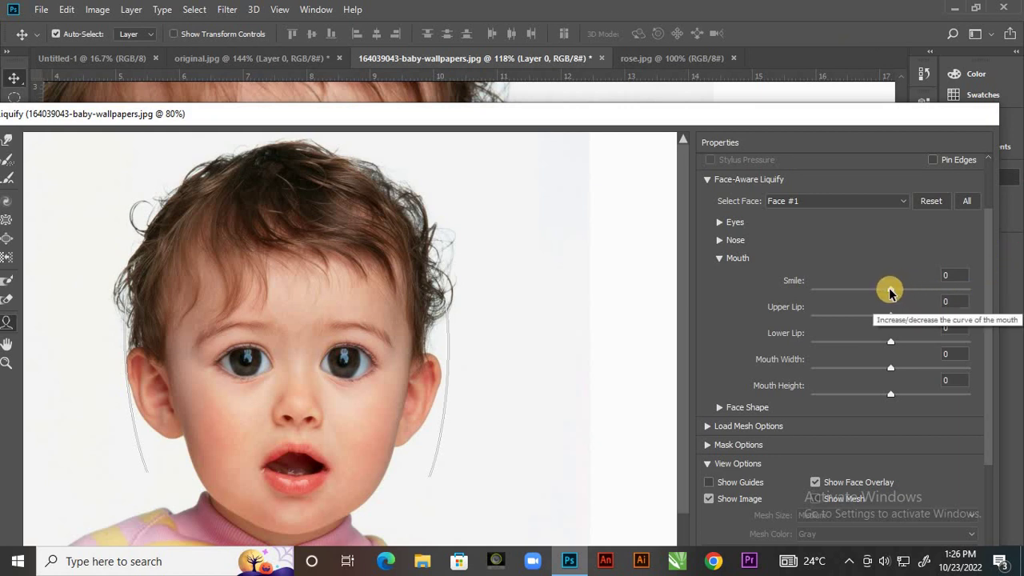
drag(890, 291, 986, 293)
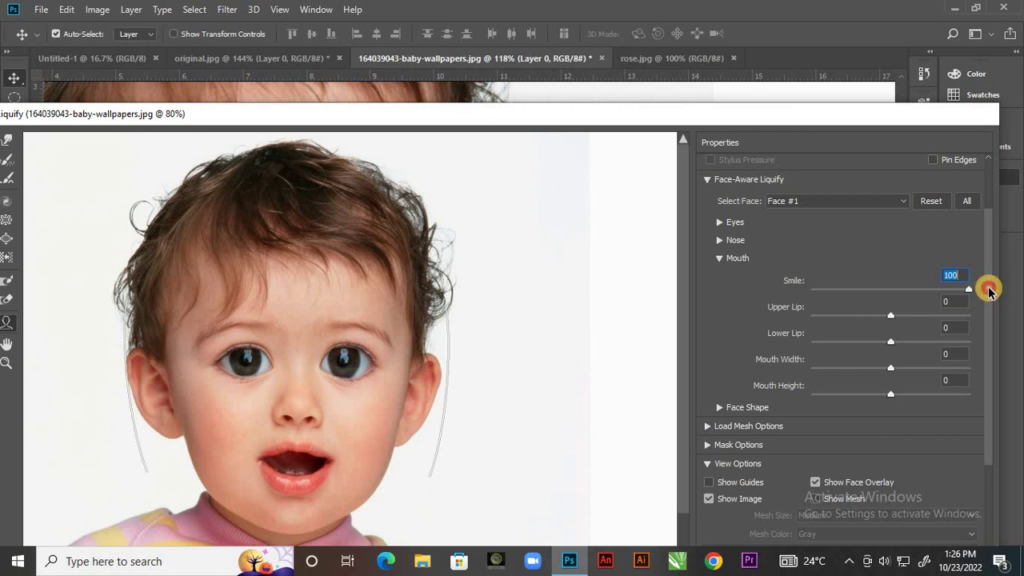
mouse_move(984, 291)
mouse_down()
mouse_move(855, 283)
mouse_move(951, 279)
mouse_move(971, 298)
mouse_up()
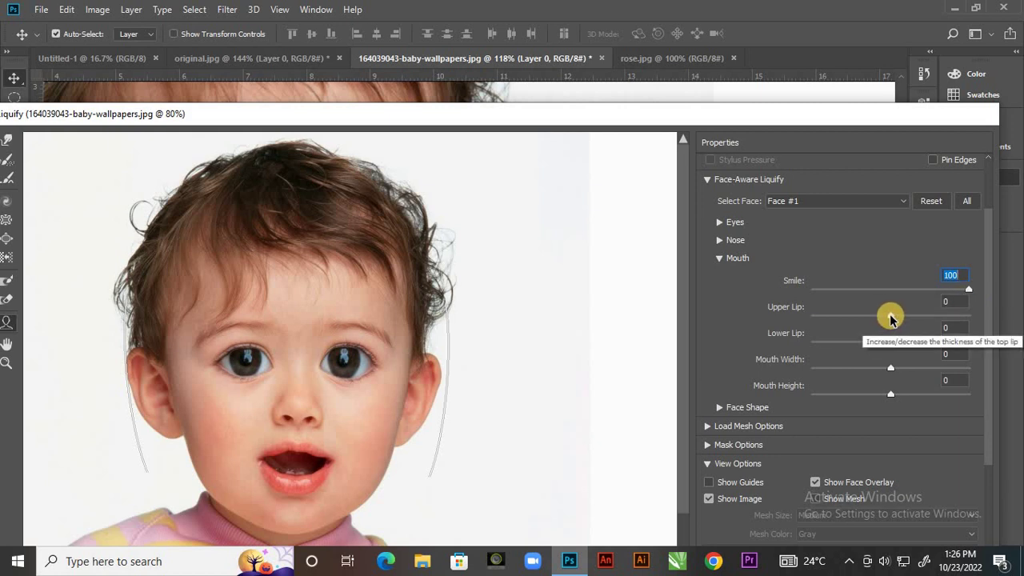
drag(891, 319, 975, 328)
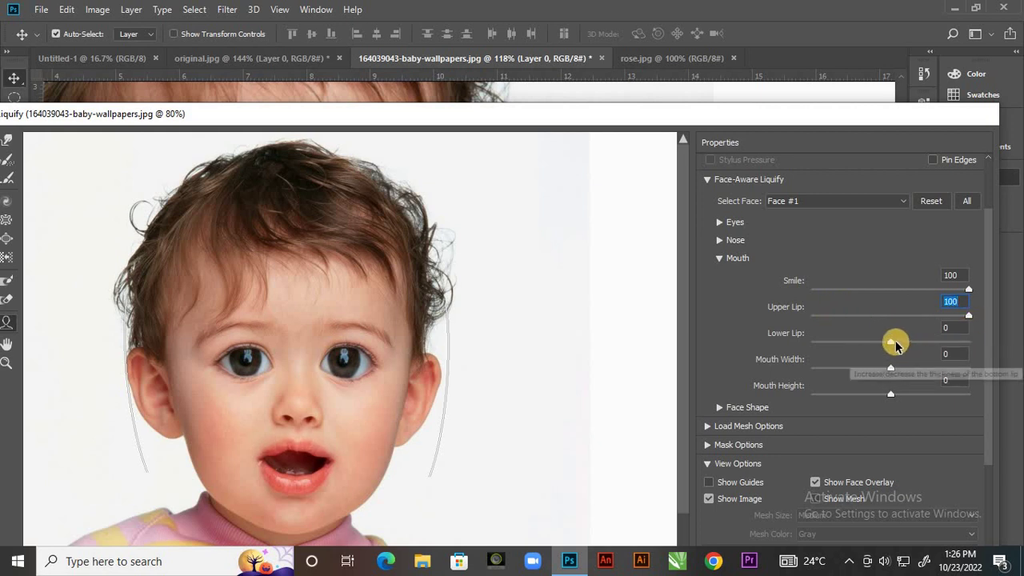
drag(893, 346, 773, 320)
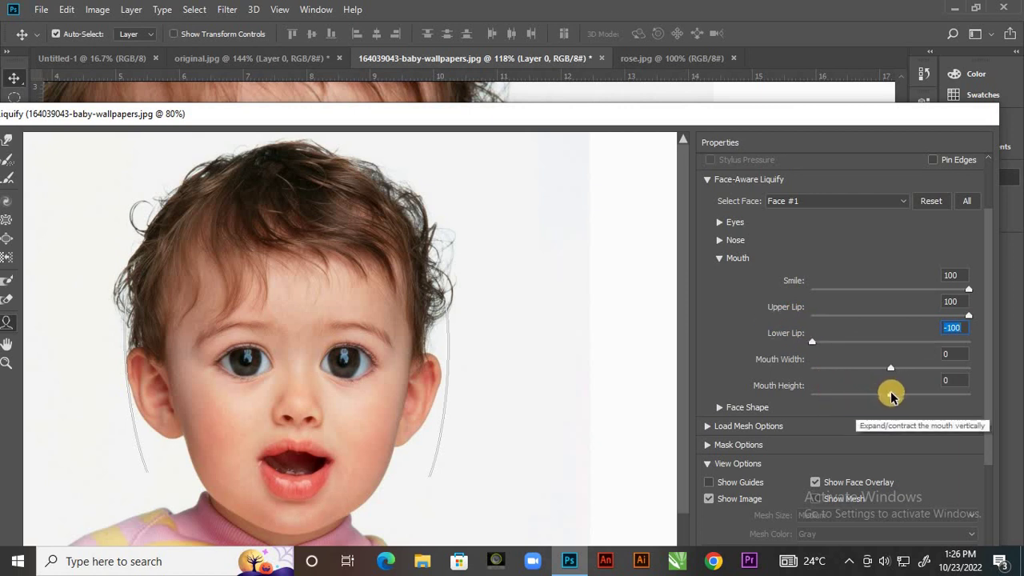
drag(892, 396, 949, 390)
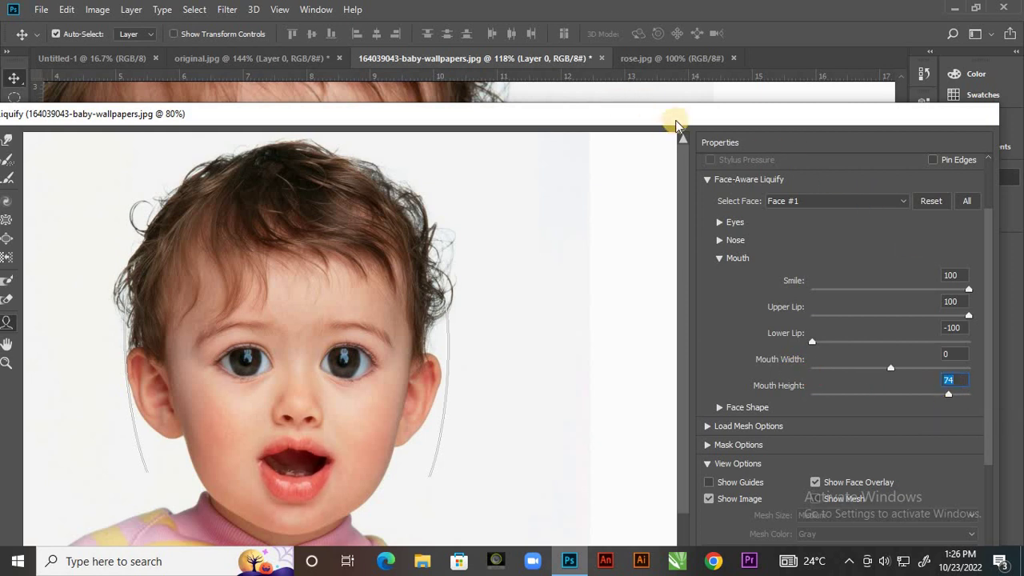
drag(678, 119, 674, 48)
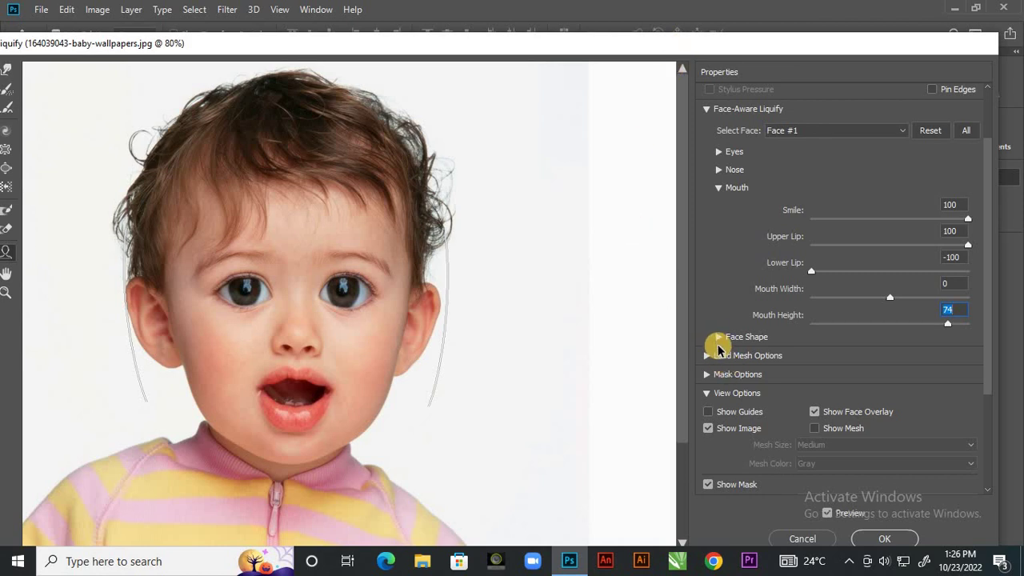
Step: Set Face Shape to Forehead 92, Chin Height -78, Jawline 100 and Face Width 41
click(719, 188)
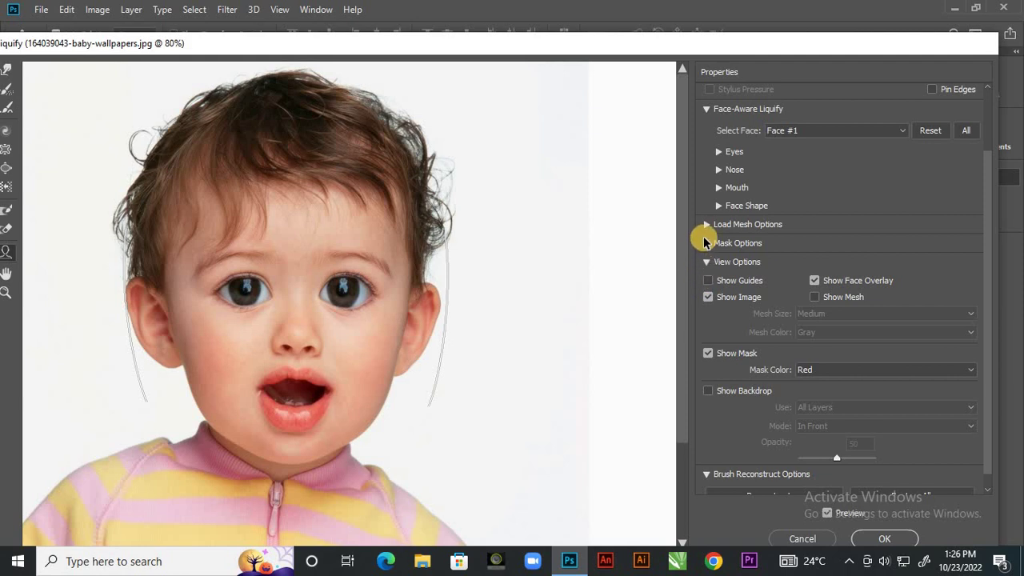
click(720, 205)
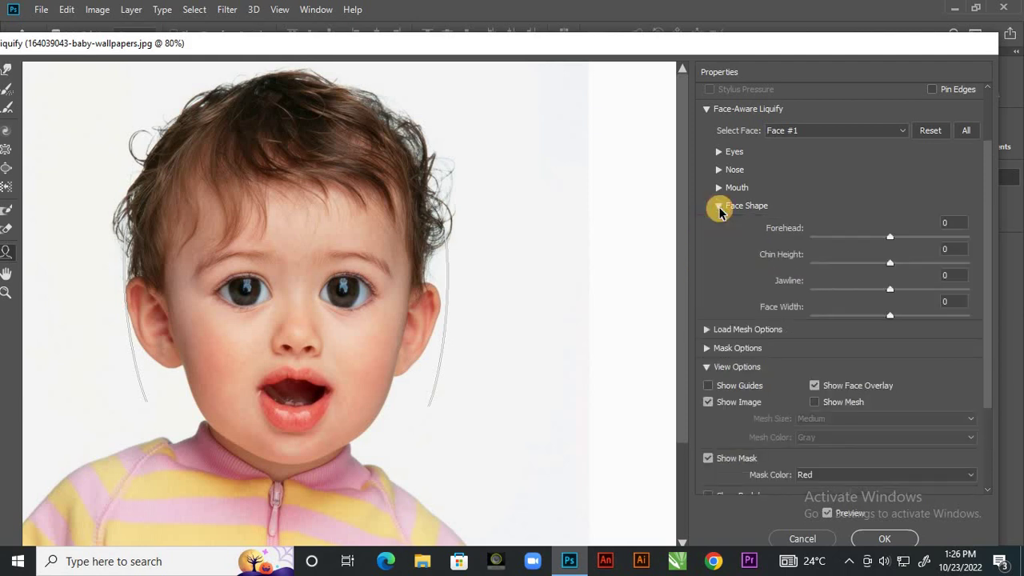
mouse_move(242, 314)
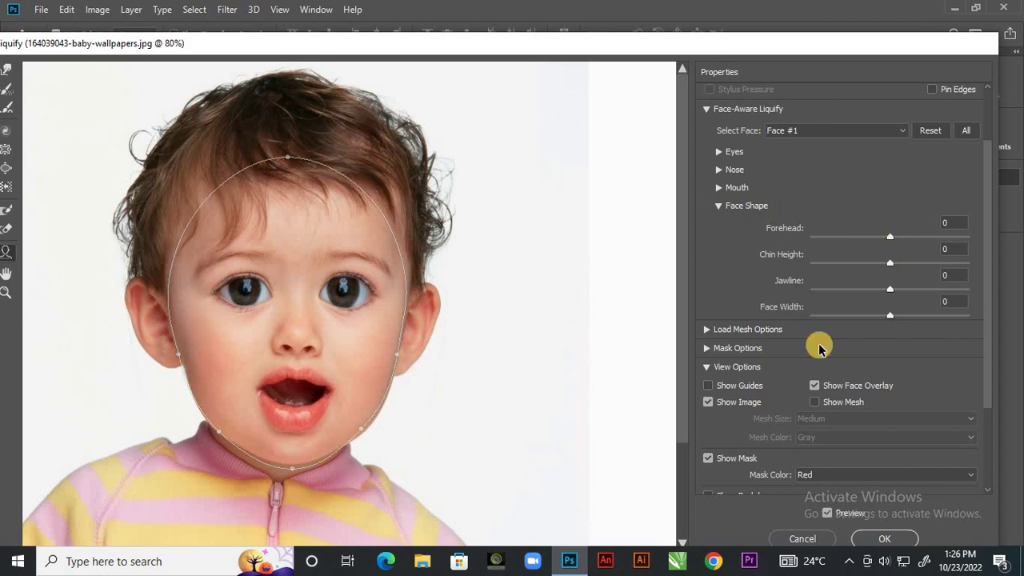
drag(890, 239, 963, 266)
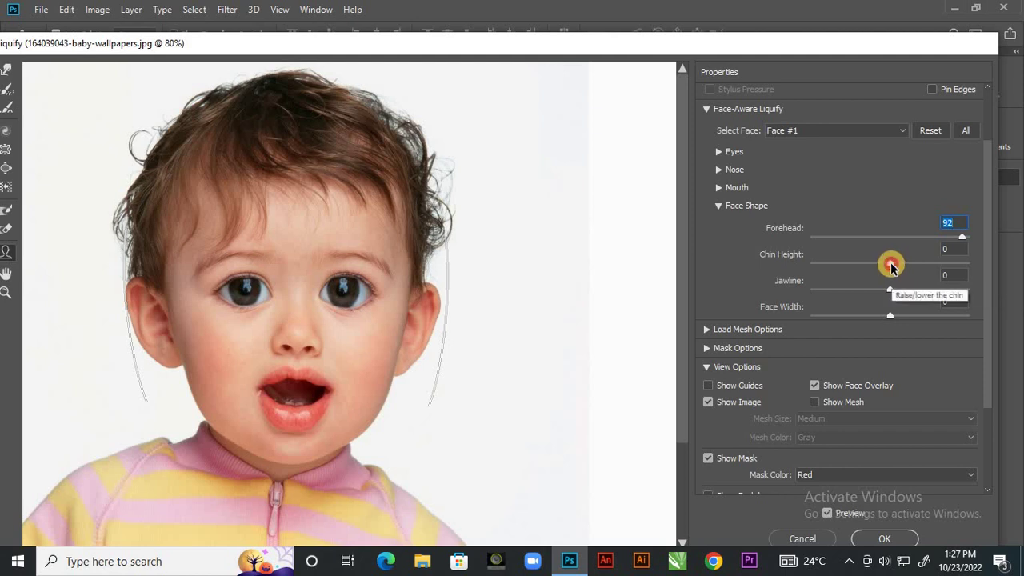
drag(890, 264, 830, 270)
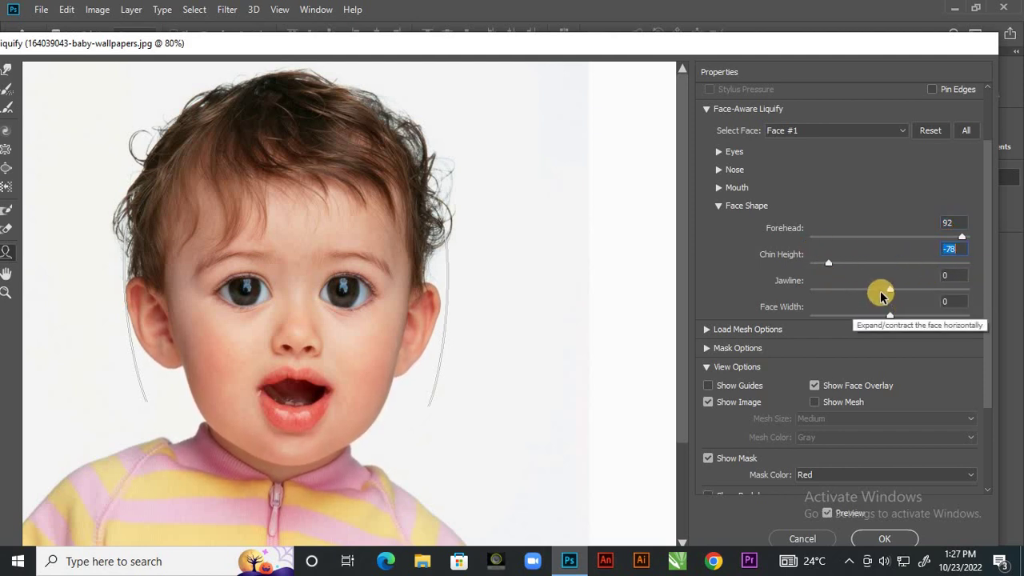
click(934, 292)
drag(933, 292, 978, 302)
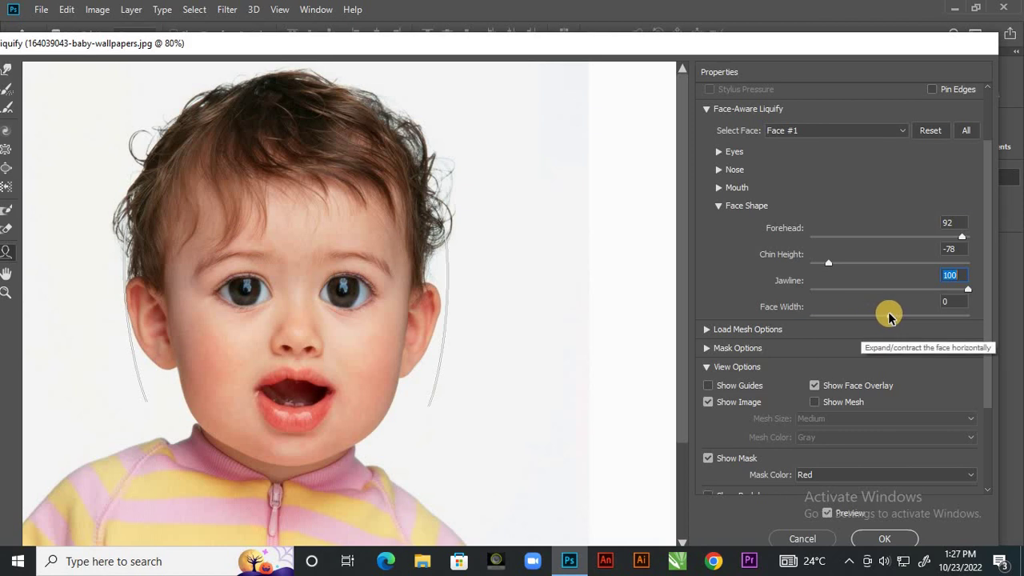
drag(893, 317, 853, 315)
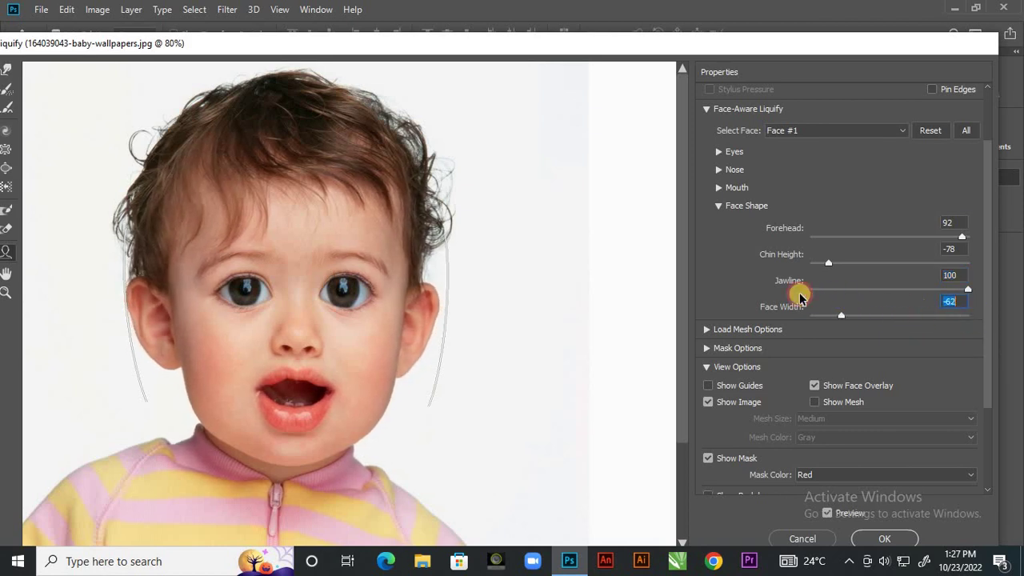
mouse_move(985, 321)
mouse_down()
mouse_move(995, 321)
mouse_move(789, 281)
mouse_move(983, 320)
mouse_up()
drag(868, 312, 923, 307)
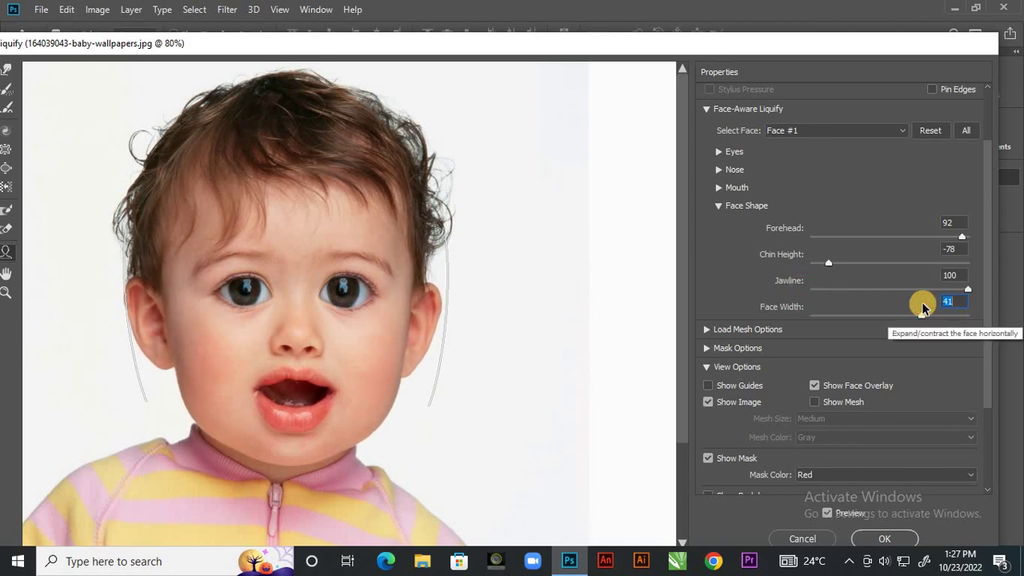
Step: Collapse the Face Shape, Mask and View Options sections, then cancel Liquify without applying
click(718, 207)
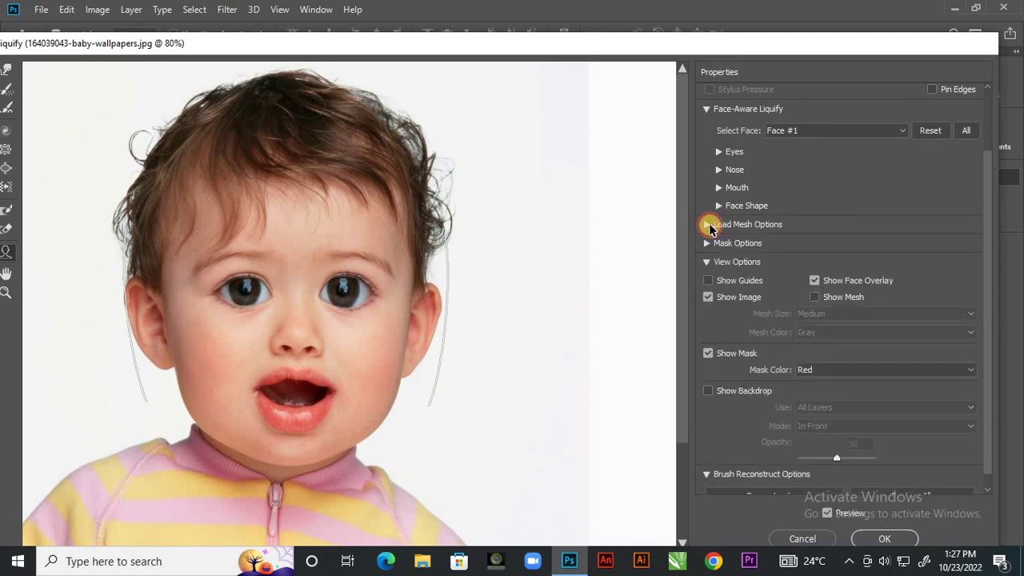
click(709, 226)
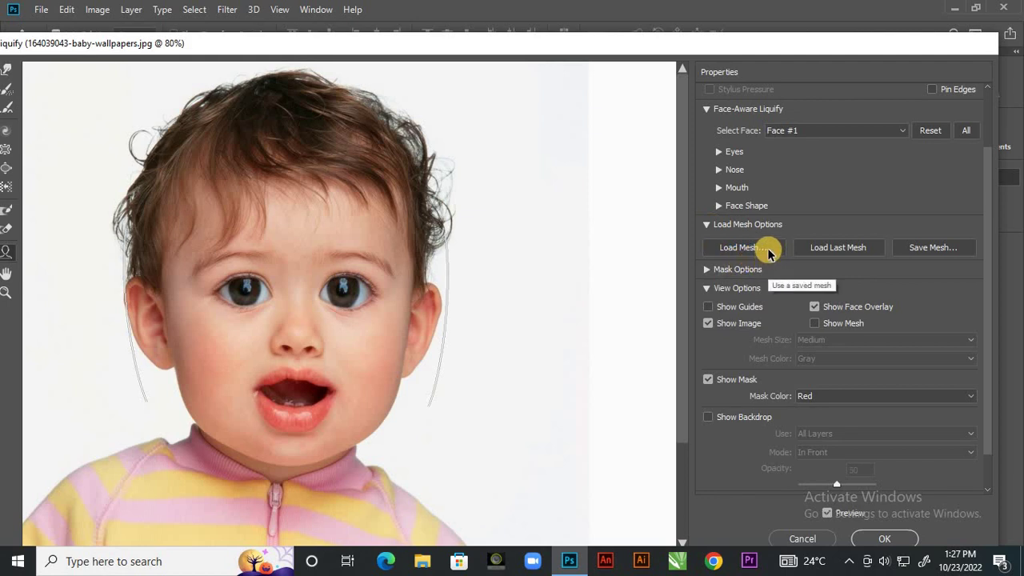
click(704, 271)
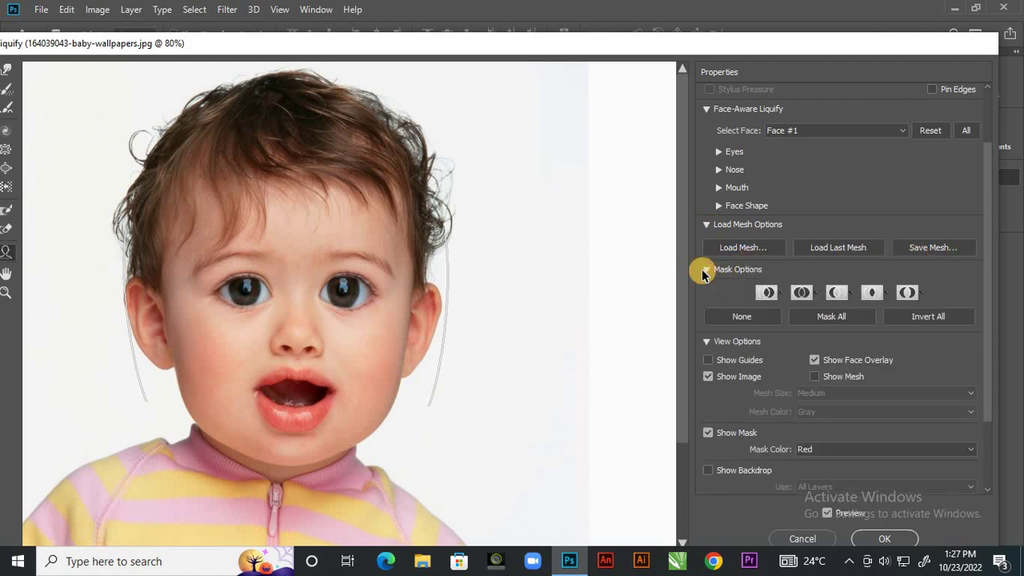
click(768, 292)
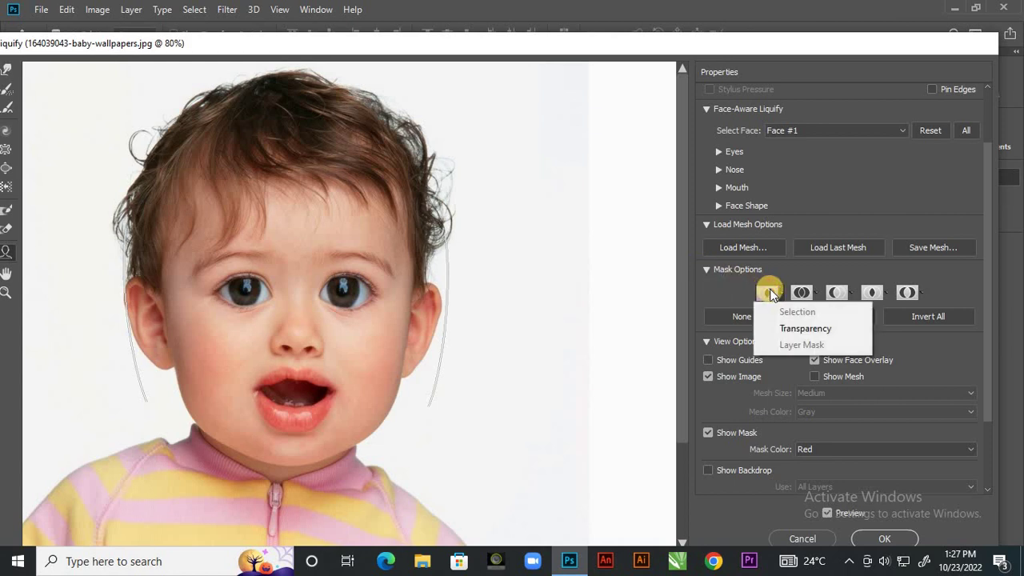
click(800, 293)
click(766, 292)
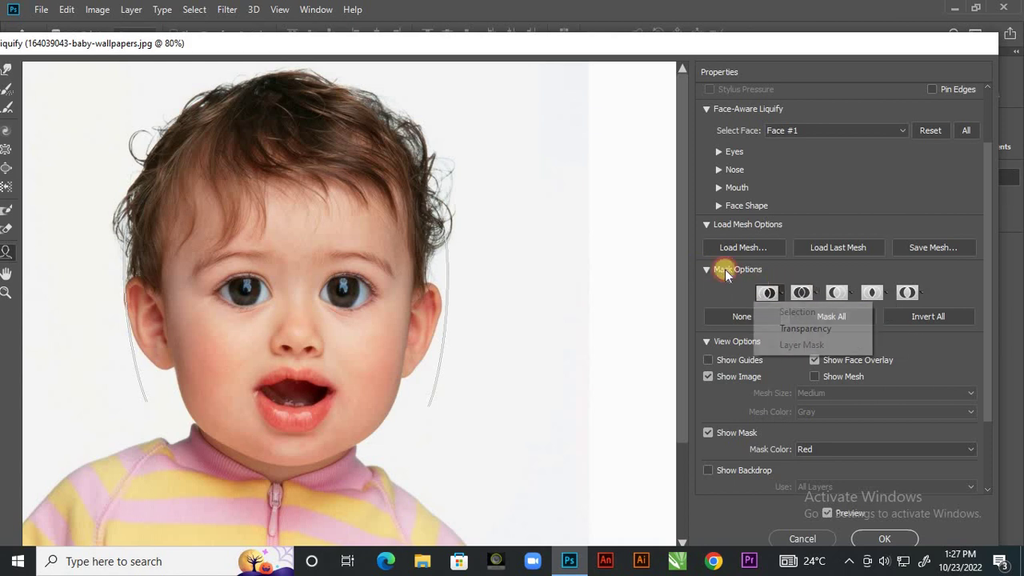
click(707, 270)
click(708, 271)
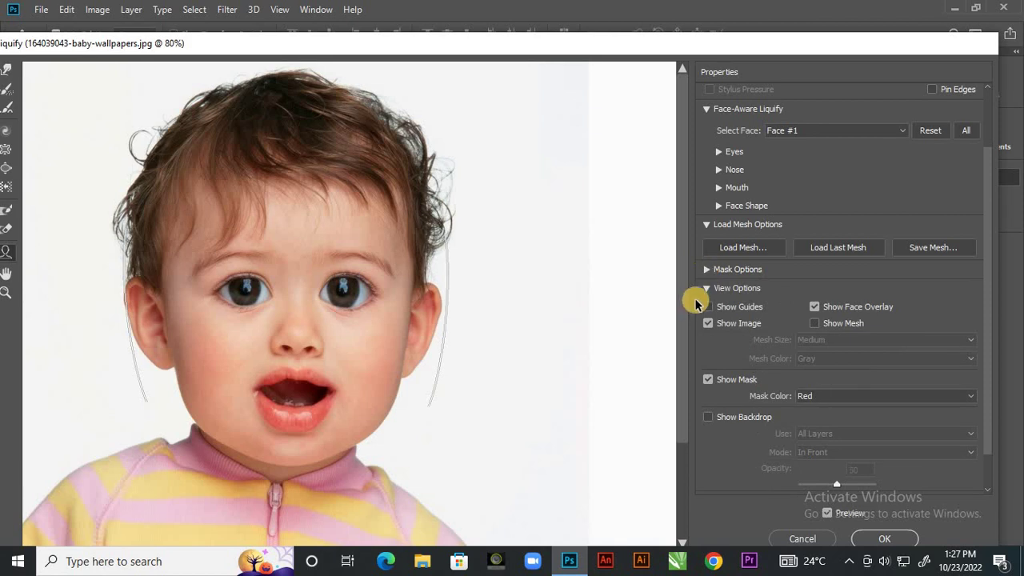
click(708, 288)
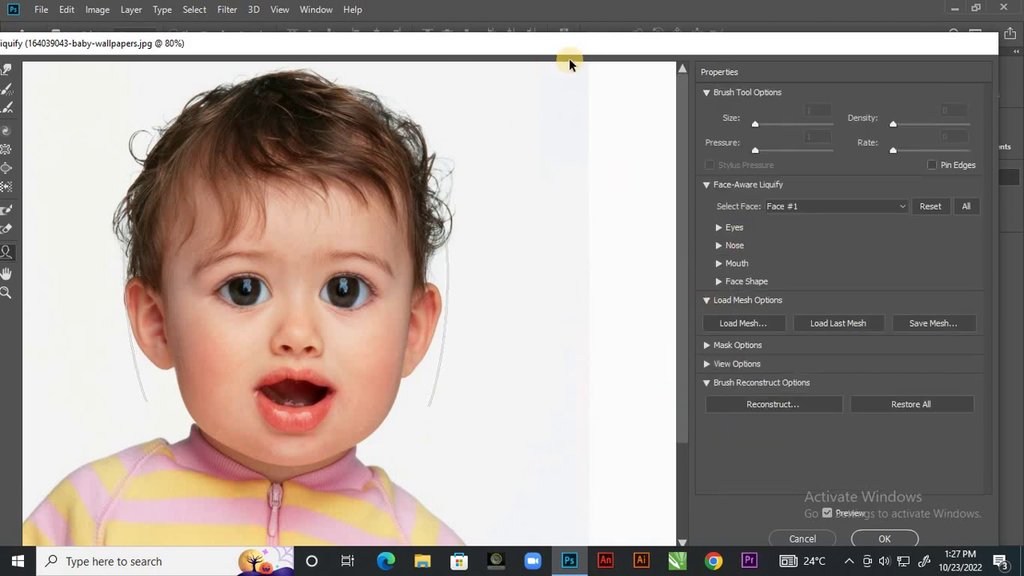
mouse_move(623, 50)
mouse_down()
mouse_move(620, 9)
mouse_move(624, 19)
mouse_up()
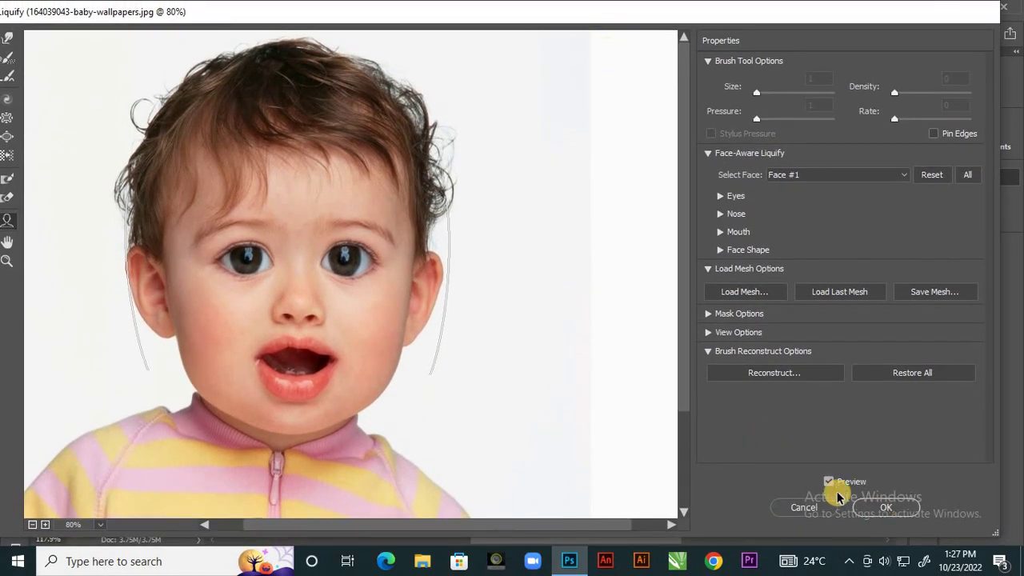
click(792, 507)
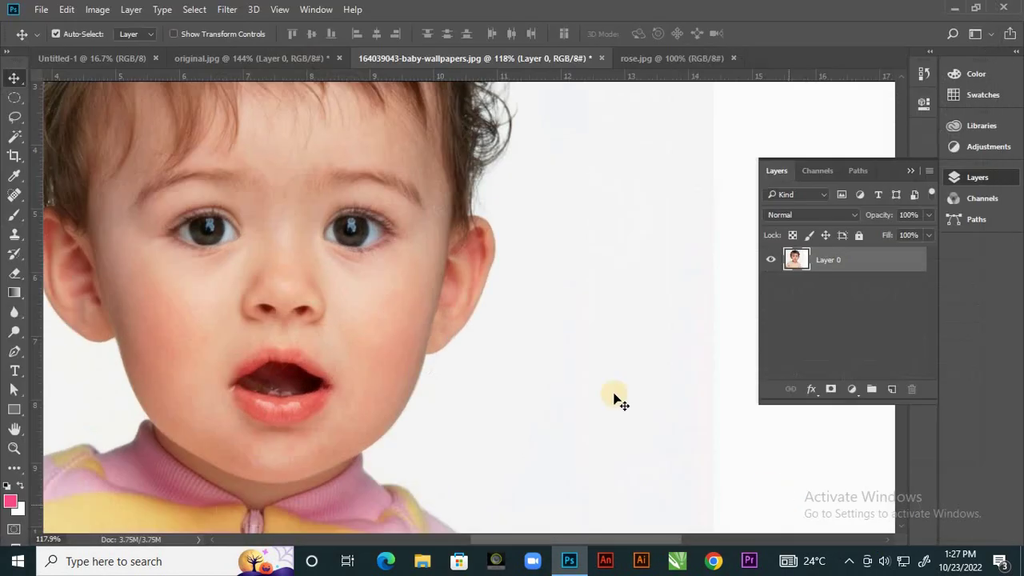
Step: Create a Vanishing Point perspective plane over the baby's face, stretching its top-right corner upward
scroll(528, 358, down, 3)
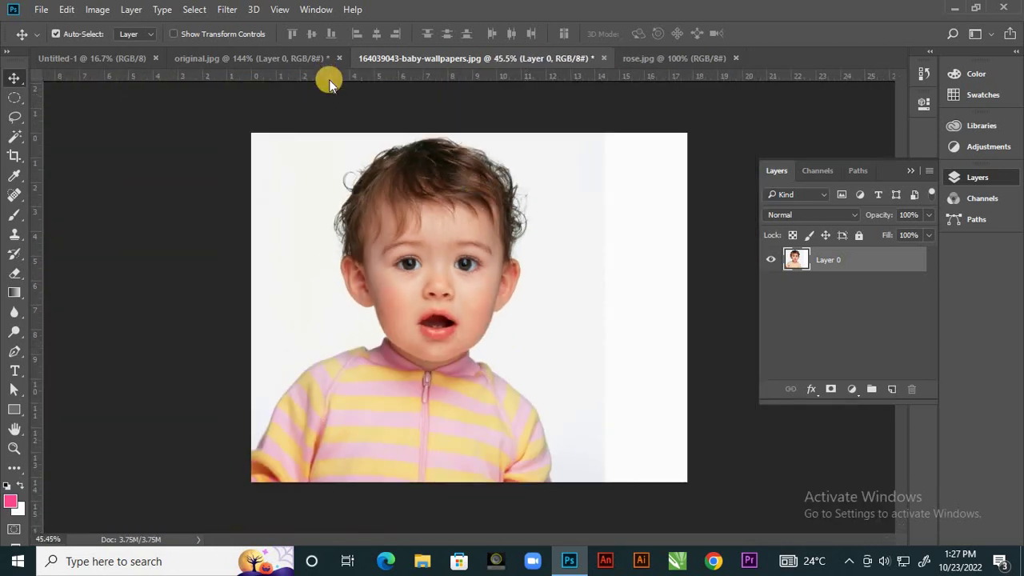
click(228, 10)
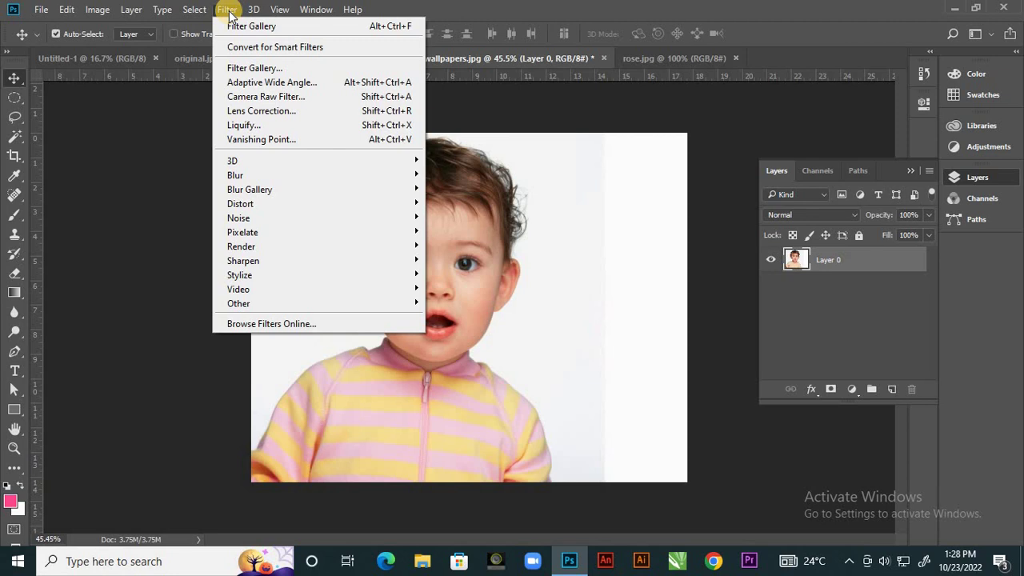
click(300, 141)
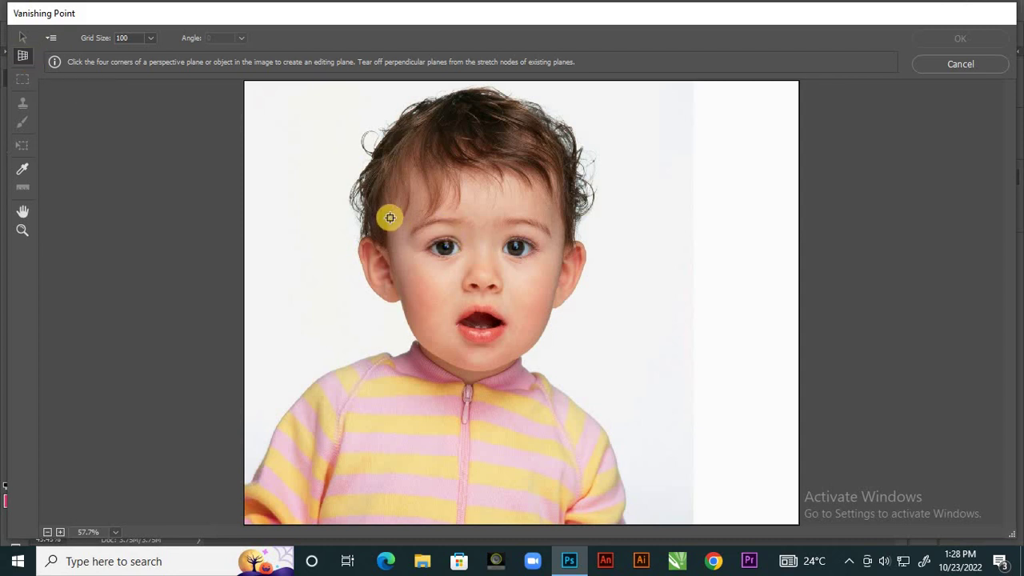
click(355, 183)
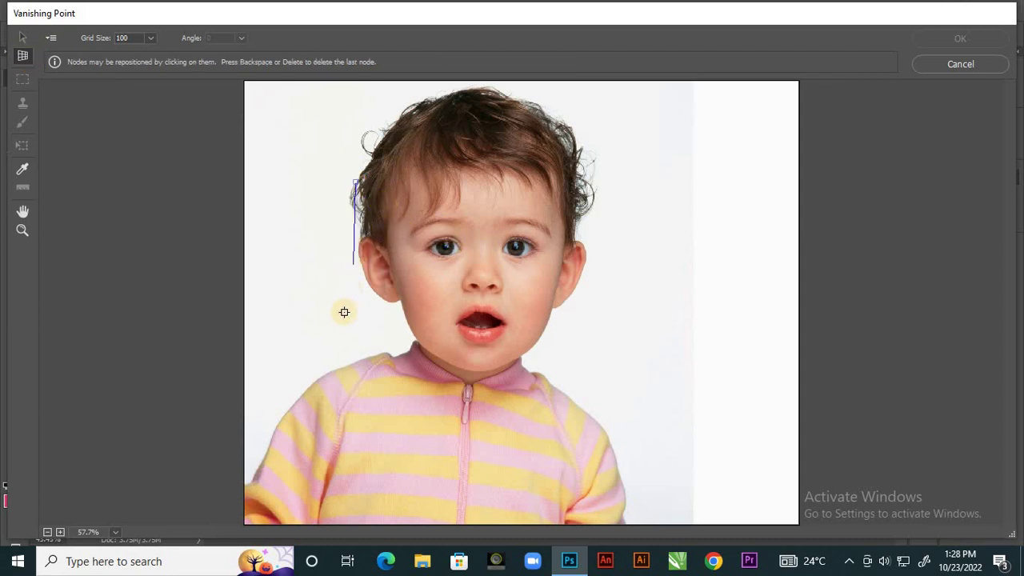
click(319, 391)
click(669, 310)
click(606, 189)
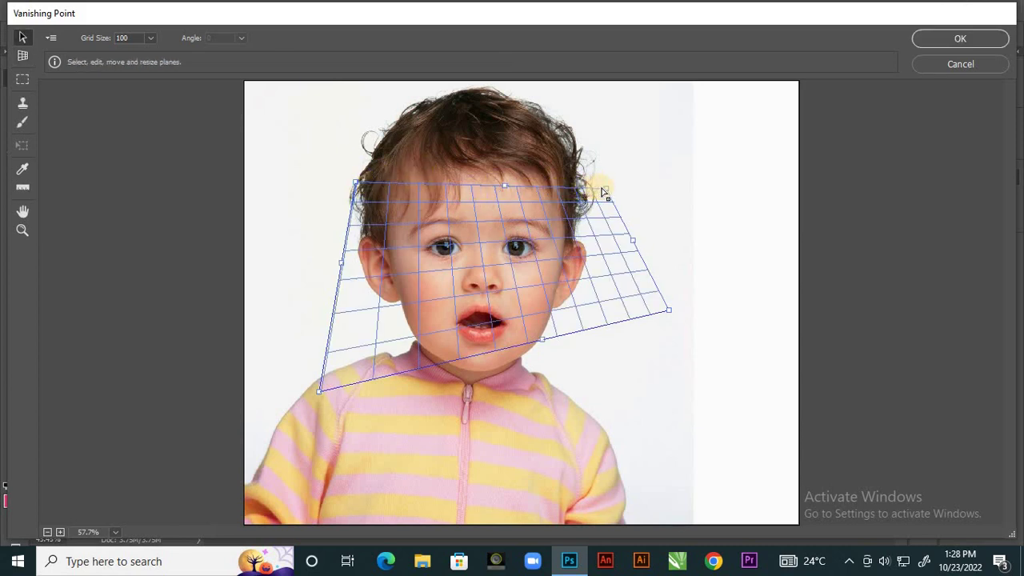
drag(605, 189, 652, 146)
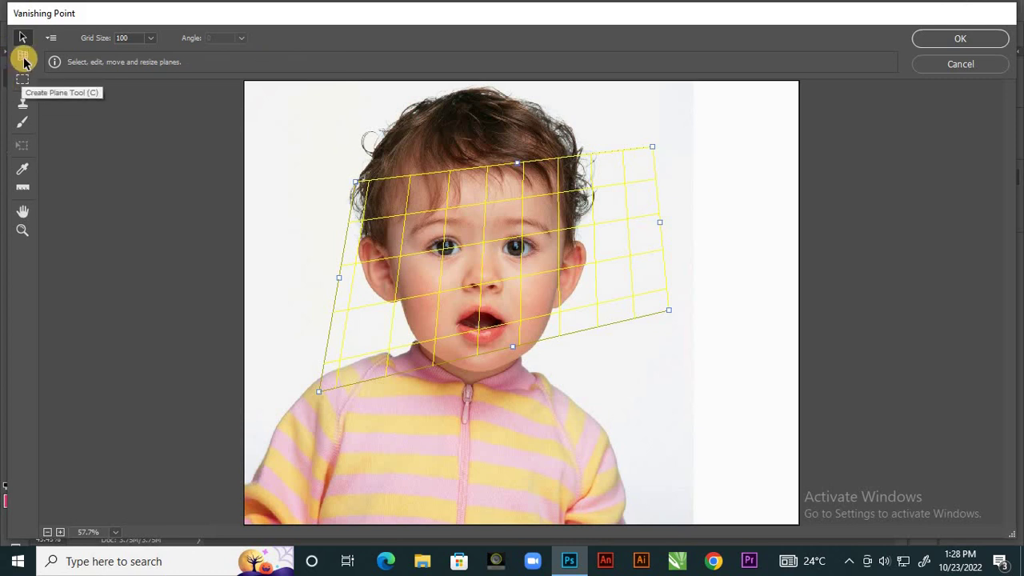
Step: Paint the plane pink with a yellow stroke and apply it to the photo
click(23, 123)
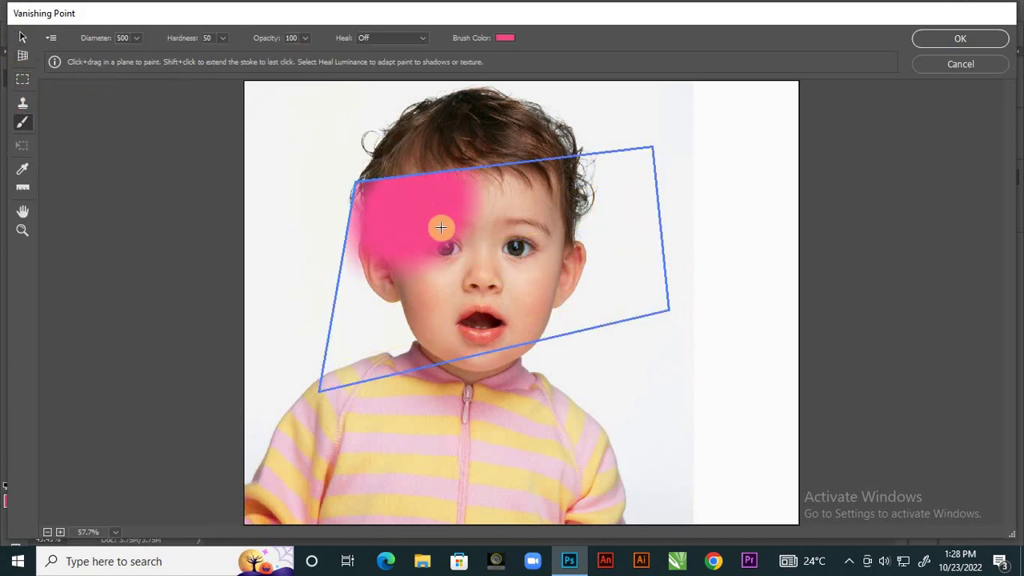
mouse_move(619, 229)
mouse_down()
mouse_move(313, 325)
mouse_move(657, 158)
mouse_move(647, 311)
mouse_move(539, 216)
mouse_move(374, 164)
mouse_move(450, 315)
mouse_move(467, 256)
mouse_move(115, 162)
mouse_up()
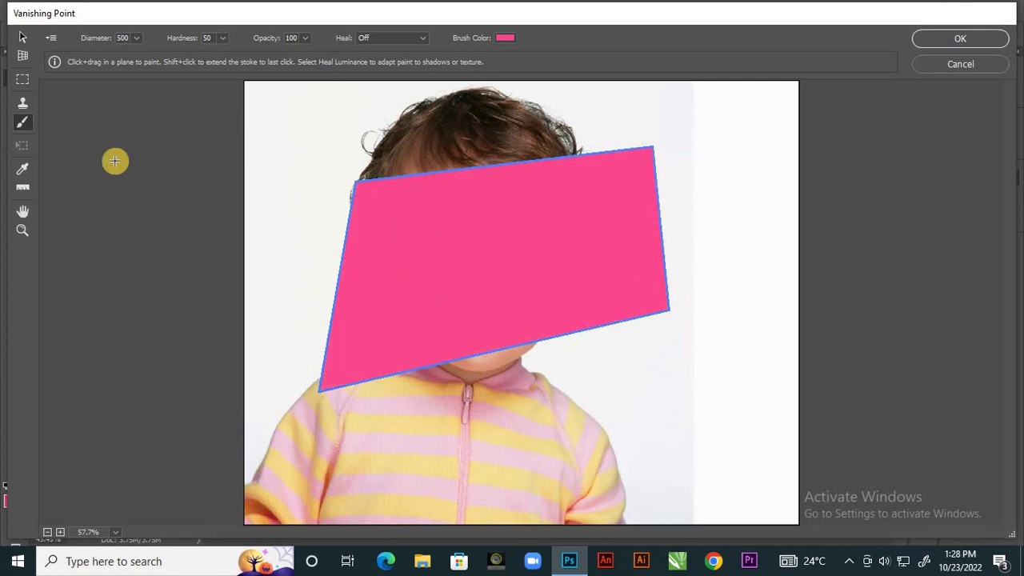
click(22, 169)
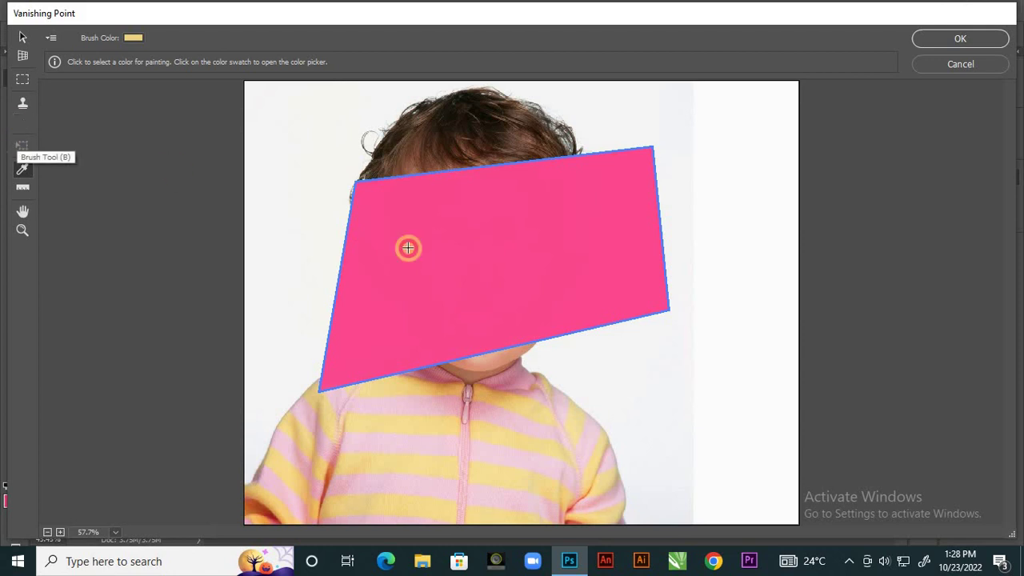
mouse_move(408, 248)
mouse_down()
mouse_move(542, 250)
mouse_move(636, 269)
mouse_move(626, 223)
mouse_move(600, 208)
mouse_up()
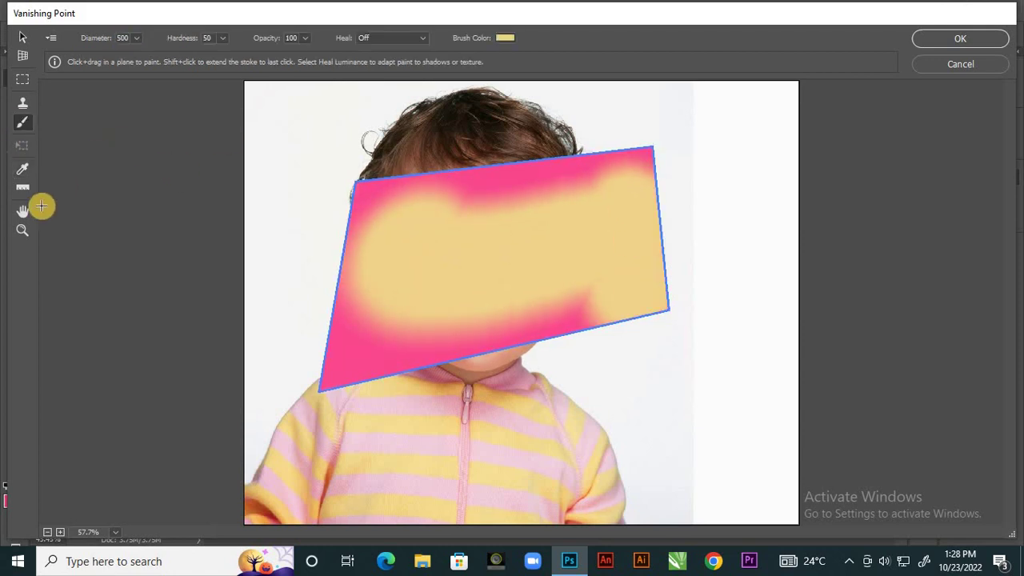
click(938, 40)
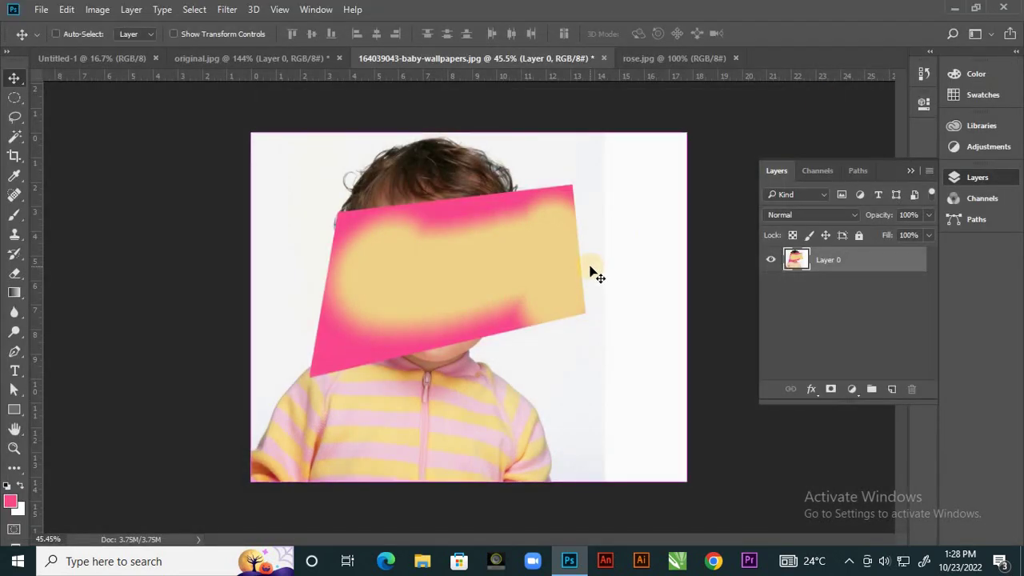
Step: Undo the Vanishing Point painting and cancel the Filter Gallery's Film Grain preview
key(ctrl+z)
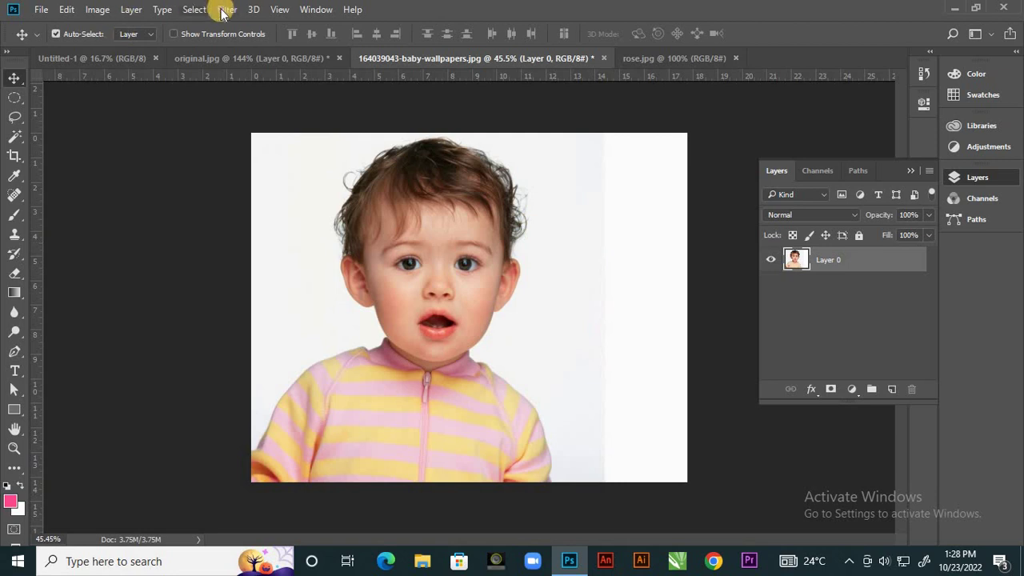
click(225, 11)
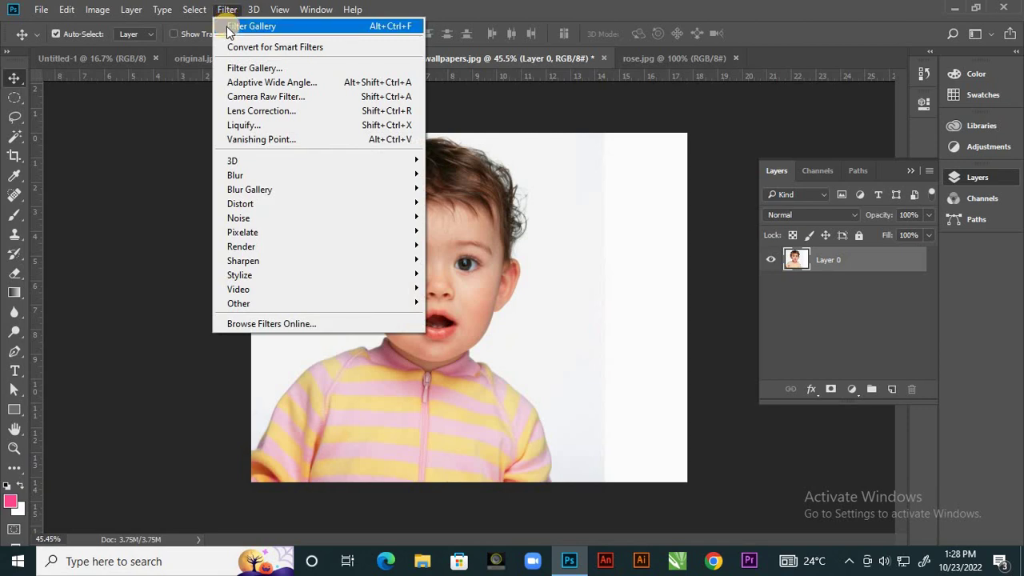
click(237, 68)
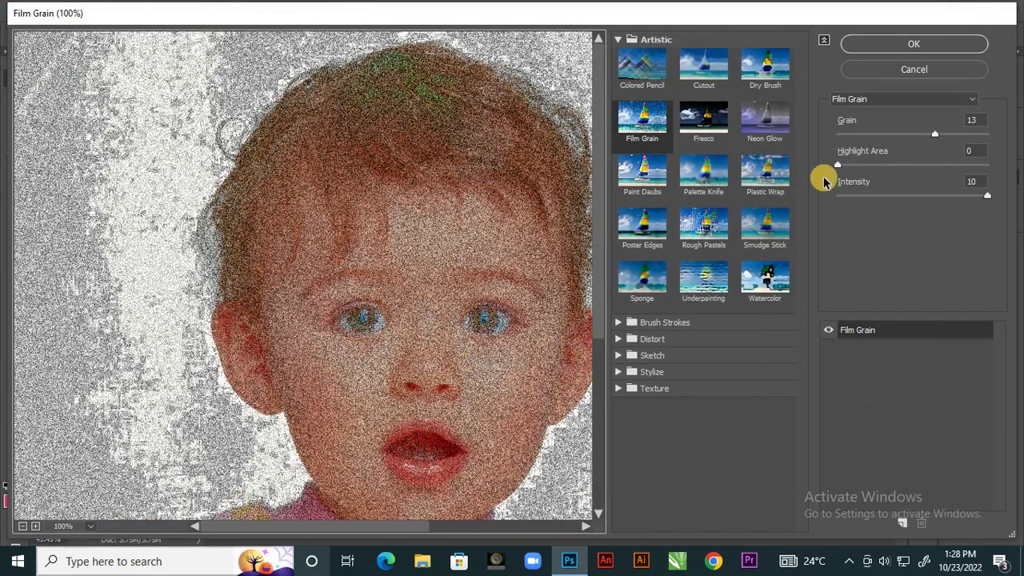
click(917, 71)
click(227, 9)
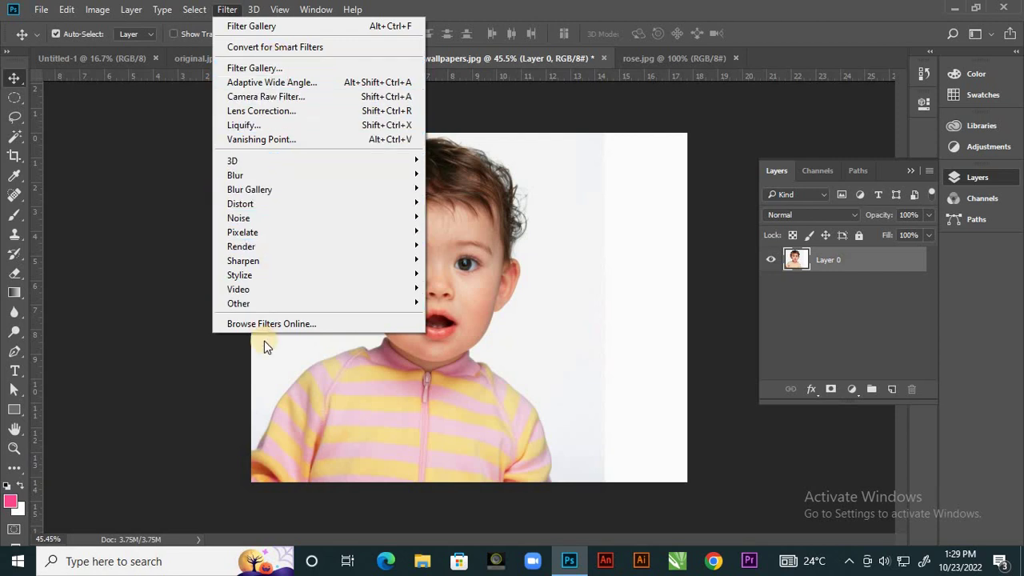
click(646, 101)
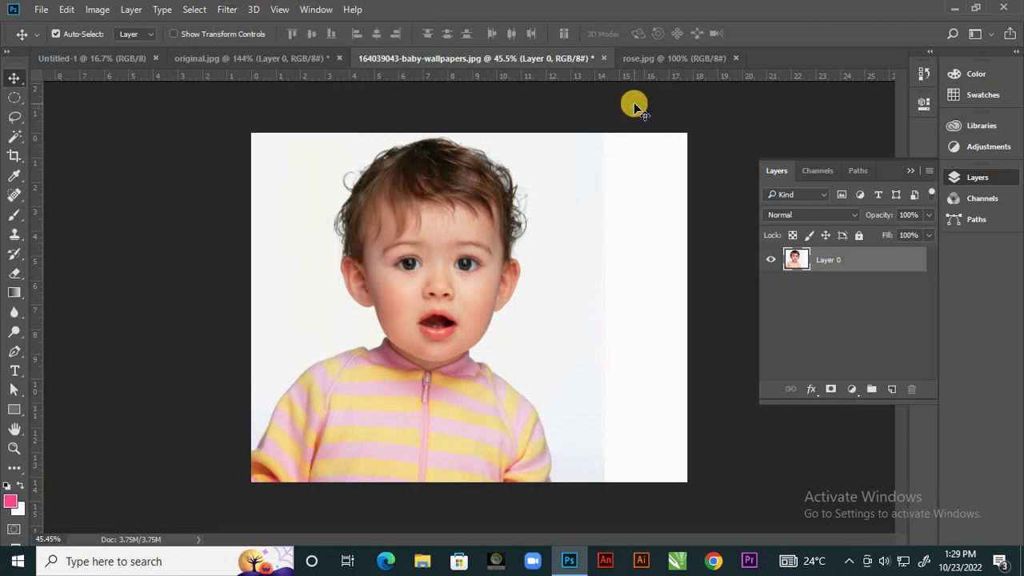